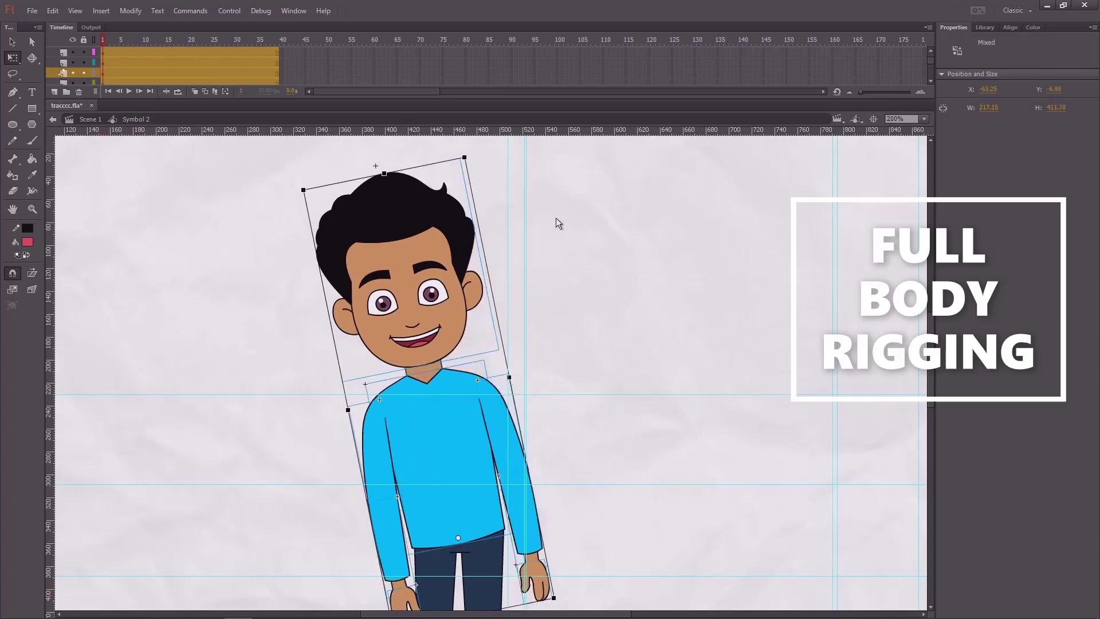
Step: Undo the upper-body tilt, try tilting the head clockwise around its chin pivot, and undo that tilt
key("ctrl+z")
left_click(595, 230)
left_click(516, 209)
left_click_drag(542, 168, 572, 254)
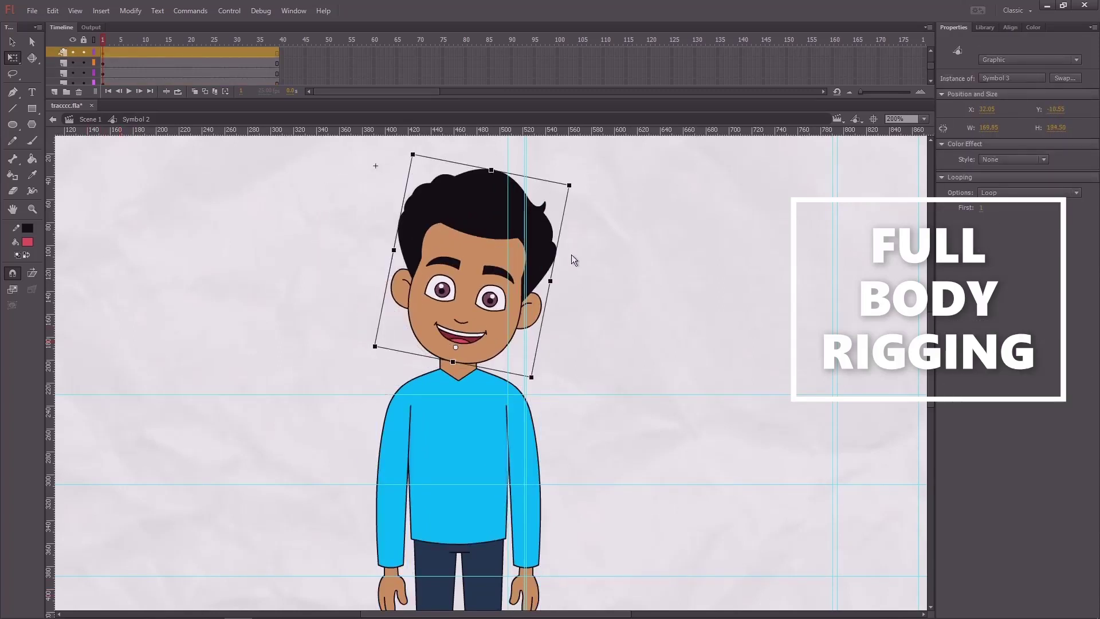
key("ctrl+z")
Step: Place the pivot of the arm on the viewer's right at the shoulder joint and test swinging the arm outward
left_click_drag(577, 431, 560, 347)
left_click_drag(517, 472, 545, 361)
left_click_drag(507, 418, 492, 310)
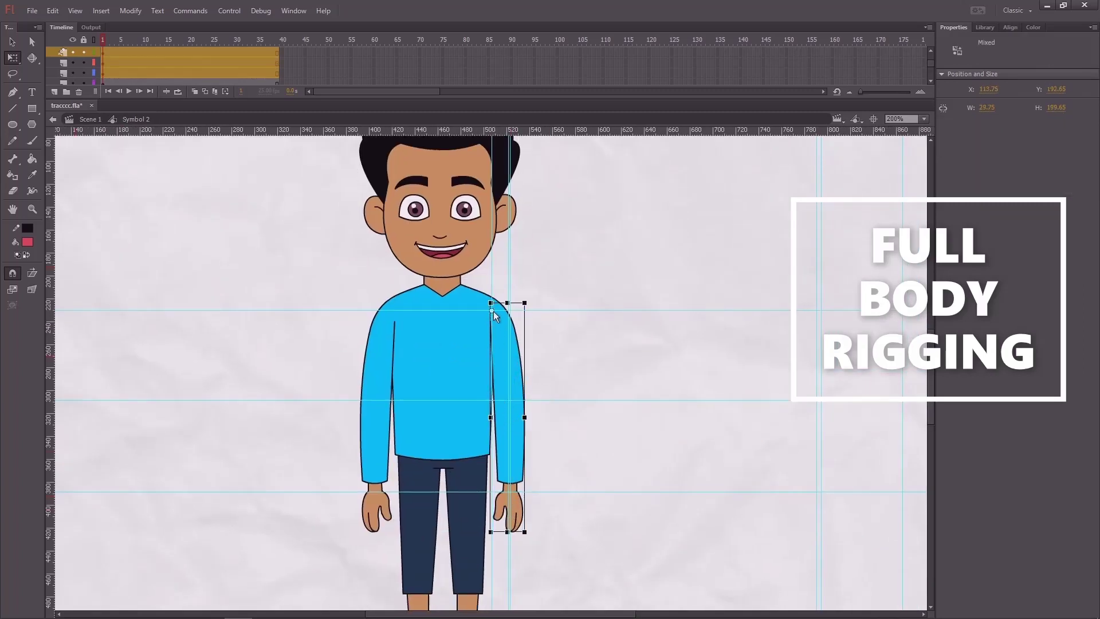
left_click_drag(532, 528, 594, 494)
key("ctrl+z")
Step: Select the forearm and hand of the same arm, place their pivot at the elbow, and rotate them outward
left_click_drag(582, 443, 491, 534)
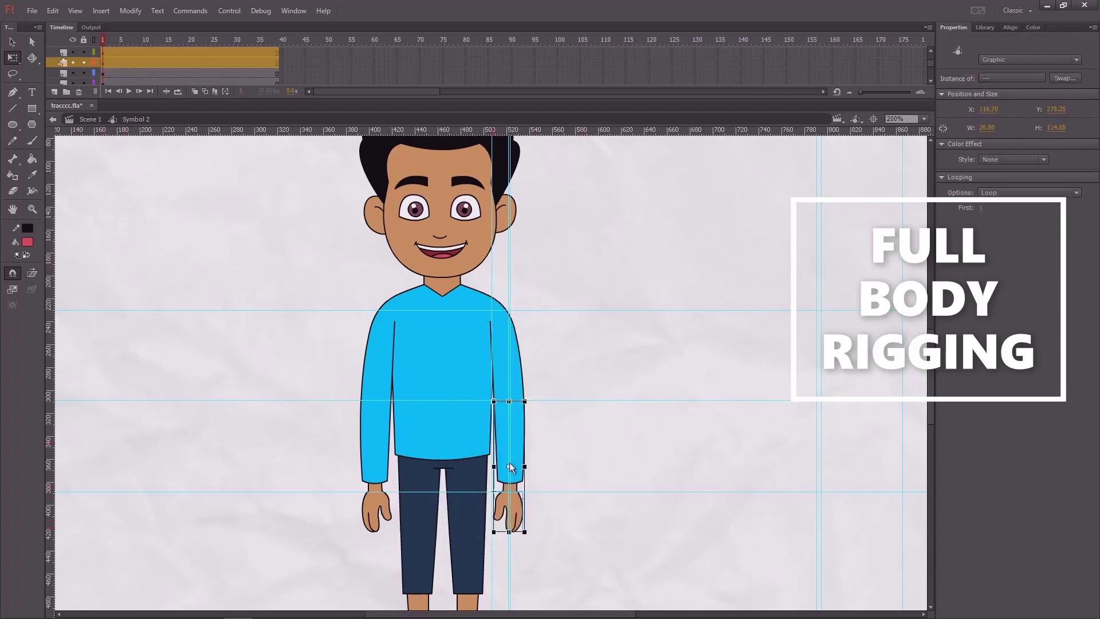
left_click_drag(509, 467, 508, 405)
left_click_drag(529, 529, 613, 504)
left_click(570, 515)
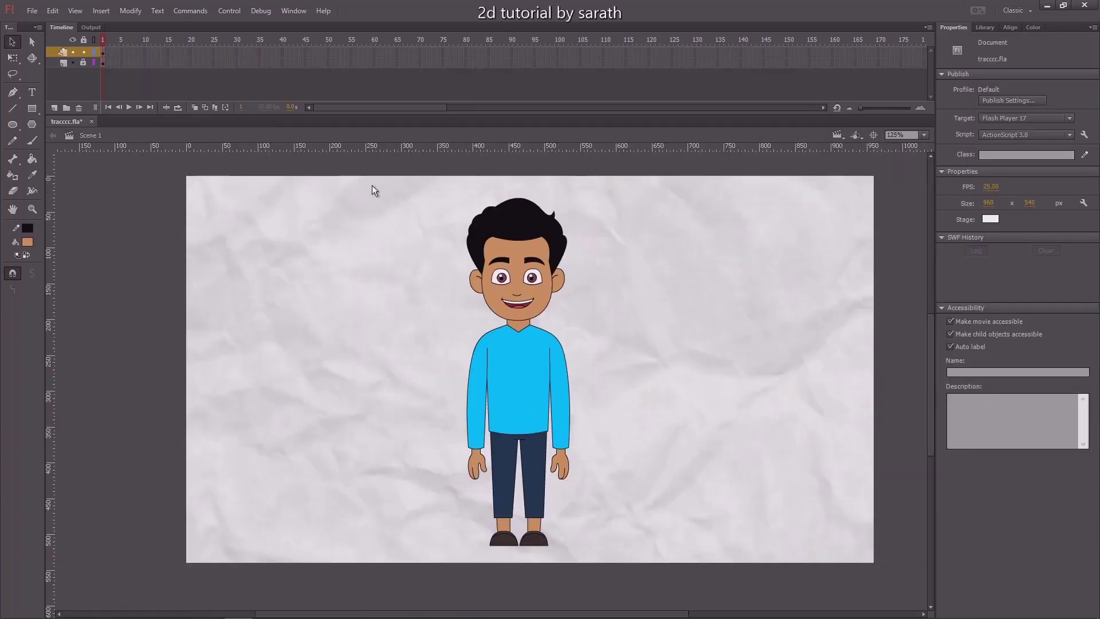
Step: Try moving the whole character as loose shapes, undo the move and clear the selection
left_click_drag(371, 185, 660, 575)
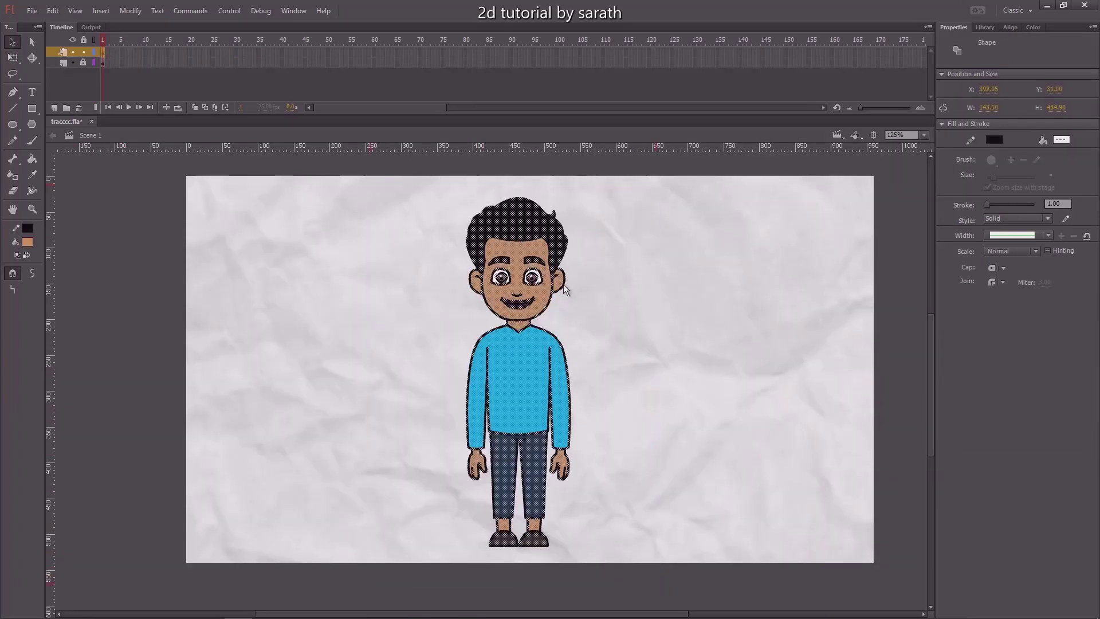
left_click_drag(525, 291, 534, 297)
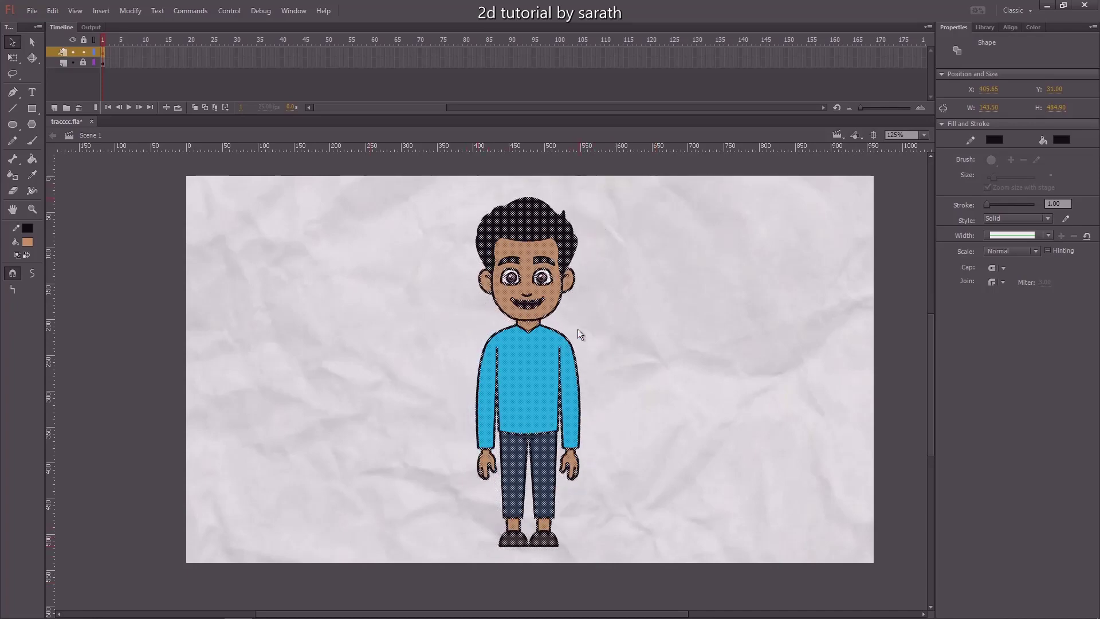
key("ctrl+z")
mouse_move(617, 314)
left_mouse_down()
mouse_move(617, 254)
mouse_move(613, 318)
left_mouse_up()
left_click(621, 321)
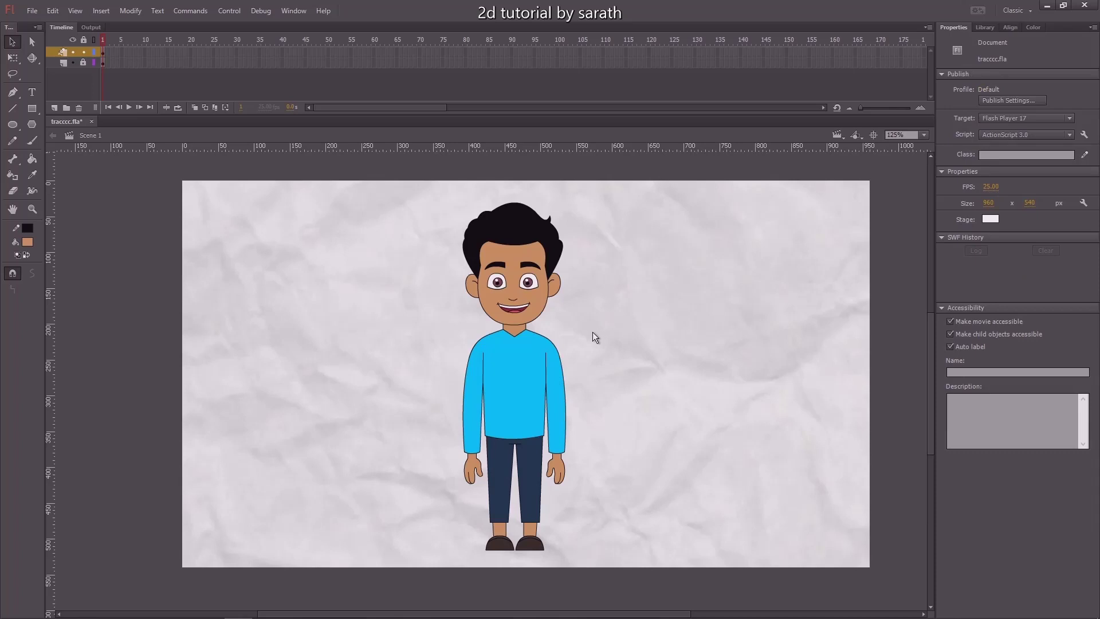
Step: Convert the whole character to a graphic symbol named Symbol 2, then test moving it and undo the move
left_click_drag(505, 230, 646, 587)
key("F8")
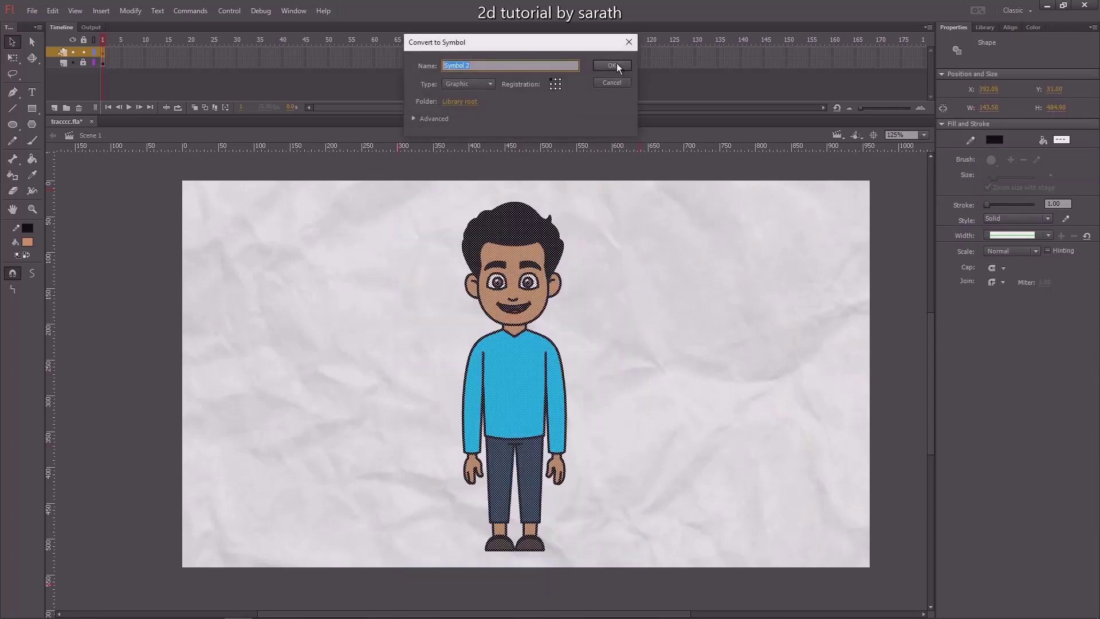
left_click(617, 63)
left_click_drag(520, 305, 529, 305)
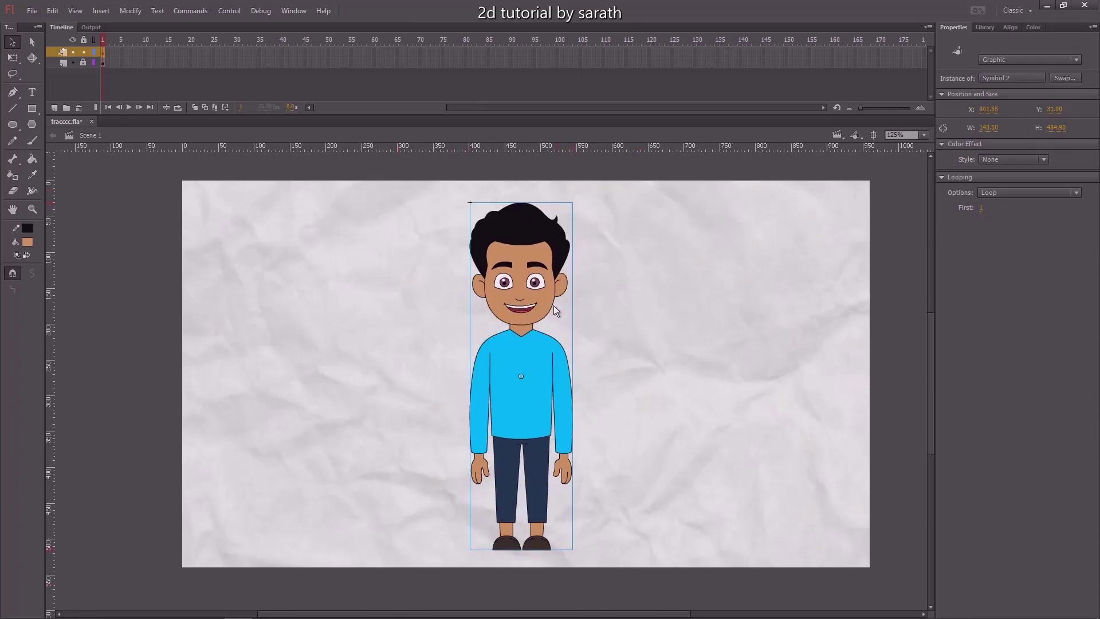
key("ctrl+z")
Step: Open the character symbol for in-place editing and clear the selection of its shapes
double_click(521, 310)
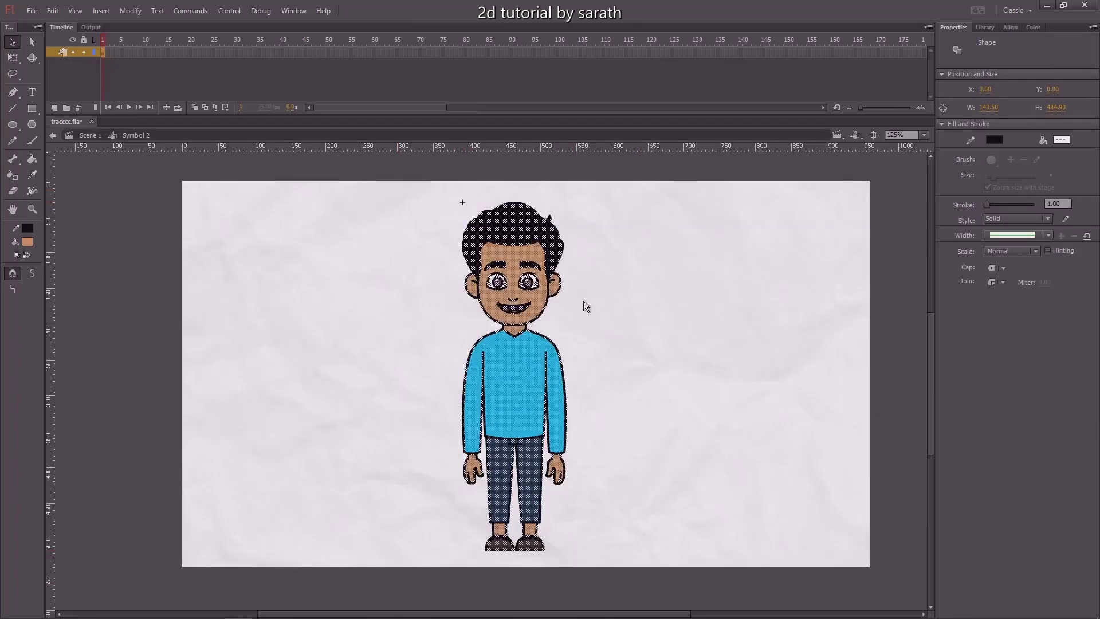
key("ctrl+=")
scroll(597, 360, "up", 3)
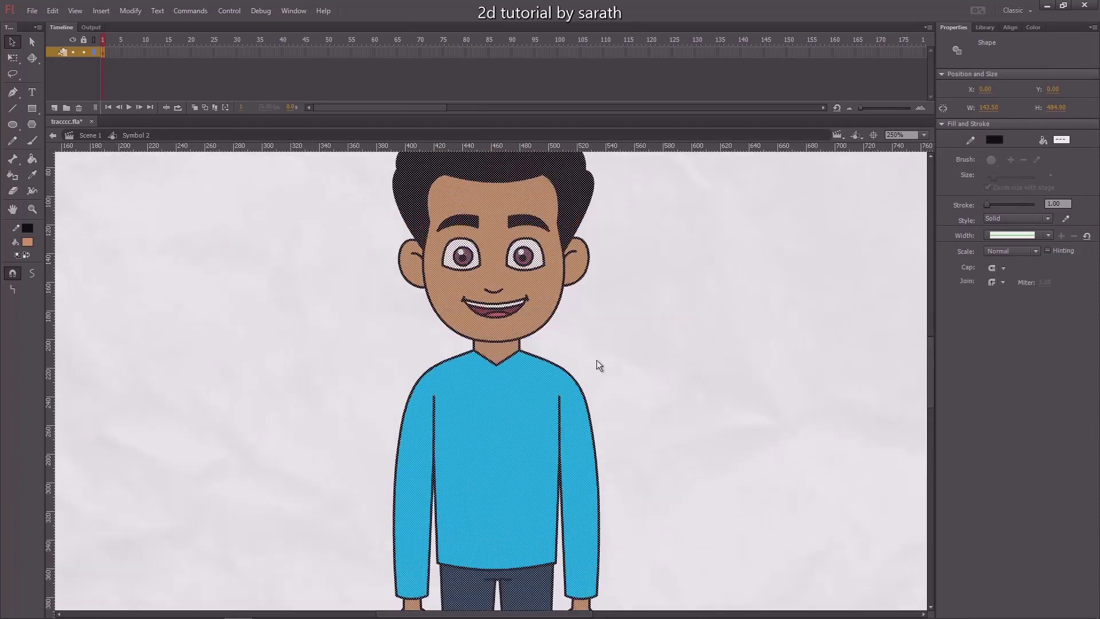
left_click(631, 338)
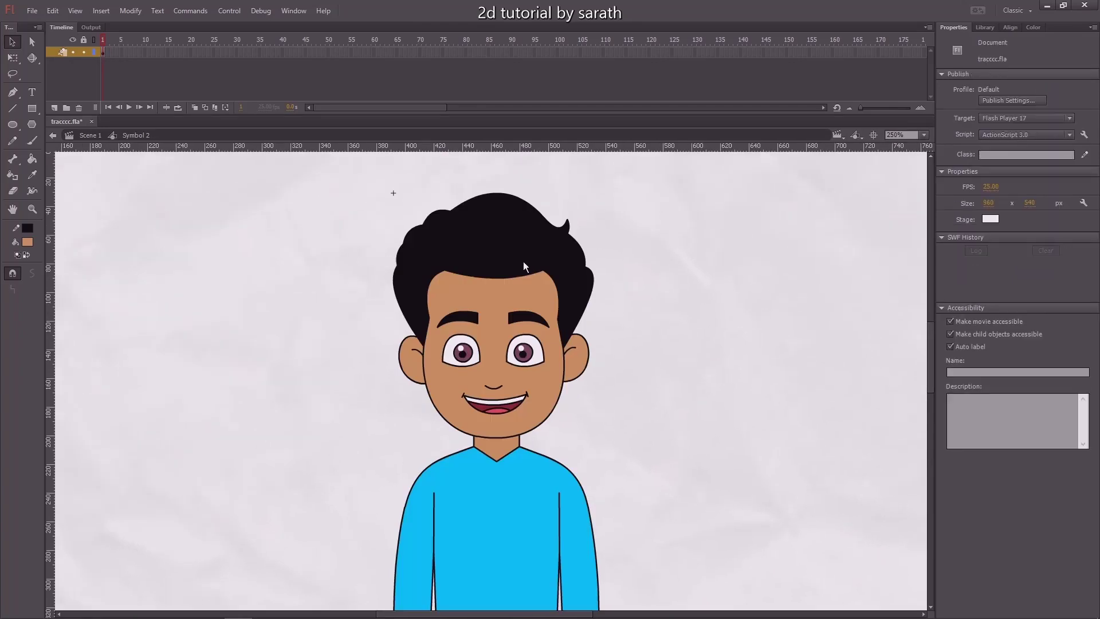
Step: Convert the complete head, including hair, face and ears, to a graphic symbol named Symbol 3
left_click(509, 260)
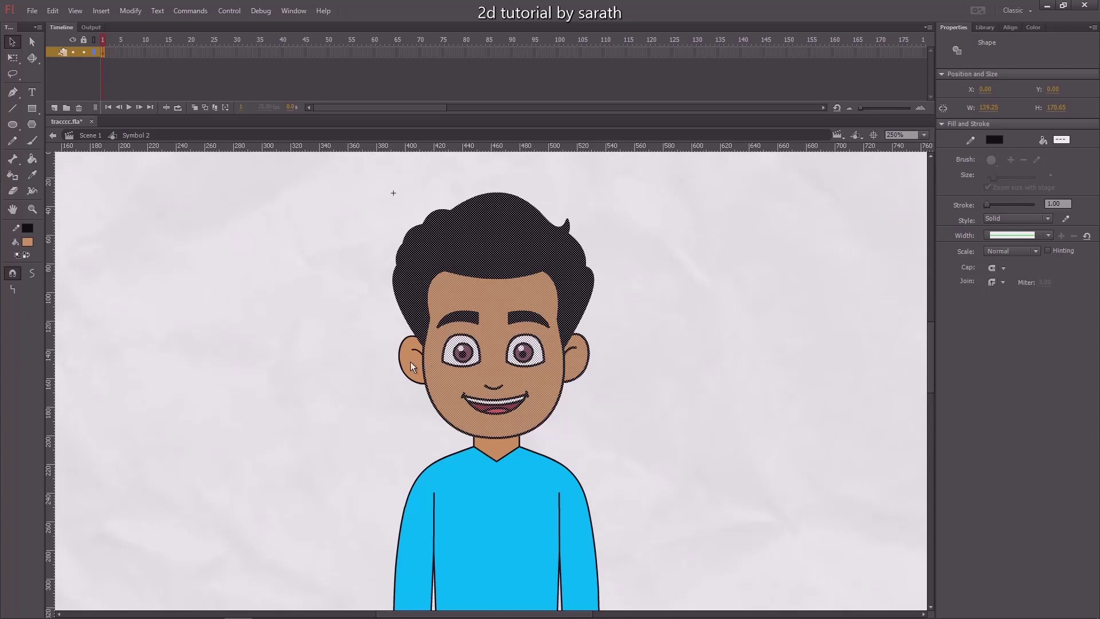
left_click_drag(513, 315, 297, 281)
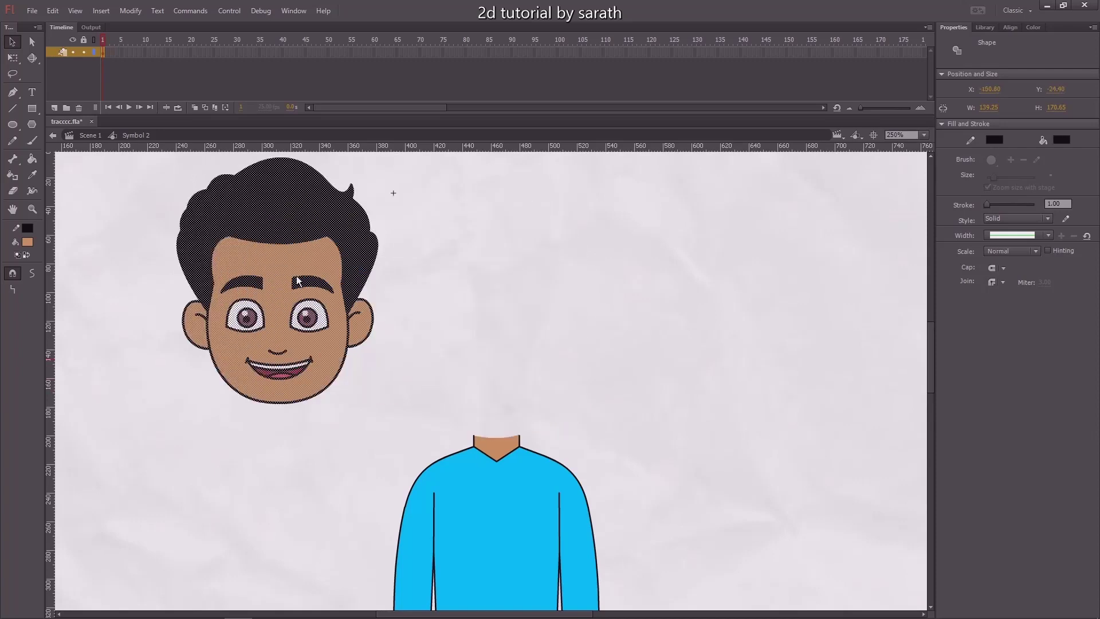
key("ctrl+z")
key("F8")
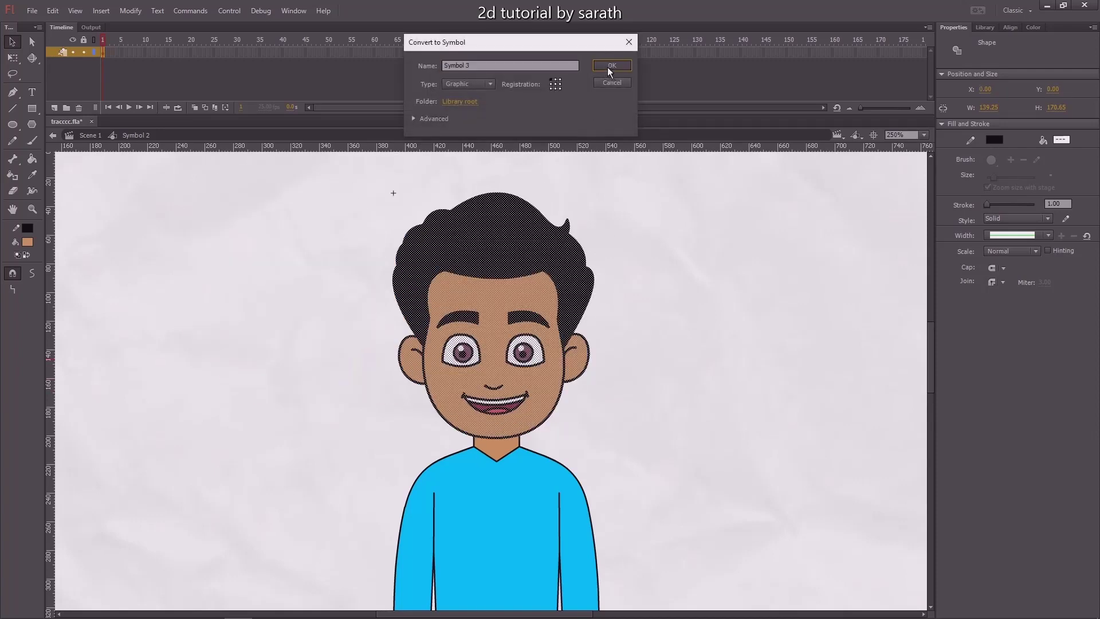
left_click(612, 65)
Step: Move the head symbol's transformation point down to just above the chin, and deselect the head
key("q")
left_click_drag(494, 316, 499, 420)
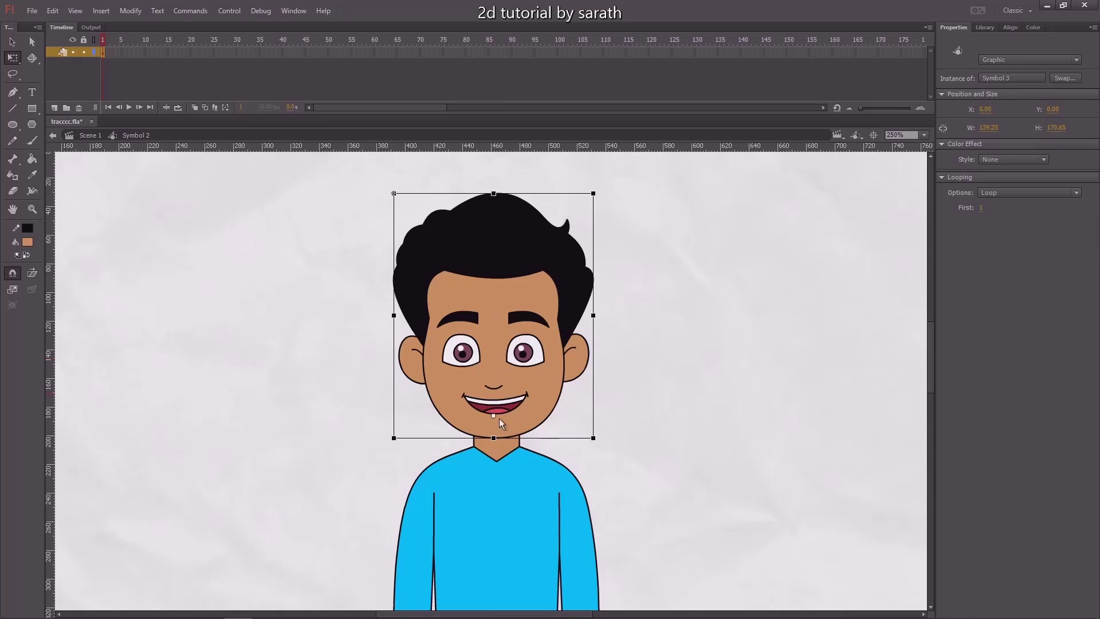
scroll(576, 307, "down", 3)
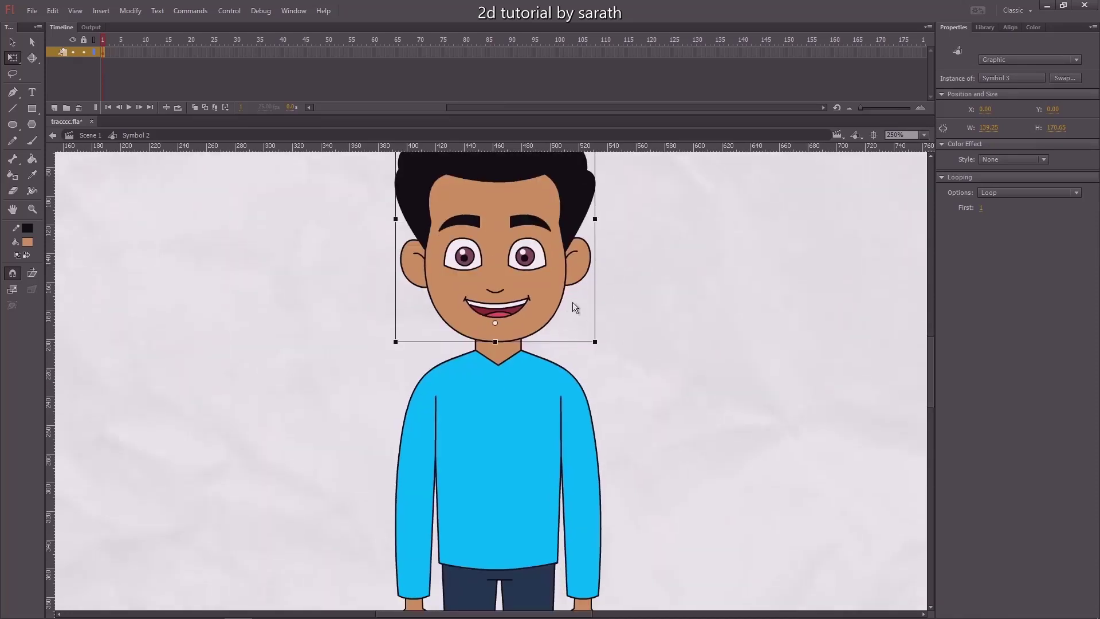
left_click(614, 317)
Step: Convert the neck's fill and side outlines to a graphic symbol named Symbol 4
key("v")
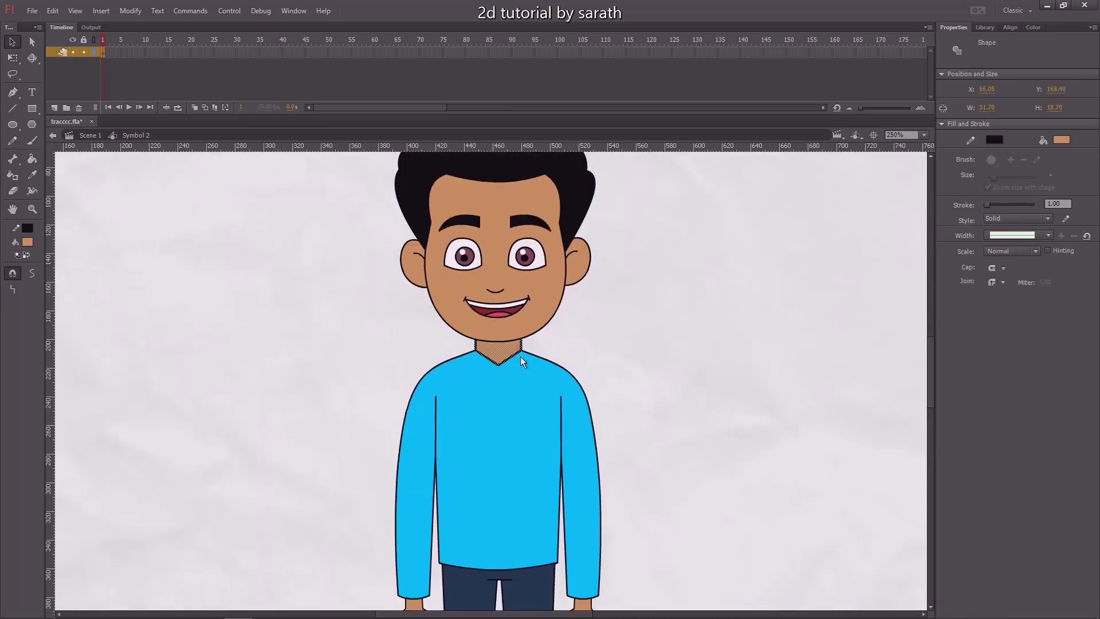
scroll(520, 357, "up", 2)
left_click_drag(494, 370, 402, 365)
key("ctrl+z")
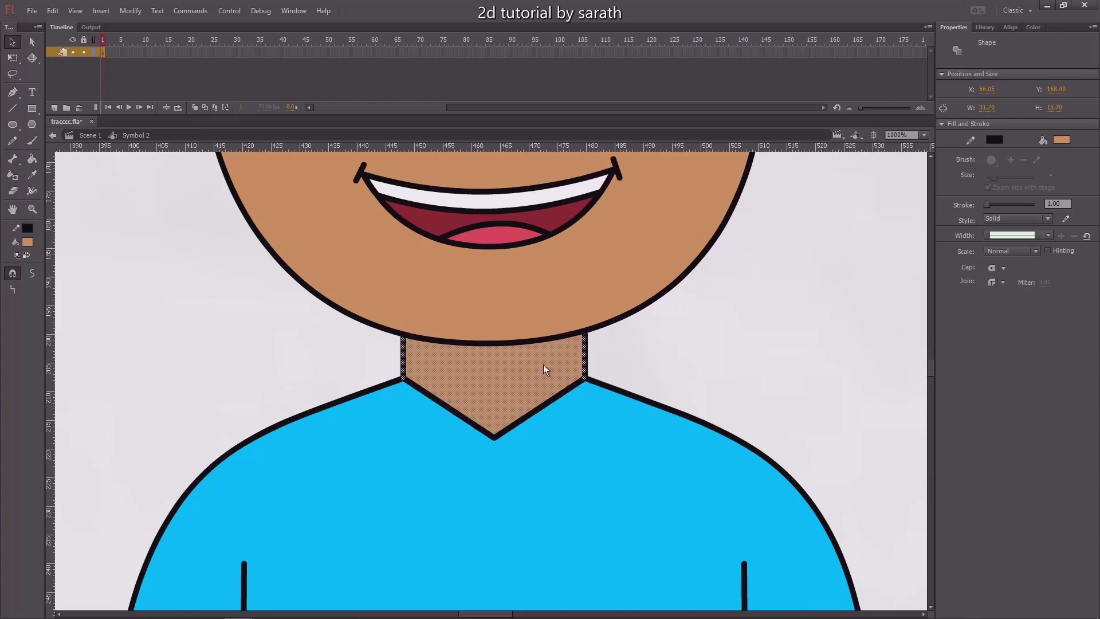
left_click_drag(543, 364, 379, 353)
key("ctrl+z")
key("F8")
left_click(608, 65)
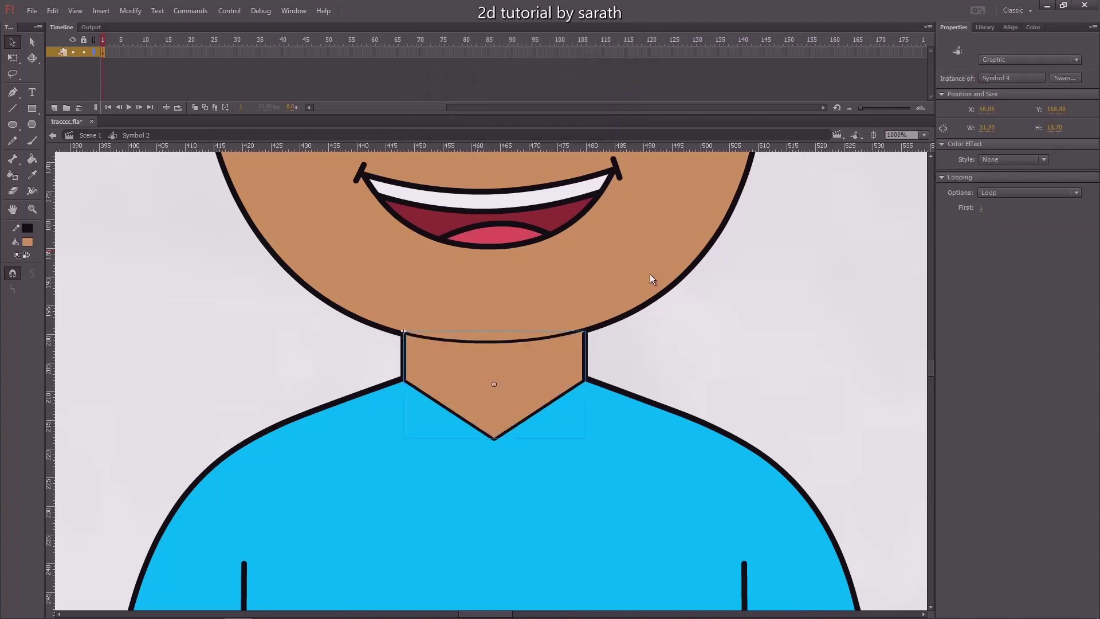
Step: Send the neck symbol behind the head and deselect it
left_click(666, 347)
left_click(550, 371)
key("ctrl+shift+Down")
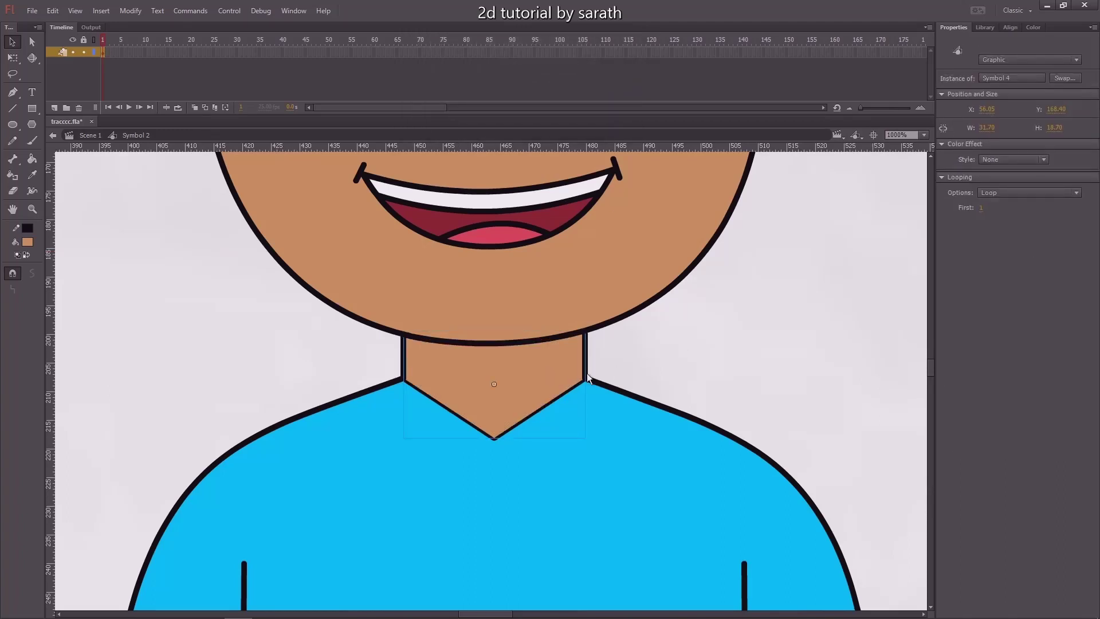
left_click(671, 358)
Step: Draw a circle about 25 px across beside the shoulder and delete its fill, keeping only the outline
key("ctrl+minus")
left_click_drag(590, 360, 434, 218)
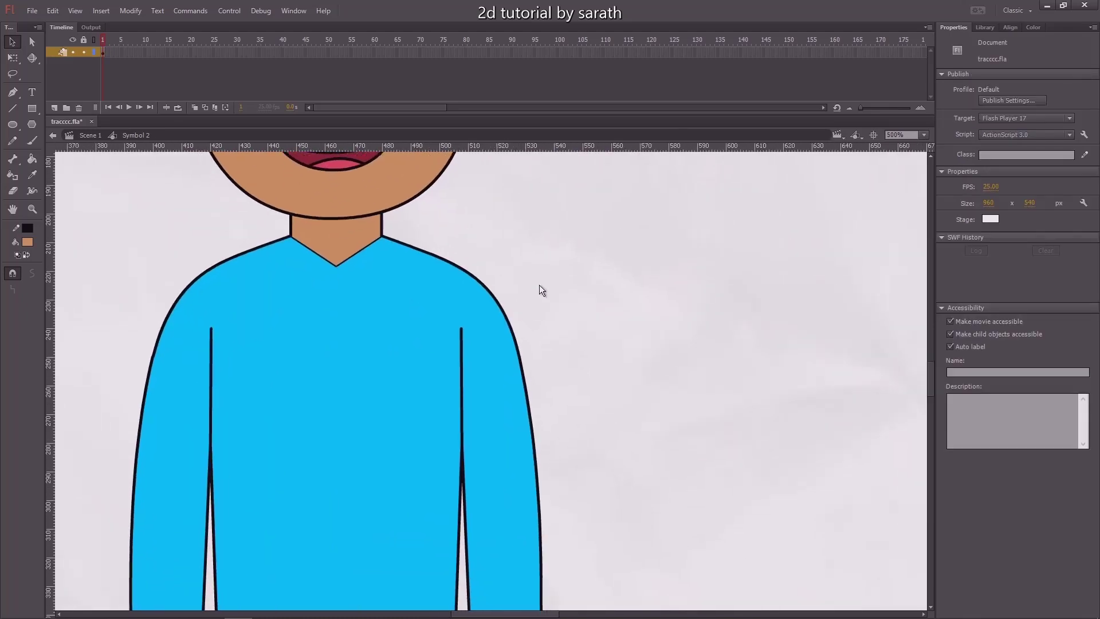
left_click_drag(512, 315, 529, 300)
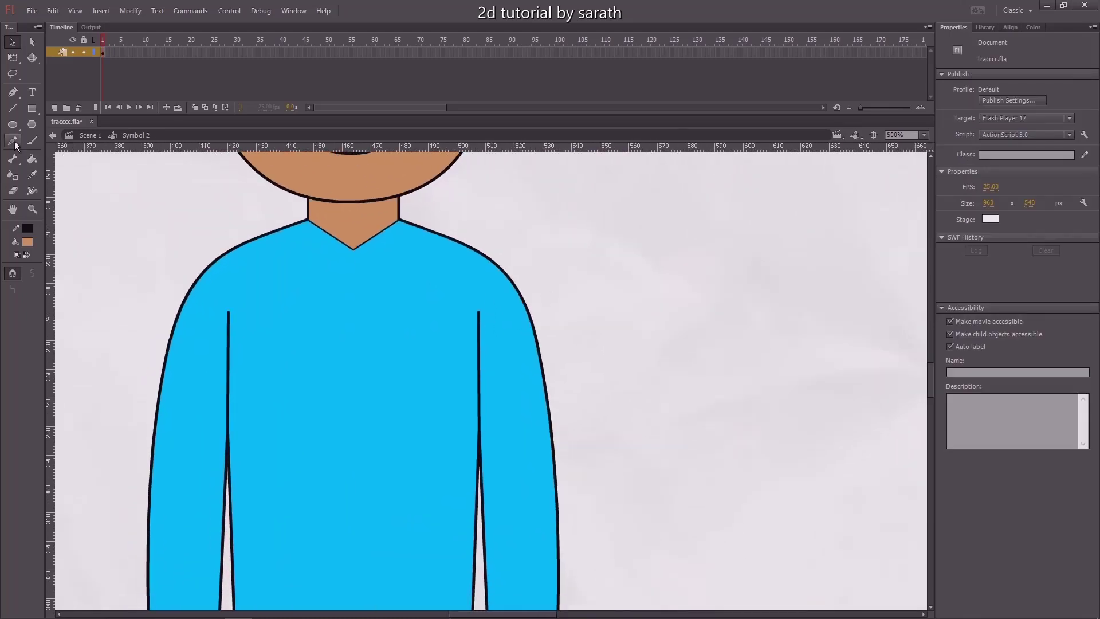
left_click(13, 125)
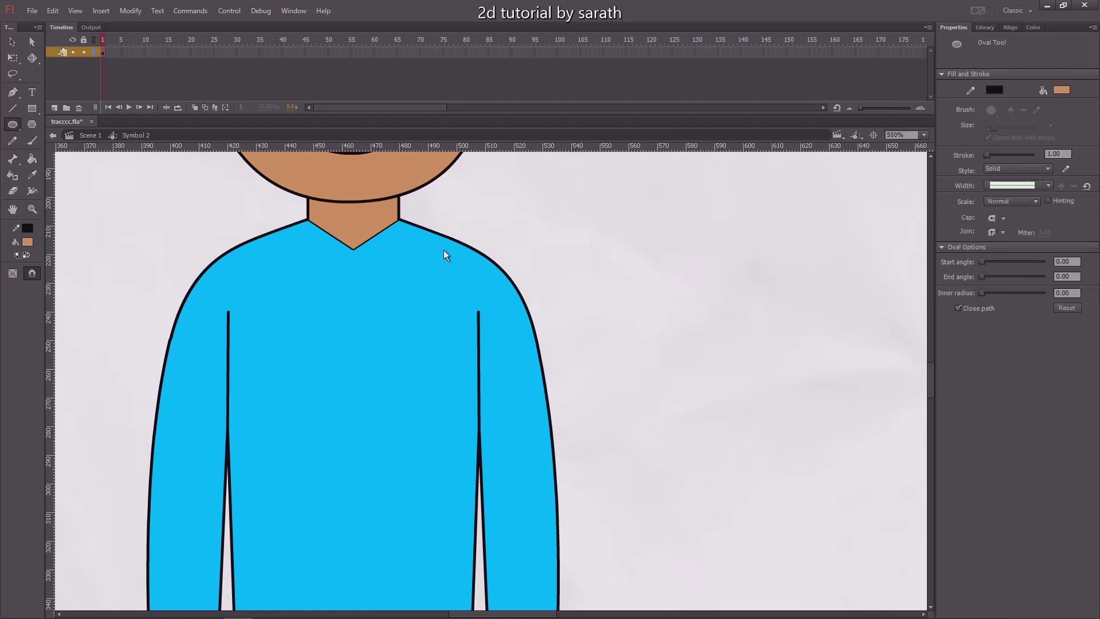
mouse_move(635, 309)
left_mouse_down()
mouse_move(643, 321)
mouse_move(572, 336)
left_mouse_up()
key("v")
left_click(631, 303)
key("Delete")
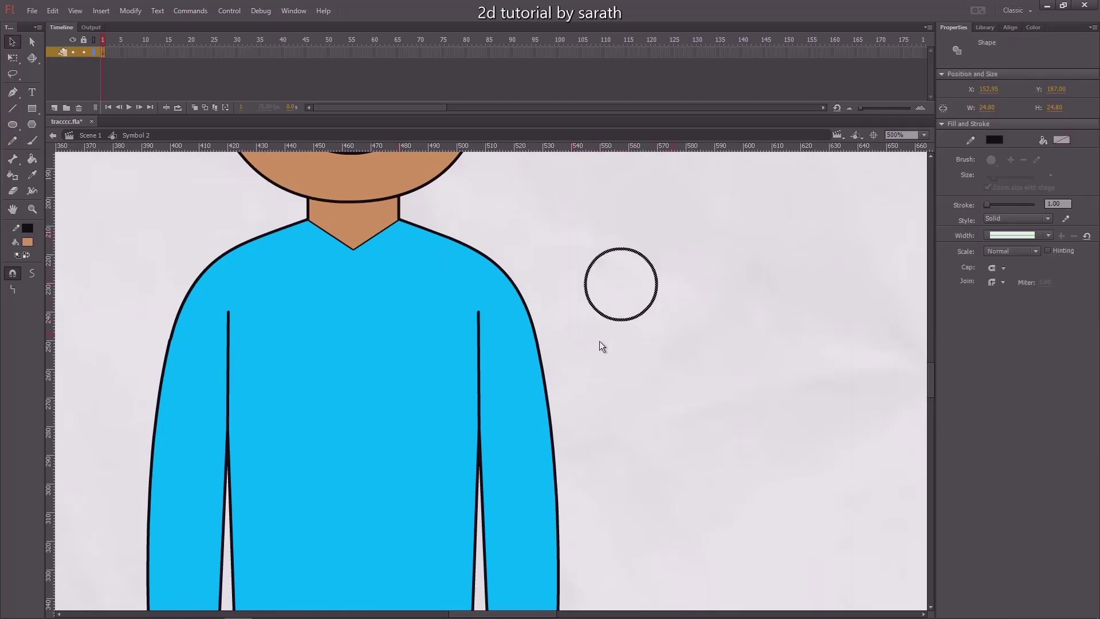
Step: Move the circle outline onto the shoulder joint above the armpit line and shrink it to about 19 px across
key("ctrl+=")
left_click_drag(442, 336, 630, 329)
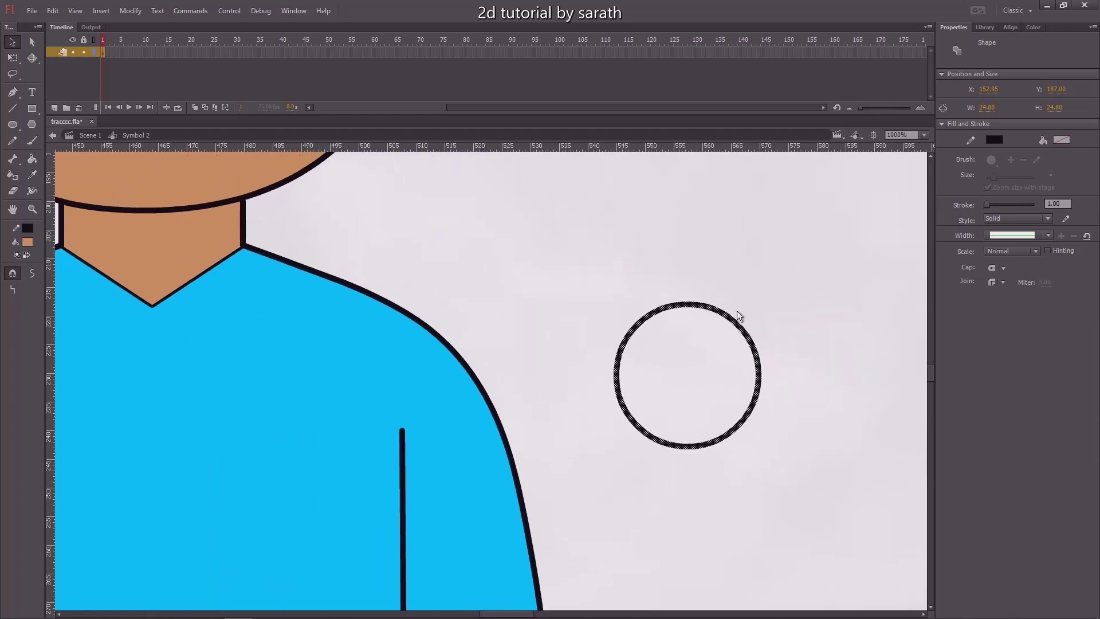
mouse_move(720, 315)
left_mouse_down()
mouse_move(446, 298)
mouse_move(432, 311)
mouse_move(468, 310)
mouse_move(461, 317)
left_mouse_up()
key("q")
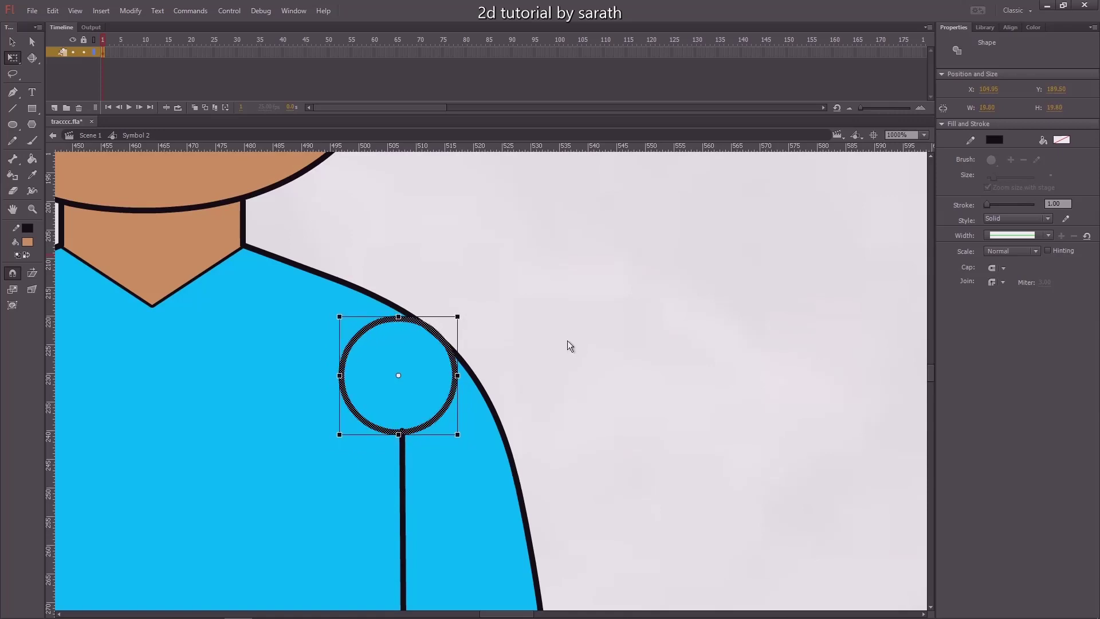
key("ctrl+equal")
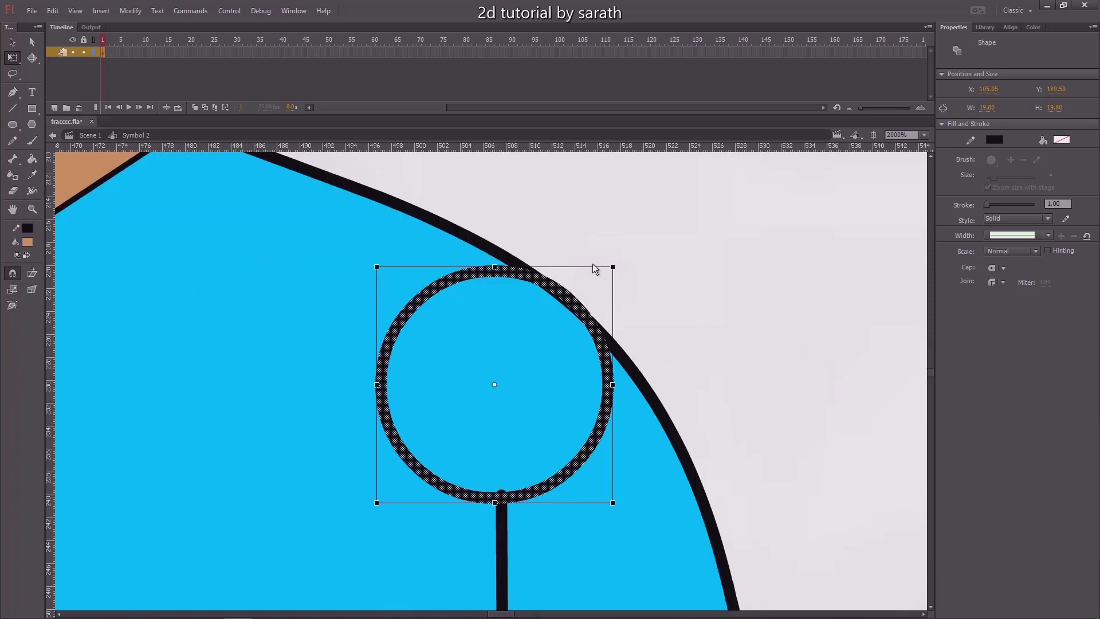
left_click_drag(613, 268, 609, 270)
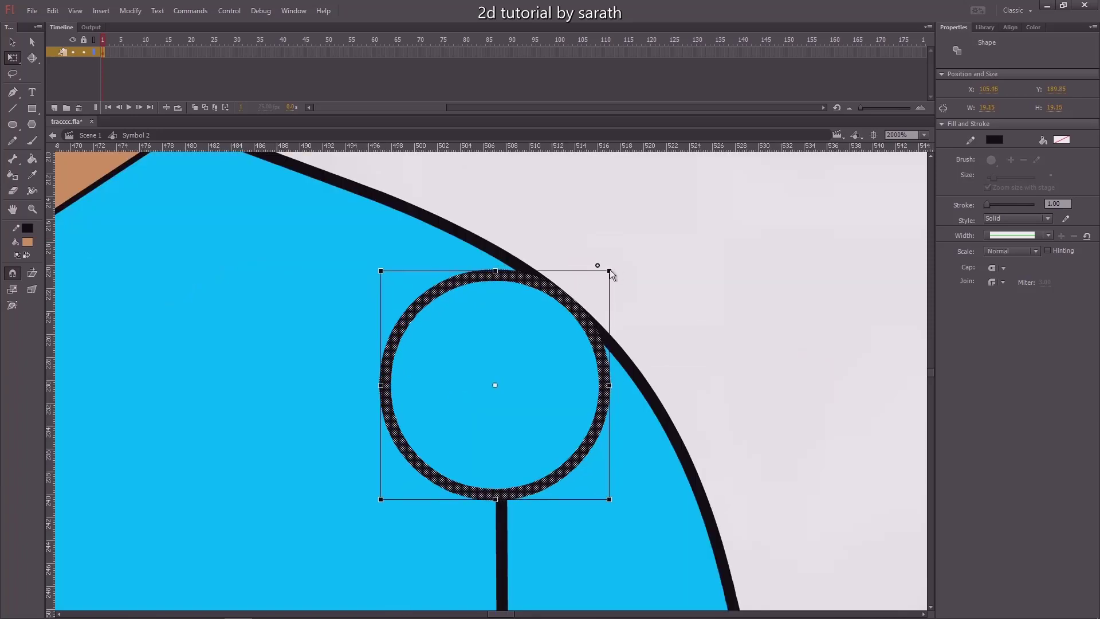
Step: Check whether the arm's fill is separate from the torso, reselect the shoulder circle, and scale it to 101%
left_click(639, 434)
left_click(638, 439)
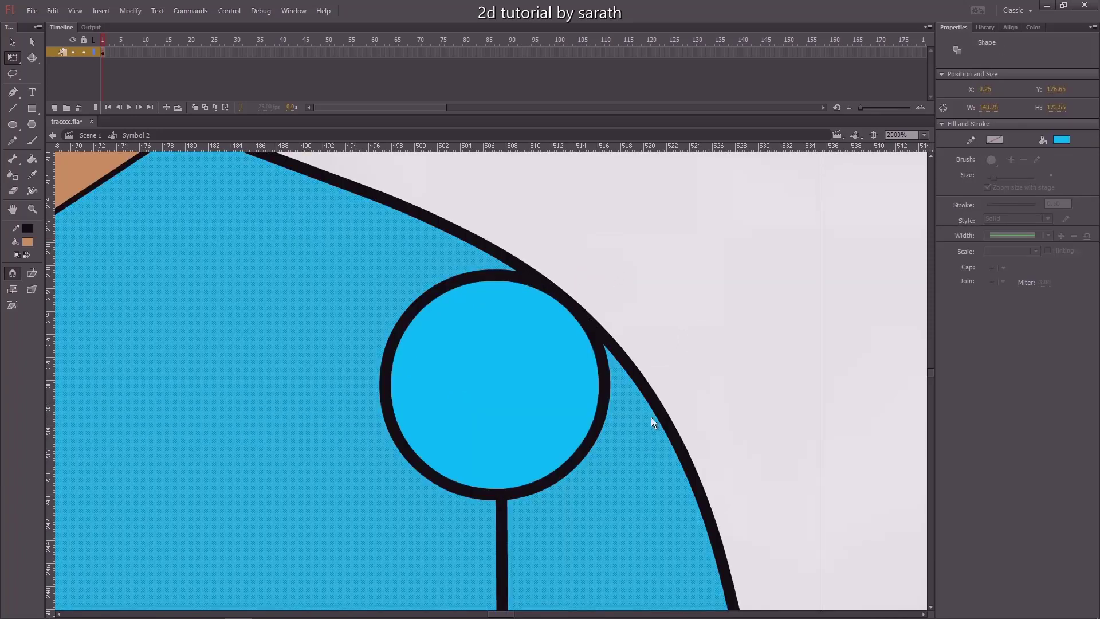
key("ctrl+z")
key("ctrl+z")
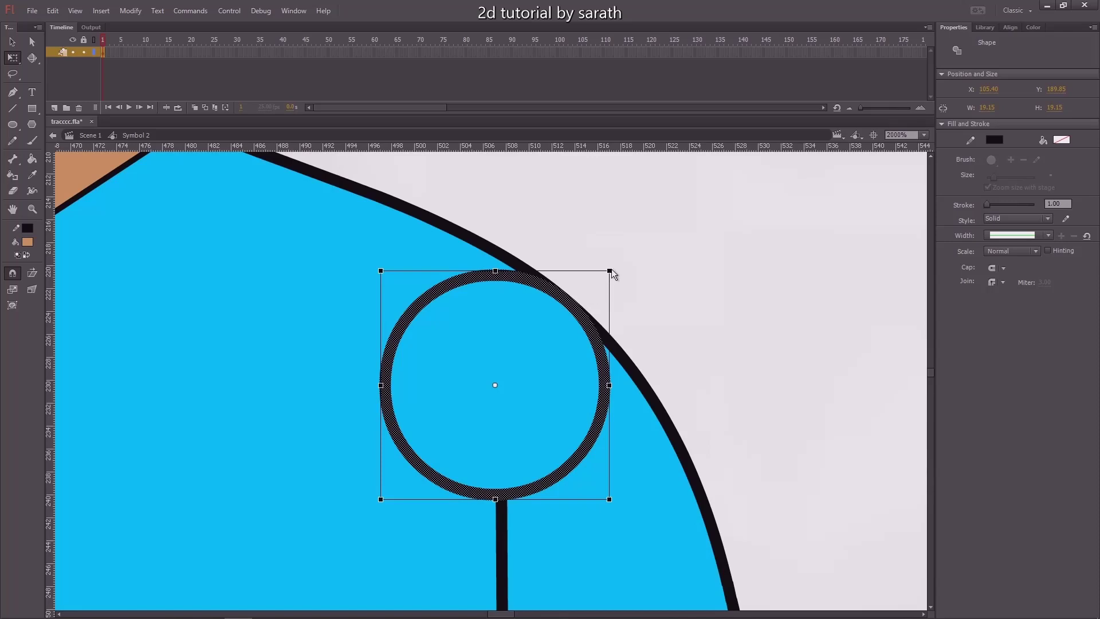
key("ctrl+alt+s")
type("1")
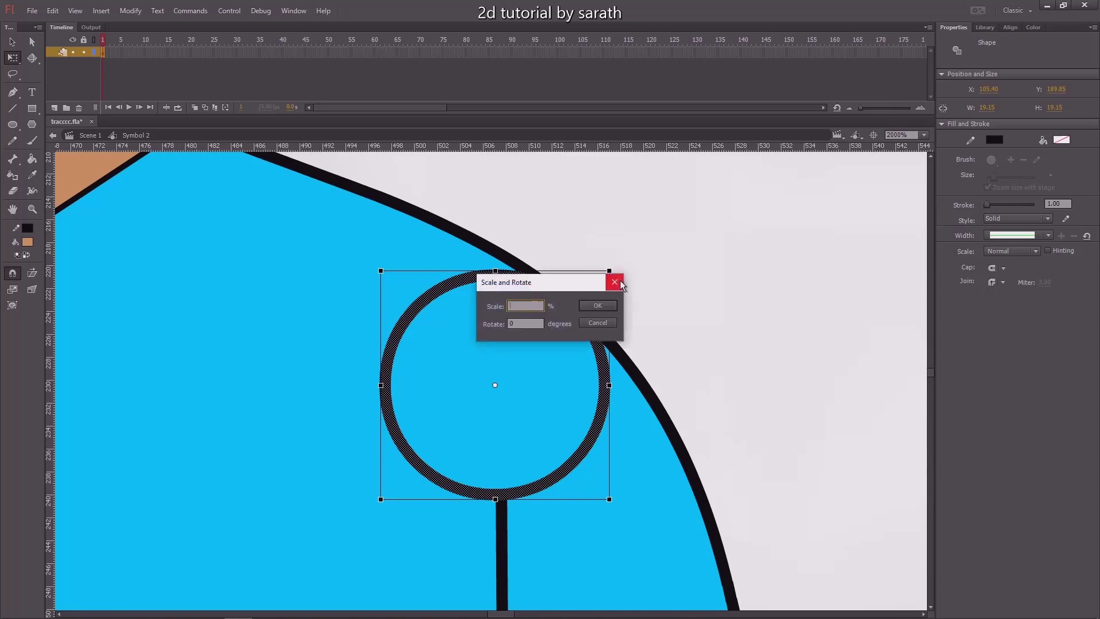
type("01")
key("Return")
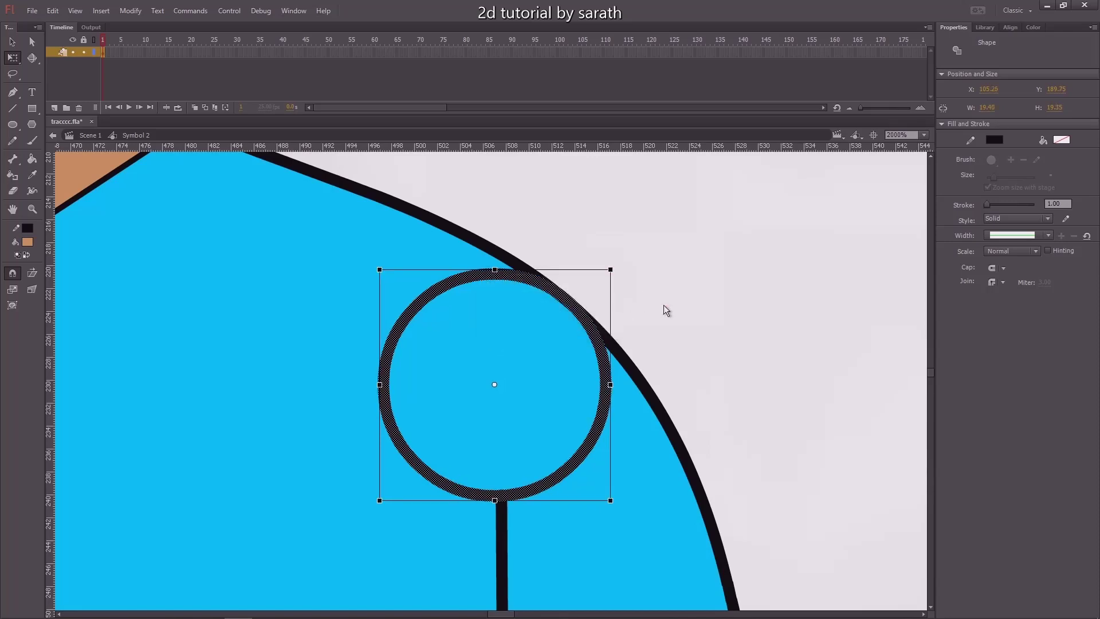
Step: Select the arm fill and the torso fill in turn to check that the shoulder circle separates them
left_click(683, 331)
left_click(646, 438)
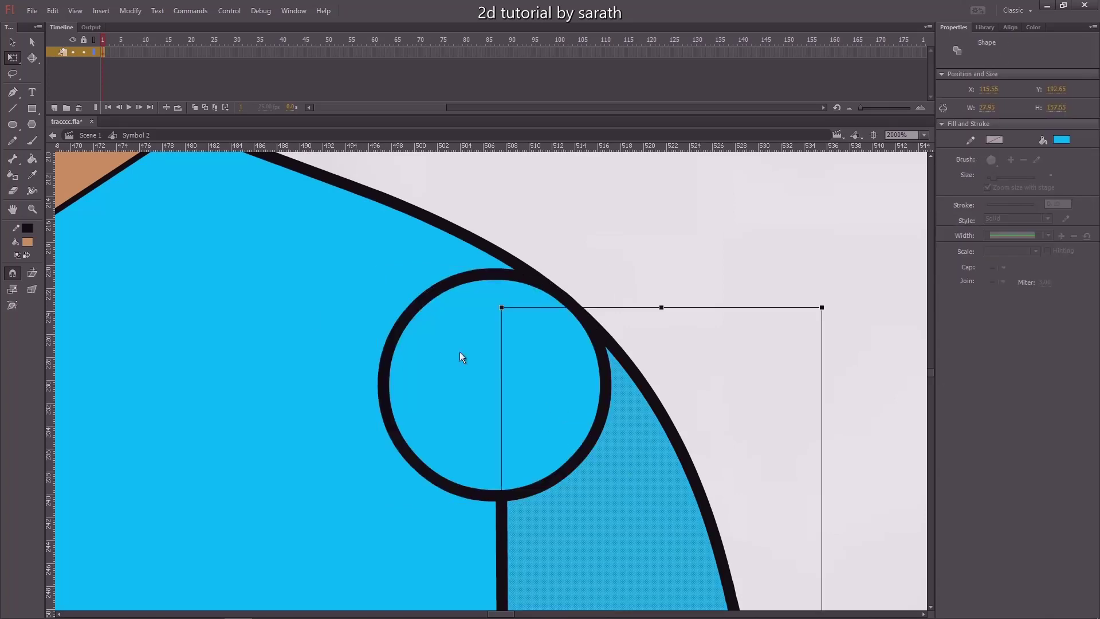
left_click(690, 380)
left_click(633, 439)
left_click(339, 310)
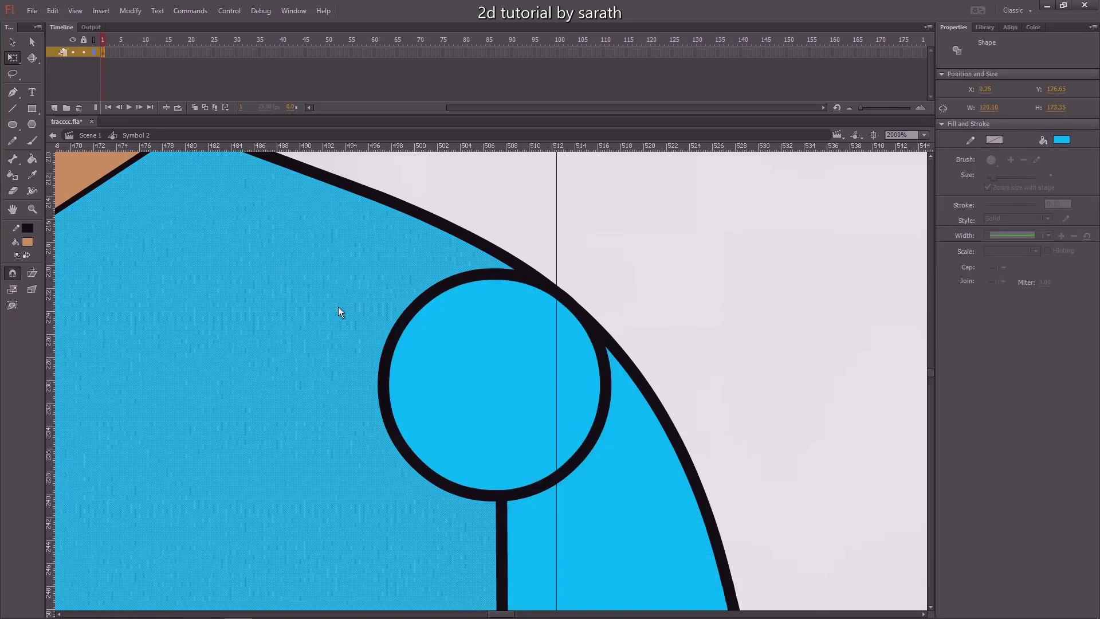
Step: Select the shoulder circle with its fill and place a horizontal and a vertical guide through its centre
left_click(668, 438)
left_click(737, 365)
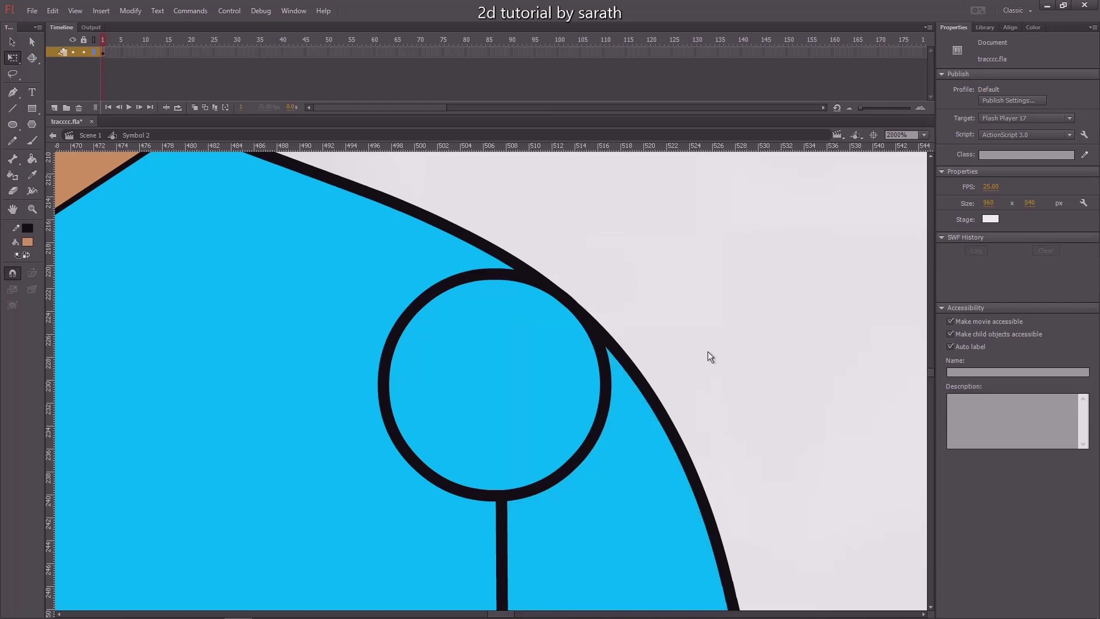
key("ctrl+minus")
key("ctrl+minus")
key("v")
double_click(499, 388)
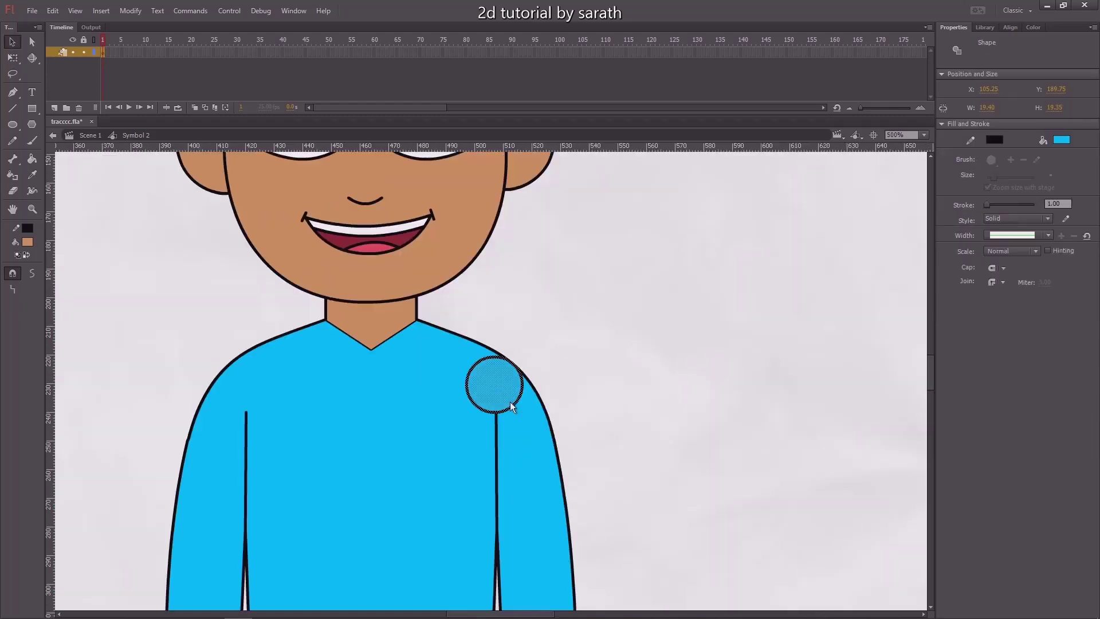
key("q")
key("ctrl+equal")
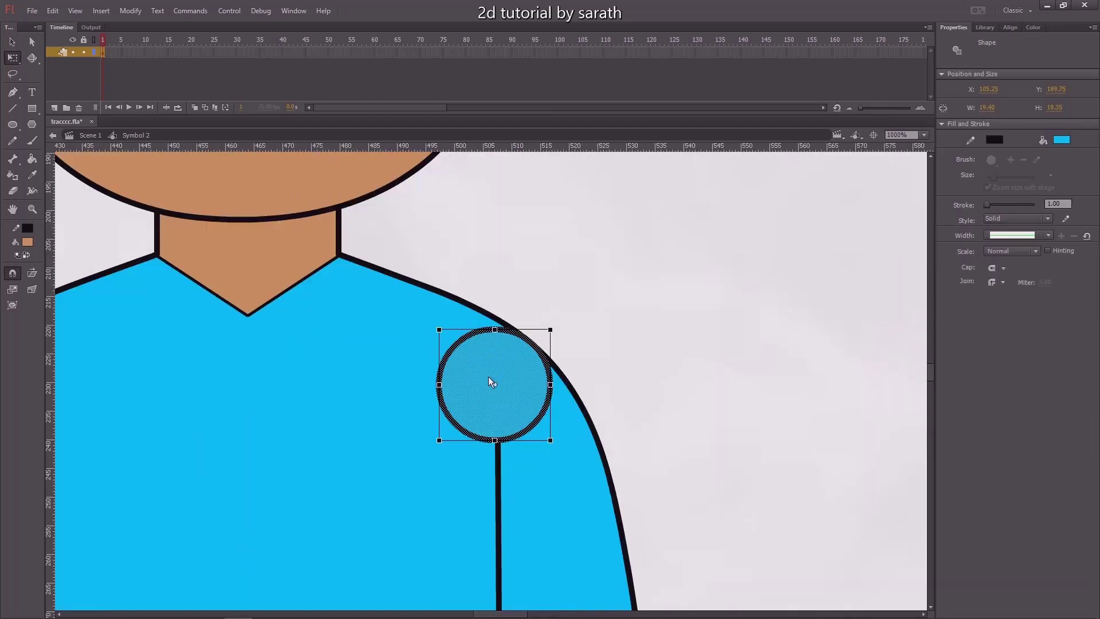
left_click_drag(619, 150, 641, 406)
left_click_drag(52, 304, 494, 334)
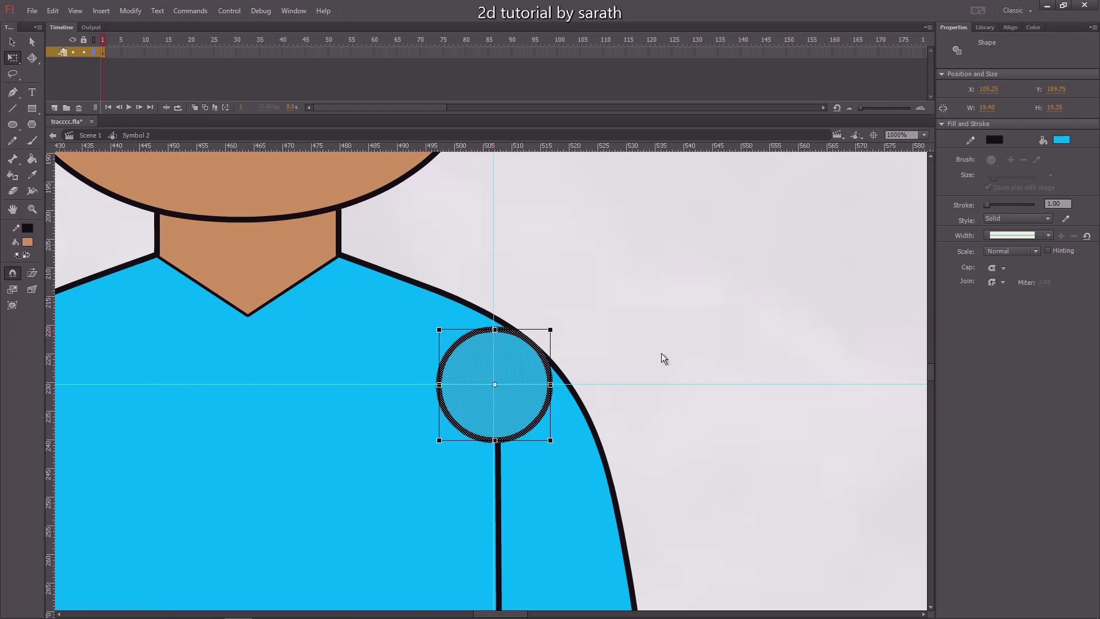
left_click_drag(494, 263, 496, 296)
left_click(680, 359)
Step: Draw a circle about 26 px across beside the sleeve's elbow and delete its fill, keeping only the outline
left_click_drag(664, 333, 575, 223)
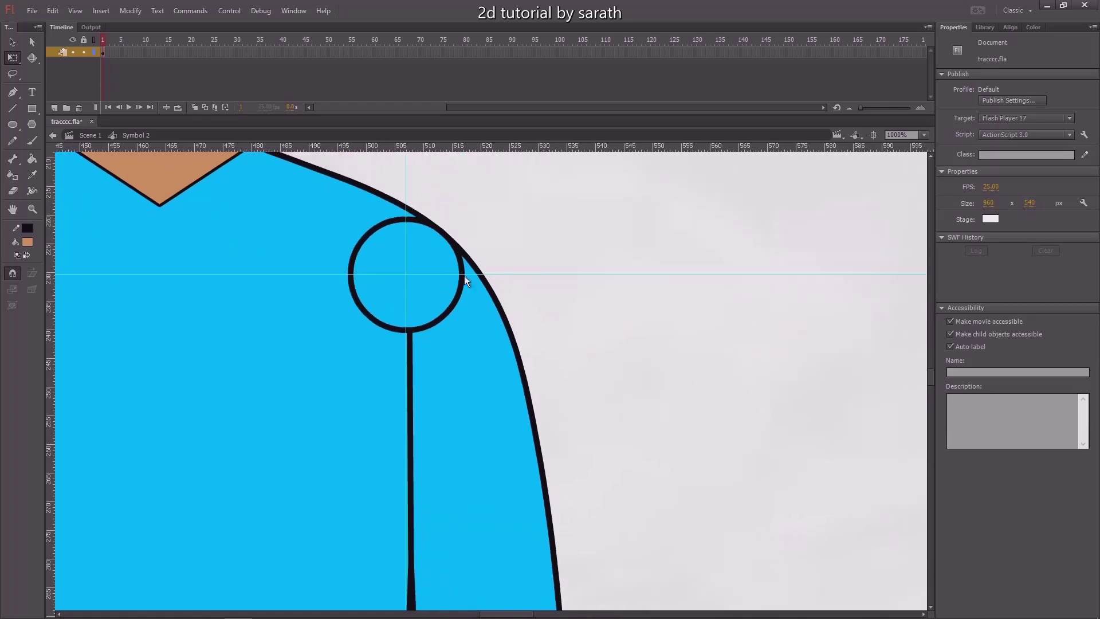
left_click(404, 288)
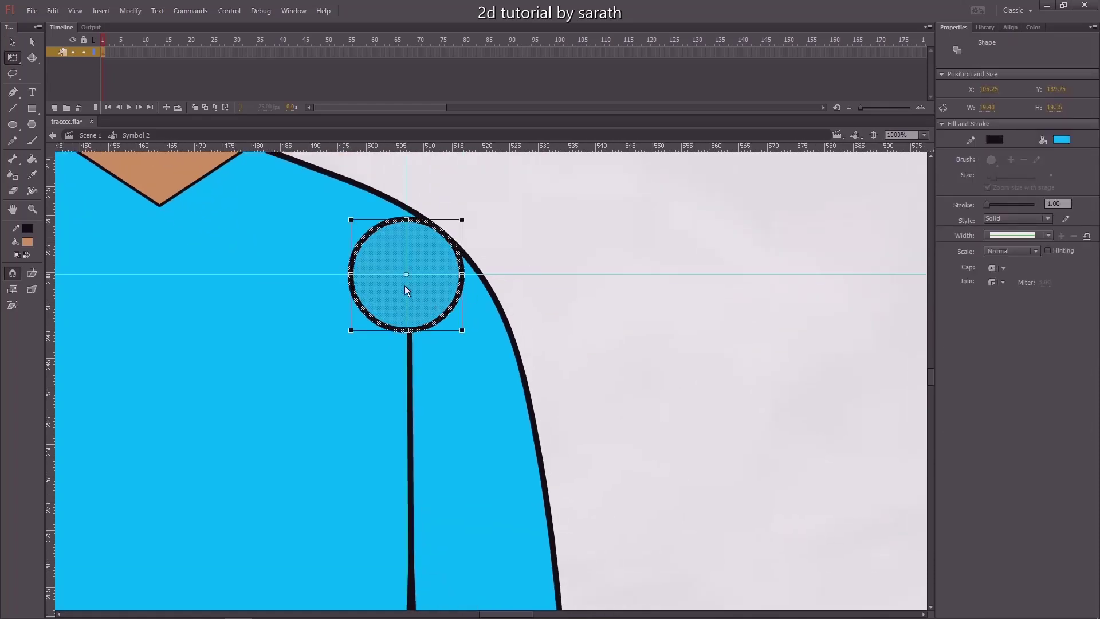
left_click_drag(573, 359, 539, 230)
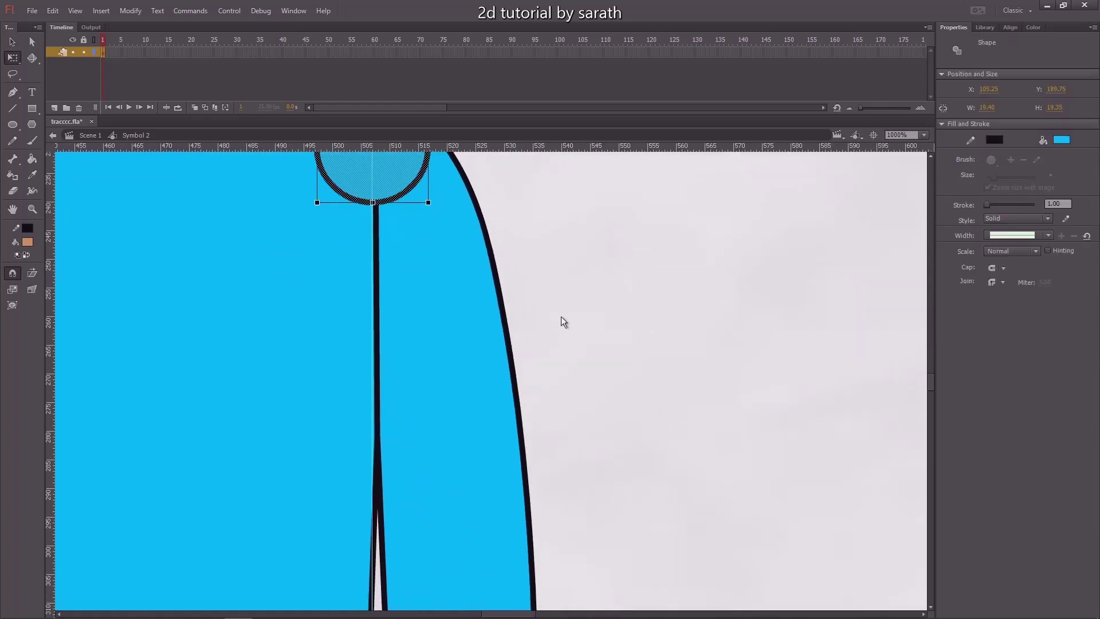
key("ctrl+minus")
left_click_drag(531, 384, 514, 284)
scroll(513, 290, "down", 1)
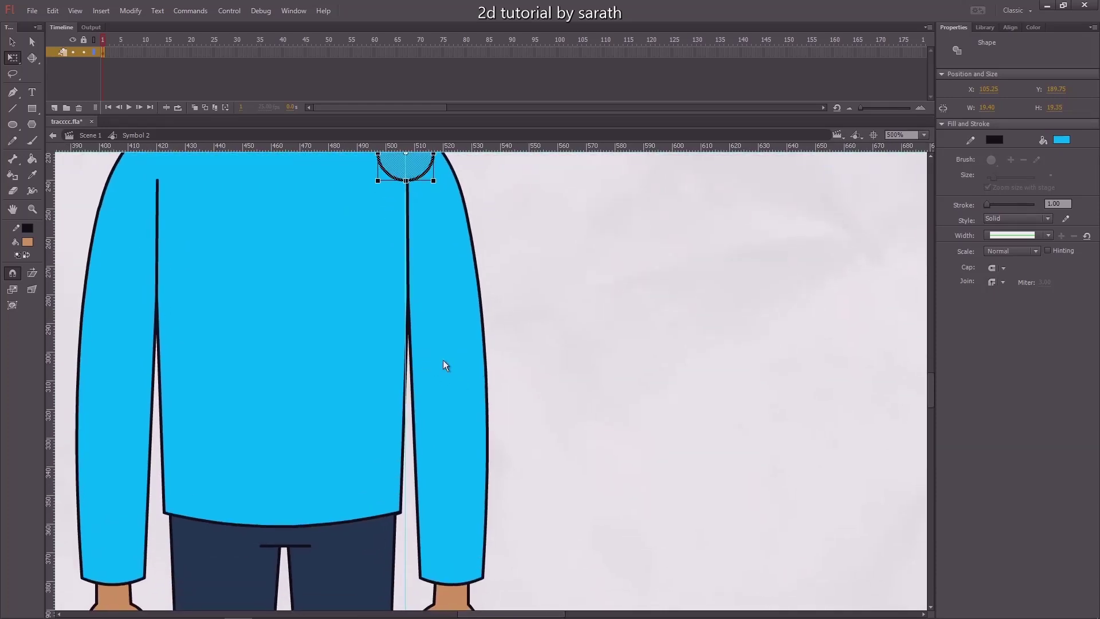
left_click(520, 362)
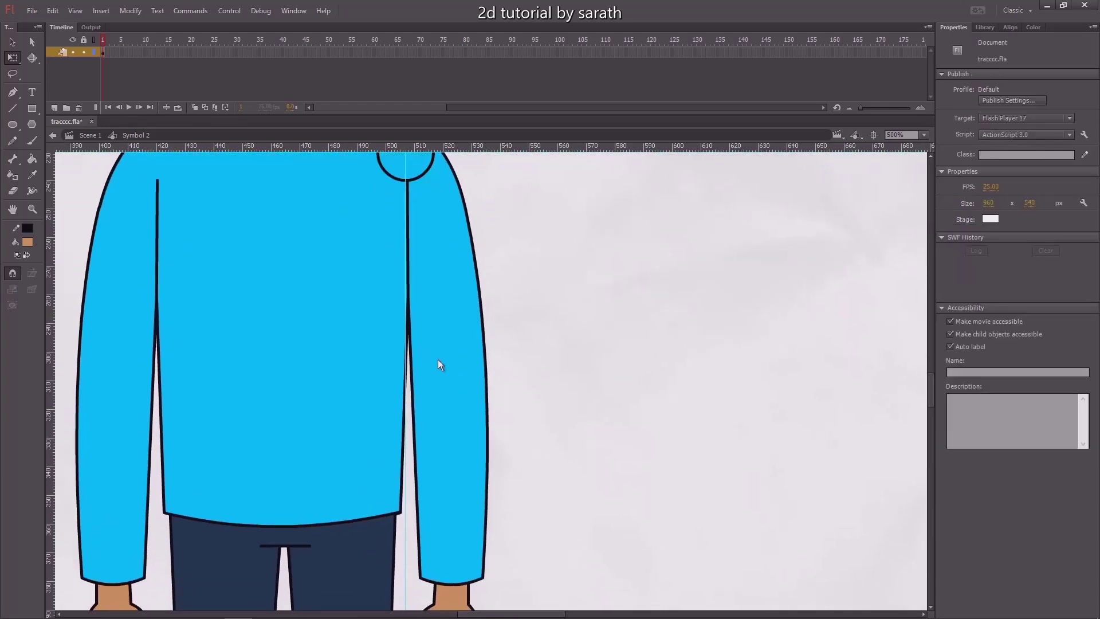
left_click(12, 124)
left_click_drag(561, 311, 636, 382)
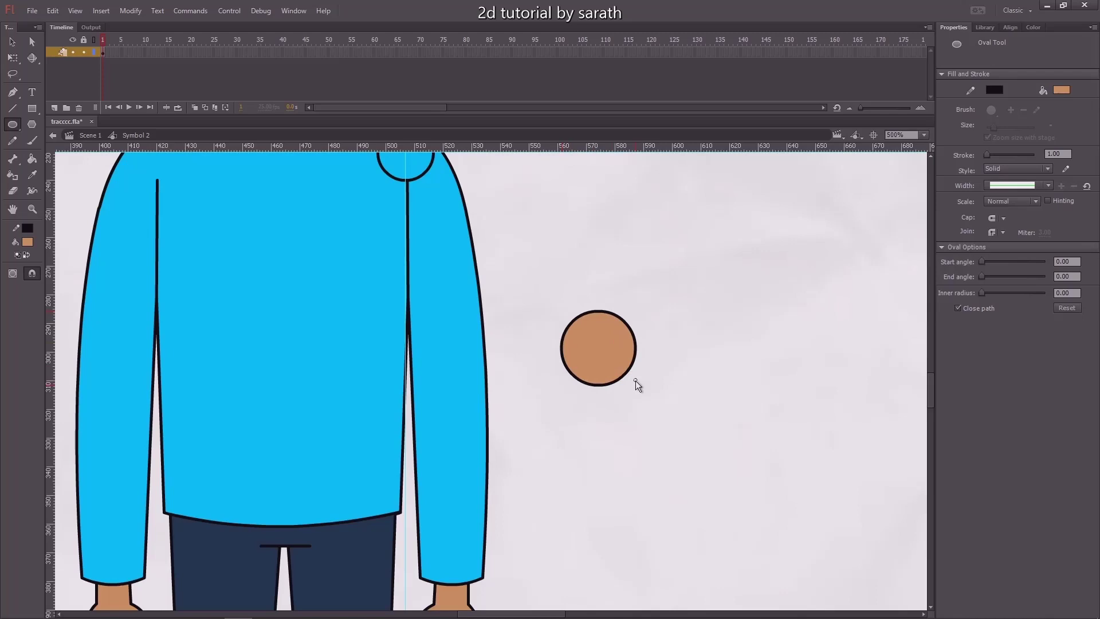
key("v")
left_click(601, 361)
key("Delete")
Step: Move the circle outline onto the sleeve's elbow and resize it to about 24 px across
left_click_drag(651, 301, 536, 413)
key("ctrl+equal")
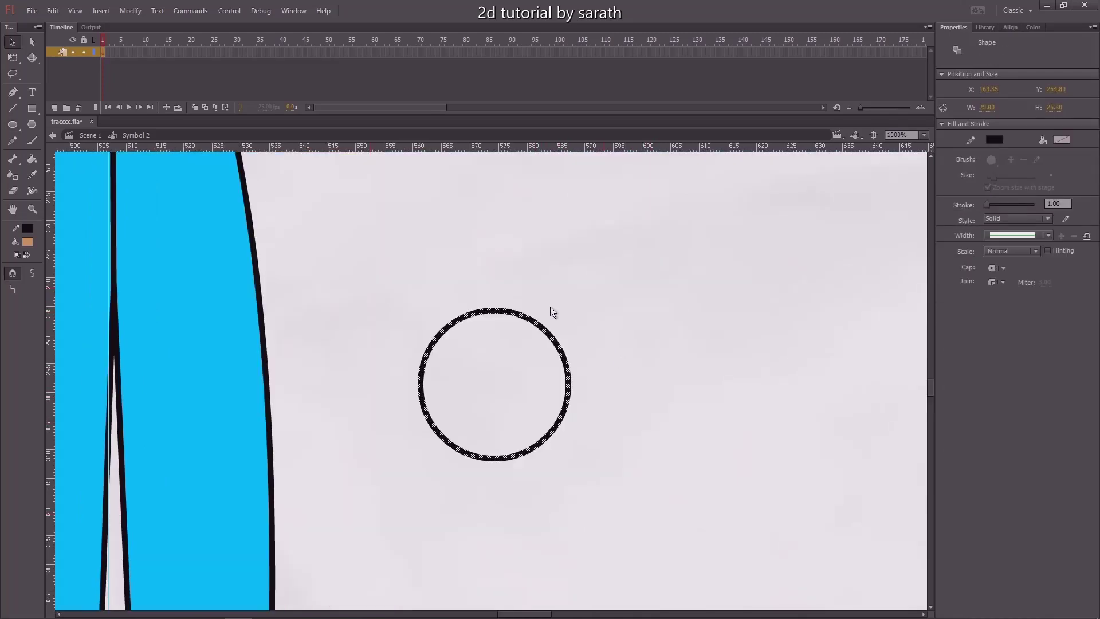
left_click_drag(550, 308, 382, 423)
key("q")
key("v")
key("ctrl+minus")
key("ctrl+minus")
key("ctrl+equal")
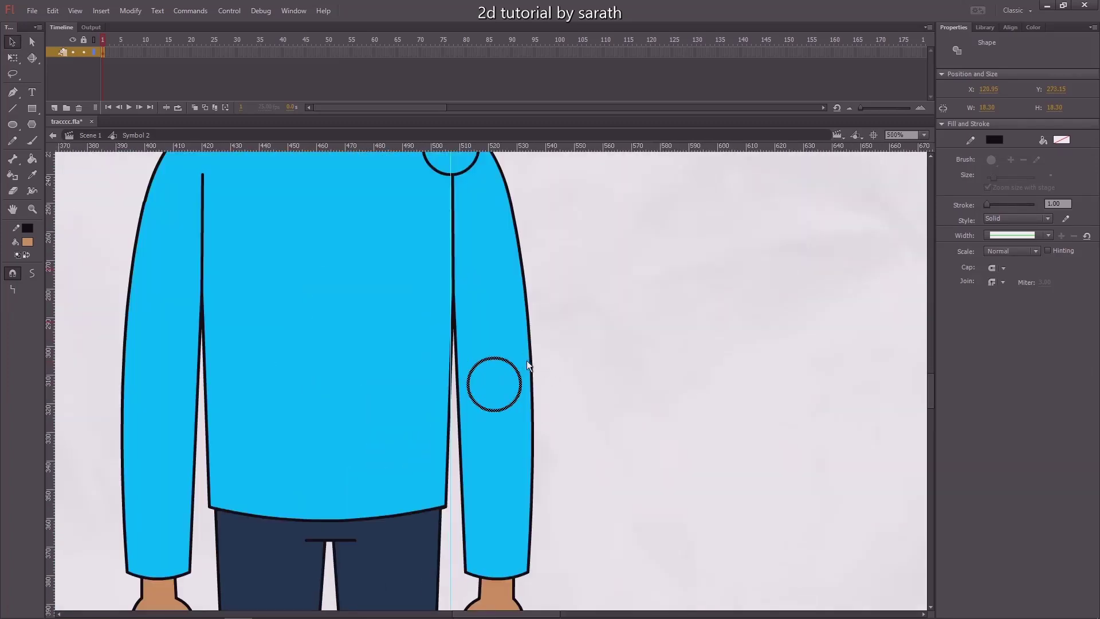
key("q")
mouse_move(522, 357)
left_mouse_down()
mouse_move(535, 344)
mouse_move(528, 350)
left_mouse_up()
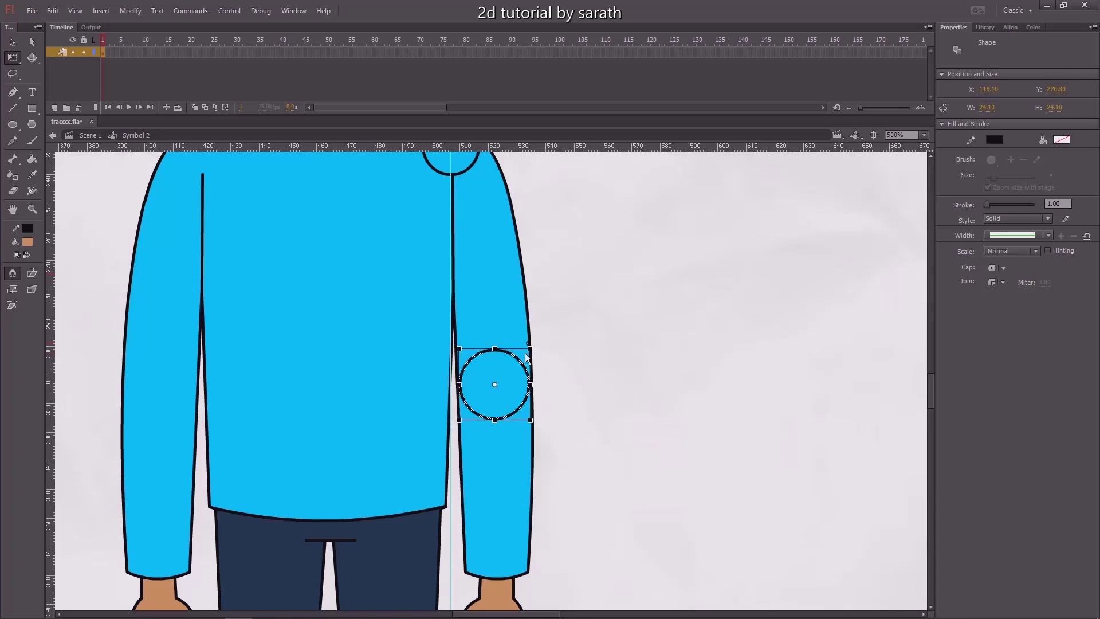
Step: Nudge the elbow circle slightly upward between the two edges of the sleeve
key("ctrl+equal")
key("ctrl+equal")
key("Up")
key("Up")
key("Up")
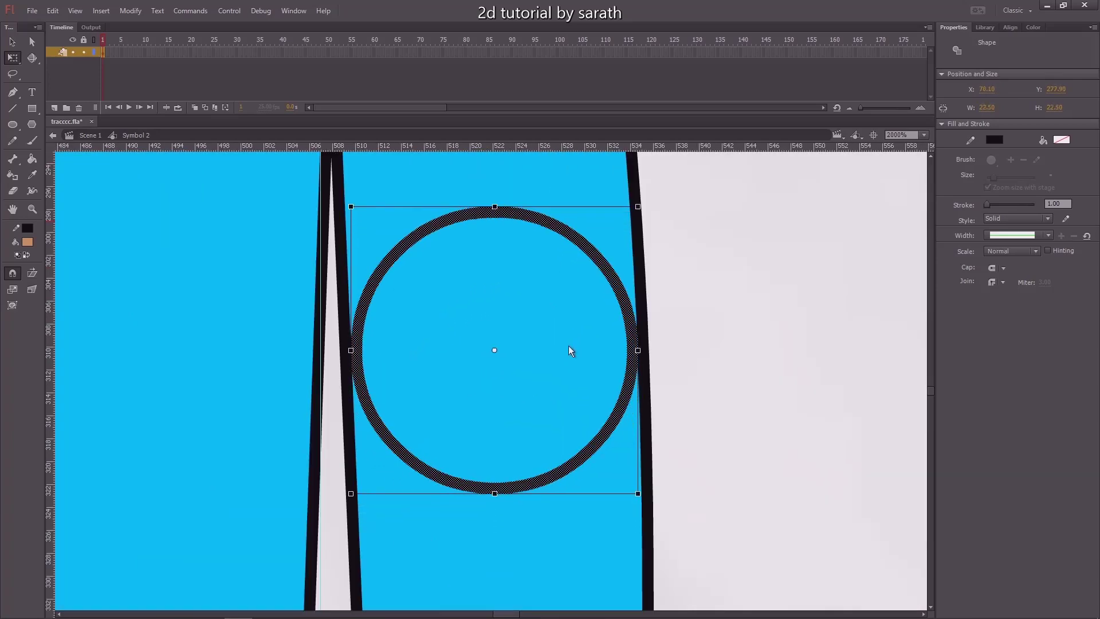
key("ctrl+minus")
key("ctrl+minus")
key("ctrl+minus")
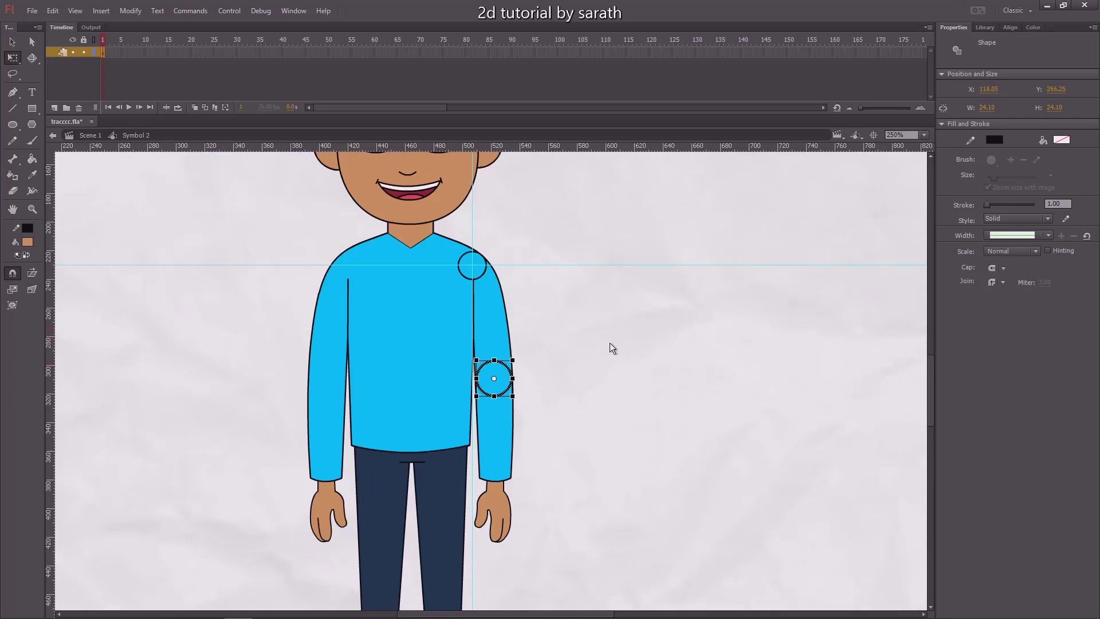
key("ctrl+equal")
key("ctrl+equal")
key("ctrl+equal")
key("Up")
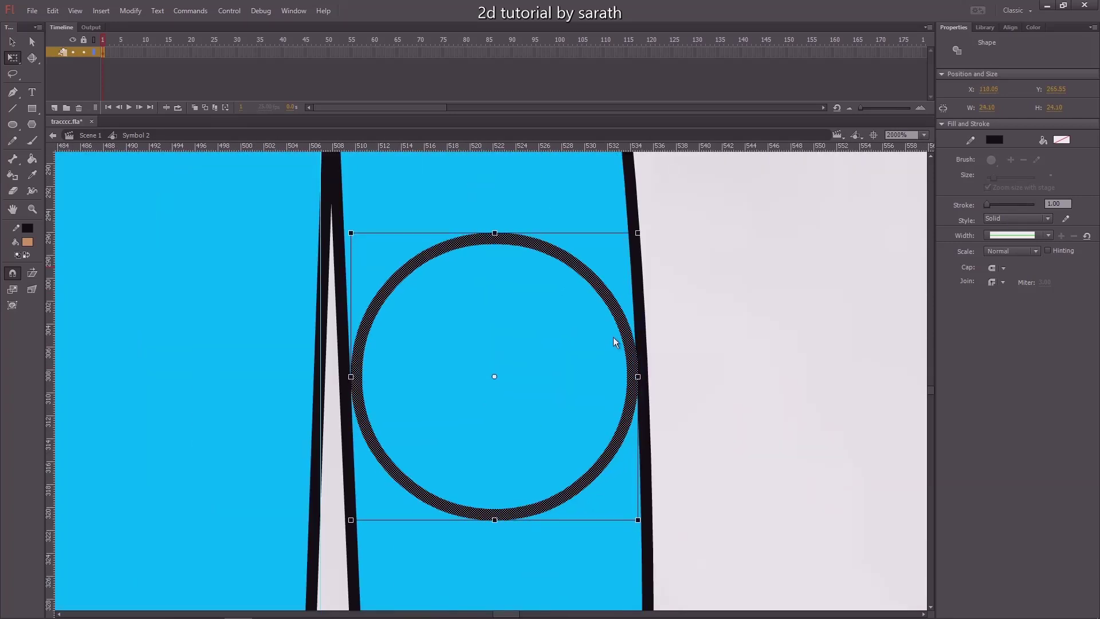
Step: Scale the elbow circle to 102% three times in a row
key("ctrl+alt+s")
type("102")
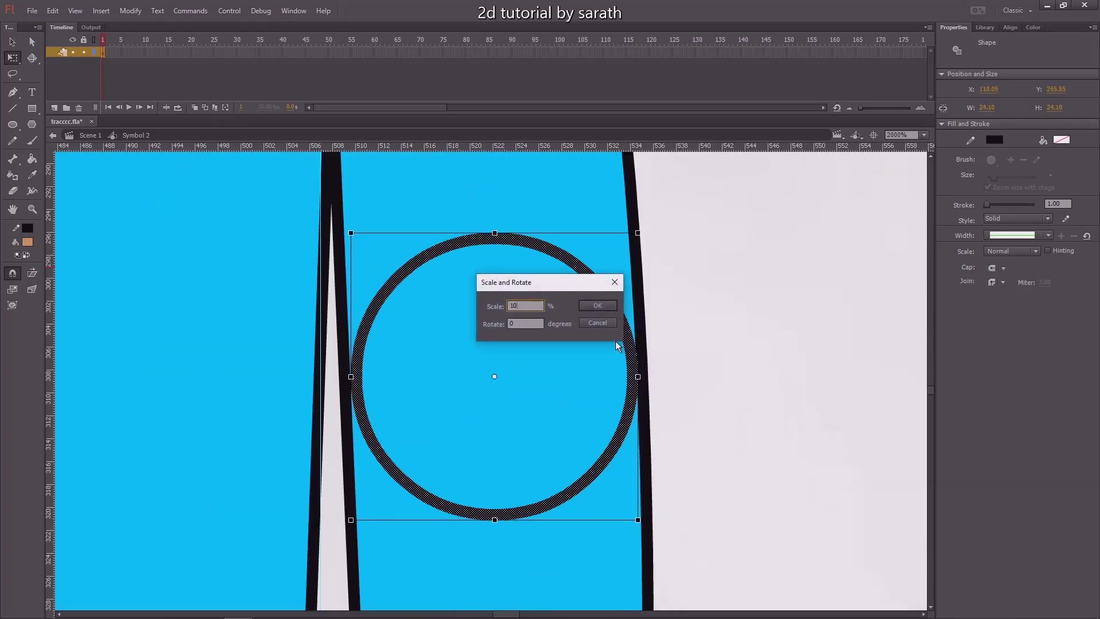
key("Return")
key("ctrl+alt+s")
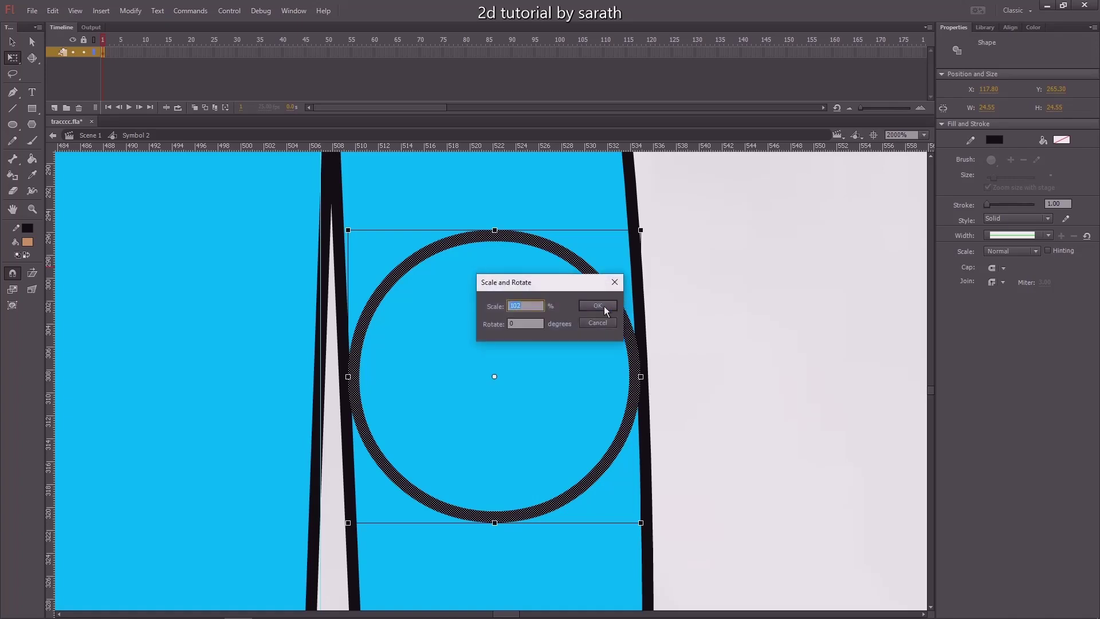
left_click(604, 306)
key("ctrl+alt+s")
left_click(607, 306)
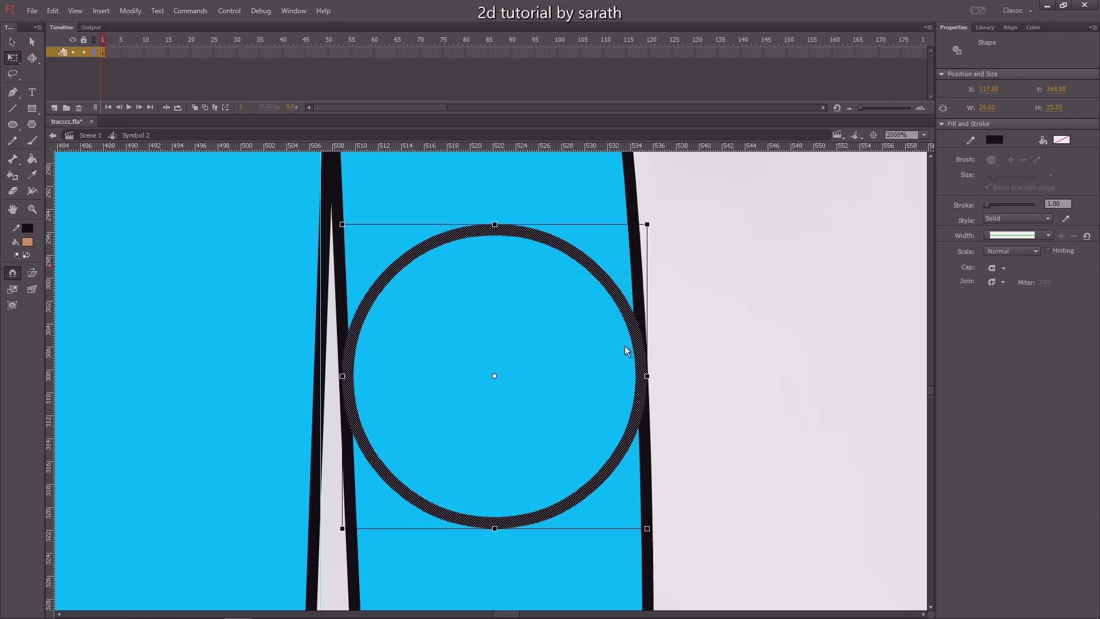
Step: Check whether the elbow circle splits the sleeve's fill, reselect the circle, and scale it to 102% once more
left_click(634, 452)
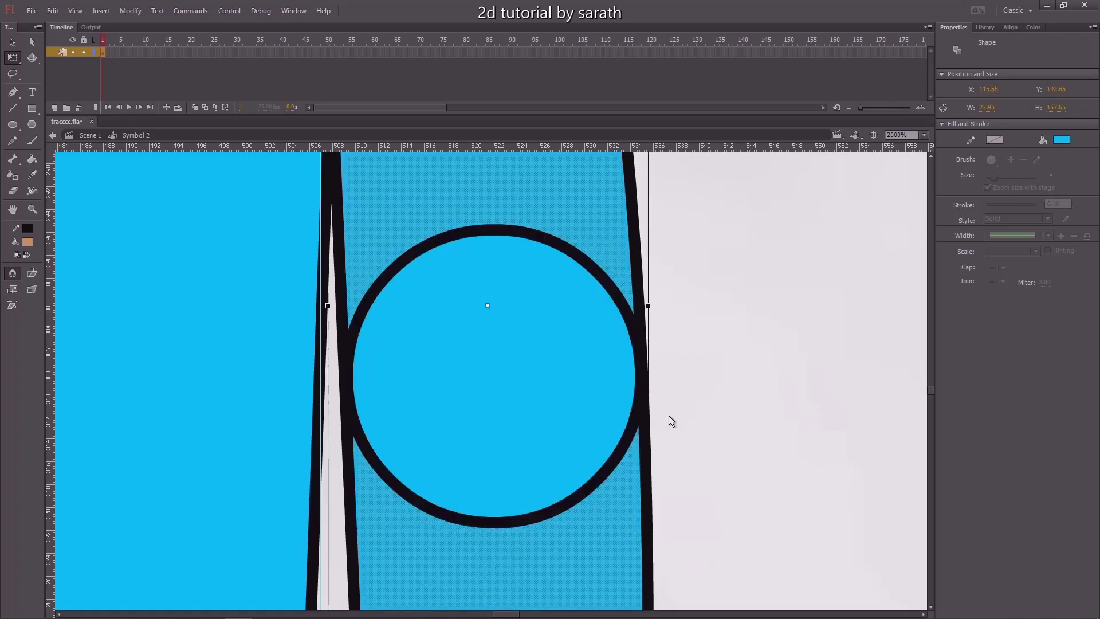
left_click(705, 382)
key("ctrl+z")
key("ctrl+z")
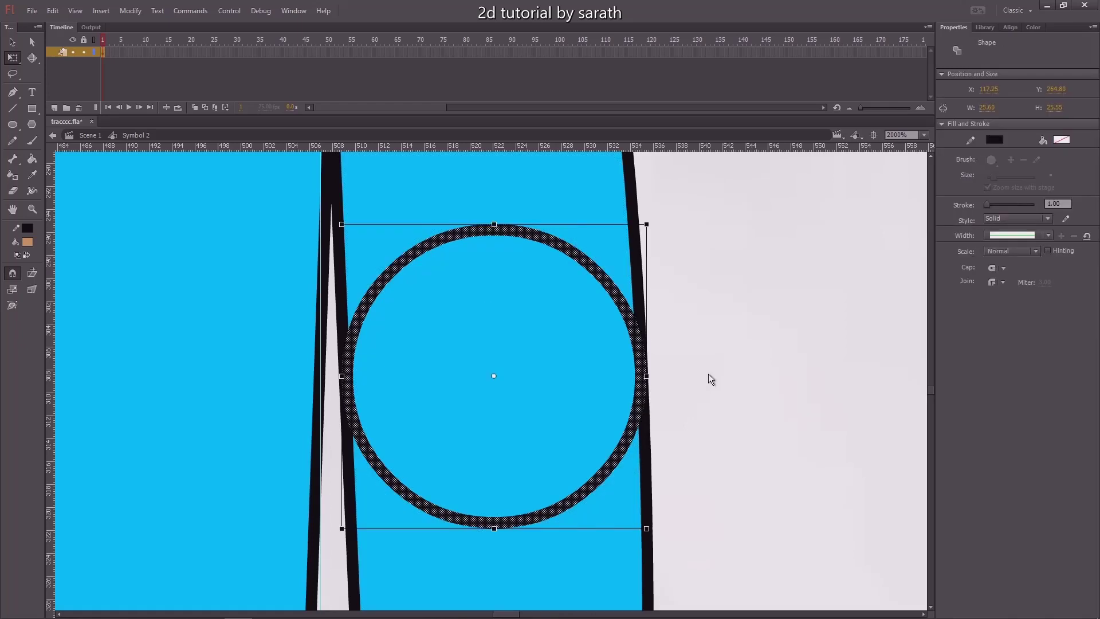
key("ctrl+alt+s")
left_click(609, 306)
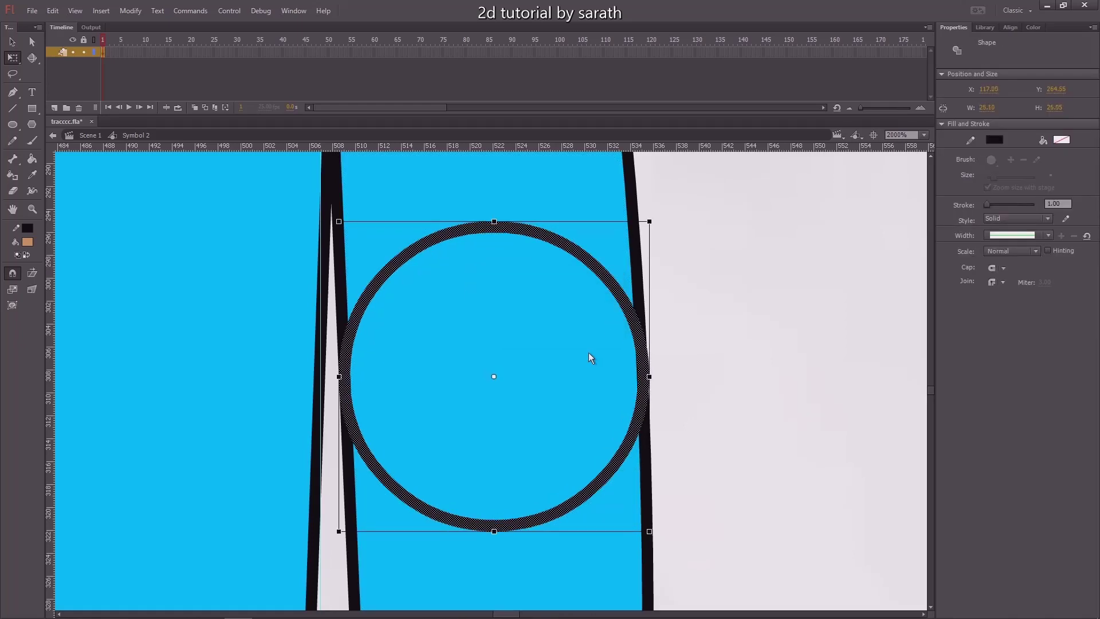
left_click(610, 503)
key("ctrl+z")
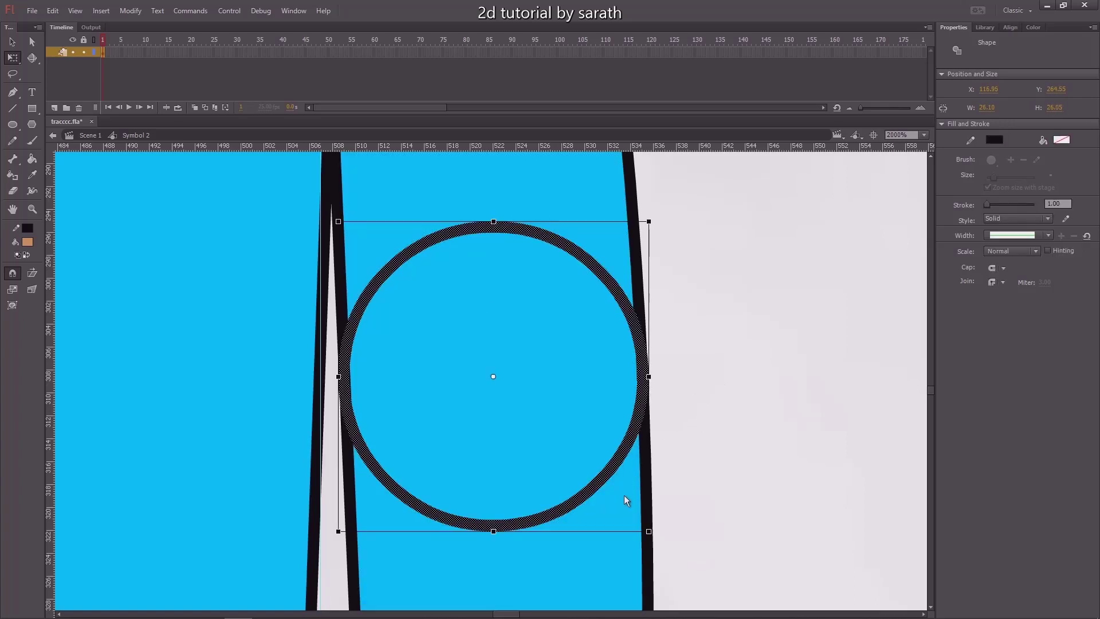
Step: Select the sleeve's lower and upper fills in turn to check that the elbow circle separates them
left_click(624, 496)
left_click(683, 390)
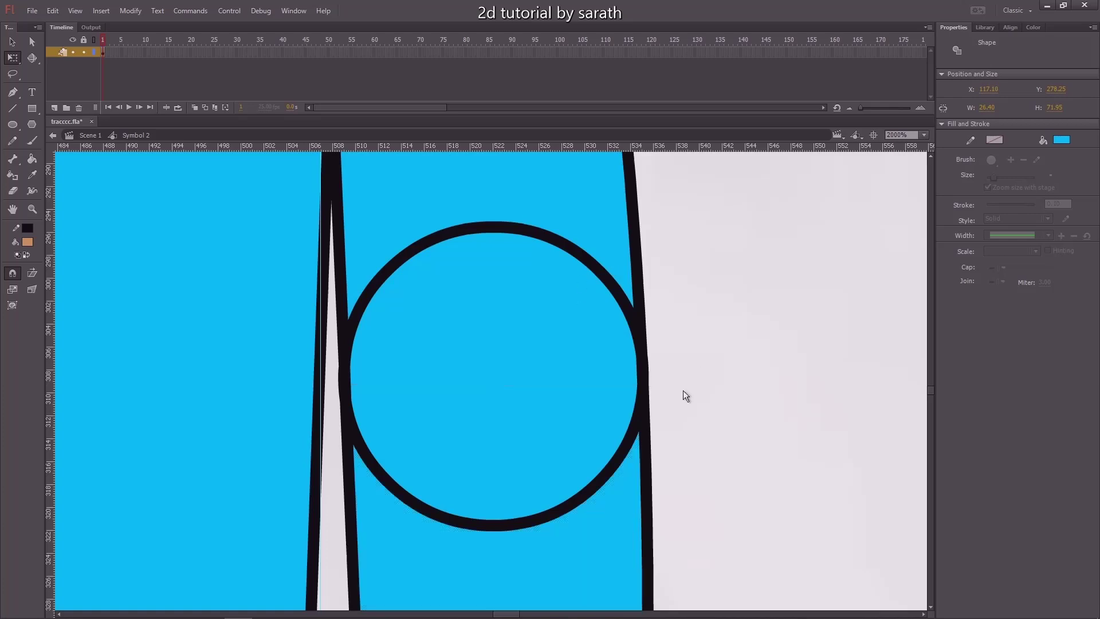
left_click(627, 494)
left_click(561, 204)
left_click(613, 494)
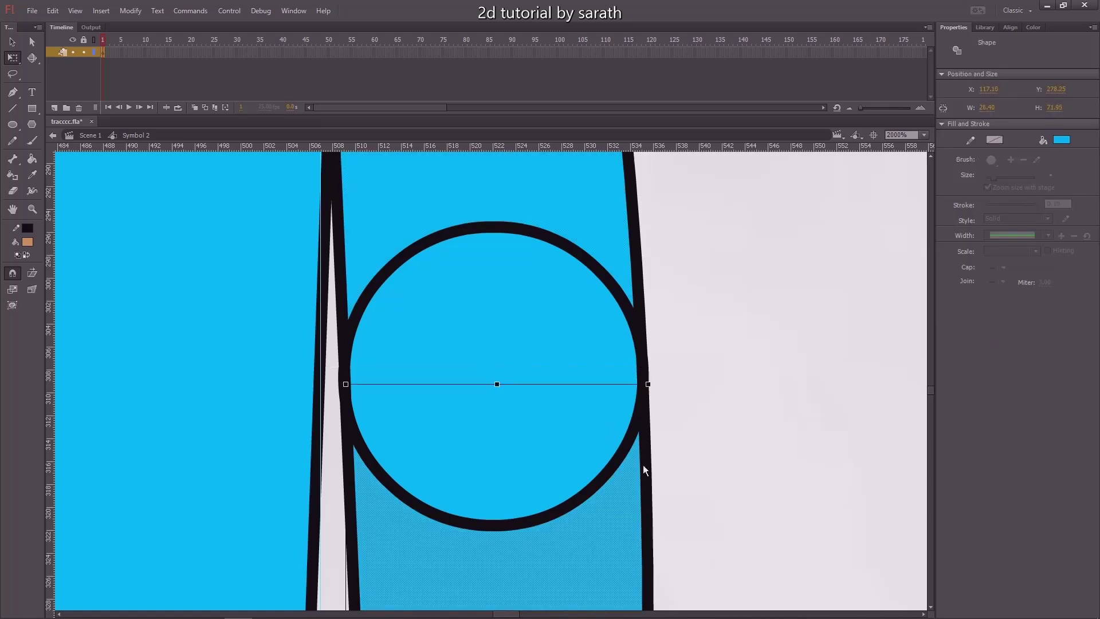
left_click(569, 211)
left_click(683, 397)
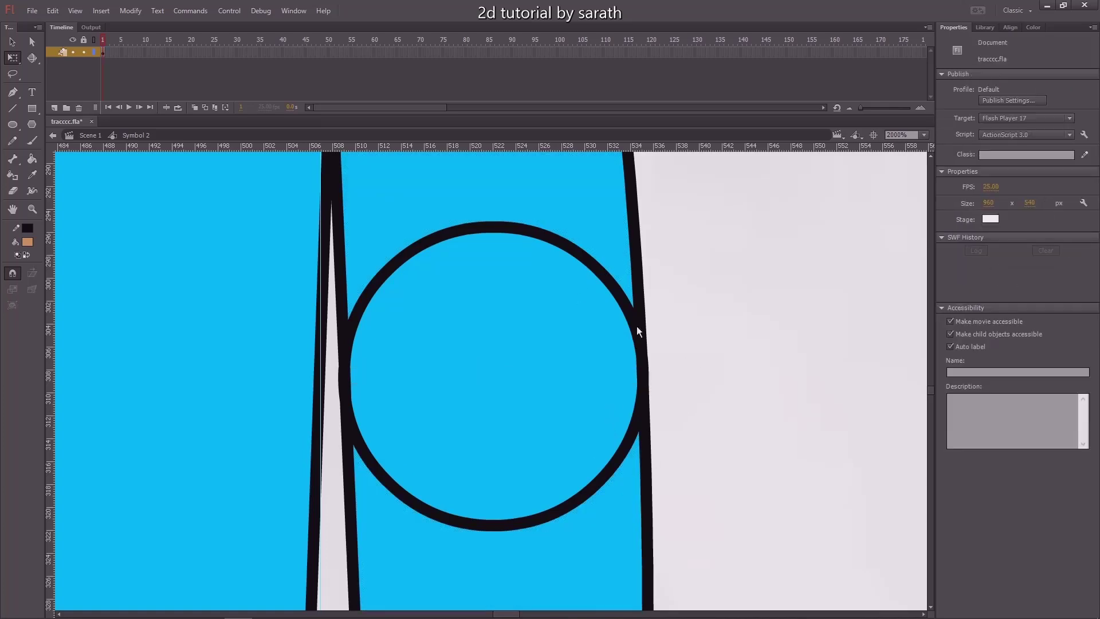
Step: Select the elbow circle with its fill and place a horizontal and a vertical guide through its centre
double_click(487, 335)
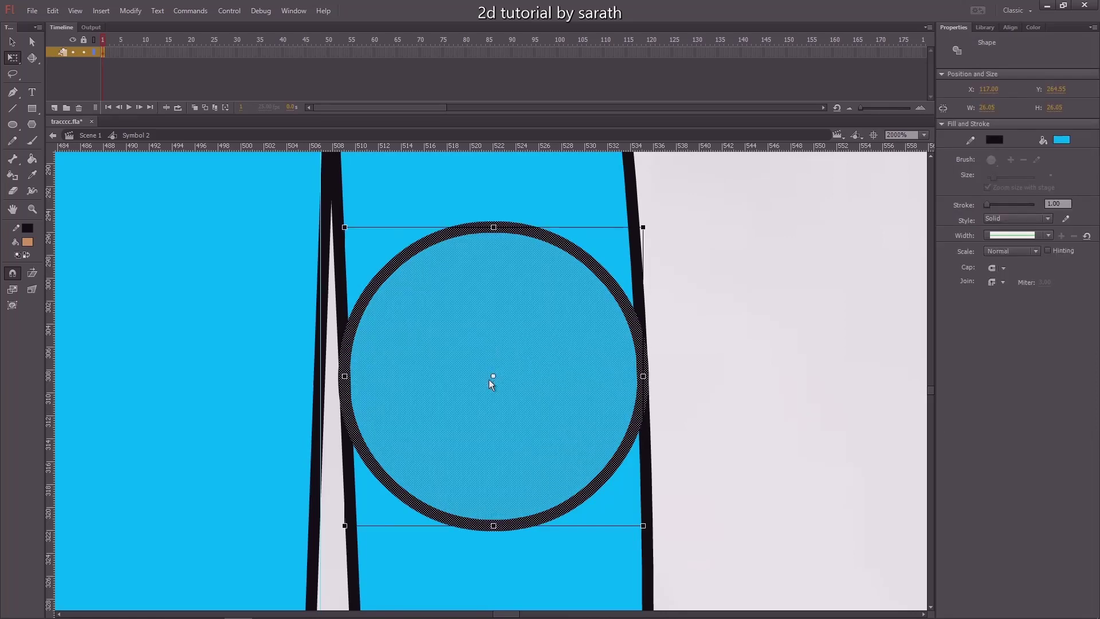
key("ctrl+minus")
key("ctrl+minus")
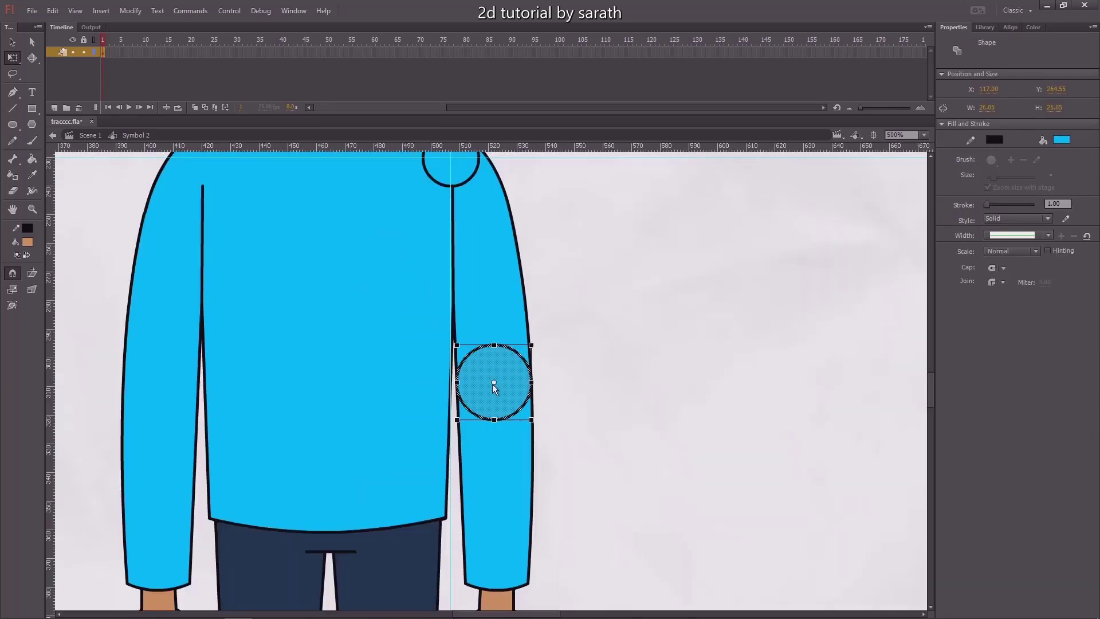
left_click_drag(620, 150, 606, 387)
left_click_drag(53, 308, 494, 345)
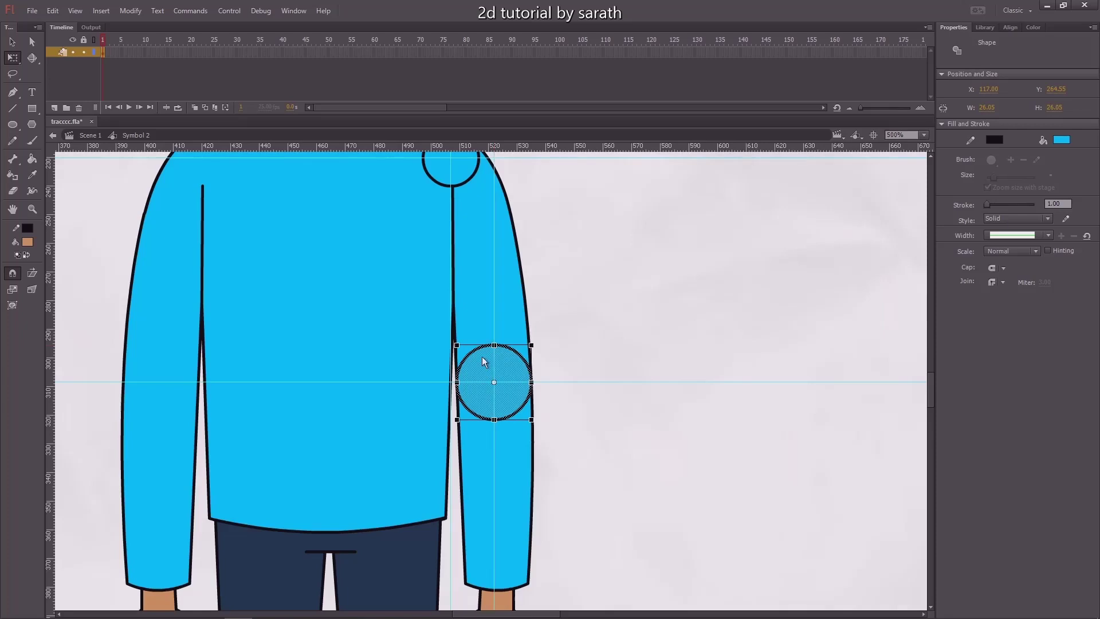
Step: Draw a circle about 10 px wide beside the character's hand and delete its fill, keeping only the outline
left_click_drag(557, 357, 564, 373)
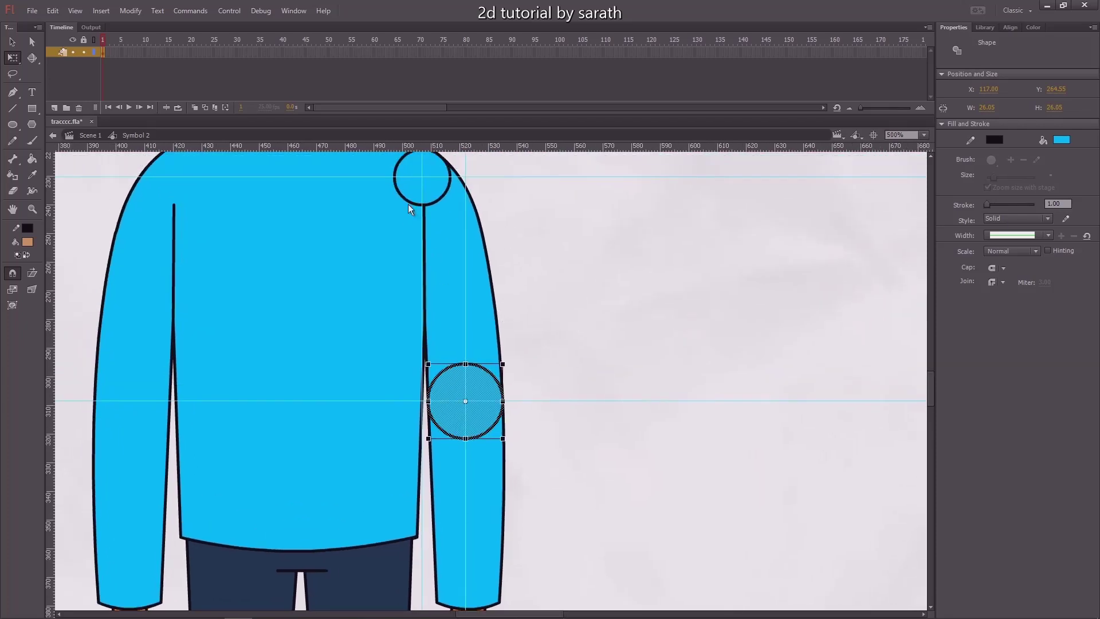
scroll(543, 322, "down", 5)
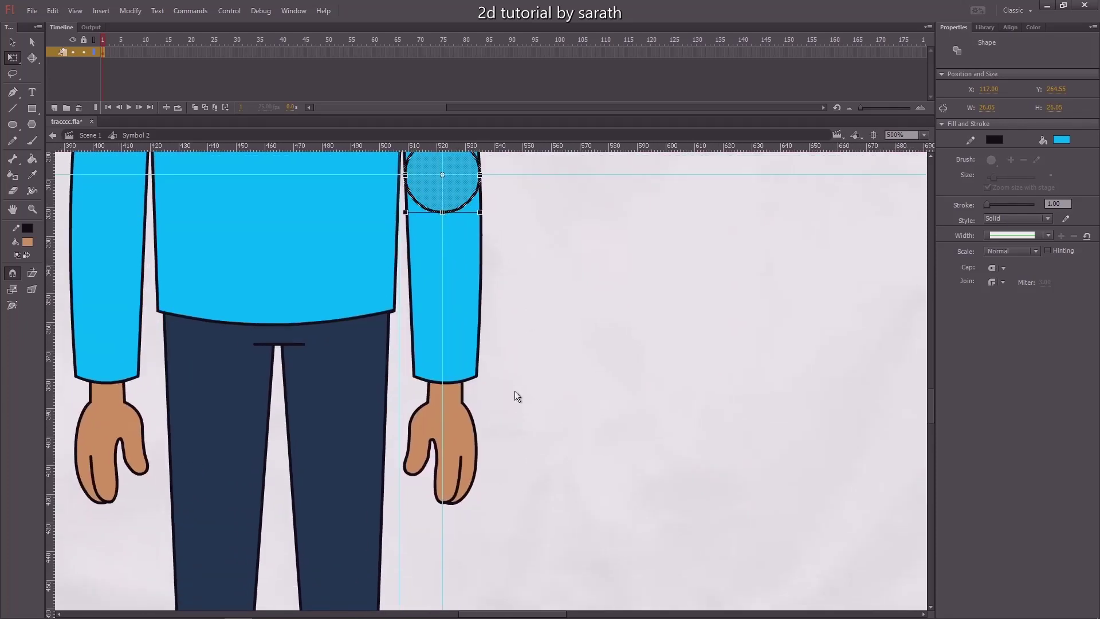
left_click(457, 437)
key("ctrl+equal")
key("ctrl+equal")
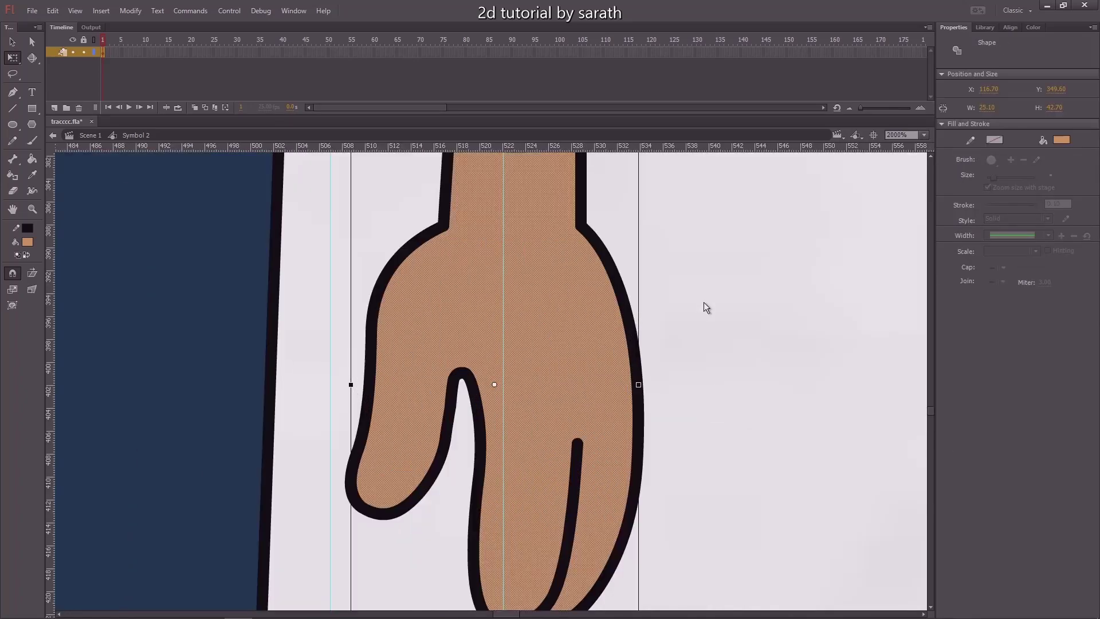
left_click(703, 301)
left_click_drag(630, 292, 534, 413)
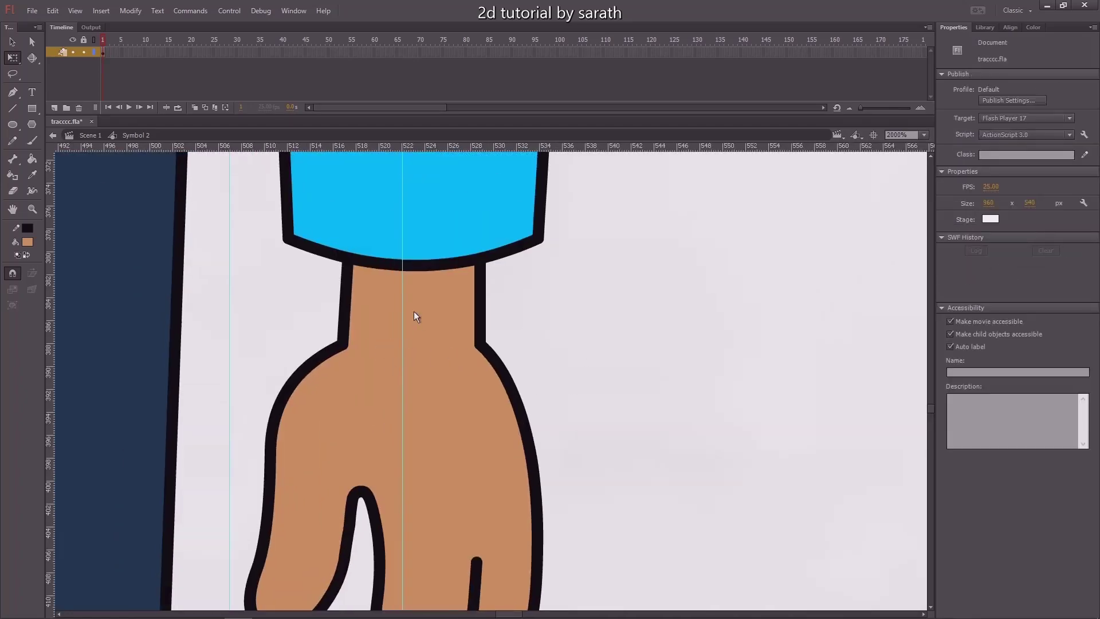
key("o")
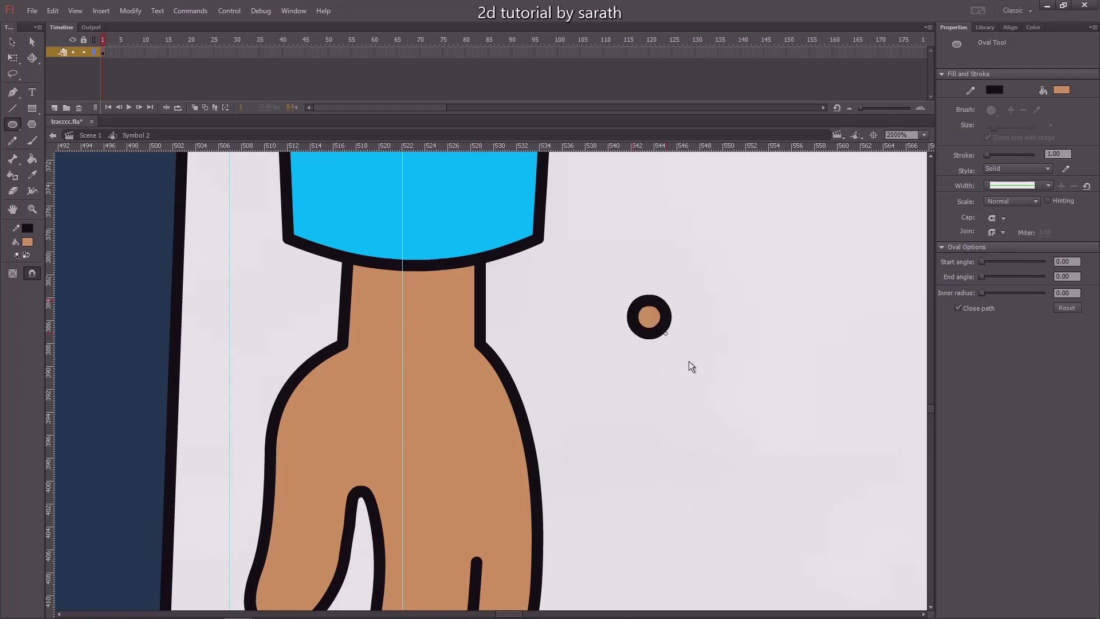
left_click_drag(692, 367, 752, 427)
key("v")
left_click(700, 369)
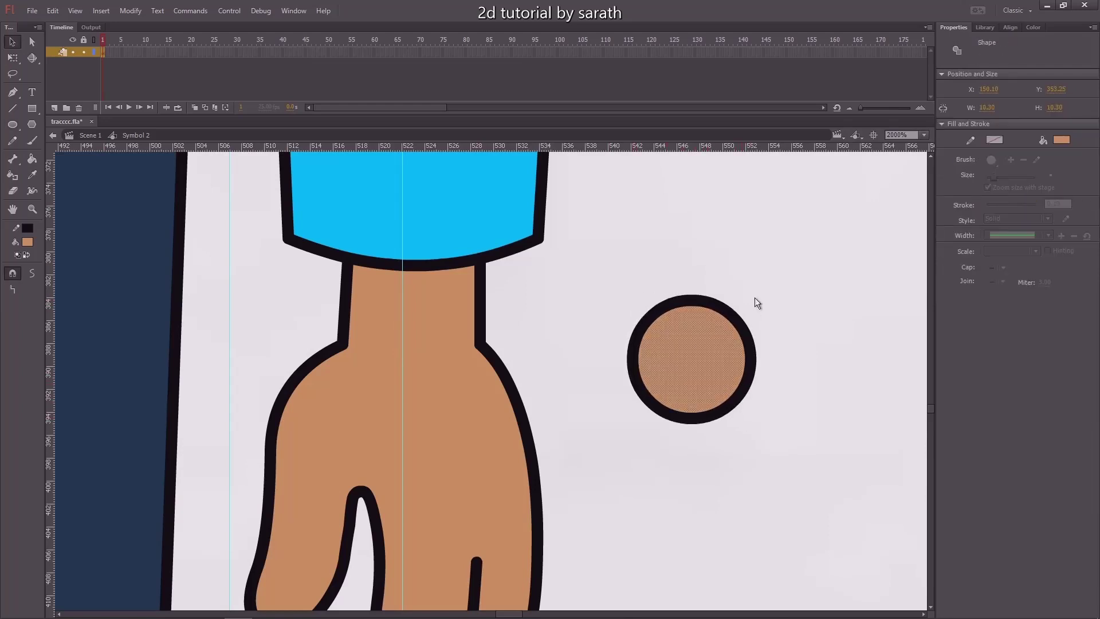
key("Delete")
Step: Move the circle outline onto the wrist joint and scale it to 102%
left_click_drag(786, 273, 582, 459)
key("q")
mouse_move(676, 312)
left_mouse_down()
mouse_move(396, 304)
mouse_move(451, 302)
left_mouse_up()
key("ctrl+alt+s")
type("10")
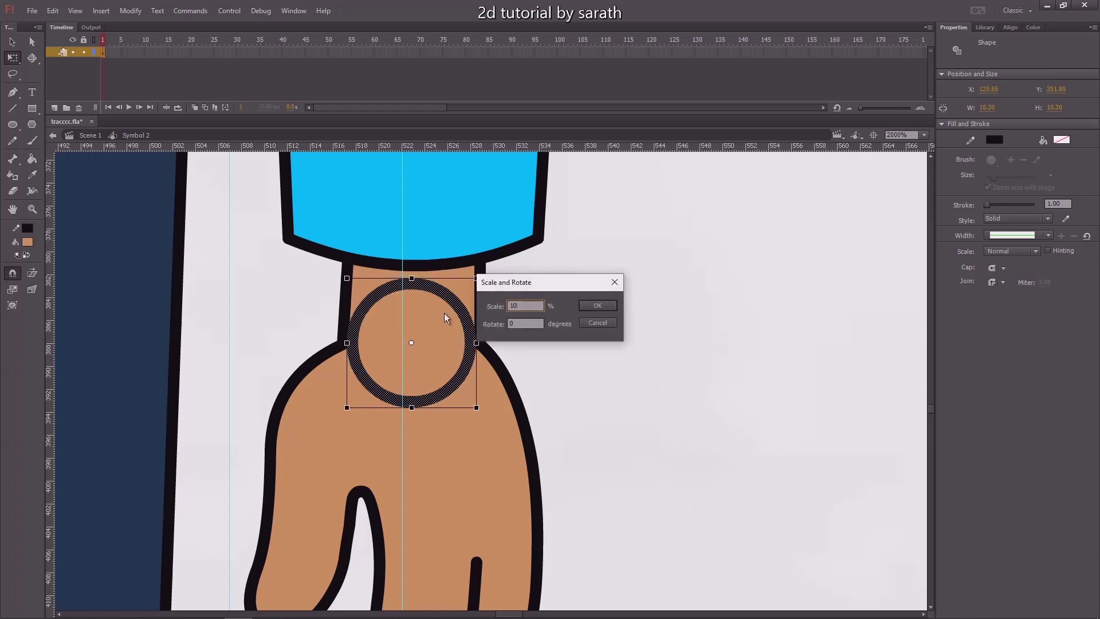
type("2")
key("Return")
Step: Scale the wrist circle to 102% three more times
key("ctrl+alt+s")
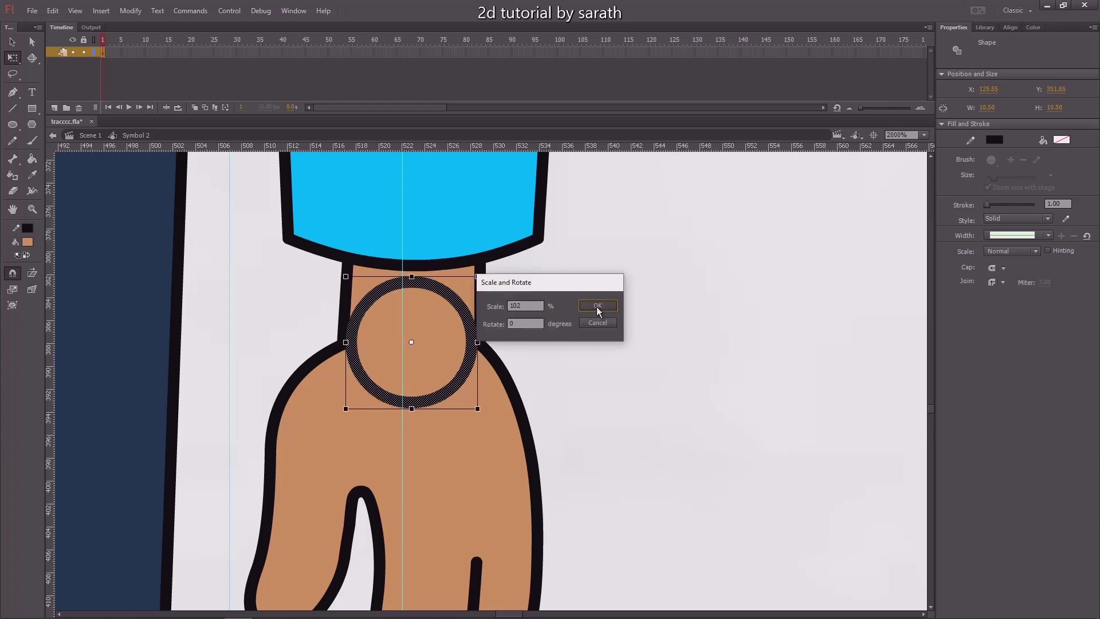
left_click(602, 307)
key("ctrl+alt+s")
left_click(602, 308)
key("ctrl+alt+s")
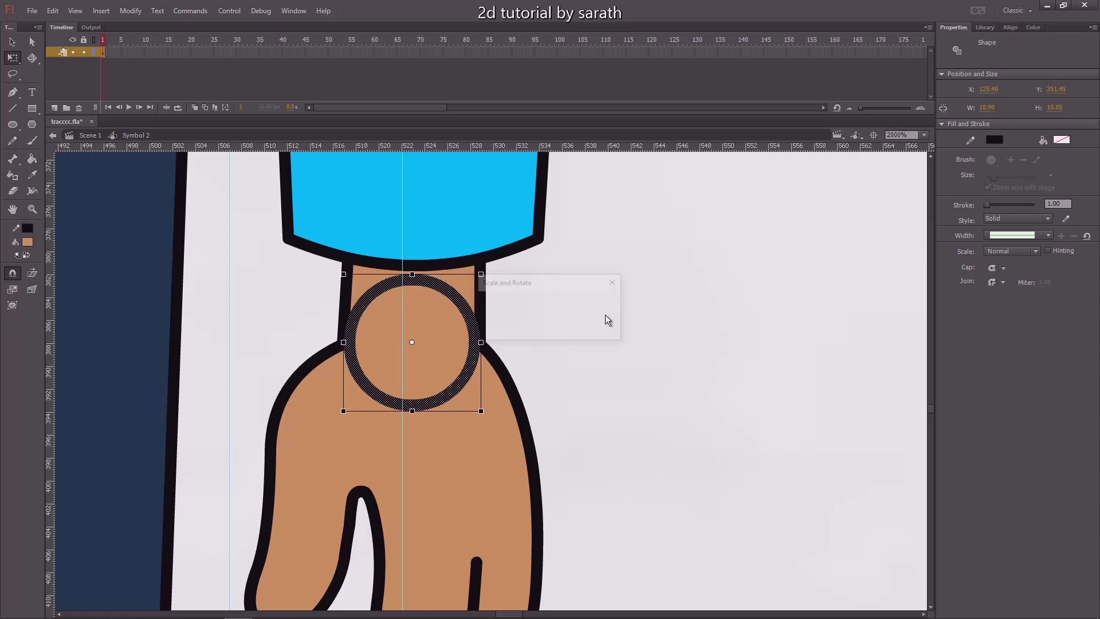
left_click(603, 308)
key("ctrl+z")
key("ctrl+y")
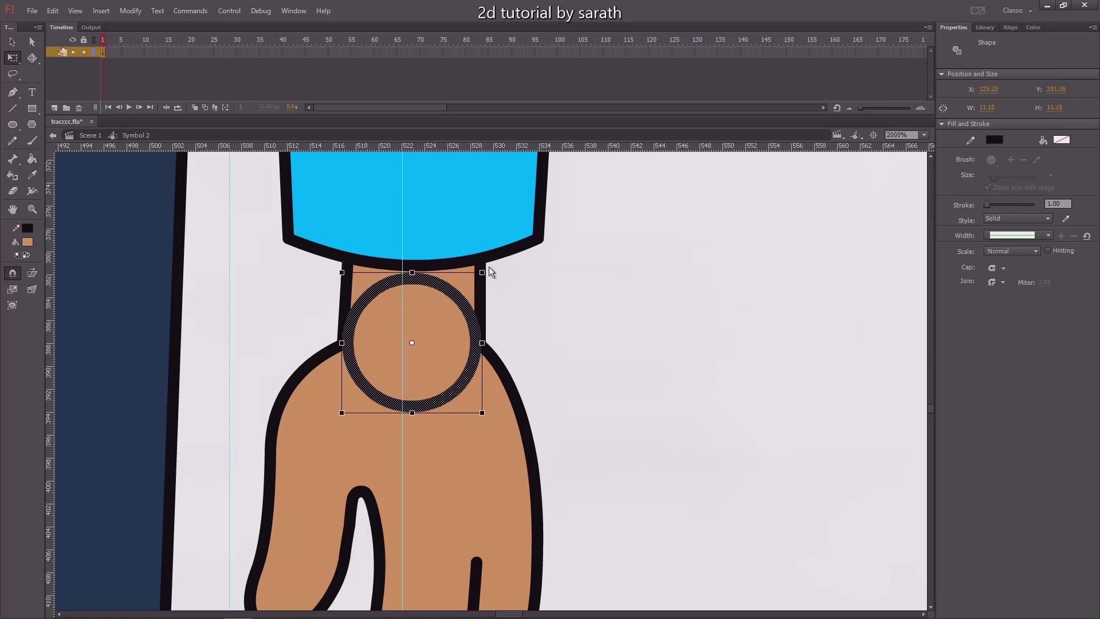
Step: Nudge the wrist circle down towards the hand, check whether it splits the hand's fill, and return to the circle selection
key("shift+Down")
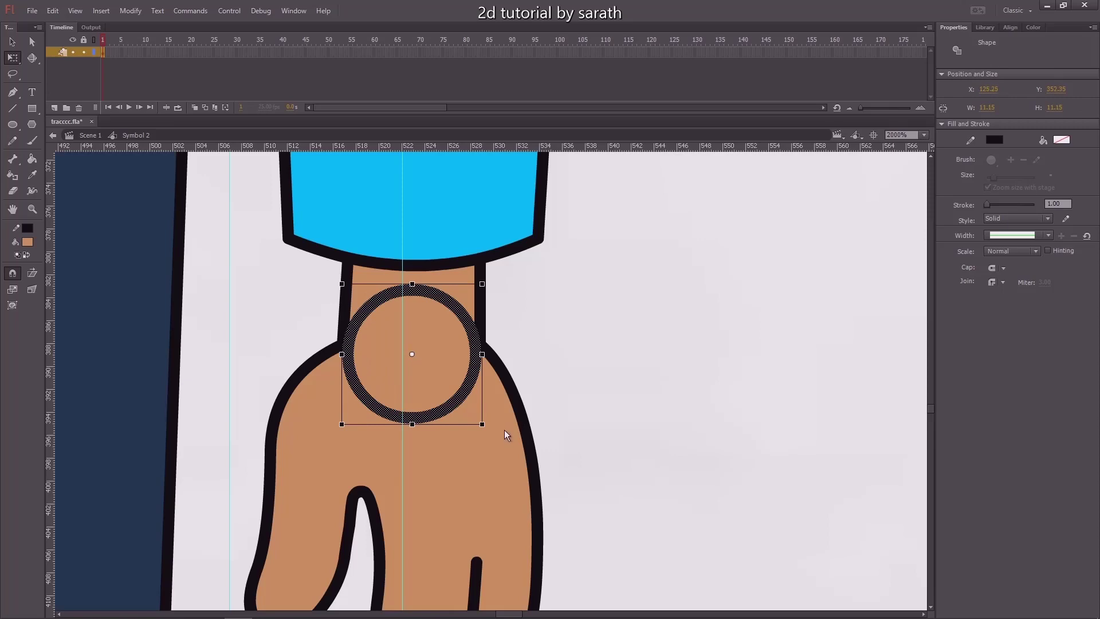
left_click(496, 428)
key("ctrl+z")
key("ctrl+z")
key("ctrl+z")
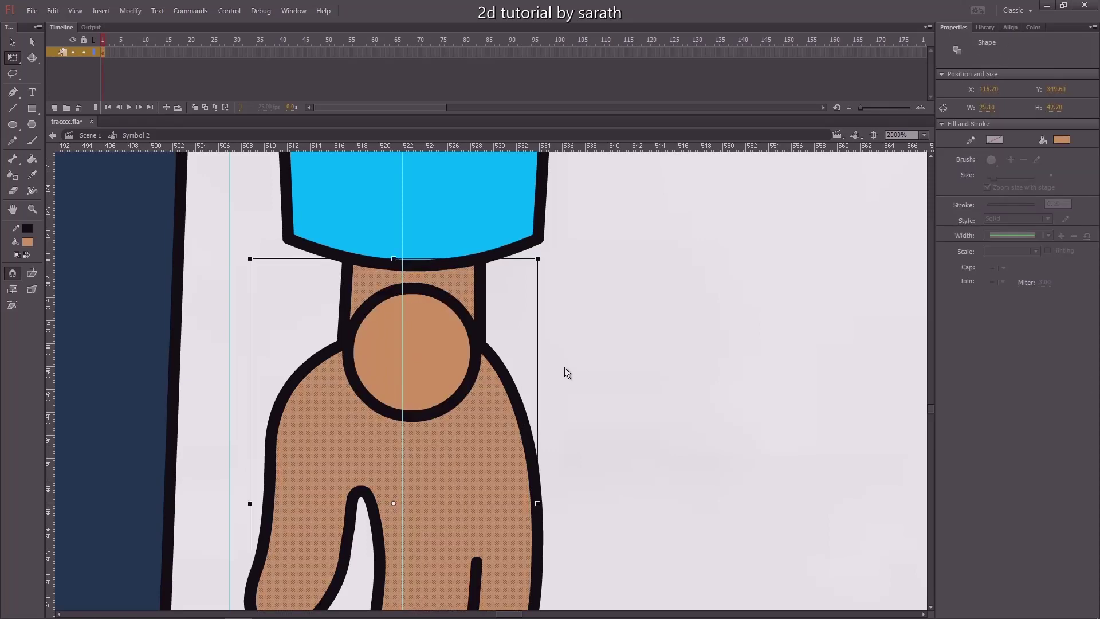
Step: Scale the wrist circle to 103%, check whether it splits the hand's fill, and reselect the circle
key("ctrl+alt+s")
type("10")
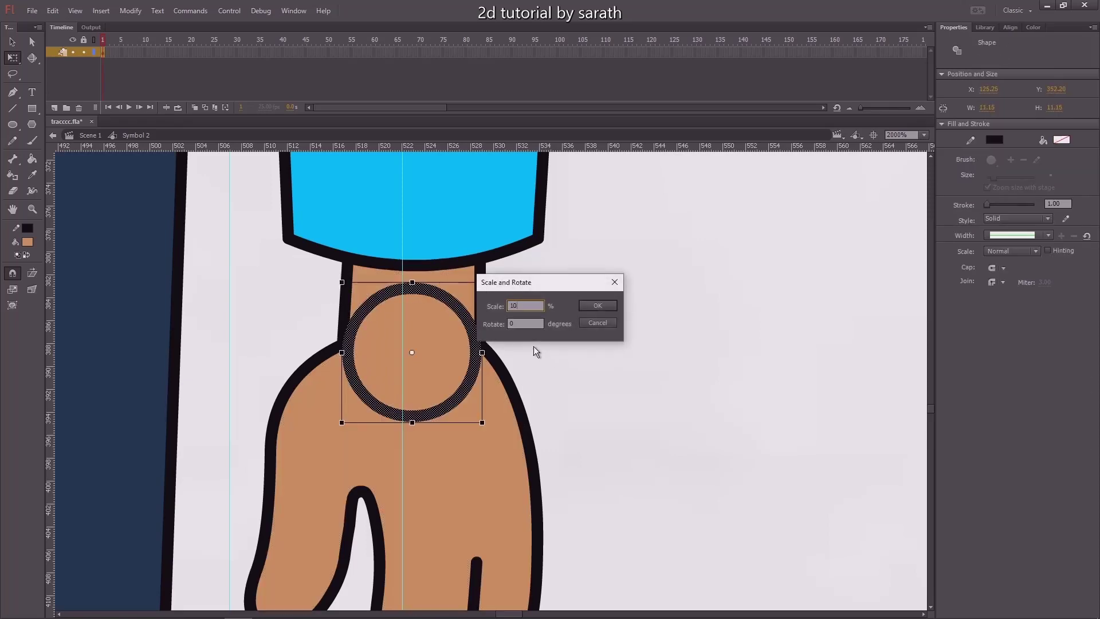
type("3")
key("Return")
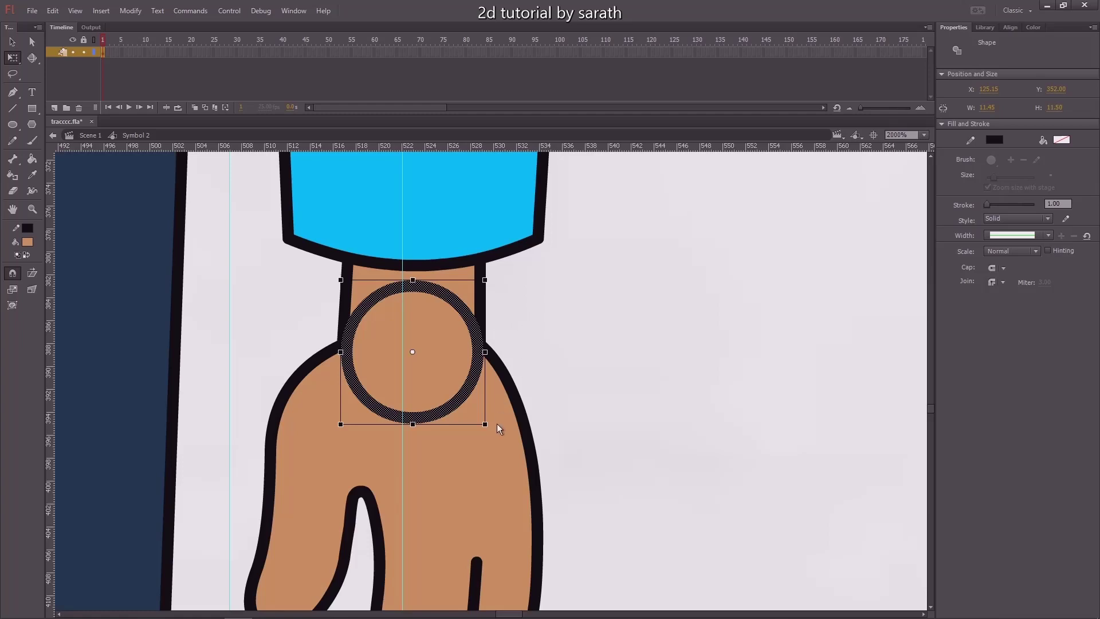
left_click(449, 471)
key("ctrl+z")
Step: Scale the wrist circle to 103% two more times
key("ctrl+alt+s")
left_click(596, 319)
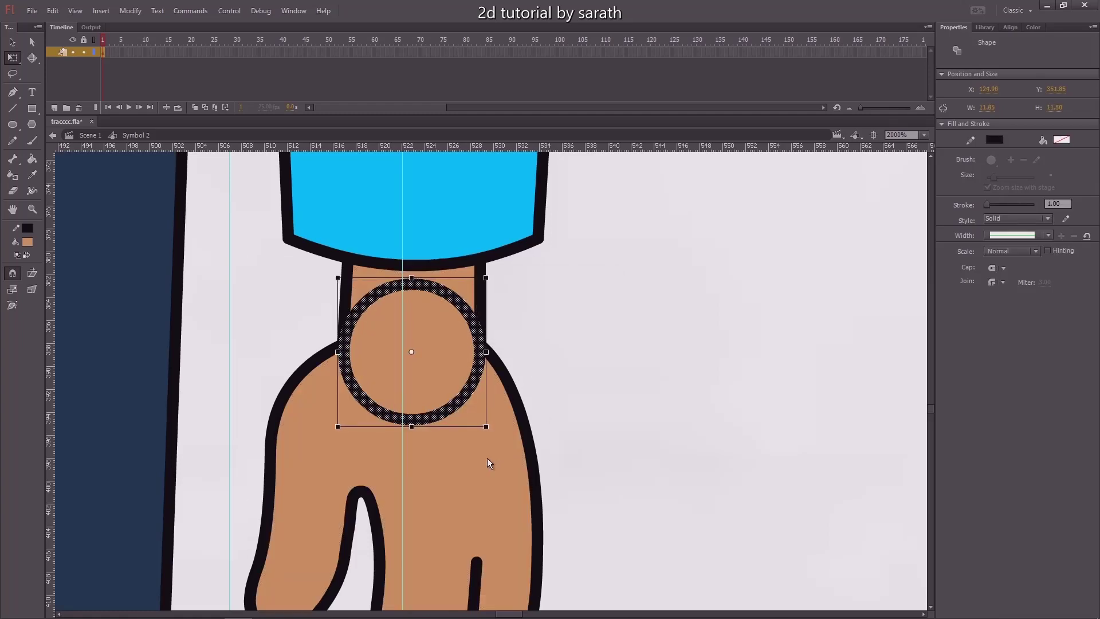
key("ctrl+alt+s")
left_click(594, 324)
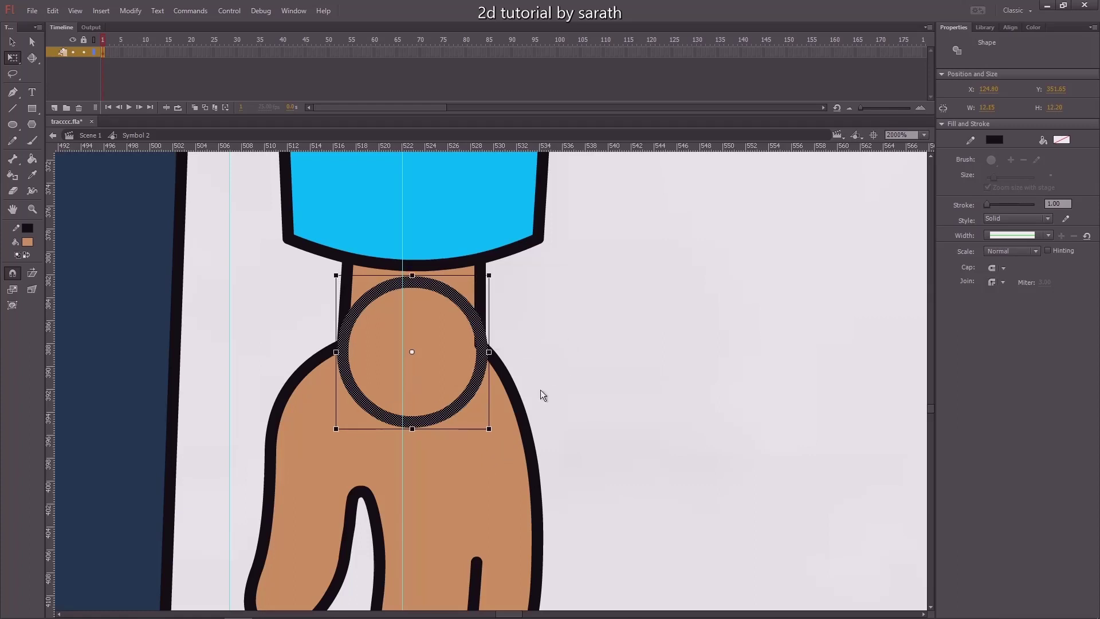
Step: Select the hand's fill and the wrist's fill in turn to check that the circle separates them
left_click(481, 474)
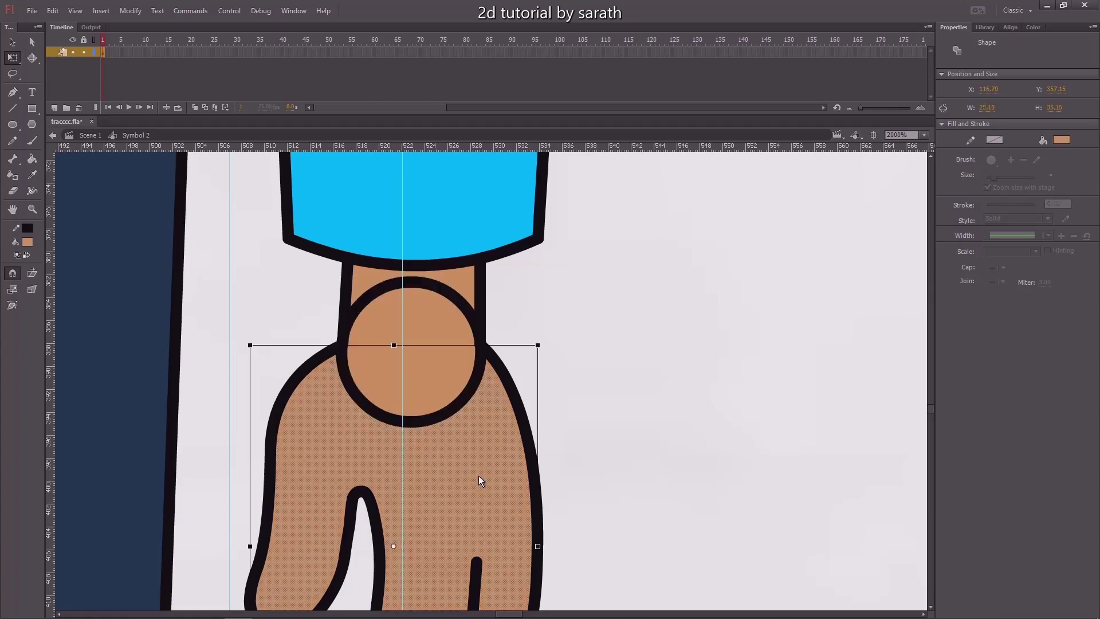
left_click(460, 274)
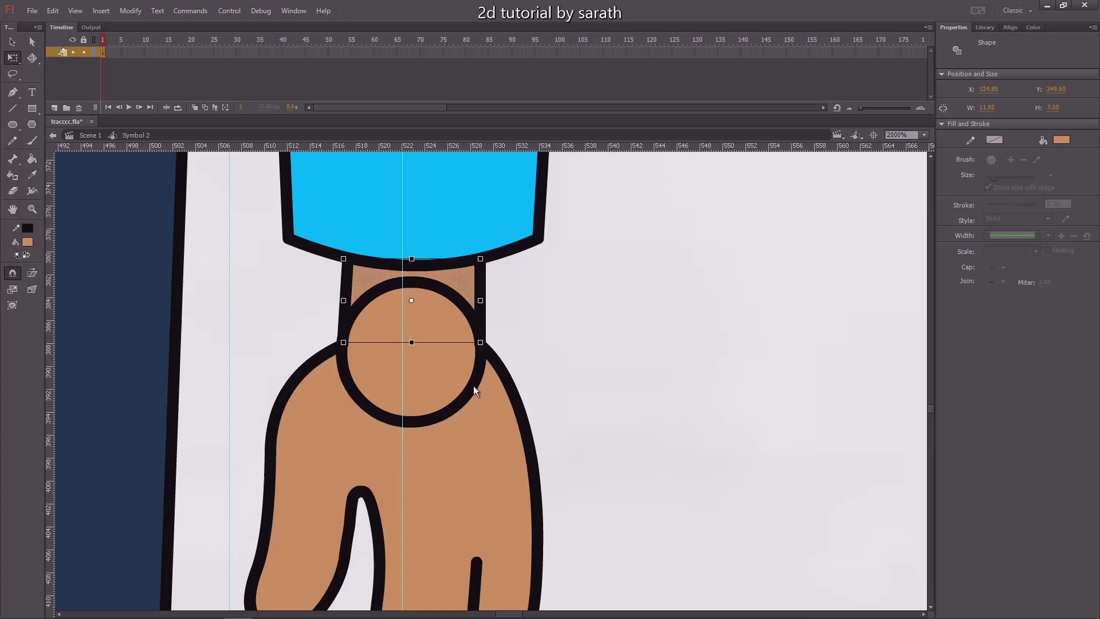
left_click(476, 428)
left_click(466, 284)
left_click(537, 347)
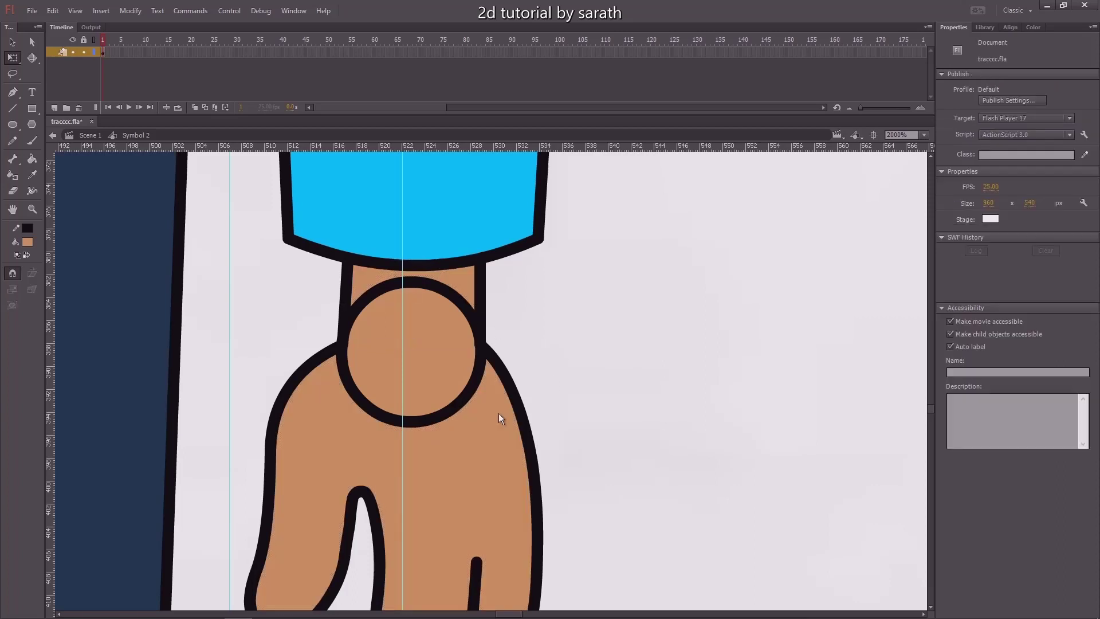
Step: Select the wrist circle with its fill and place a horizontal and a vertical guide through its centre
double_click(449, 344)
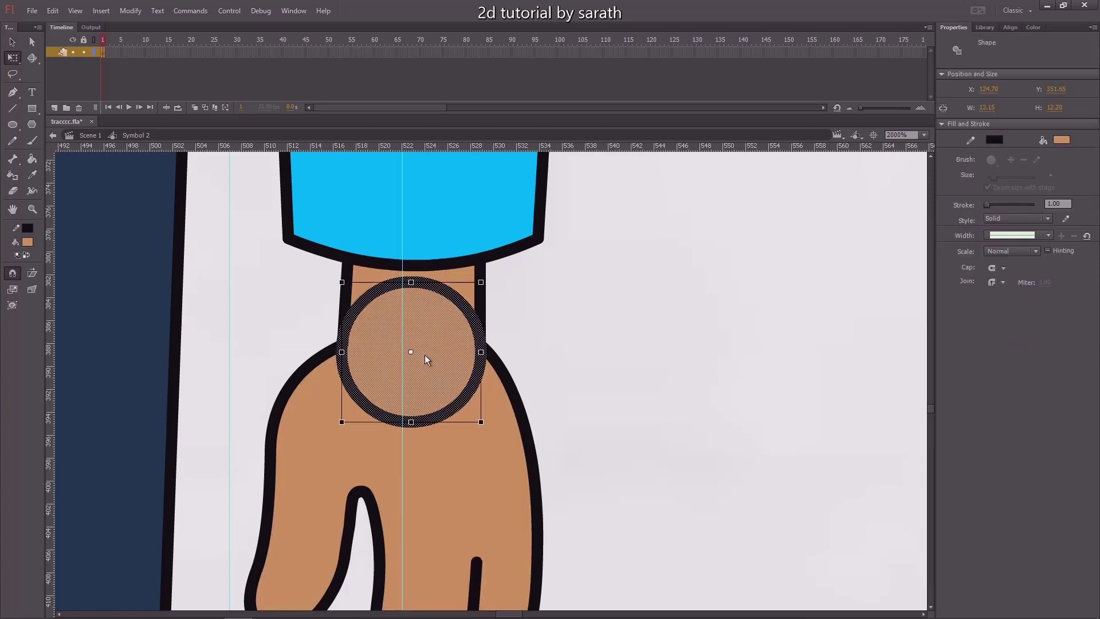
left_click_drag(615, 146, 611, 352)
left_click_drag(51, 315, 410, 305)
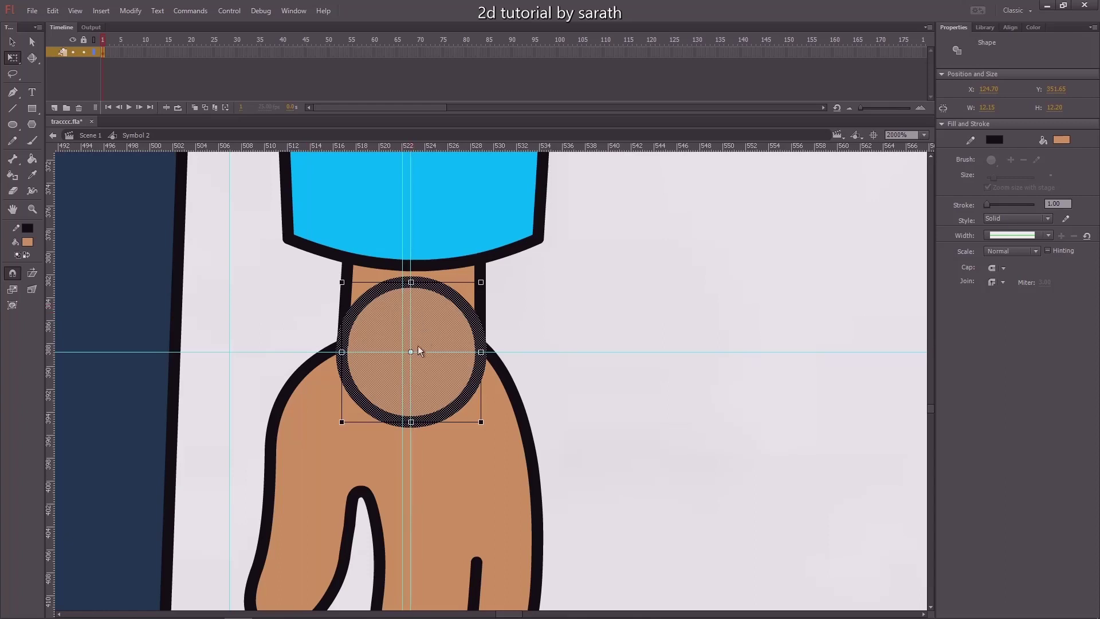
Step: Review the whole arm and select its shoulder, elbow and wrist circles to check the joint placement
left_click_drag(569, 332, 560, 257)
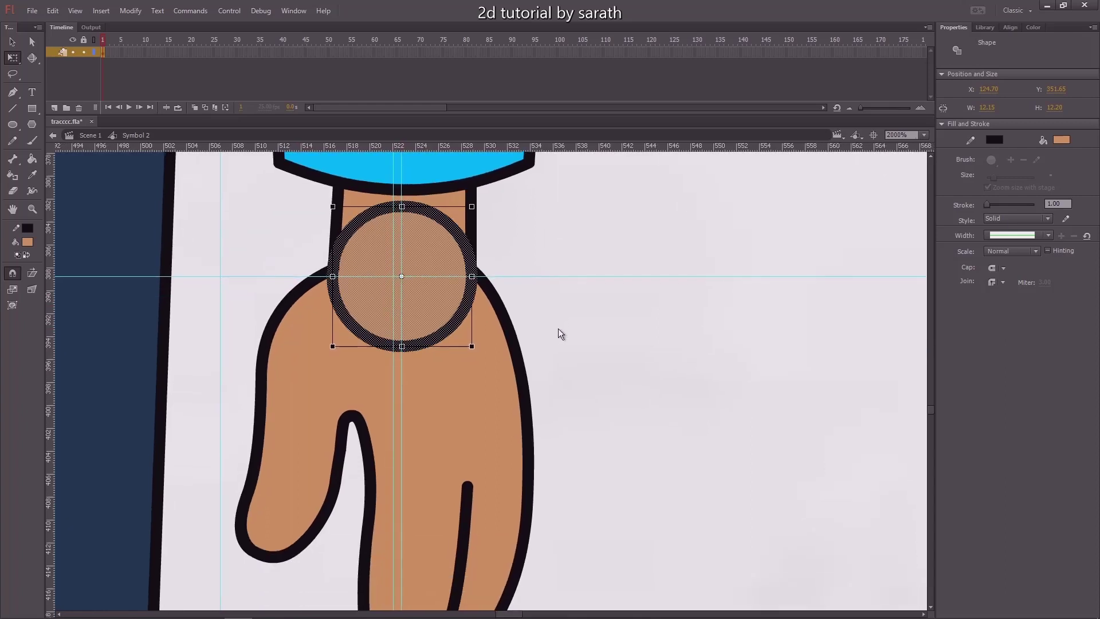
key("ctrl+minus")
key("ctrl+minus")
left_click(524, 377)
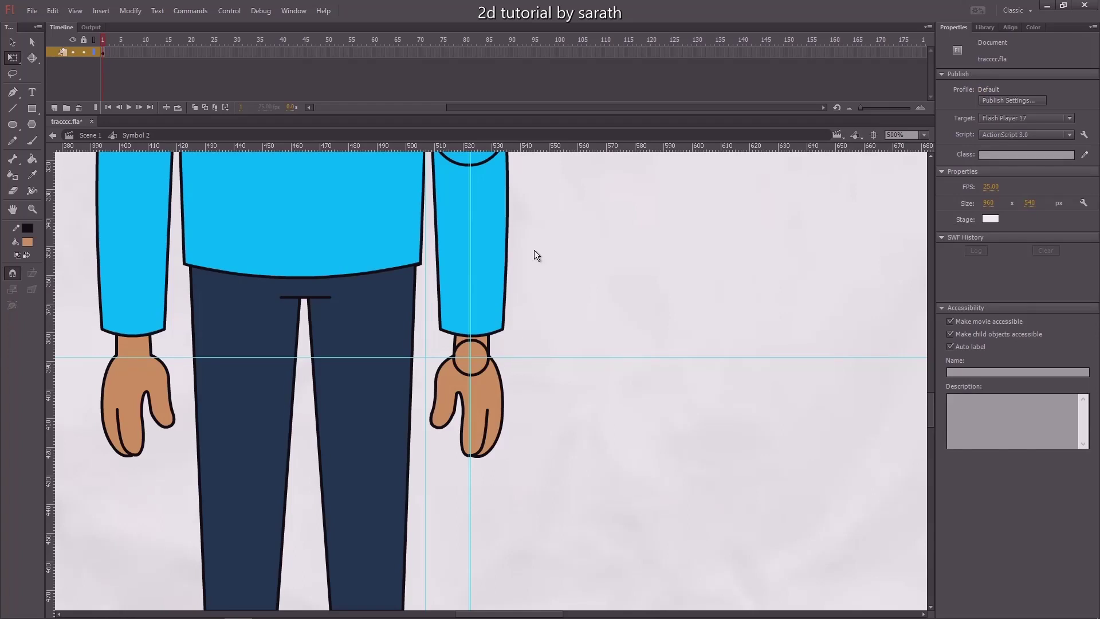
left_click_drag(535, 250, 549, 370)
key("ctrl+minus")
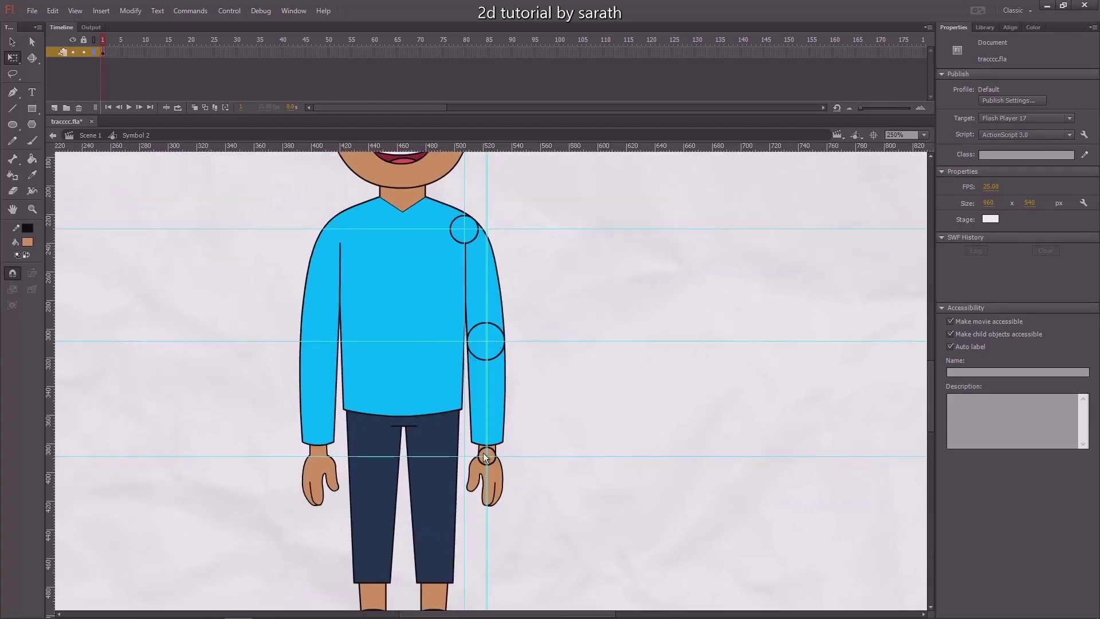
key("v")
left_click(497, 347)
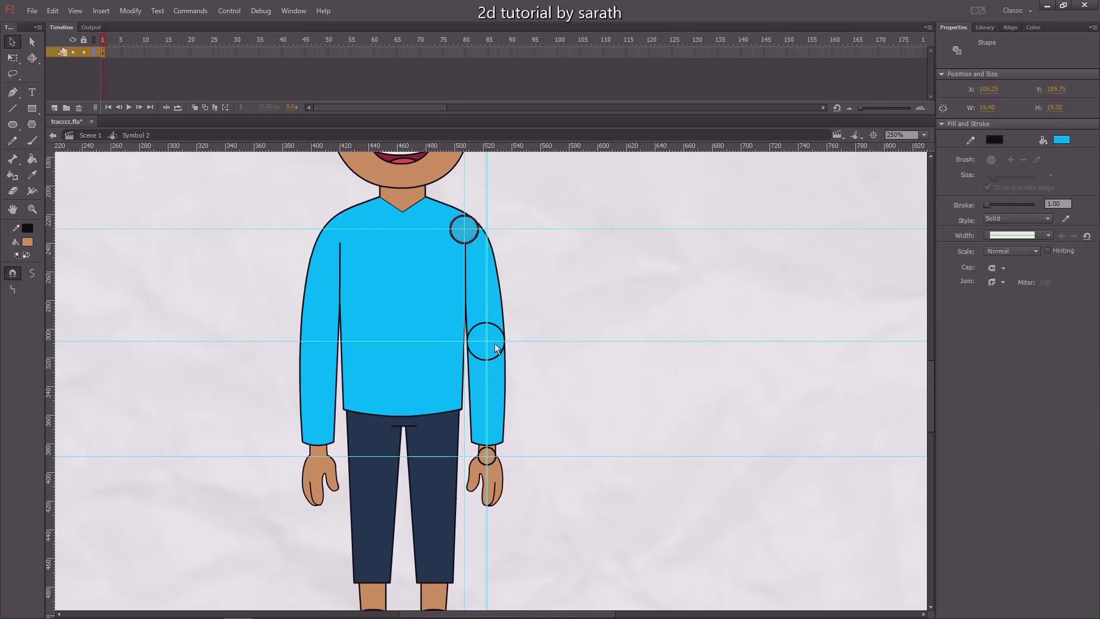
left_click(490, 459)
left_click(546, 392)
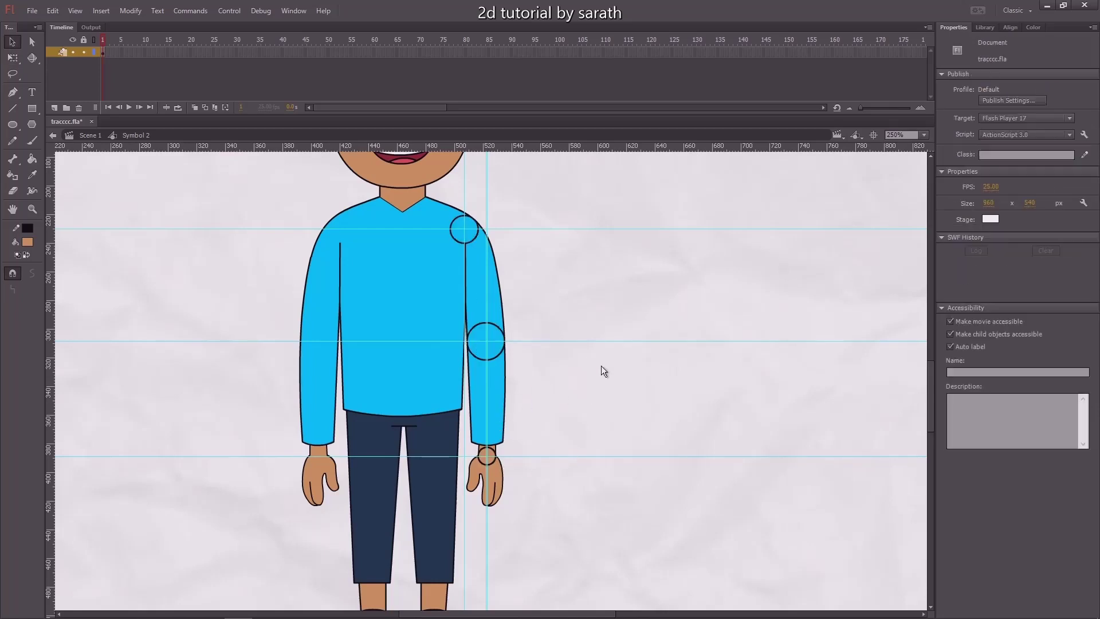
Step: Select the upper sleeve together with the elbow circle, leaving out the line shared with the torso, and move it sideways away from the body
scroll(541, 329, "up", 3)
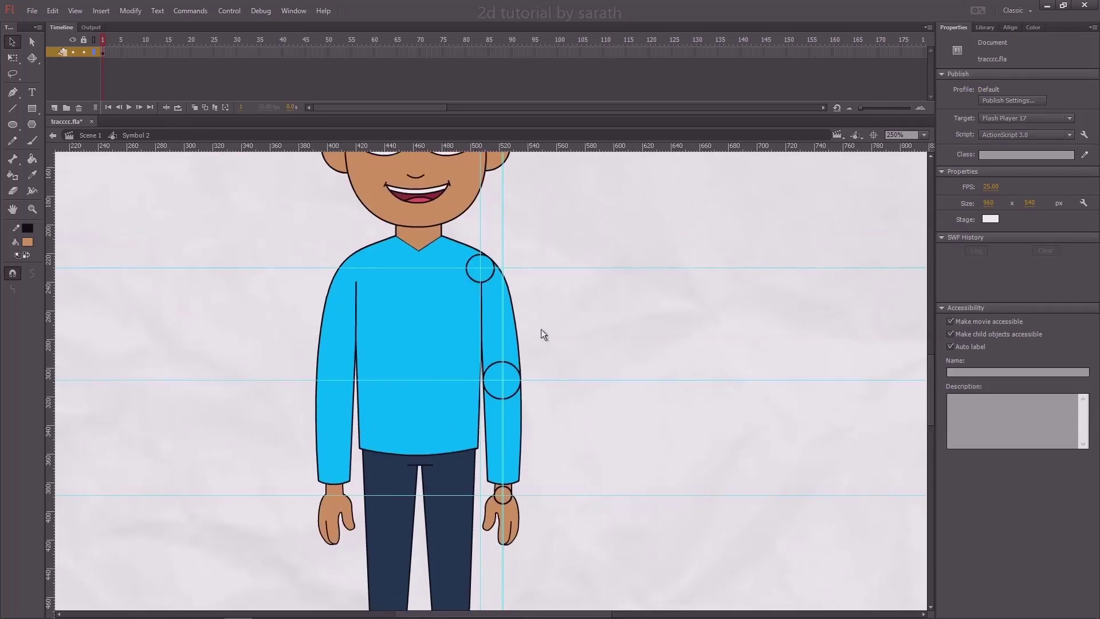
left_click(484, 331)
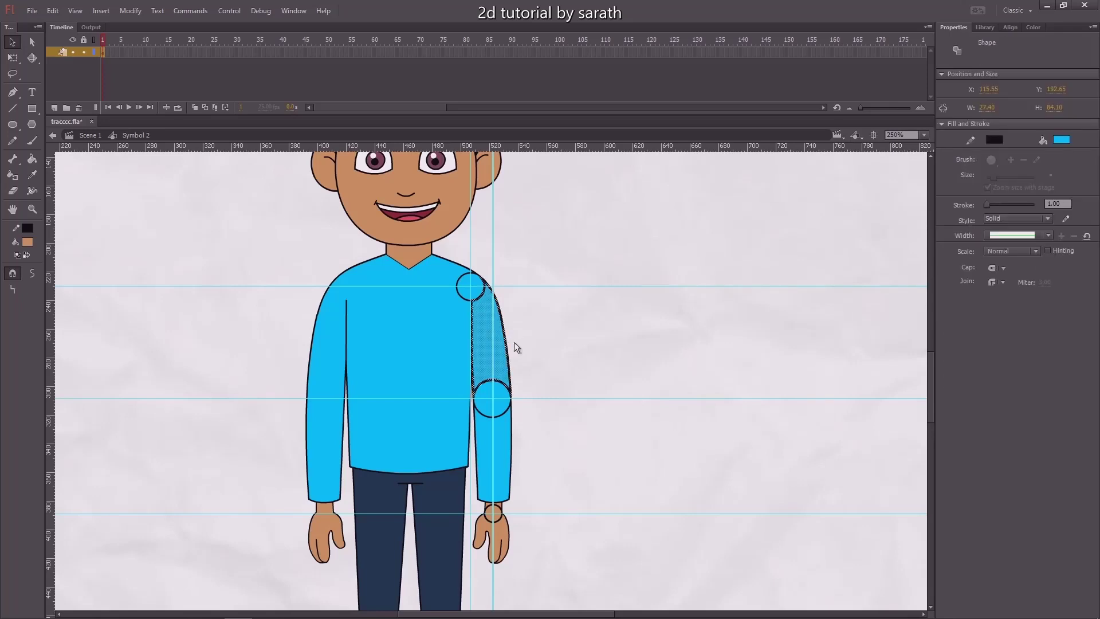
key("ctrl+=")
left_click(604, 346)
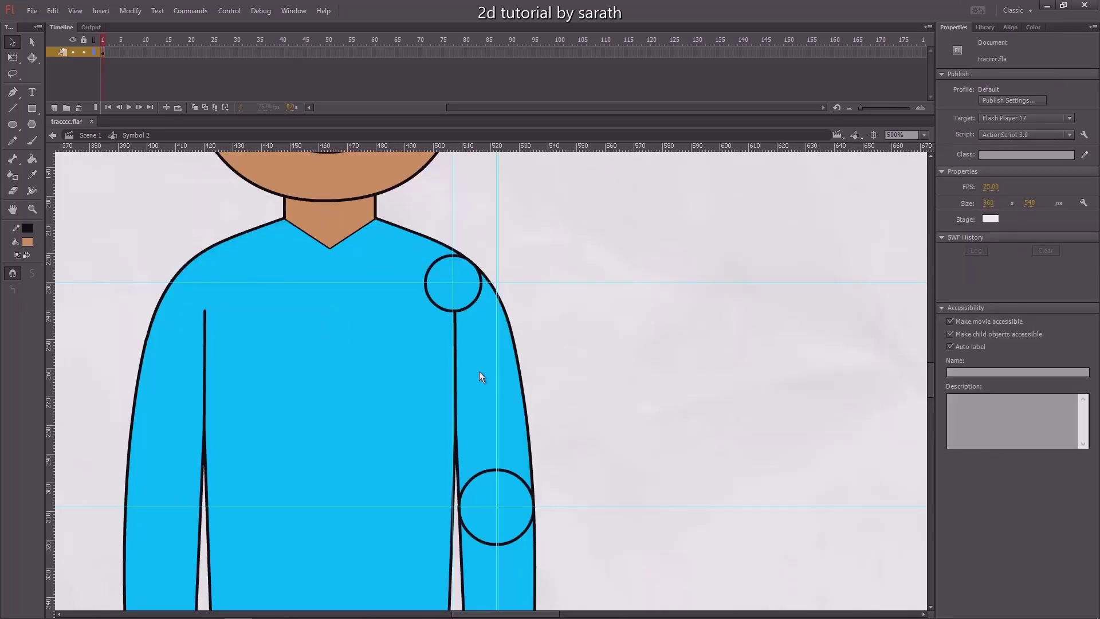
left_click(482, 377)
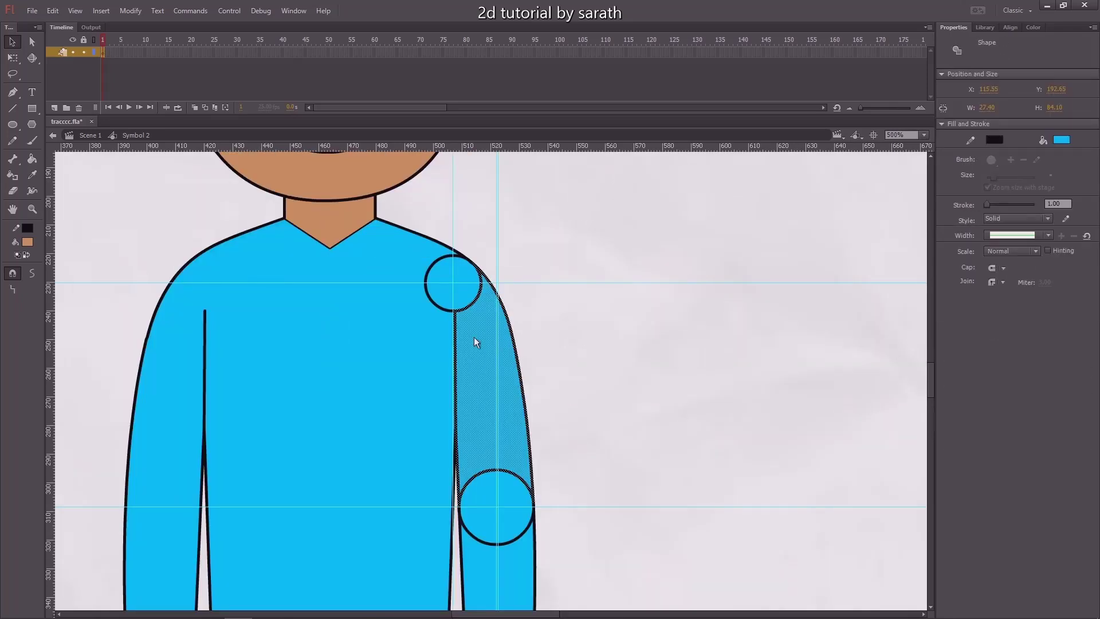
left_click(484, 494, "shift")
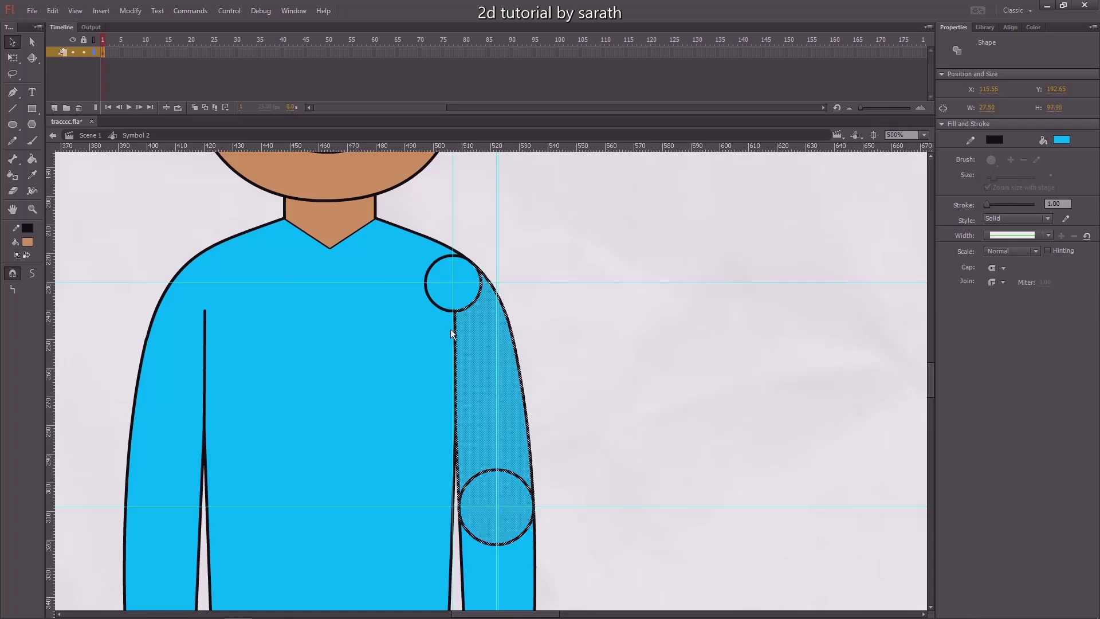
key("ctrl+equal")
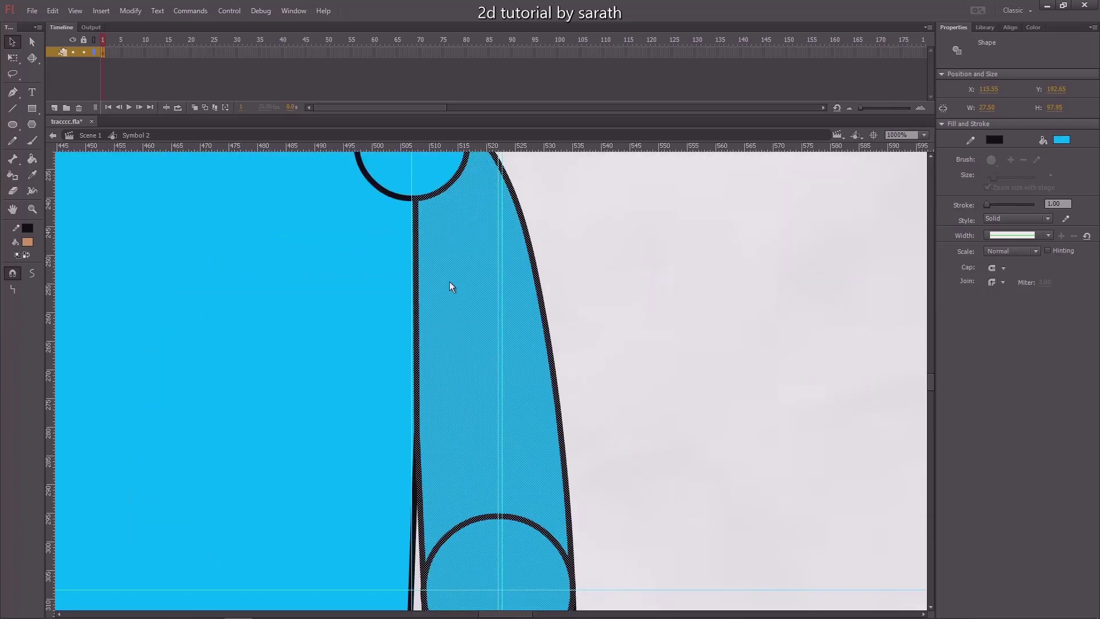
left_click(414, 294, "shift")
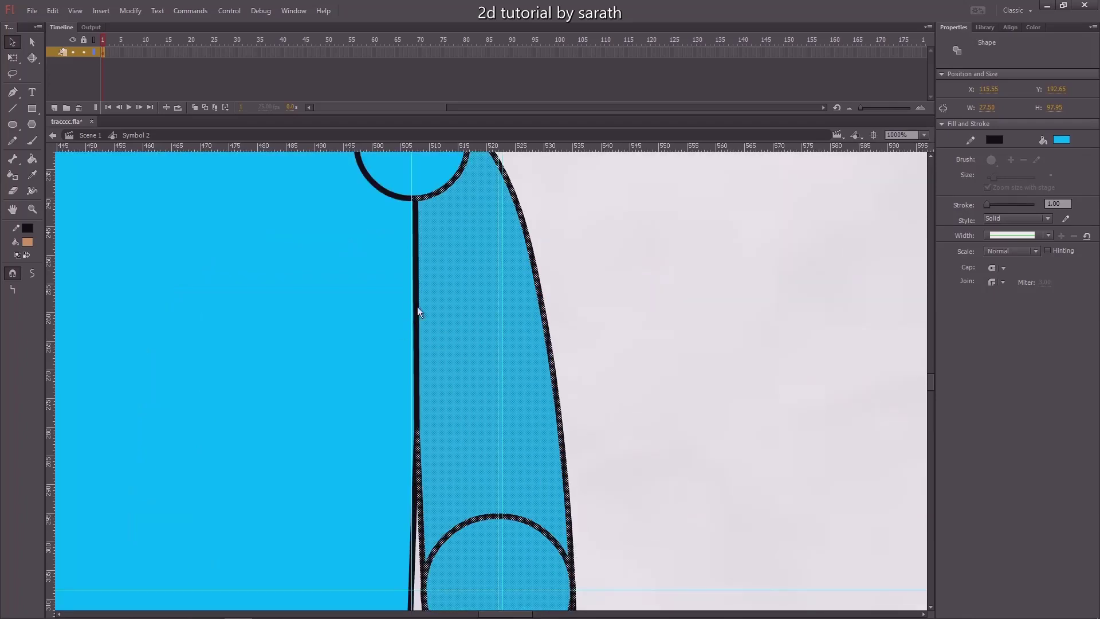
key("ctrl+minus")
key("ctrl+minus")
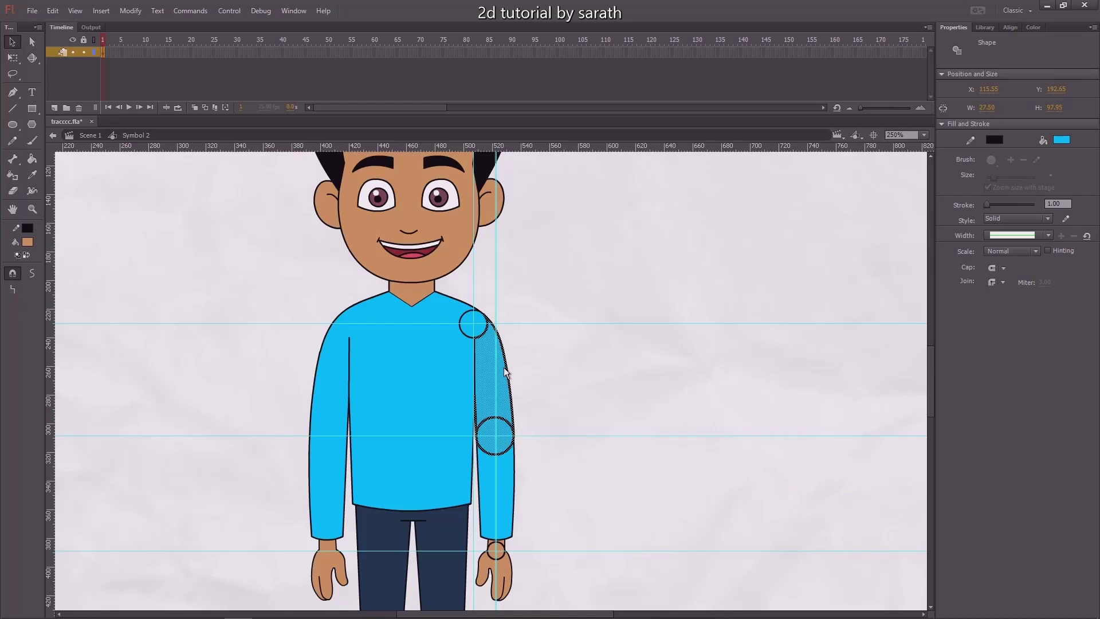
left_click_drag(505, 377, 551, 411)
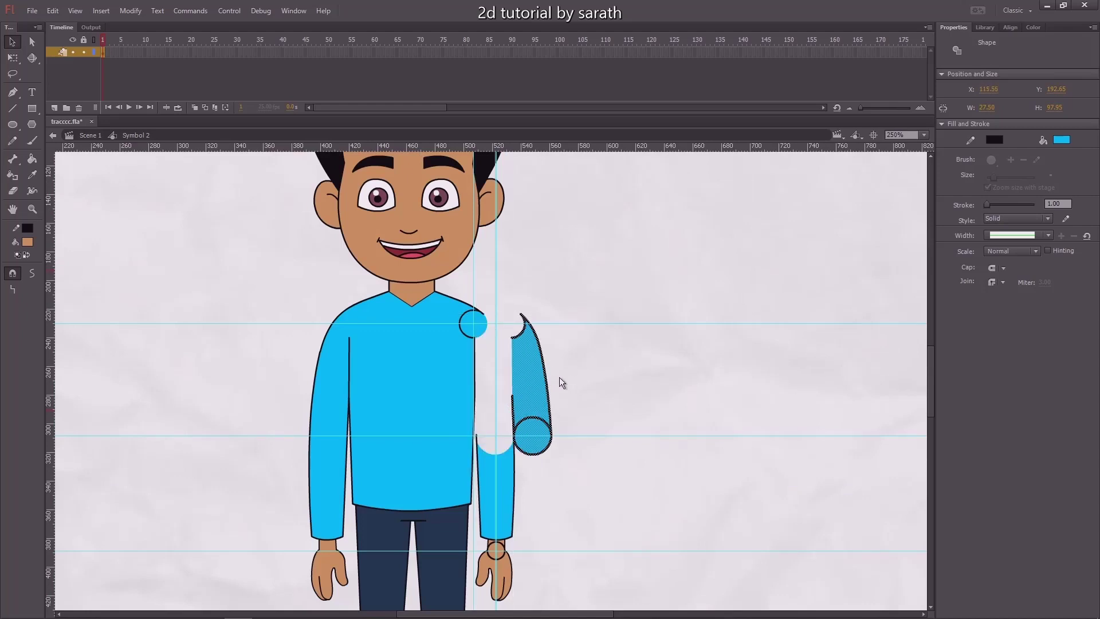
Step: Undo the sideways move and convert the selected upper sleeve with its elbow circle into a graphic symbol
key("ctrl+z")
key("ctrl+equal")
key("F8")
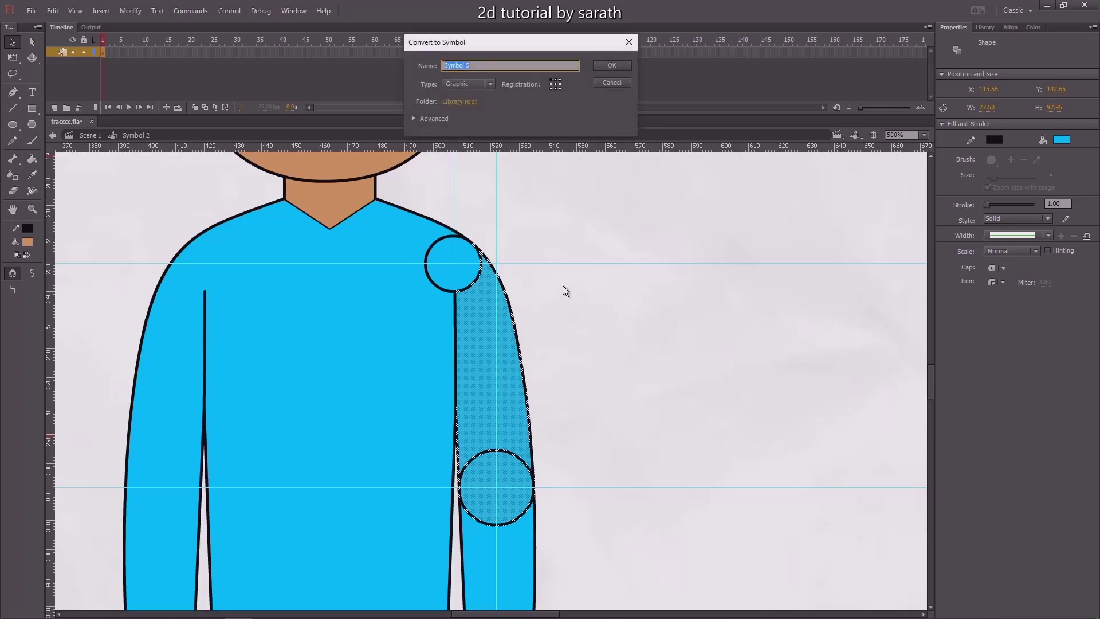
left_click(614, 67)
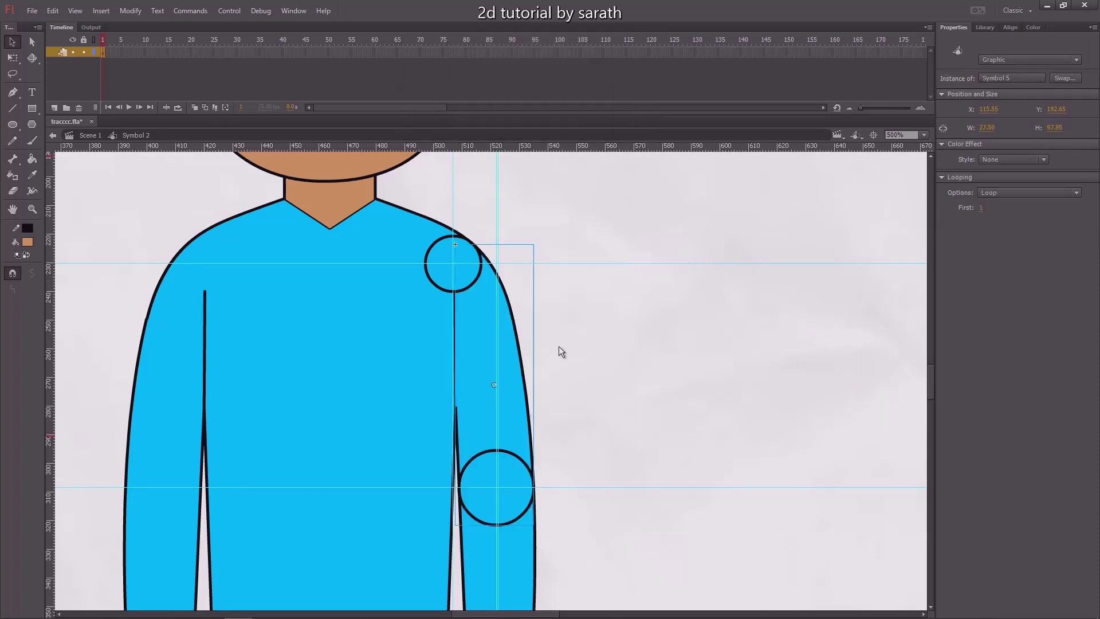
Step: Place the upper-arm symbol's pivot at the shoulder circle's centre and try rotating the arm, undoing the rotation
key("q")
left_click_drag(495, 386, 453, 264)
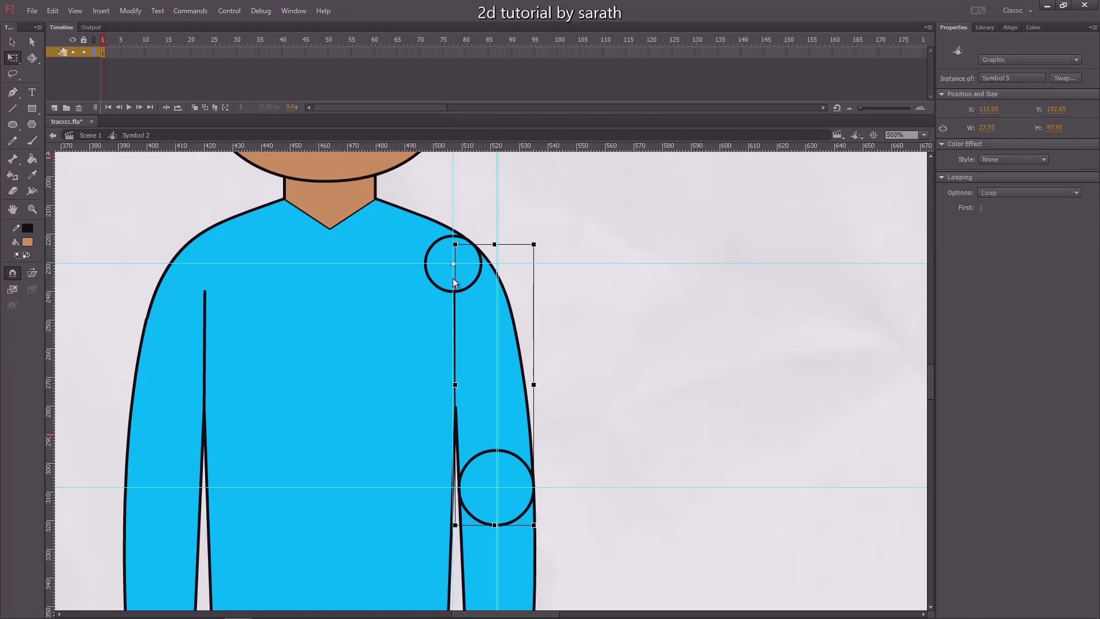
left_click_drag(541, 250, 541, 175)
key("ctrl+z")
Step: Select the lower sleeve with its outline below the elbow circle and try moving it aside, undoing the move
left_click_drag(583, 399, 555, 194)
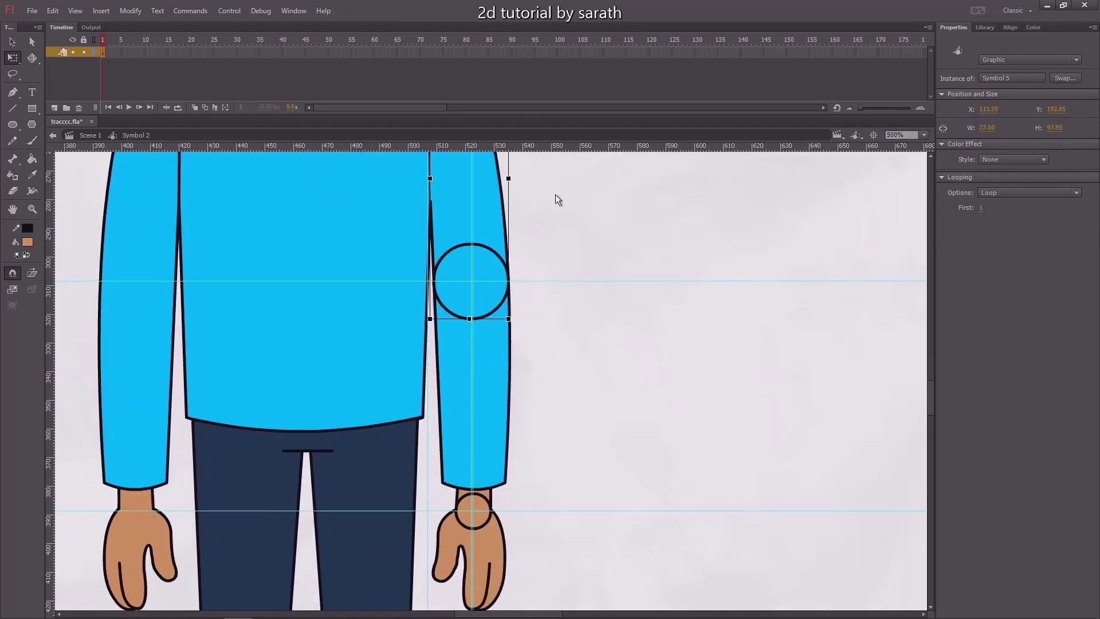
key("v")
left_click(549, 344)
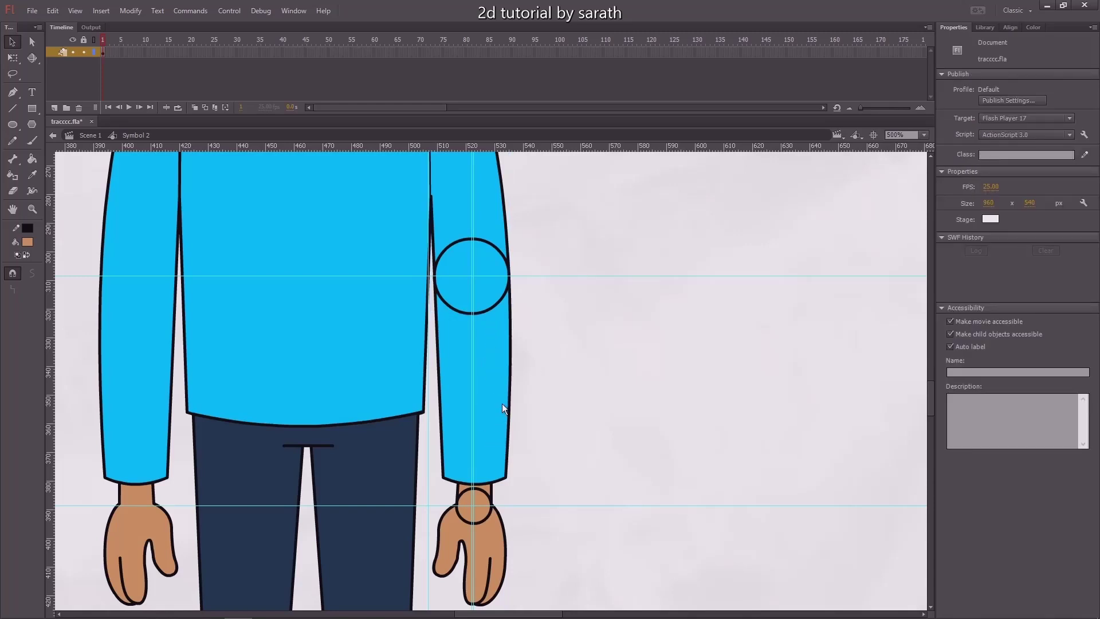
double_click(490, 424)
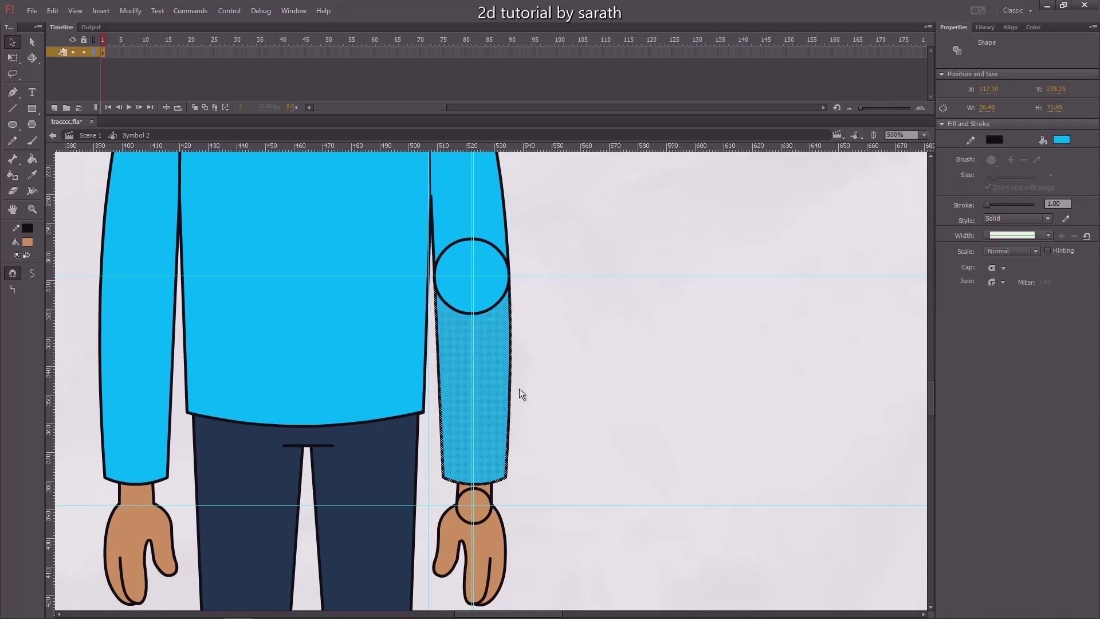
left_click_drag(501, 352, 526, 388)
key("ctrl+z")
Step: Add the wrist and its circle to the lower-sleeve selection and try moving the parts sideways together, undoing the move
key("ctrl+=")
scroll(627, 390, "down", 4)
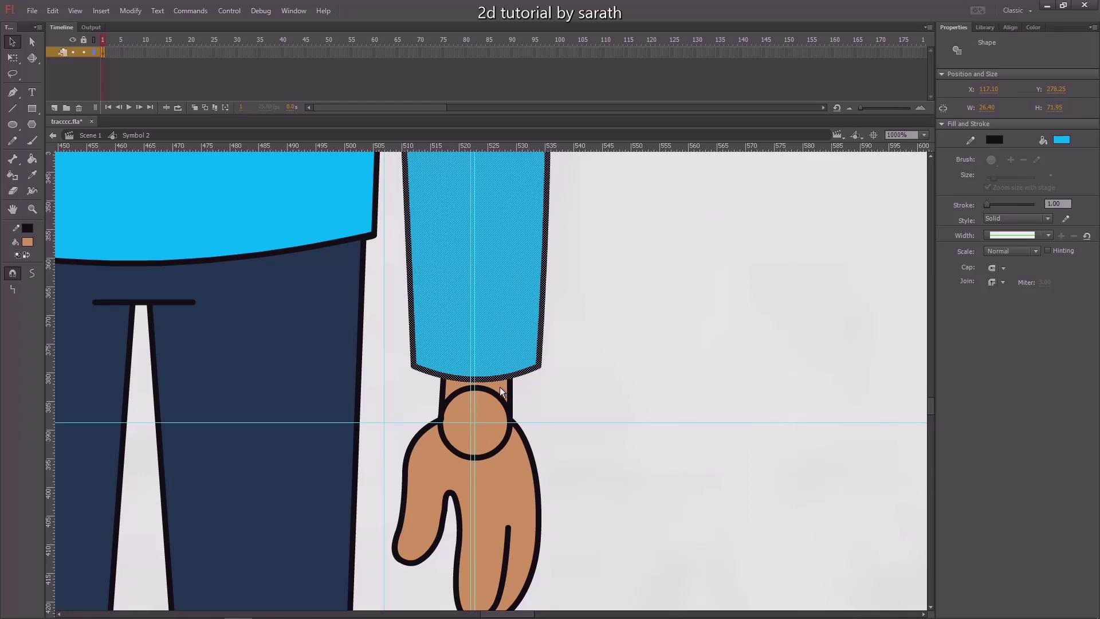
left_click(500, 388, "shift")
left_click(489, 405, "shift")
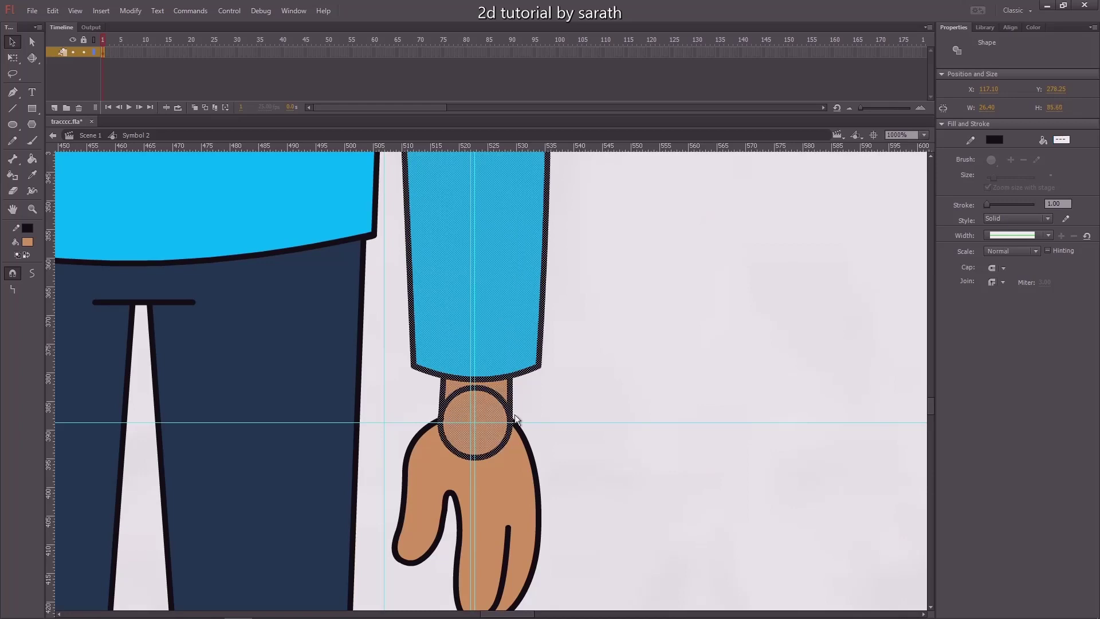
left_click_drag(513, 343, 564, 345)
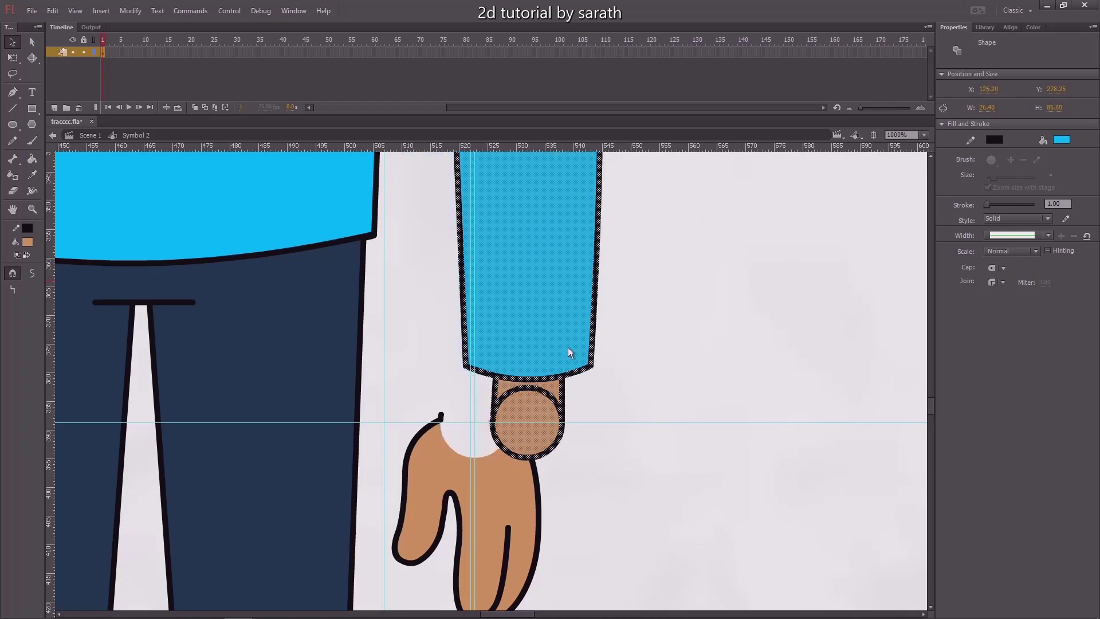
key("ctrl+z")
Step: Convert the selected lower sleeve, wrist and wrist circle into a graphic symbol
key("ctrl+minus")
scroll(542, 312, "up", 3)
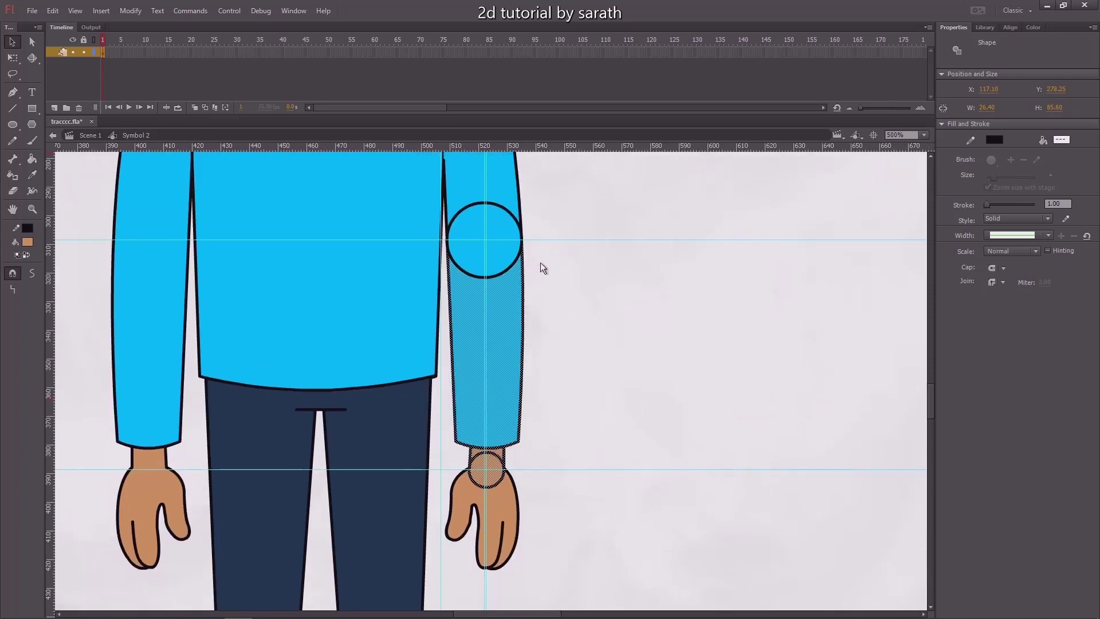
key("F8")
key("Return")
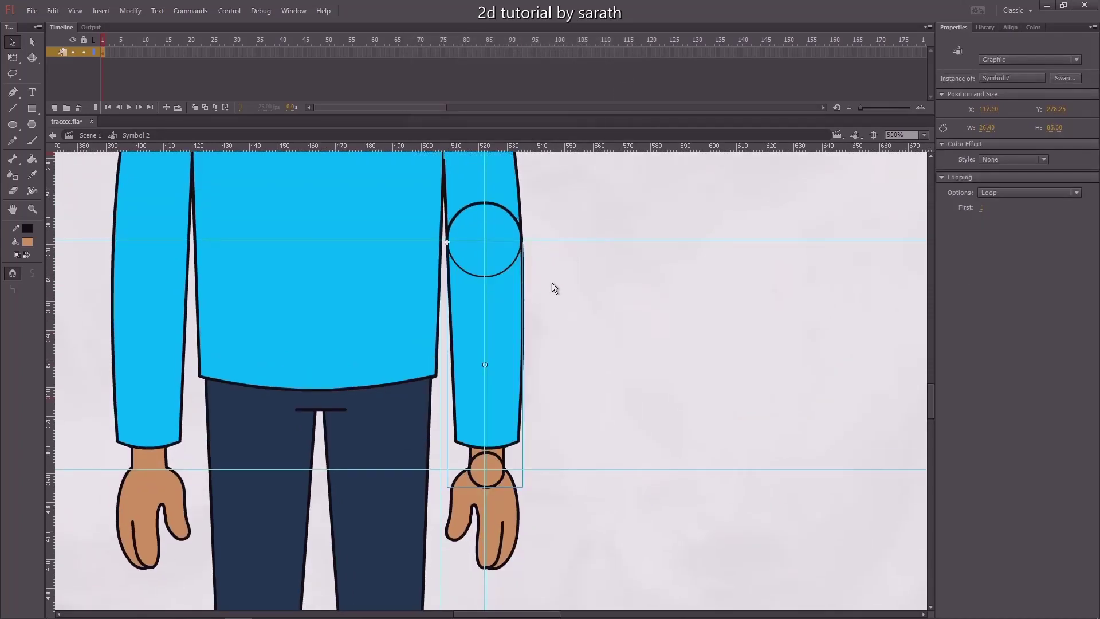
Step: Place the forearm symbol's pivot at the centre of the elbow circle and try rotating the forearm about it
key("ctrl+equal")
left_click_drag(519, 327, 502, 275)
key("q")
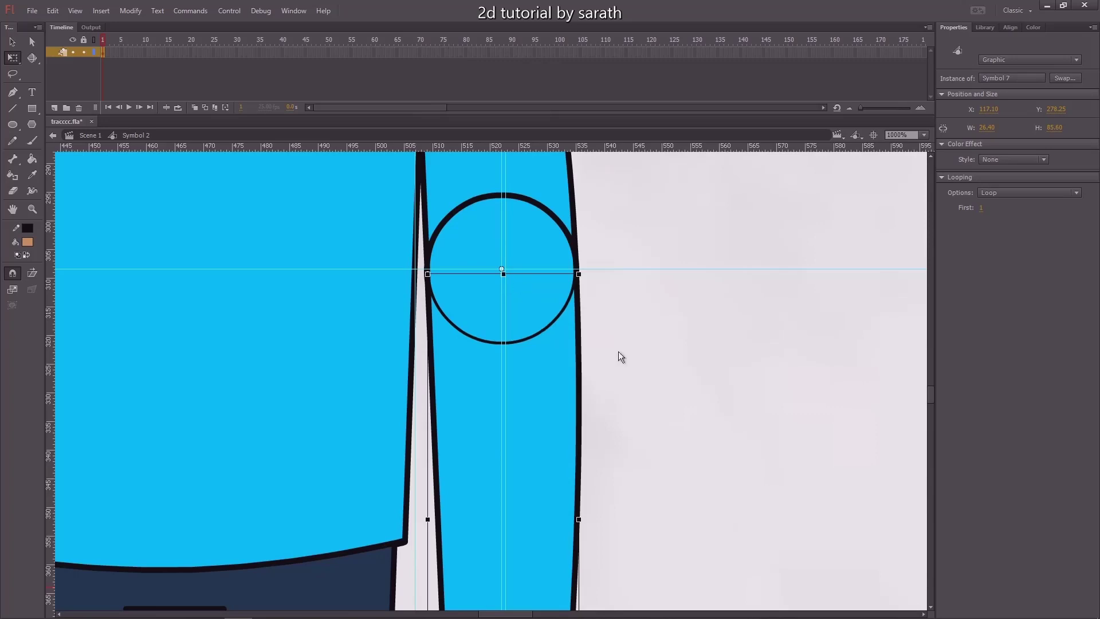
key("ctrl+equal")
scroll(517, 375, "up", 6)
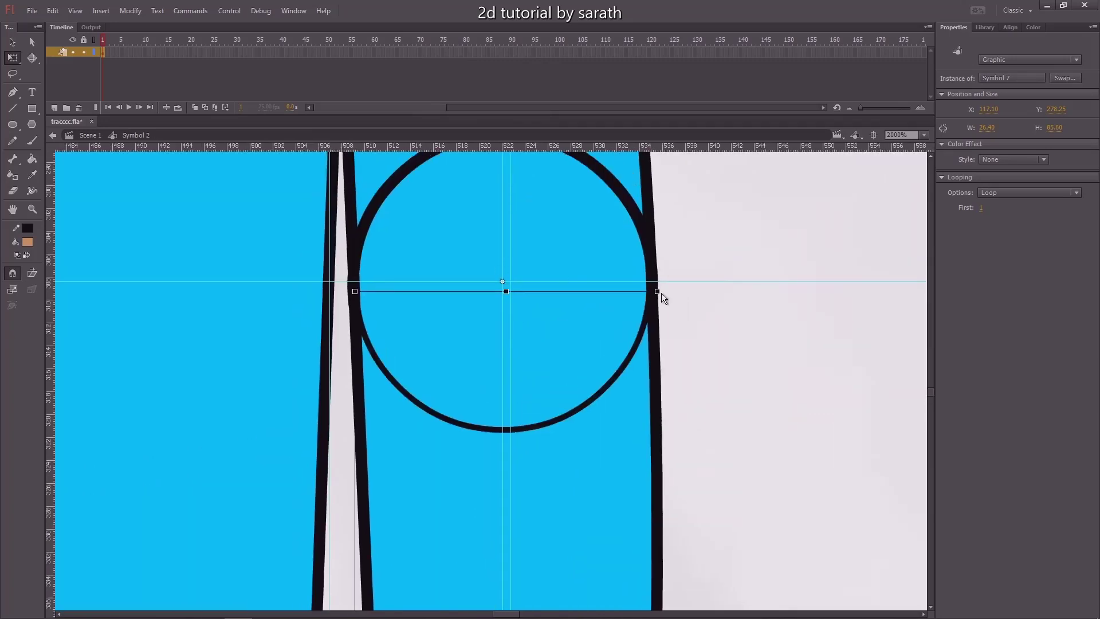
key("ctrl+minus")
key("ctrl+minus")
scroll(563, 314, "down", 3)
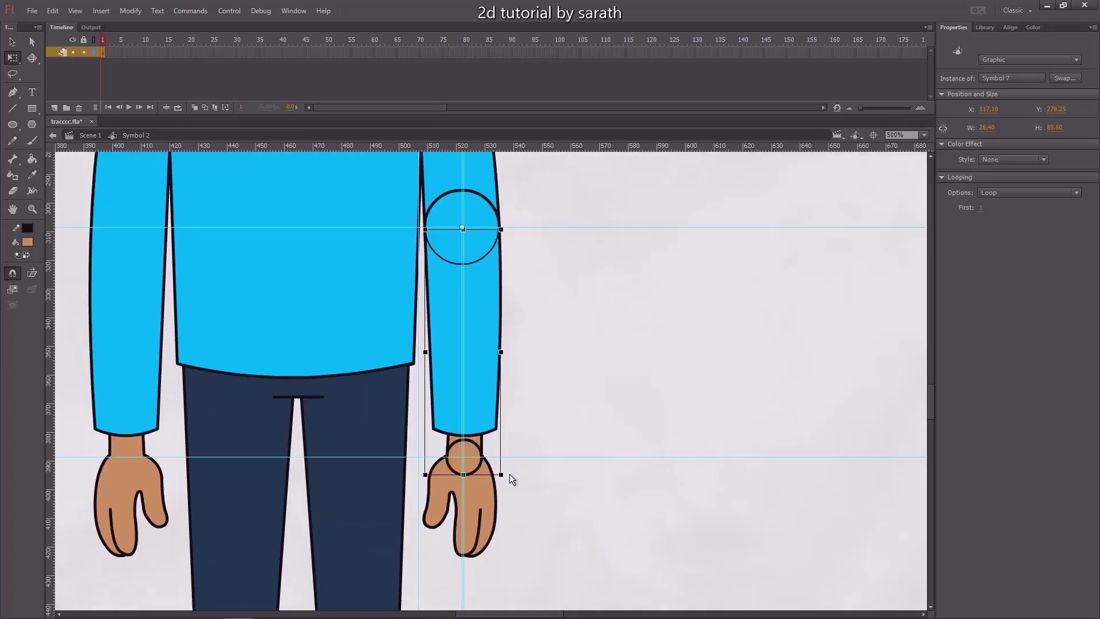
left_click_drag(510, 474, 558, 417)
Step: Select the hand's fill and outline and try moving them off the wrist circle, undoing the move
key("v")
scroll(521, 434, "down", 2)
left_click(513, 432)
key("ctrl+=")
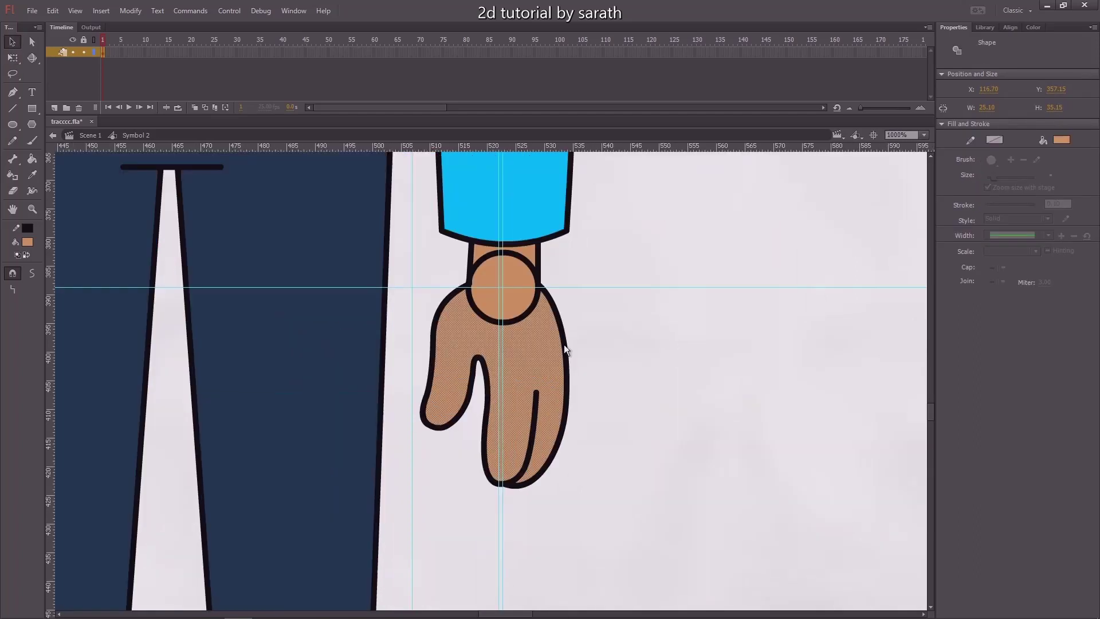
double_click(533, 342)
left_click_drag(538, 348, 525, 392)
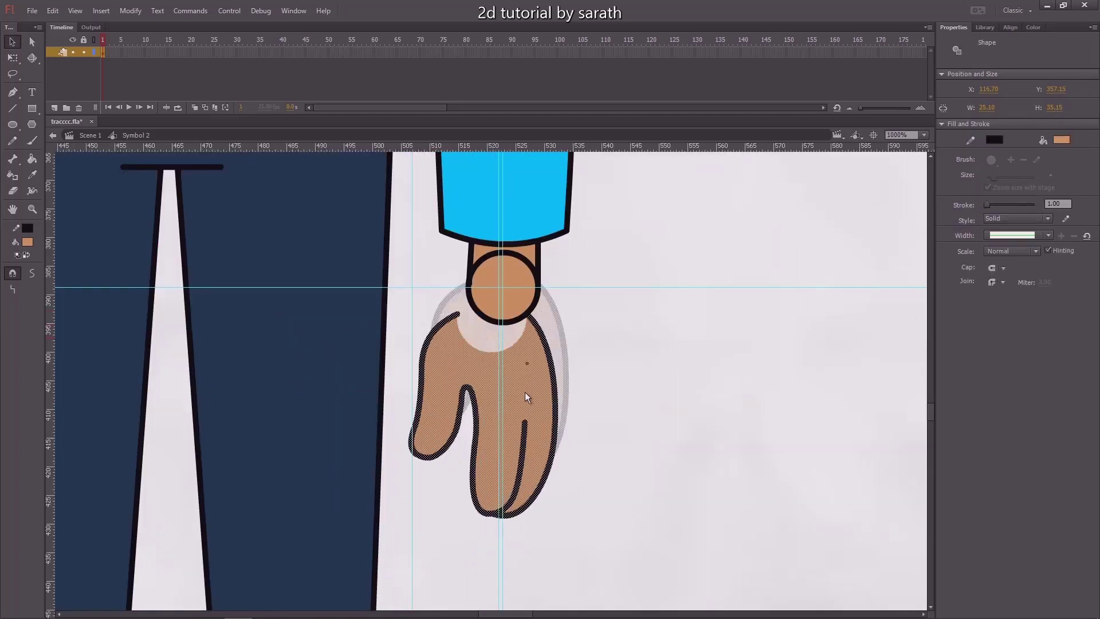
key("ctrl+z")
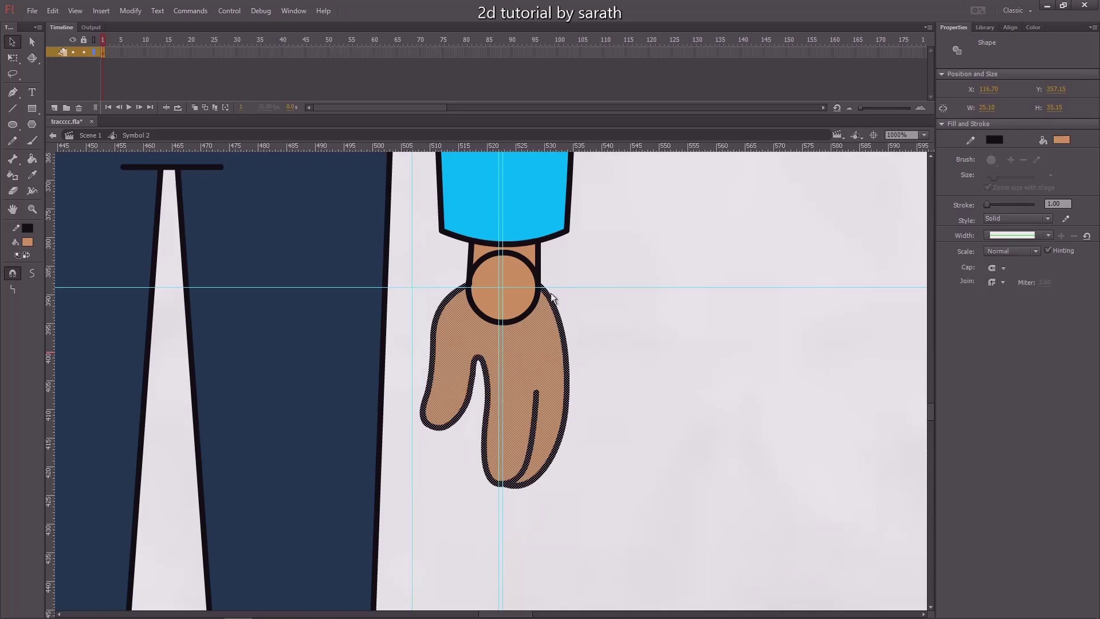
Step: Convert the hand into a graphic symbol with its pivot at the wrist circle's centre, and try rotating it, undoing the rotation
key("F8")
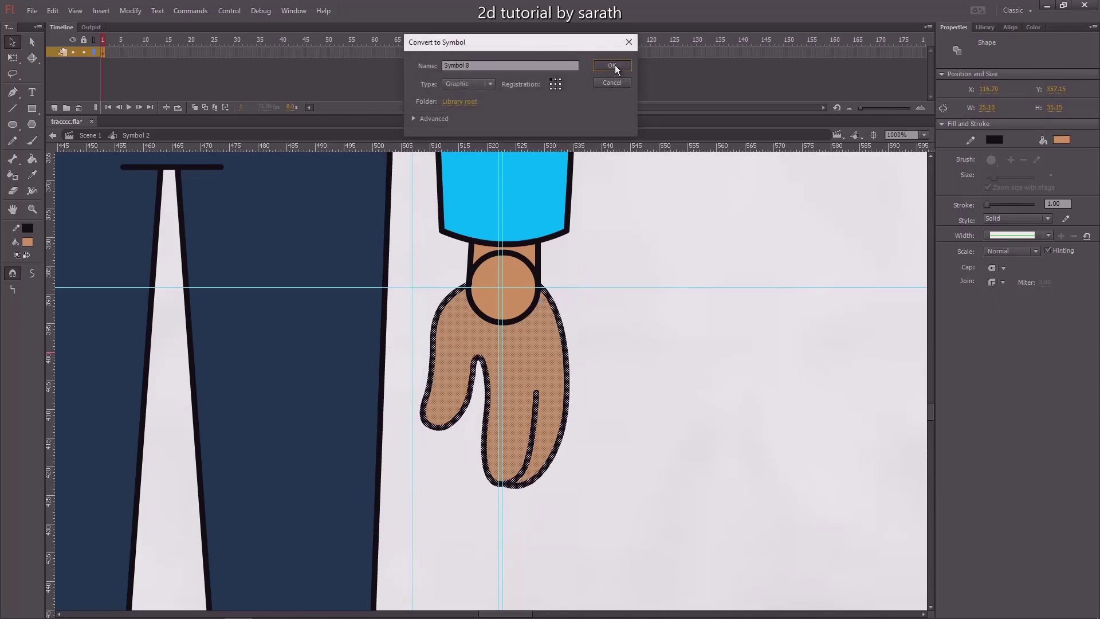
left_click(614, 64)
key("q")
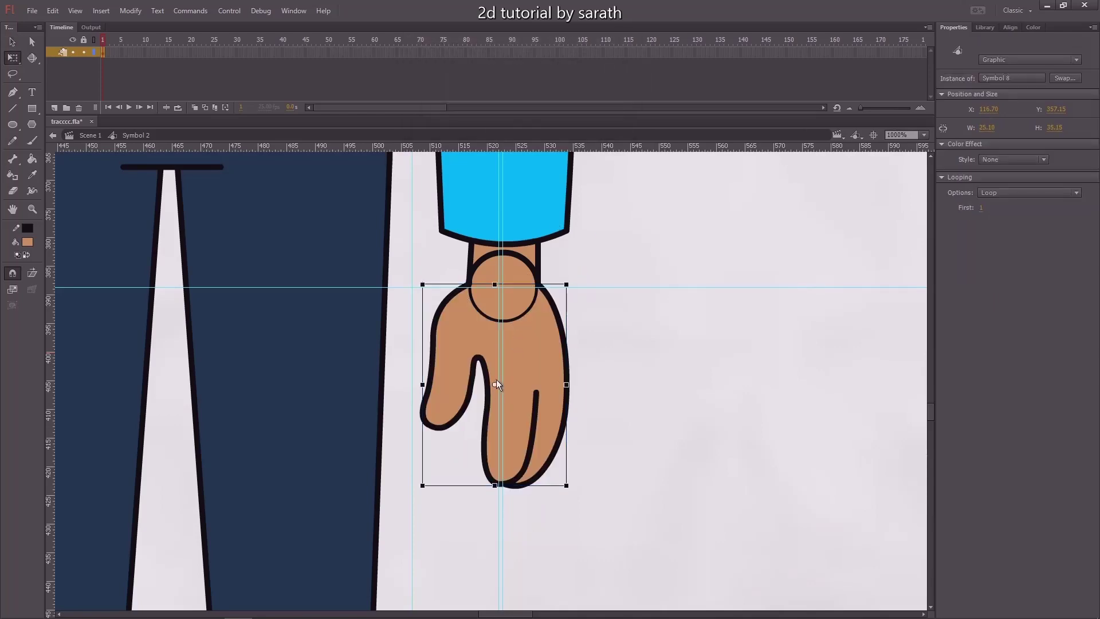
left_click_drag(503, 299, 503, 289)
left_click_drag(574, 484, 528, 401)
key("ctrl+z")
key("v")
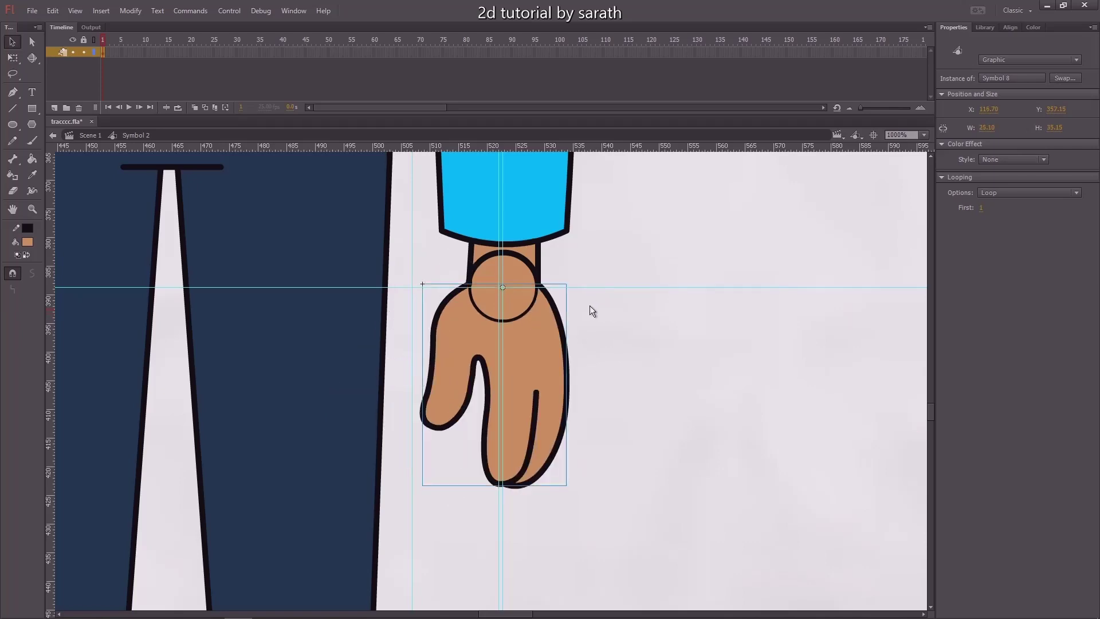
left_click(589, 305)
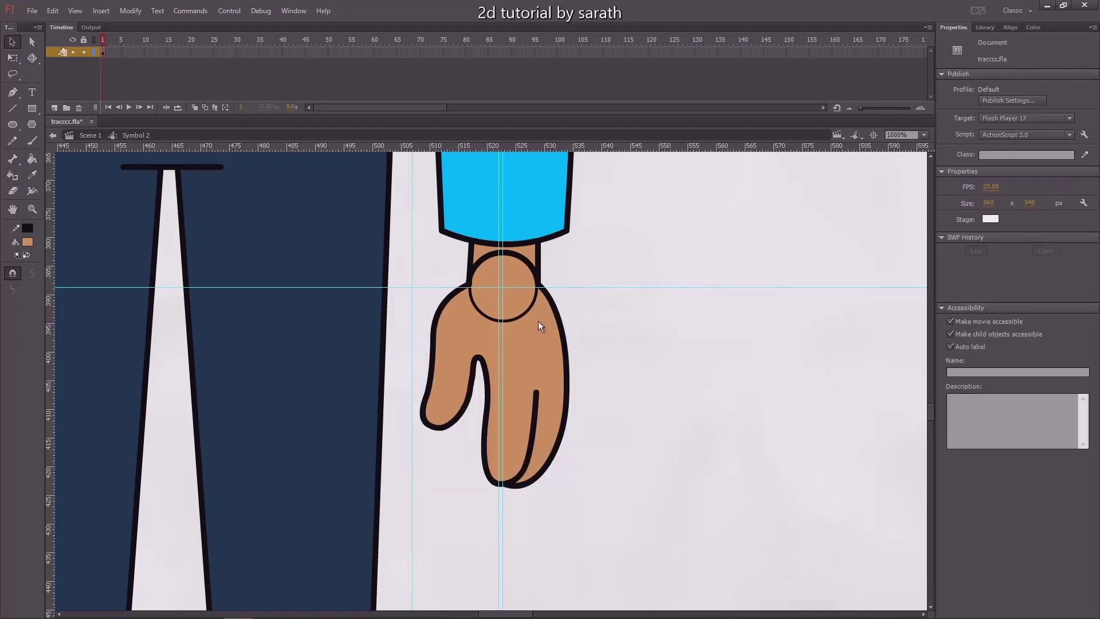
Step: Open the hand symbol and draw a straight line across the open wrist end between the two outline ends
left_click(539, 322)
double_click(536, 328)
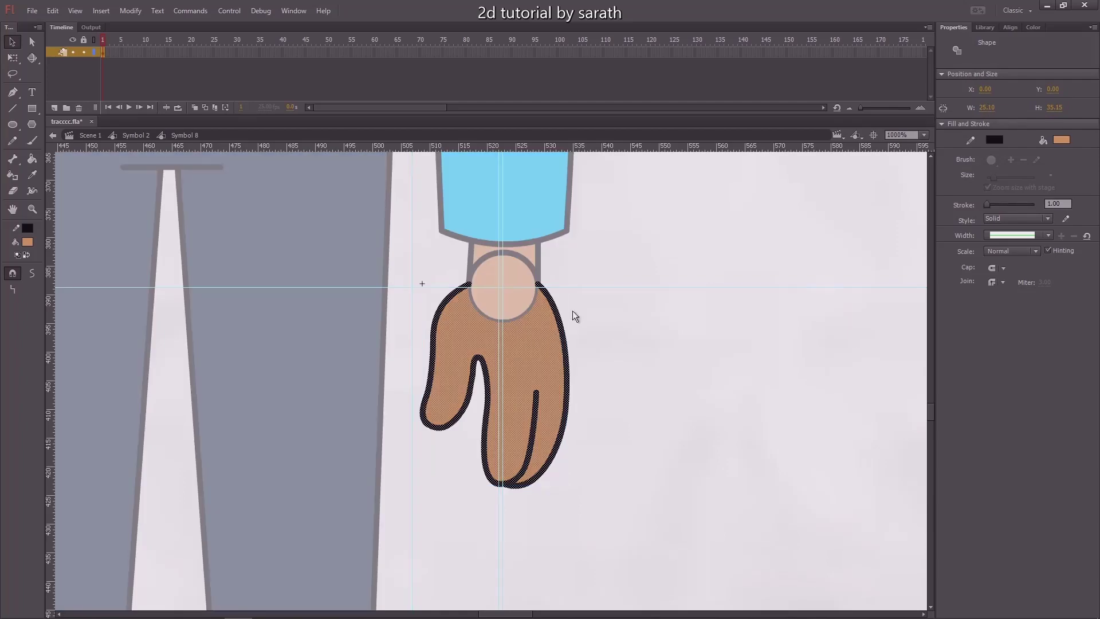
key("ctrl+=")
left_click(661, 297)
left_click_drag(570, 349, 563, 494)
key("n")
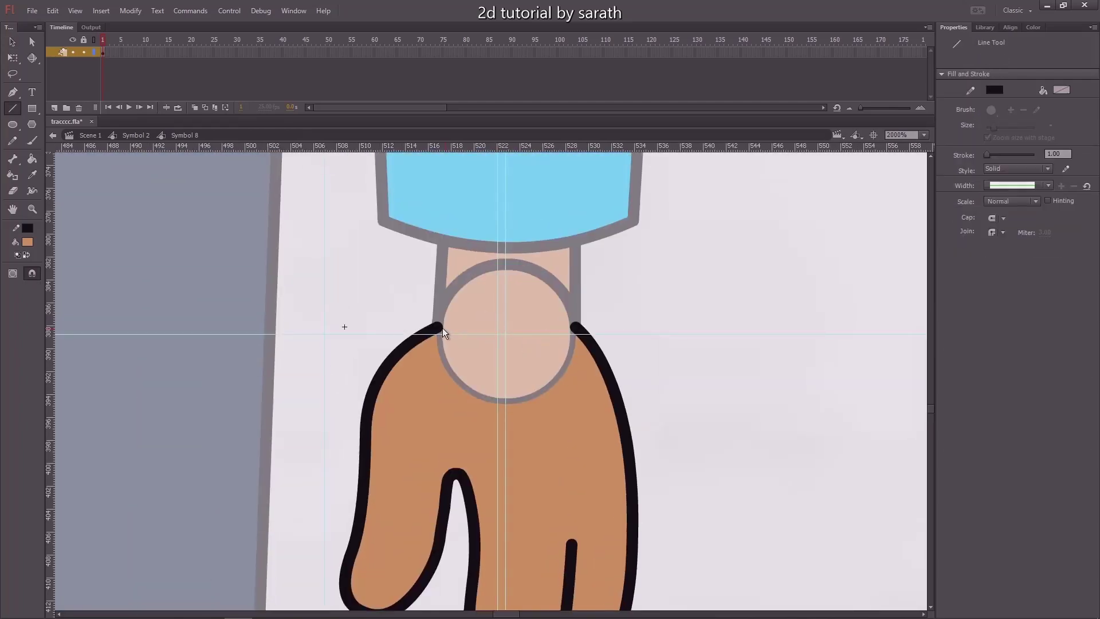
left_click_drag(441, 327, 576, 329)
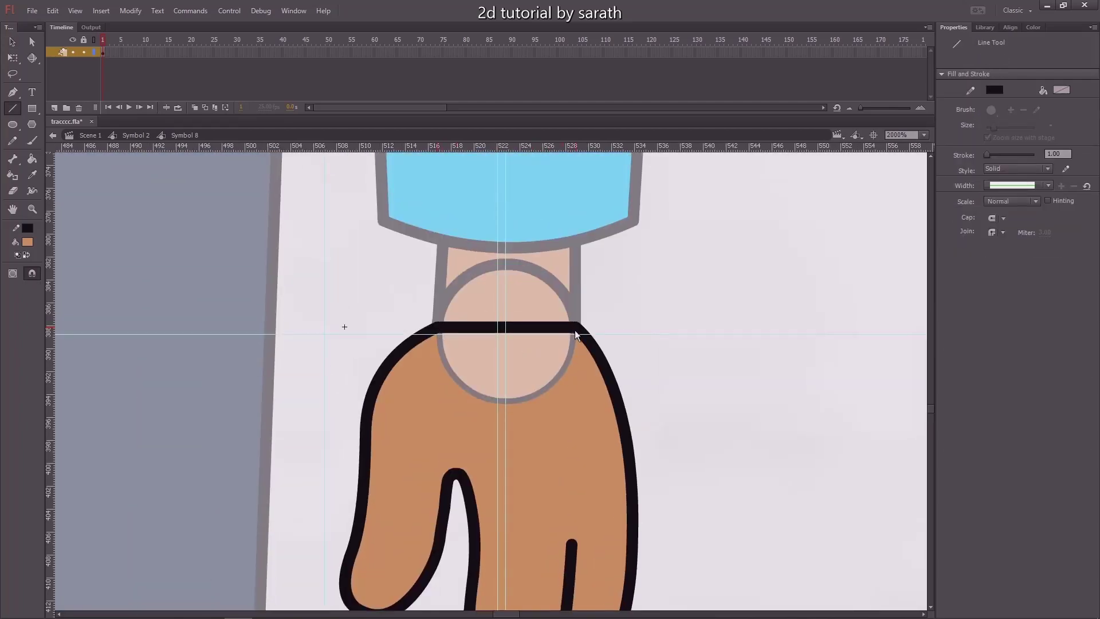
Step: Fill the hand's notch below the line with the skin colour, delete the line and return to the parent symbol
key("k")
left_click(533, 366)
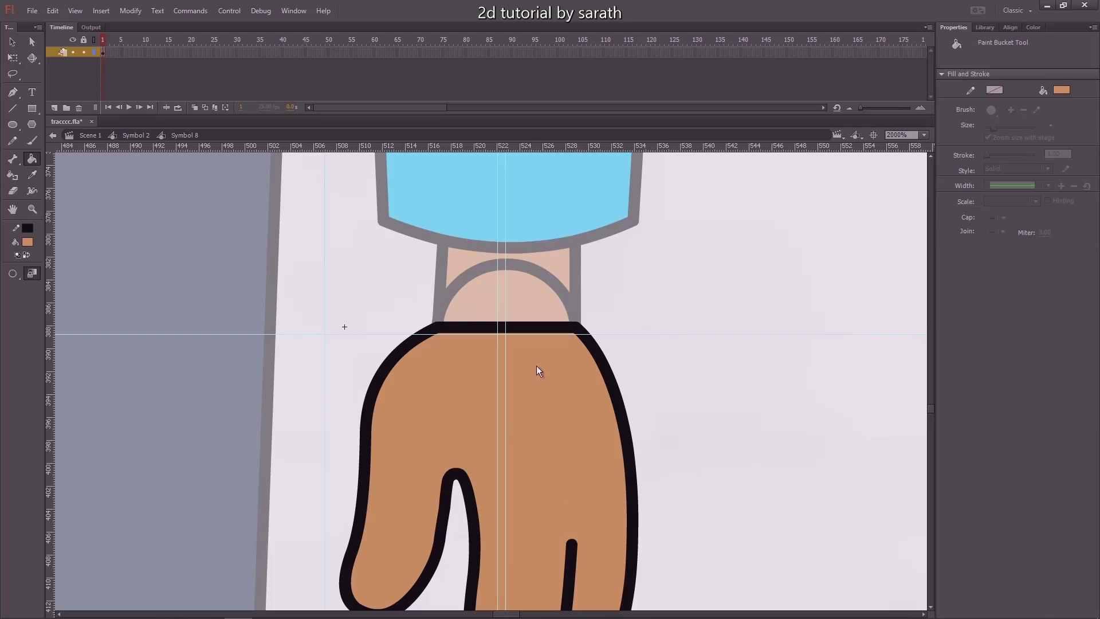
key("v")
left_click(532, 328)
key("Delete")
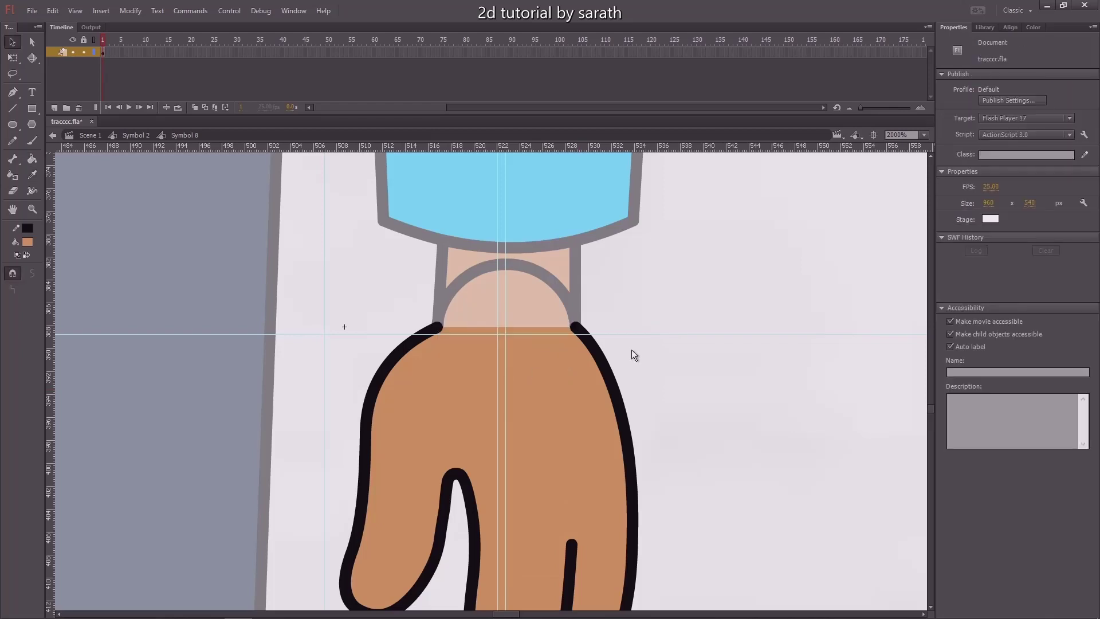
key("ctrl+minus")
double_click(622, 346)
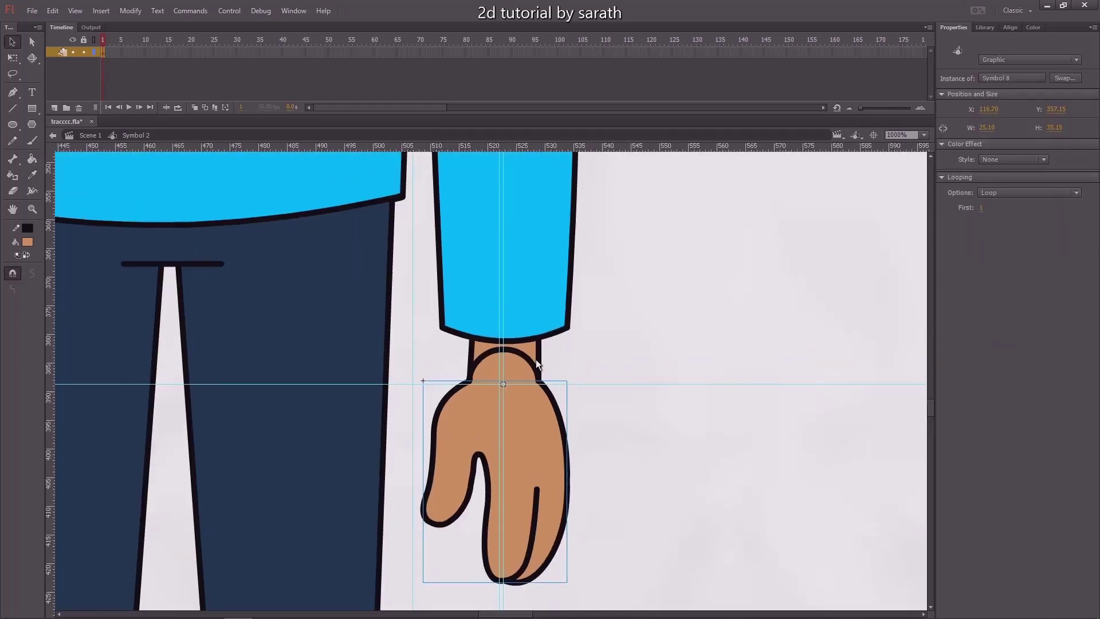
Step: Delete the upper outline of the wrist circle inside the forearm symbol and return to the parent symbol
left_click(511, 359)
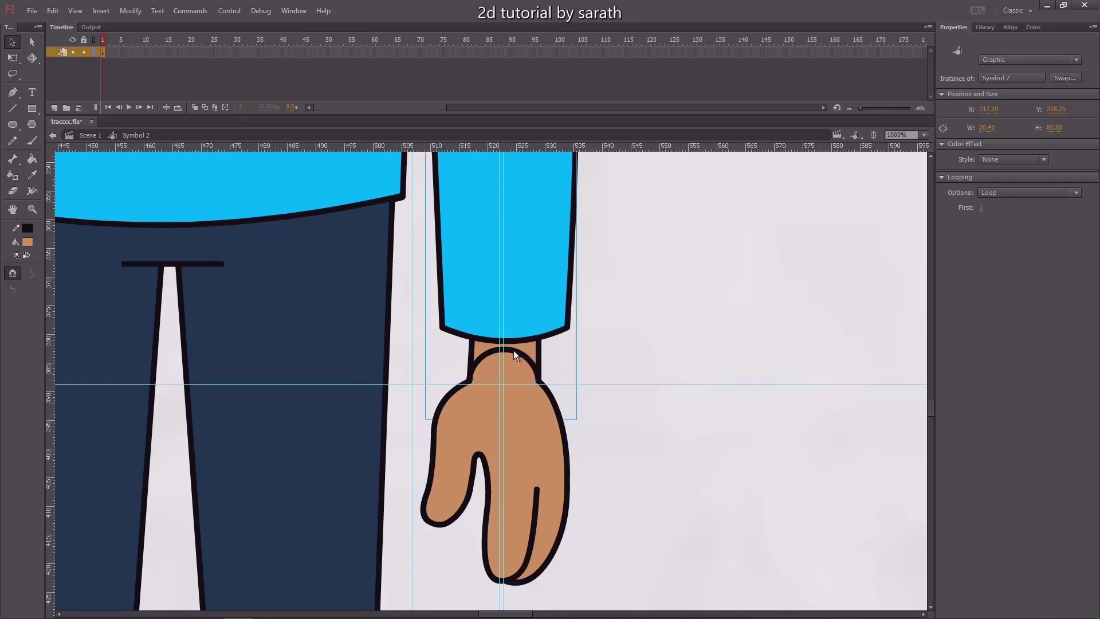
double_click(521, 355)
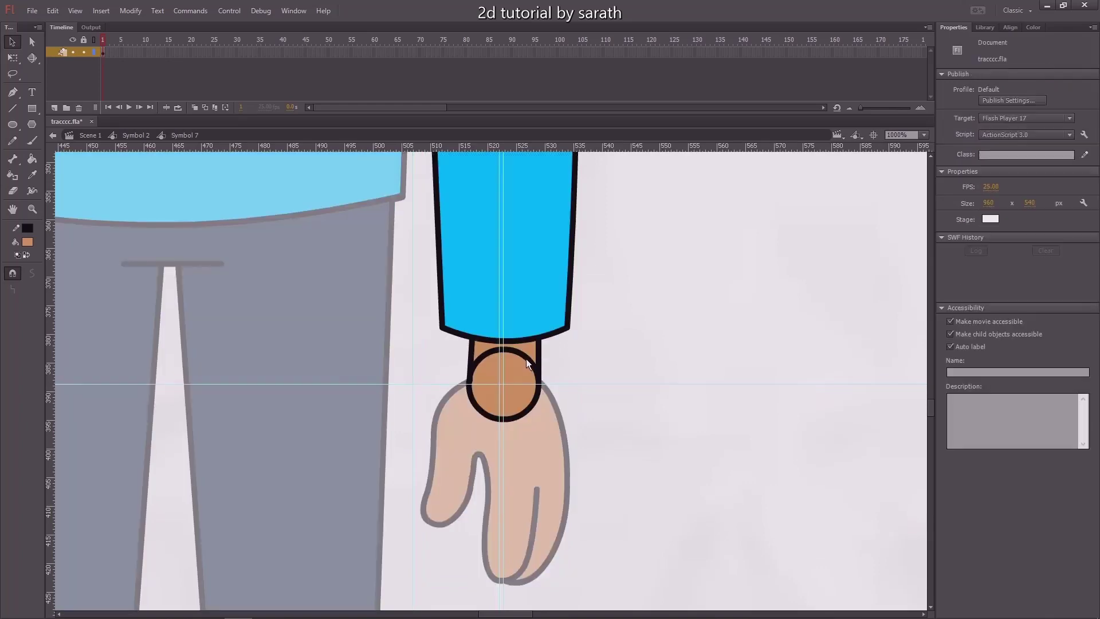
left_click(519, 354)
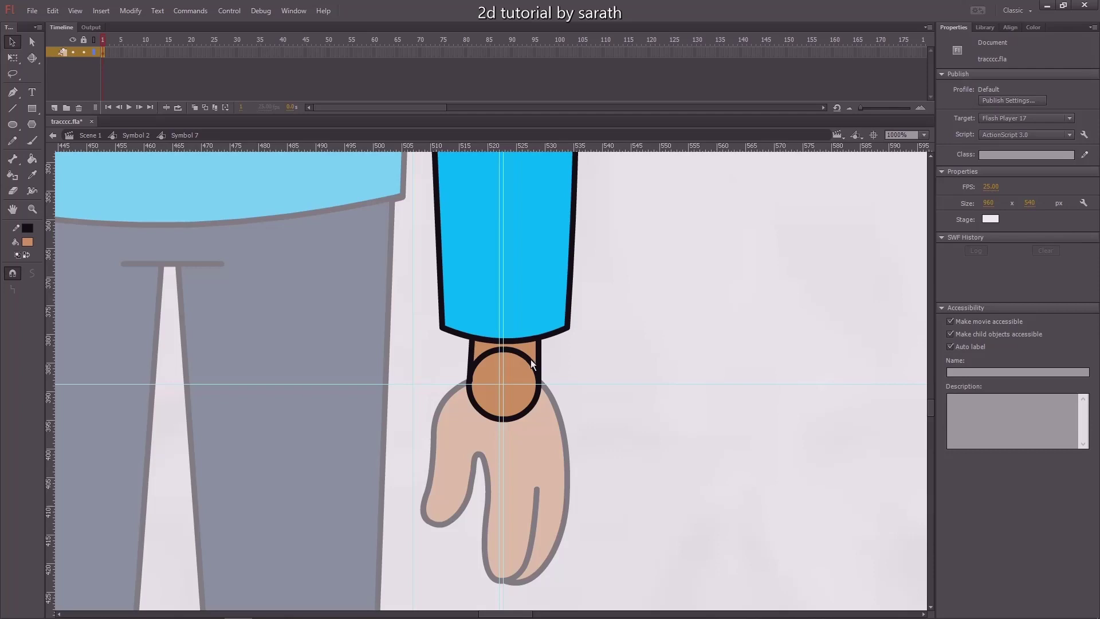
key("Delete")
double_click(597, 360)
Step: Try rotating the hand symbol about its wrist pivot to check the joint, and undo the rotation
left_click(563, 467)
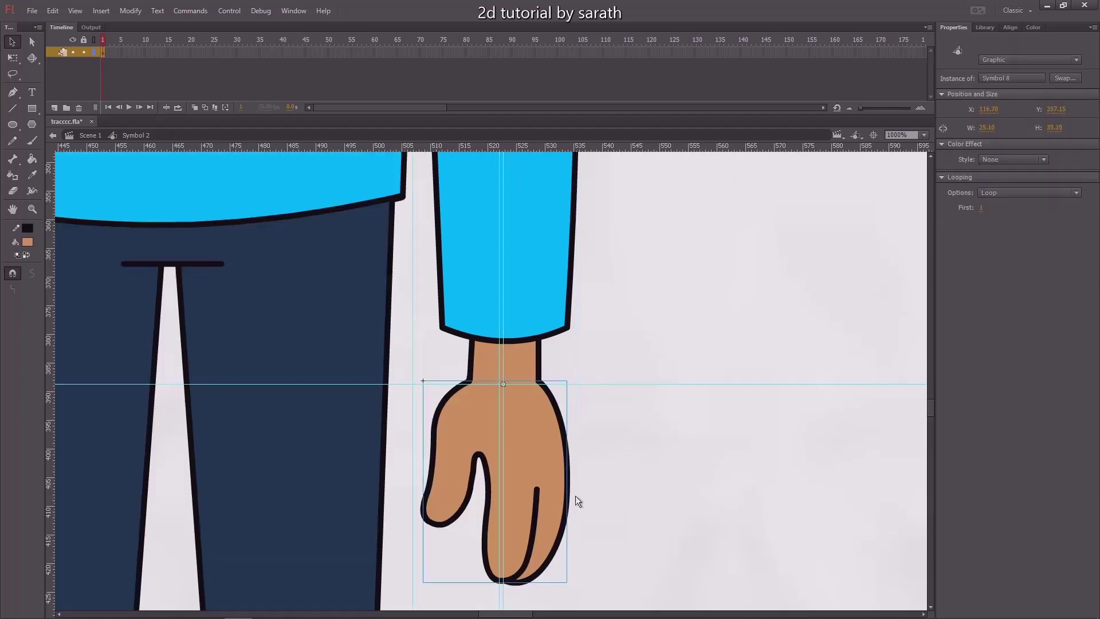
key("q")
left_click_drag(573, 586, 593, 510)
key("ctrl+z")
key("v")
left_click(599, 344)
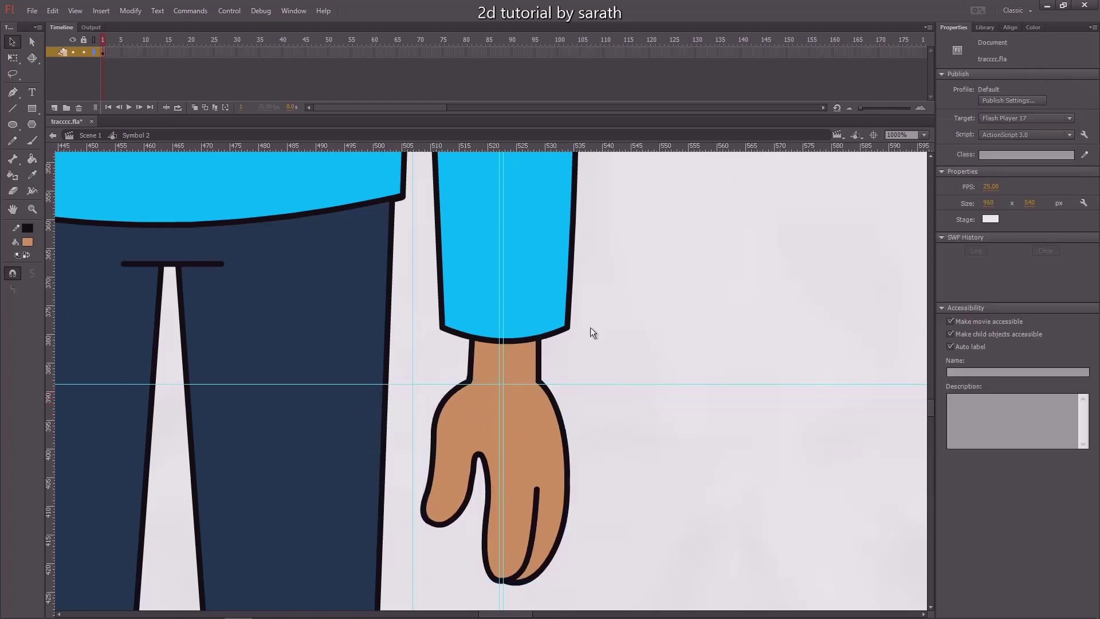
Step: Try moving the forearm symbol sideways to inspect its cut edge at the elbow circle
scroll(587, 411, "up", 5)
left_click(550, 381)
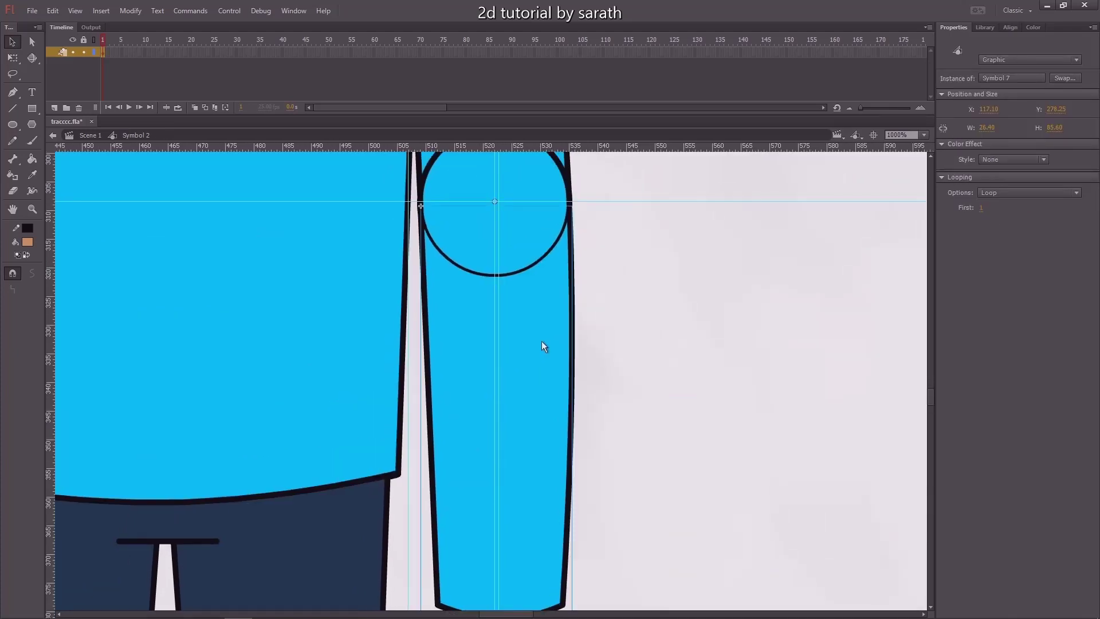
key("ctrl+minus")
left_click_drag(509, 369, 559, 377)
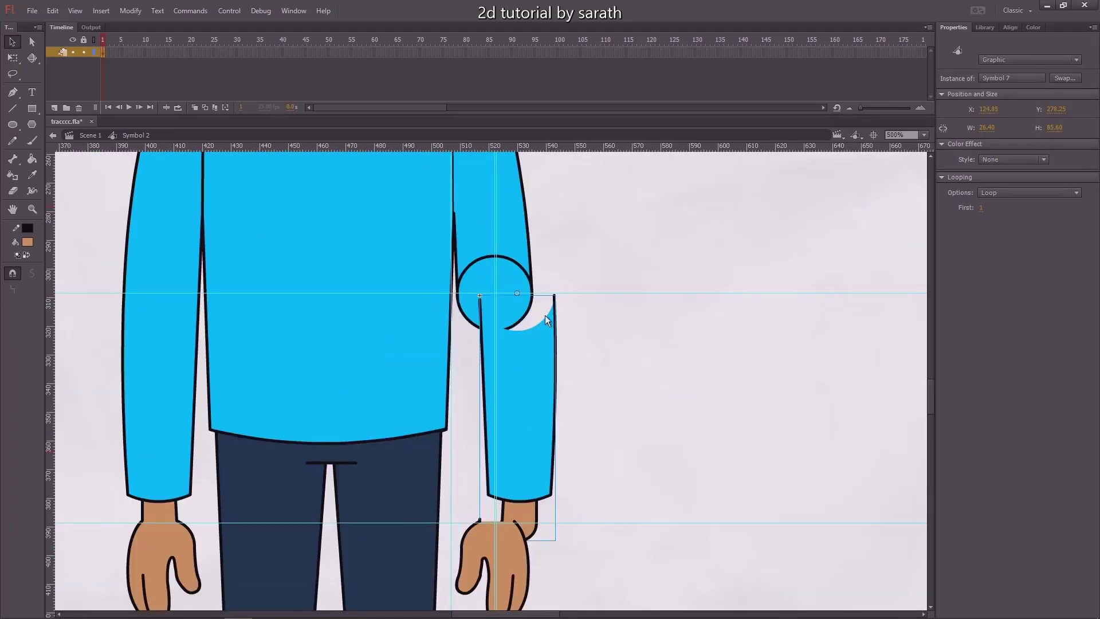
Step: Inside the forearm symbol, draw a straight line joining the two side outline ends above the notch at the elbow
double_click(514, 343)
left_click_drag(566, 266, 410, 372)
key("ctrl+equal")
key("ctrl+equal")
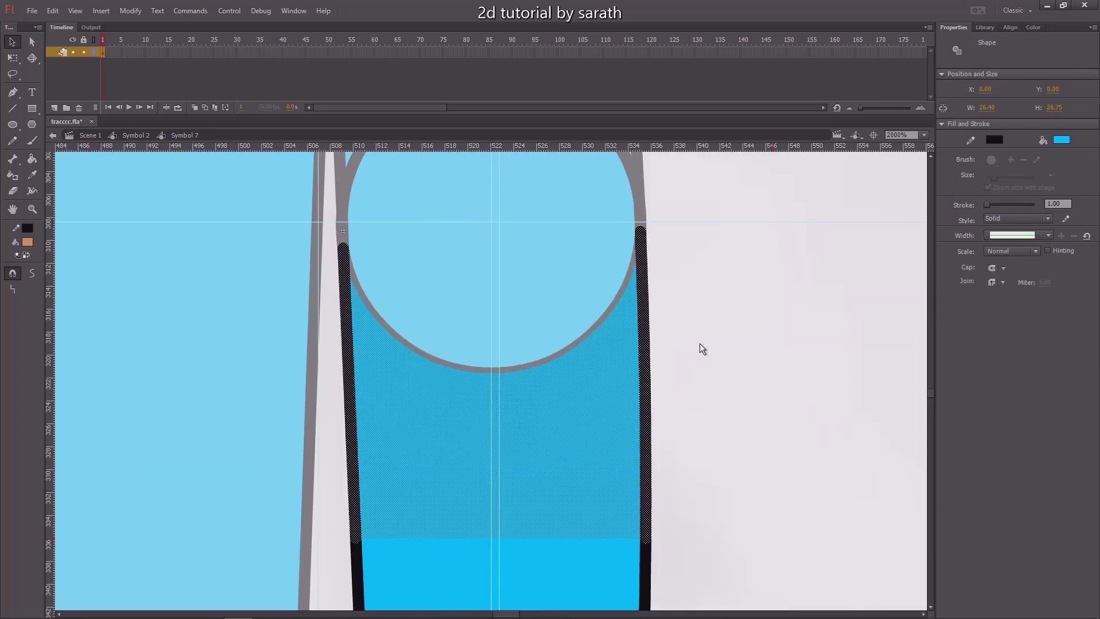
left_click(702, 346)
scroll(476, 344, "up", 2)
key("n")
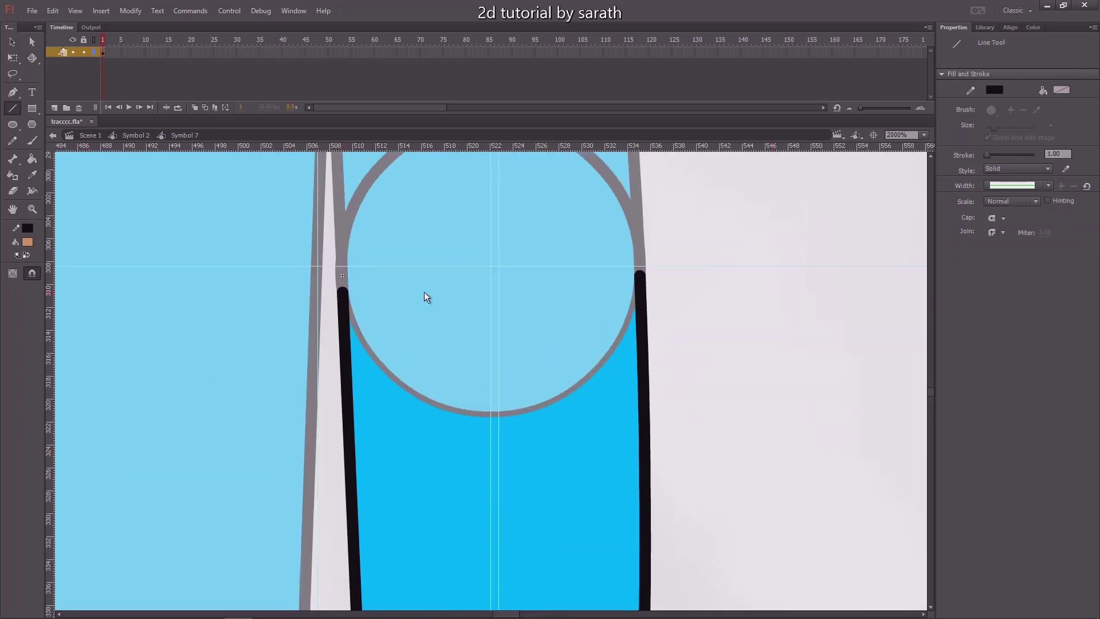
left_click_drag(342, 292, 643, 278)
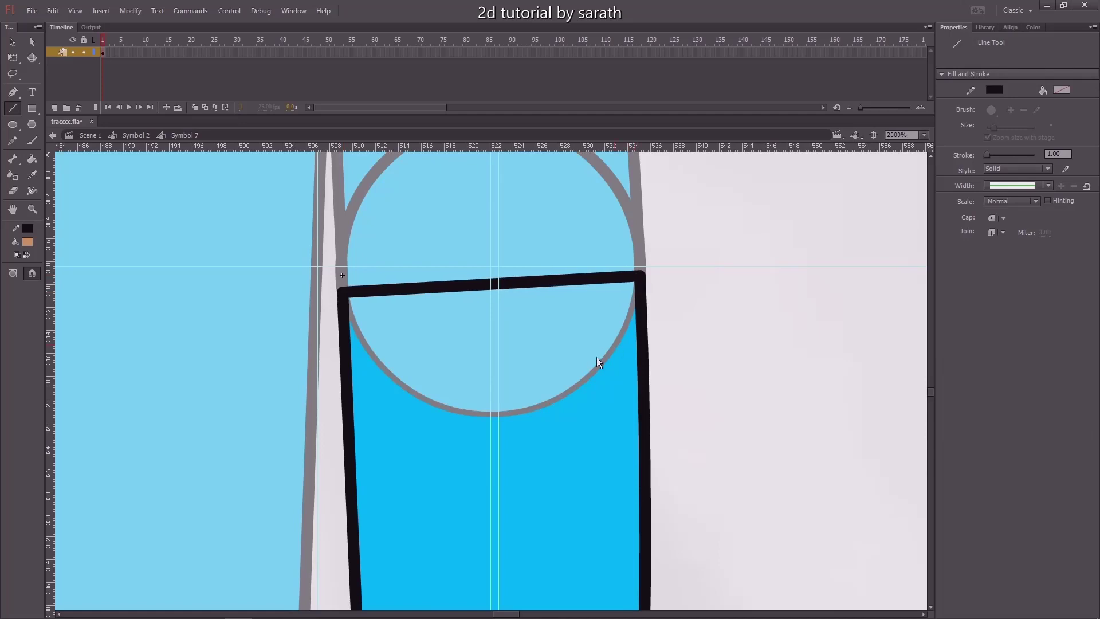
Step: Fill the forearm's notch below the line with the sleeve blue, delete the line and return to the parent symbol
key("i")
left_click(614, 380)
left_click(571, 349)
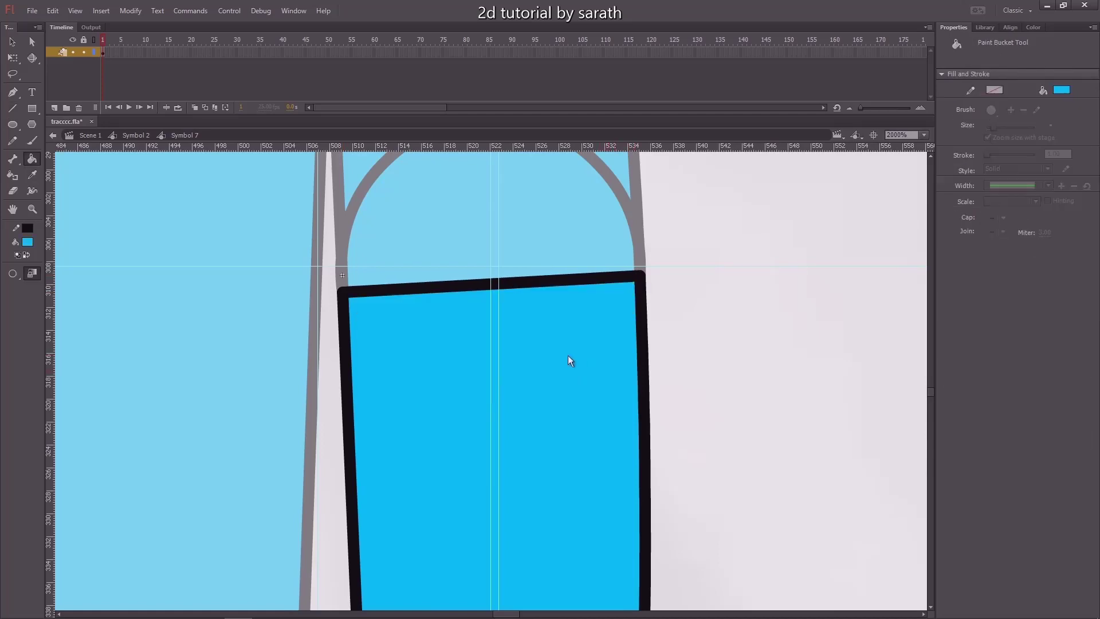
key("v")
left_click(537, 286)
key("Delete")
key("ctrl+minus")
key("ctrl+minus")
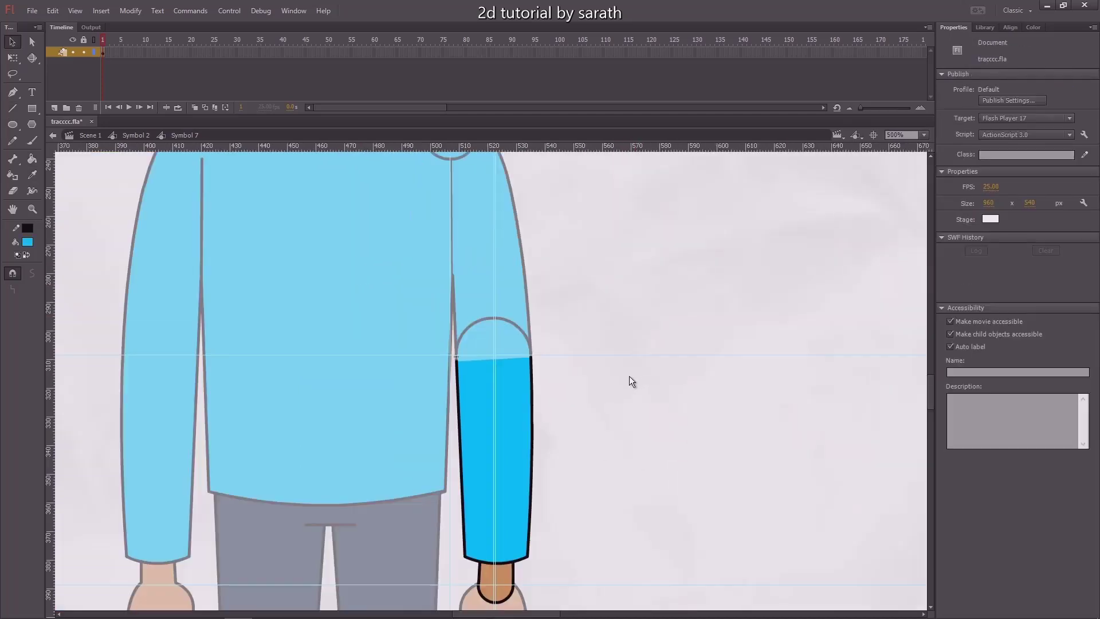
double_click(612, 405)
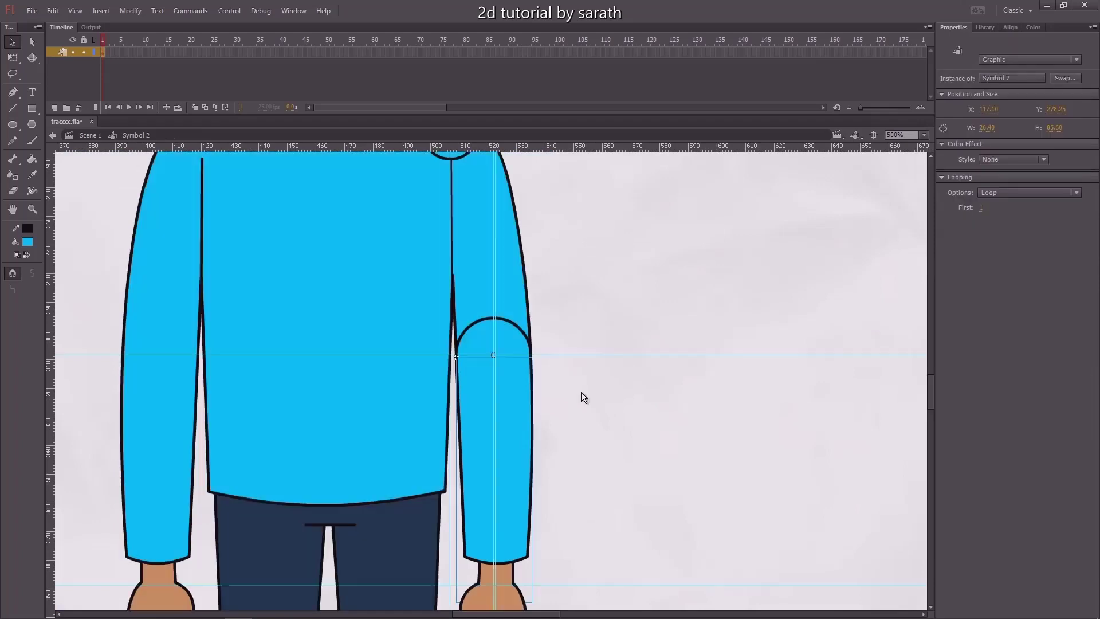
Step: Delete the upper outline of the elbow circle inside the upper arm symbol and return to the parent symbol
left_click(507, 324)
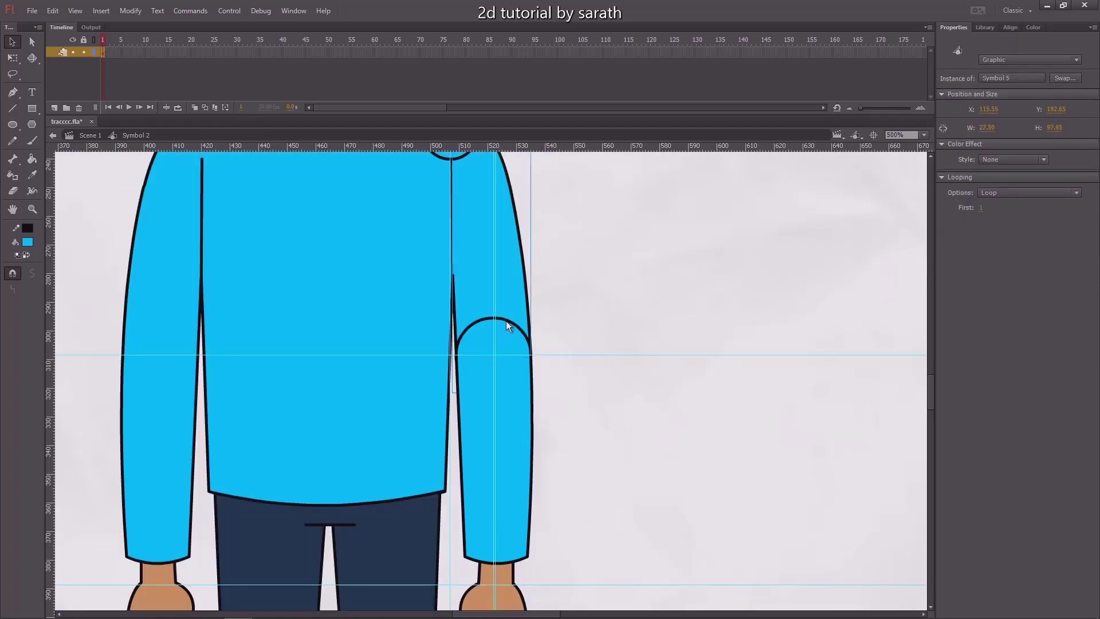
double_click(507, 322)
left_click(503, 320)
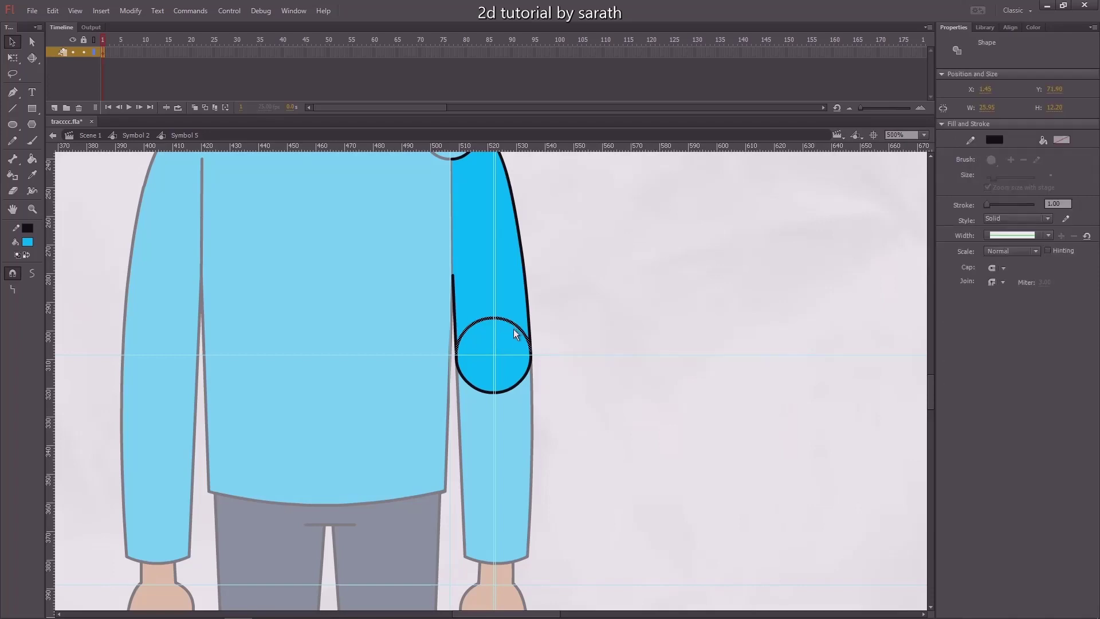
key("Delete")
double_click(585, 418)
Step: Try rotating the forearm symbol about its elbow pivot across the torso to check the joint, and undo the rotations
left_click_drag(549, 443, 546, 404)
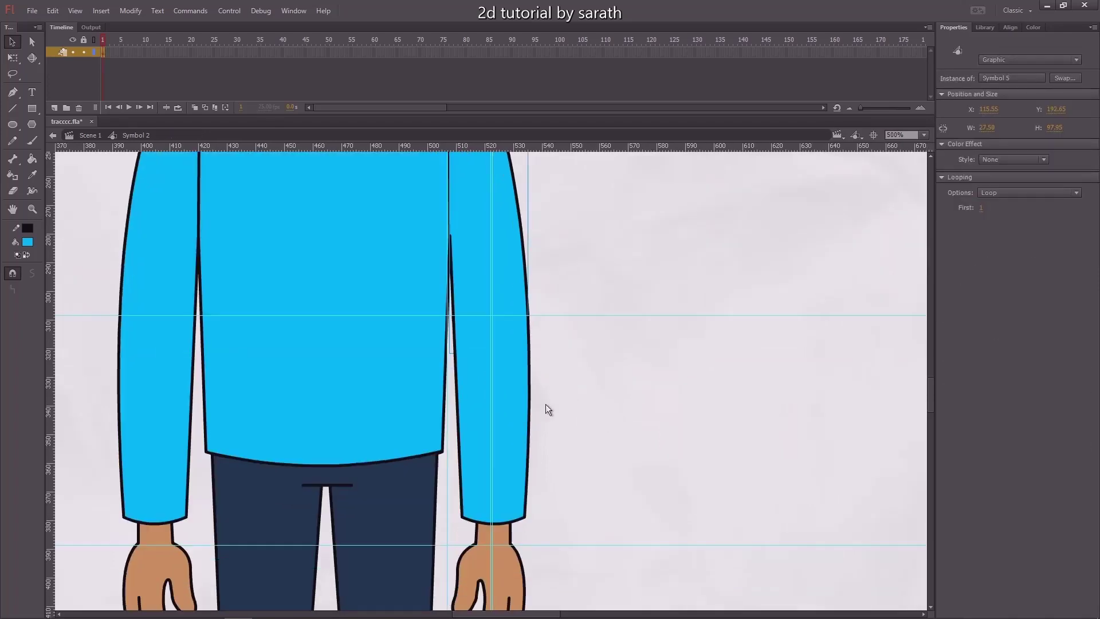
left_click(519, 430)
key("q")
left_click_drag(538, 564, 367, 501)
left_click(557, 335)
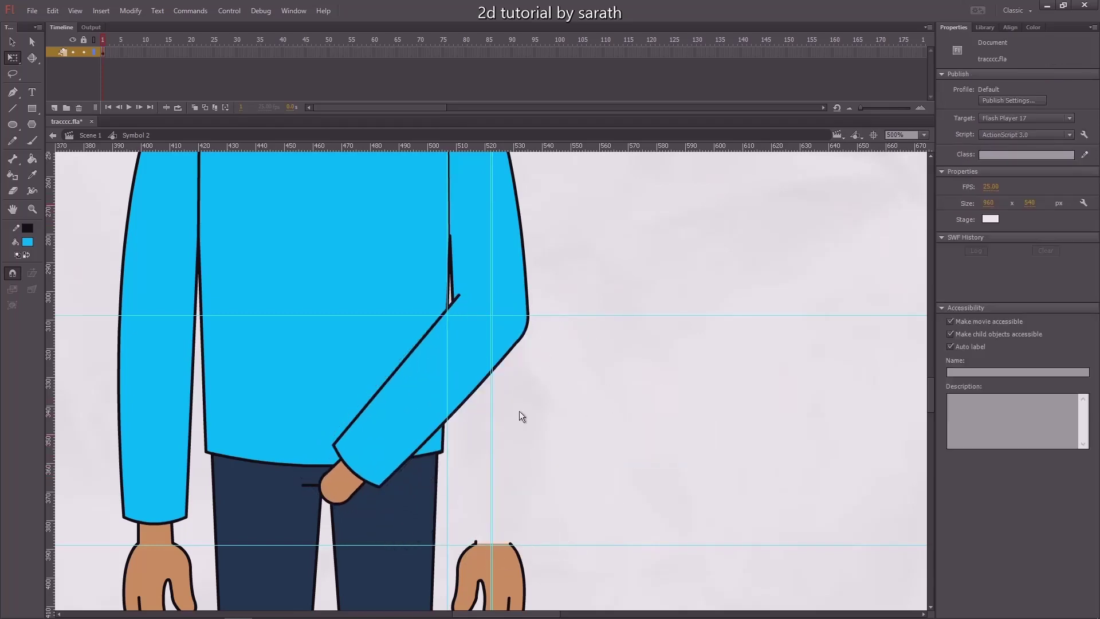
left_click(399, 456)
left_click_drag(361, 534, 310, 411)
left_click(608, 409)
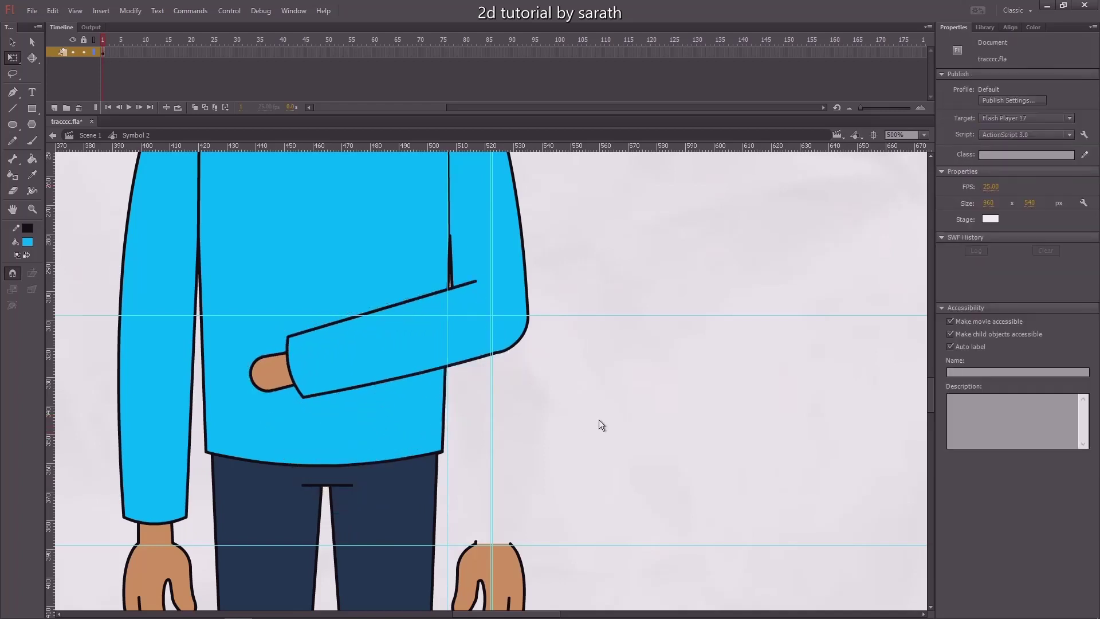
key("ctrl+z")
key("ctrl+z")
key("ctrl+z")
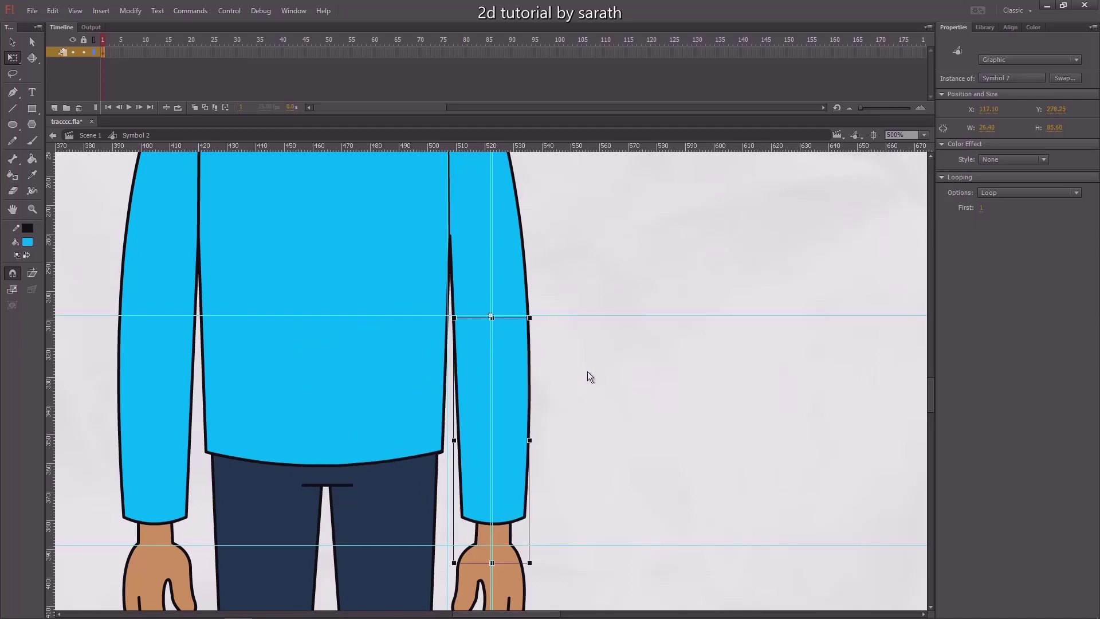
Step: Try moving the upper arm symbol sideways to inspect its cut edge at the shoulder circle, and undo the move
left_click(568, 293)
scroll(578, 439, "up", 3)
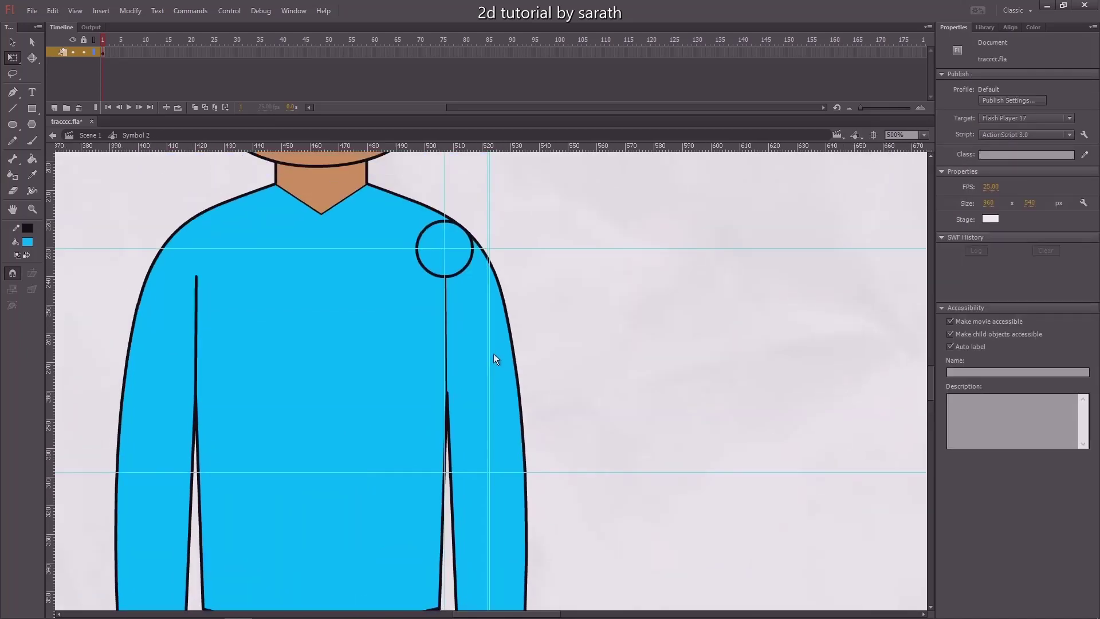
key("v")
left_click_drag(503, 372, 544, 366)
key("ctrl+z")
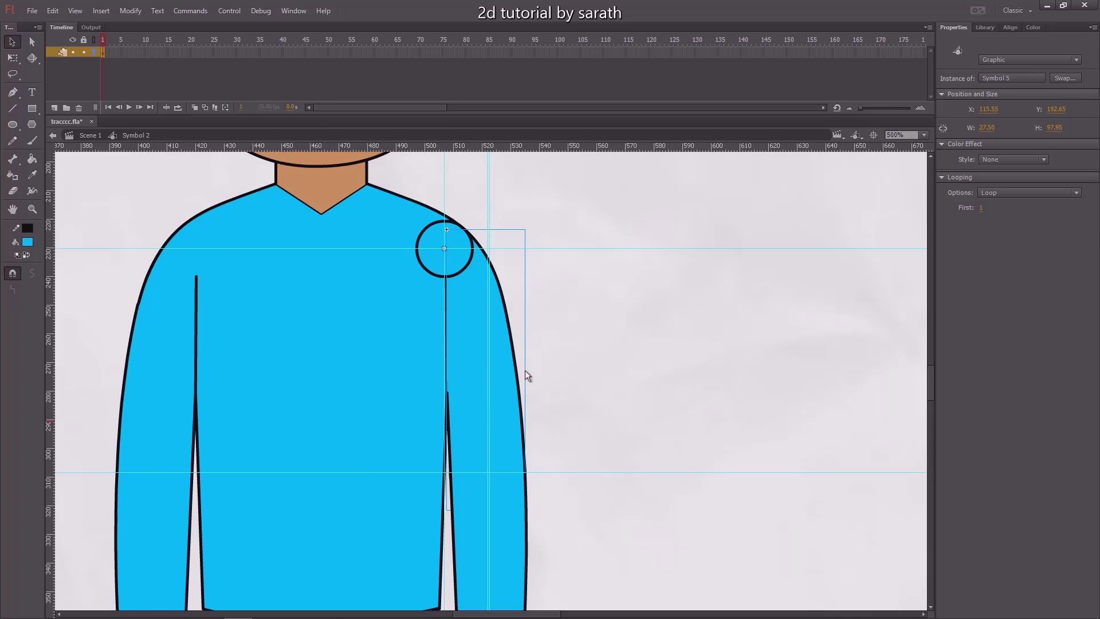
Step: Inside the upper arm symbol, pull the corner below the shoulder circle slightly towards the torso and add a black outline along the inner edge
double_click(463, 354)
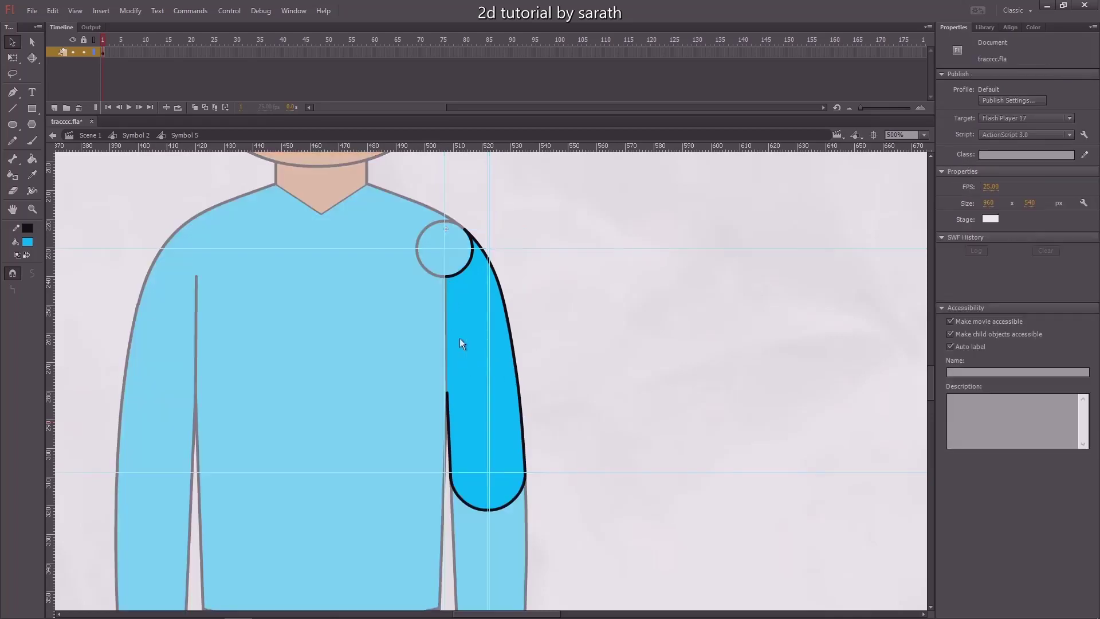
key("ctrl+=")
left_click(396, 356)
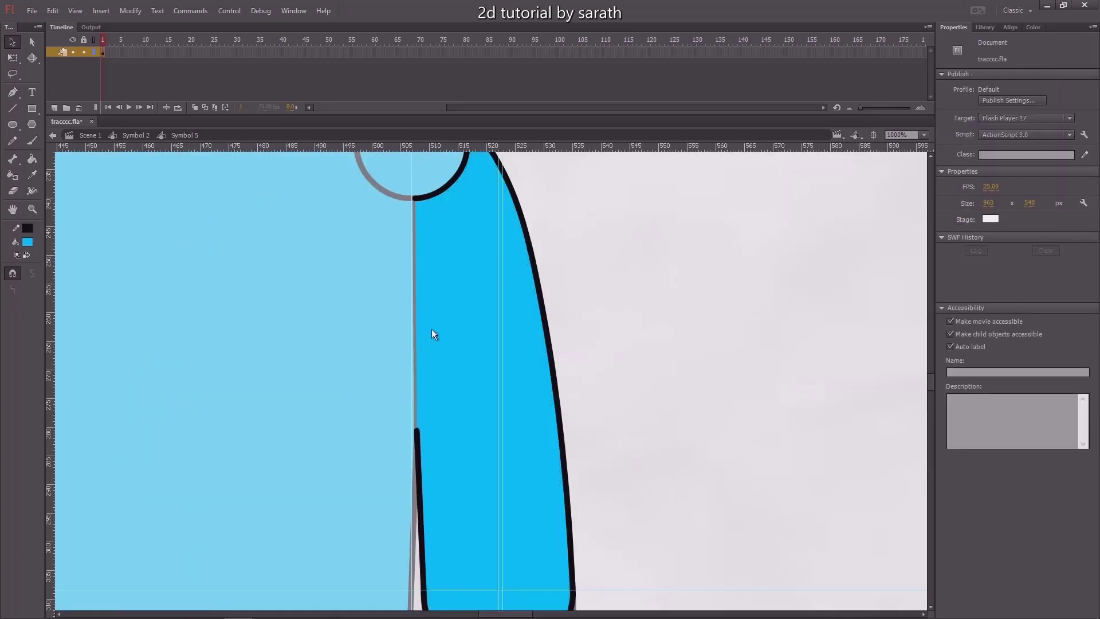
left_click_drag(427, 267, 450, 322)
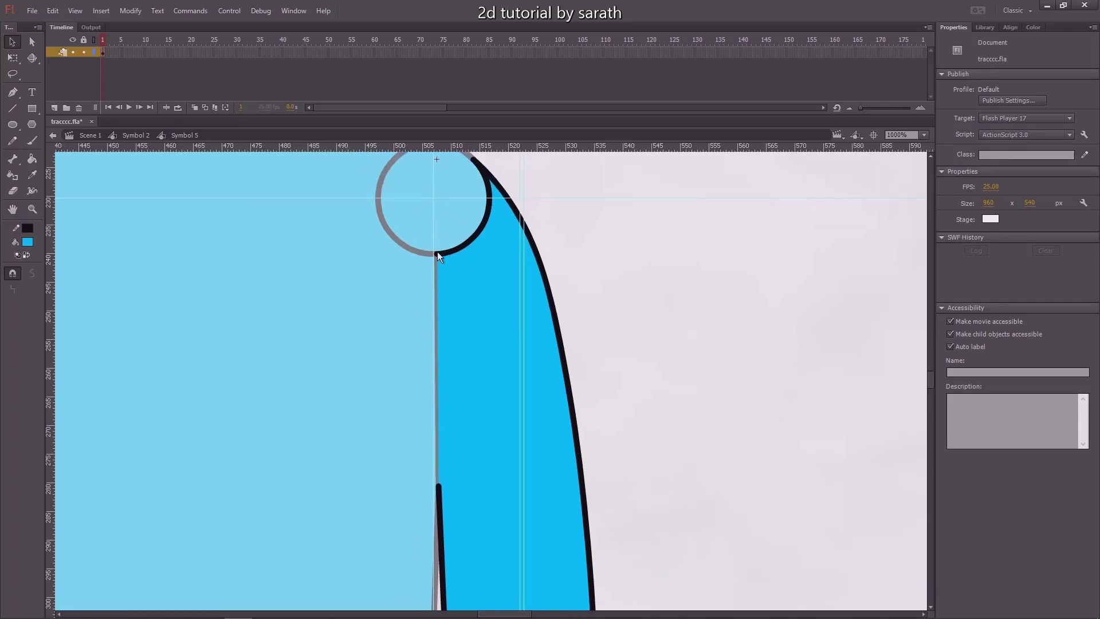
left_click_drag(437, 253, 421, 266)
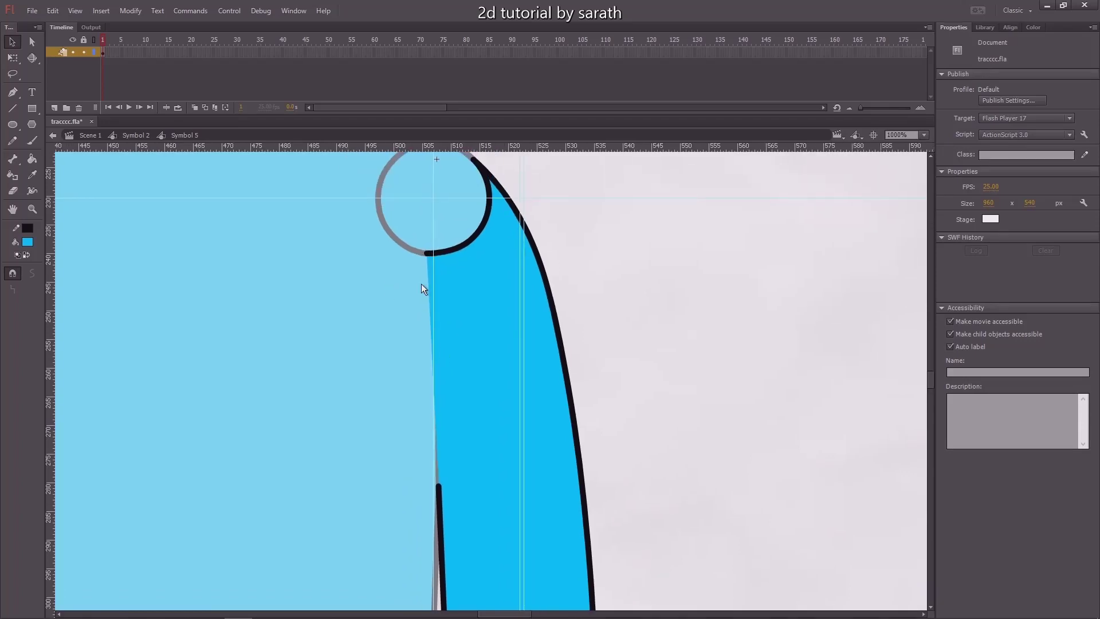
key("s")
left_click(431, 324)
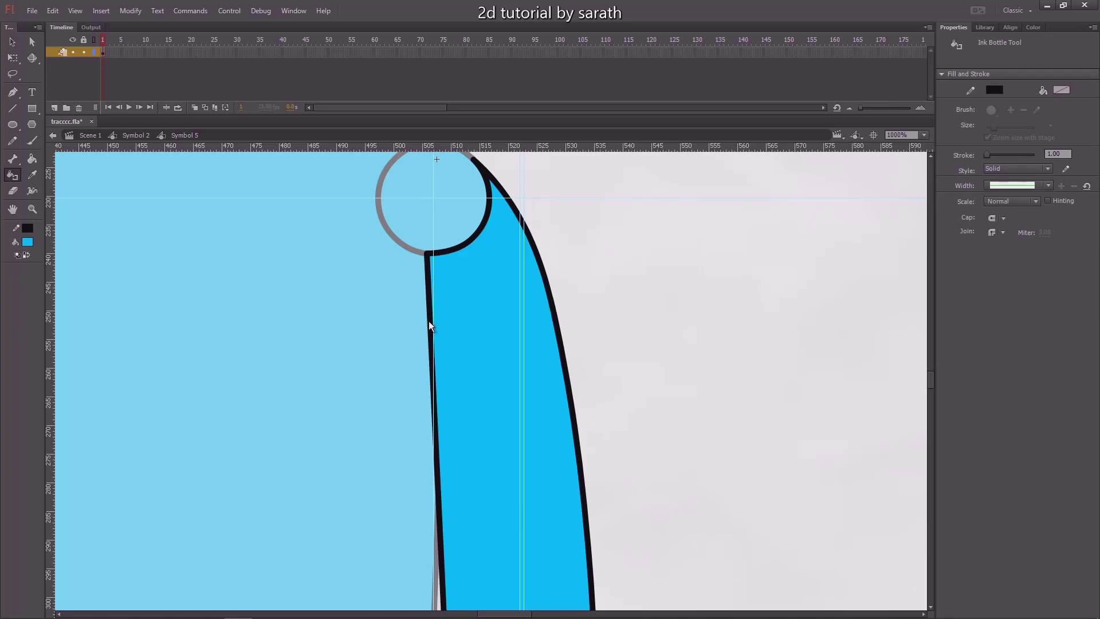
Step: Draw a straight line across the shoulder notch from the outer outline's upper end to the inner edge's upper corner
key("v")
scroll(573, 315, "up", 3)
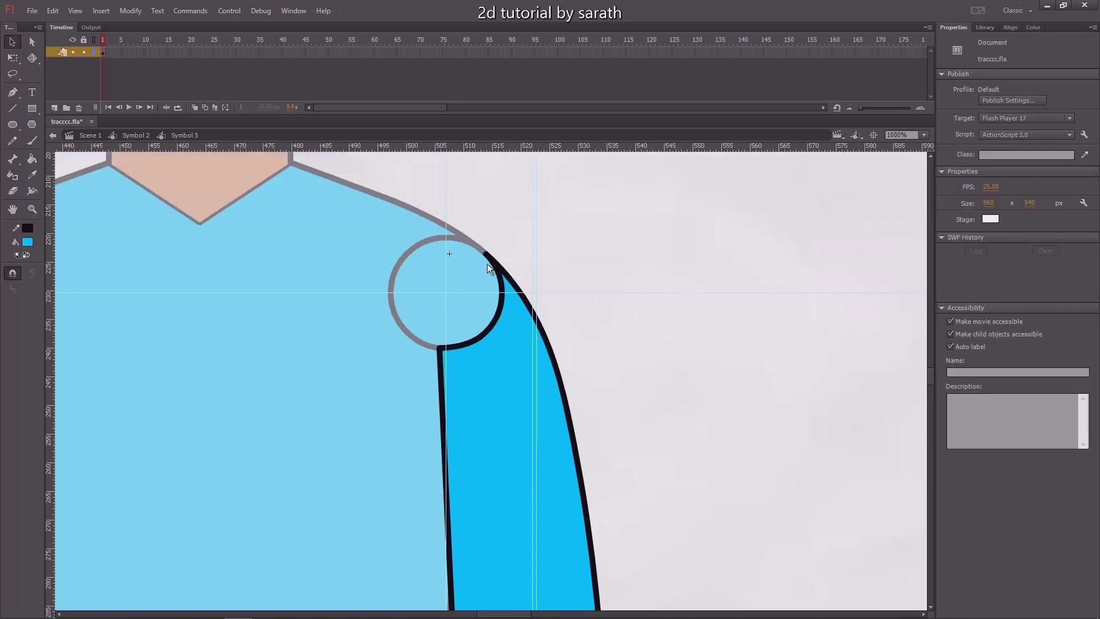
key("n")
left_click_drag(486, 255, 437, 348)
key("ctrl+z")
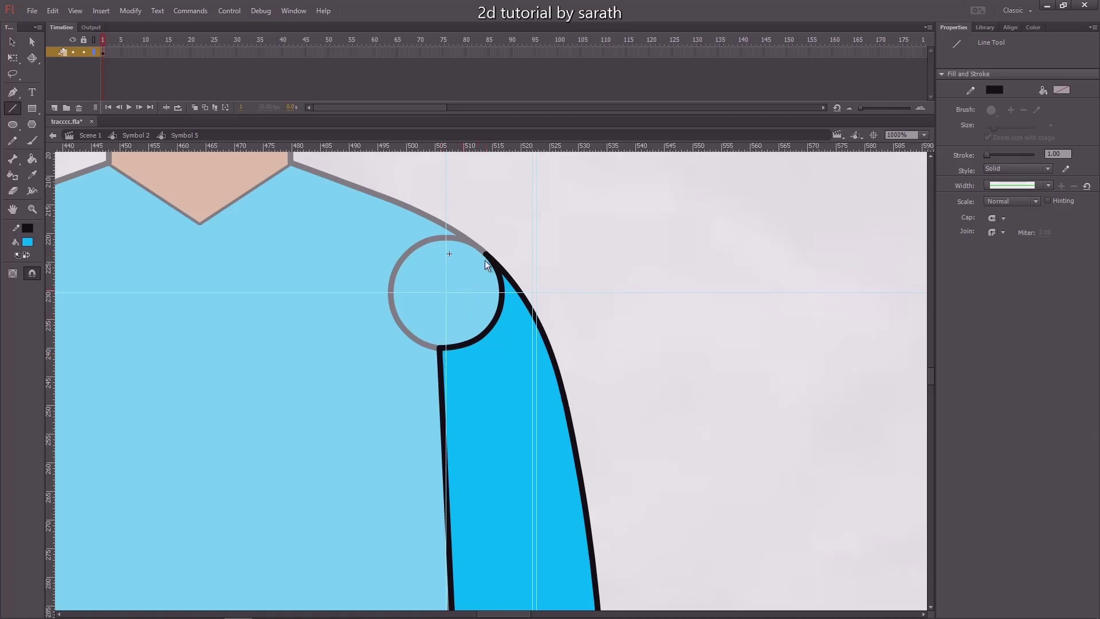
left_click_drag(485, 256, 440, 348)
Step: Fill the shoulder notch with the sleeve blue, delete the circle arc inside it and return to the parent symbol
key("v")
key("k")
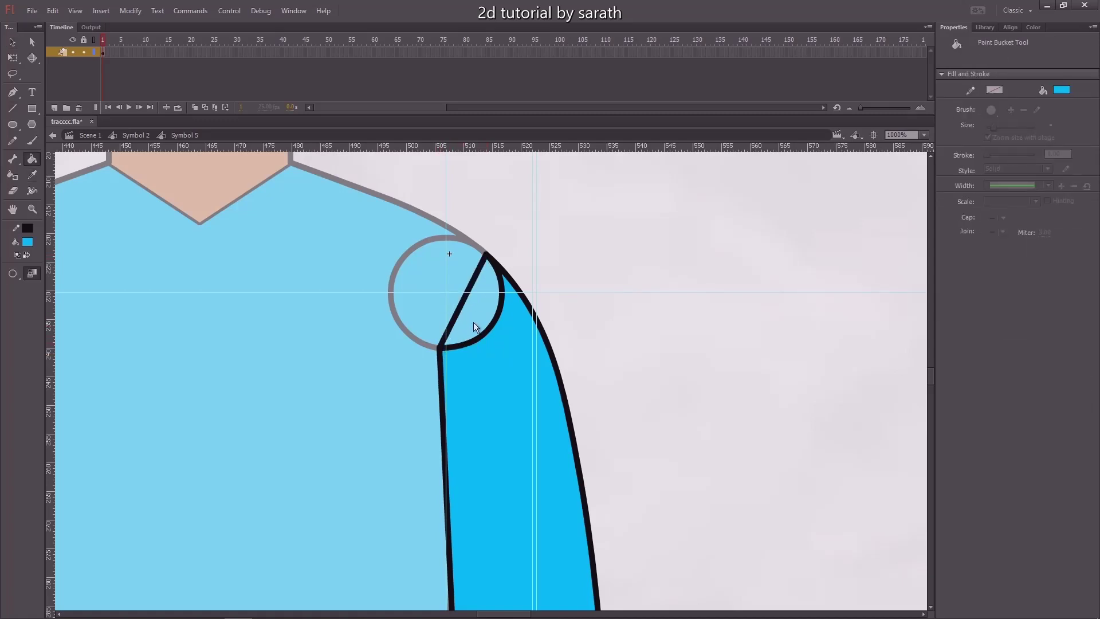
left_click(473, 323)
key("v")
left_click(495, 323)
key("Delete")
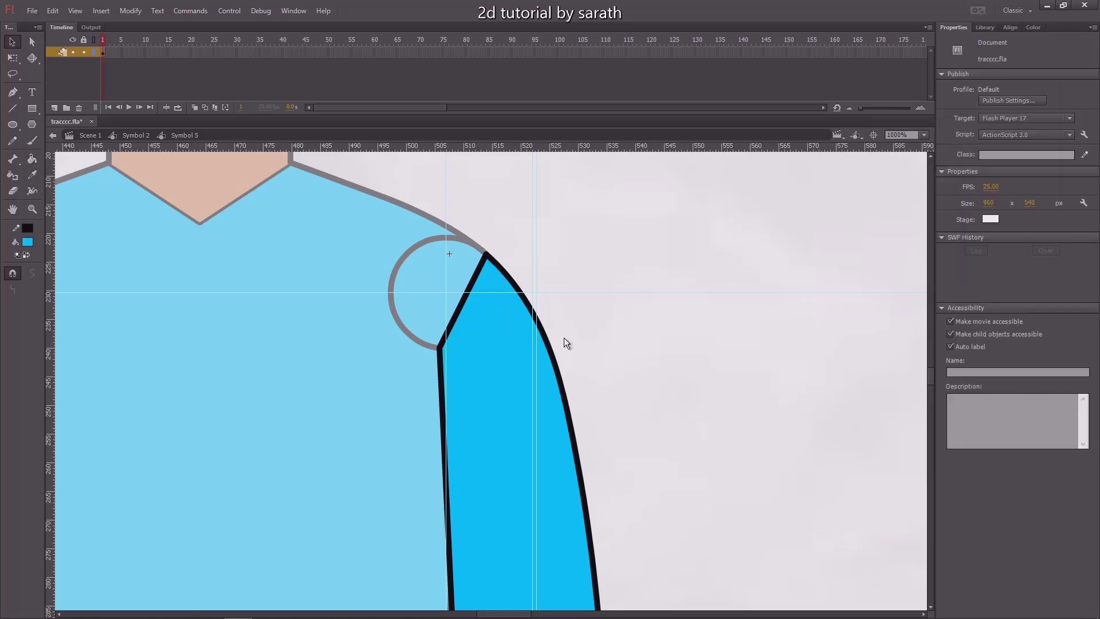
double_click(599, 339)
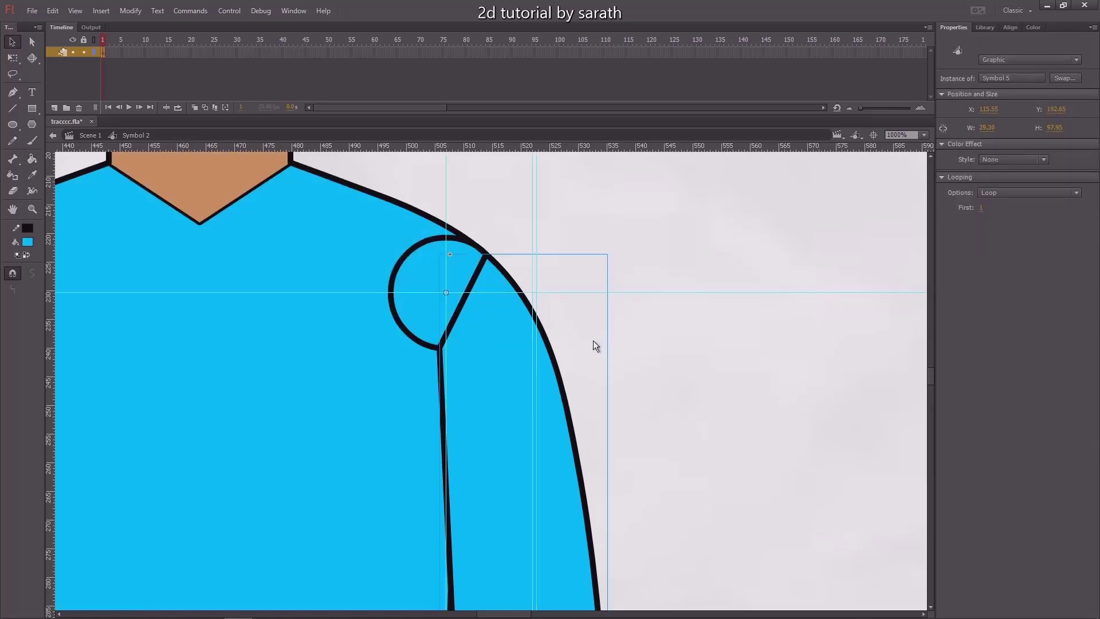
Step: Try rotating the upper arm symbol about its shoulder pivot to check the shoulder joint
key("ctrl+minus")
key("ctrl+minus")
key("q")
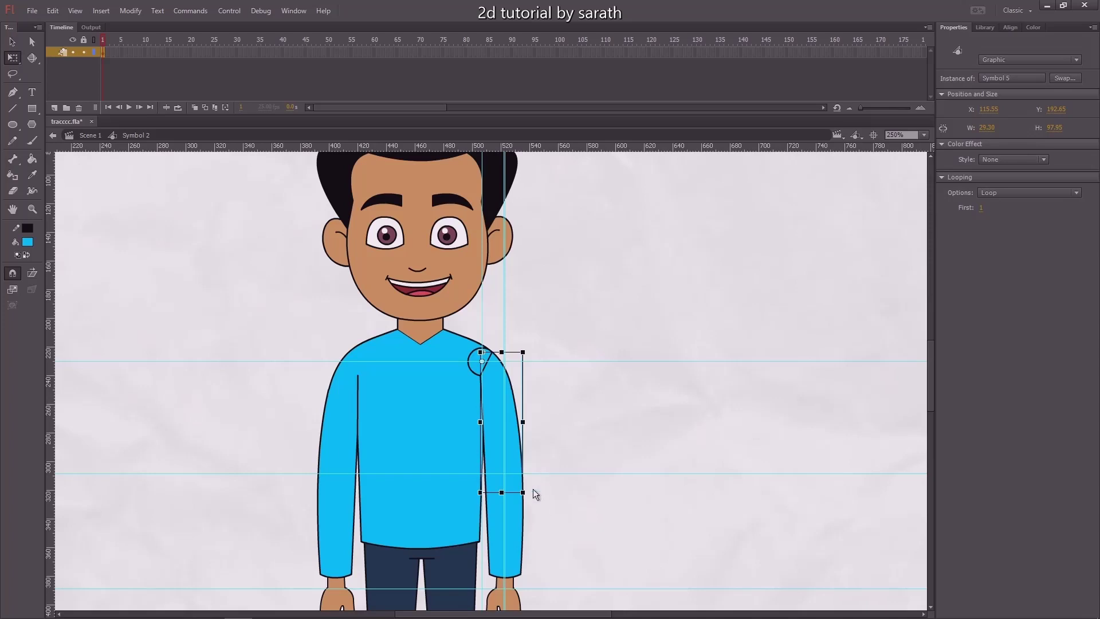
mouse_move(533, 490)
left_mouse_down()
mouse_move(570, 484)
mouse_move(621, 443)
mouse_move(522, 497)
mouse_move(445, 487)
mouse_move(609, 448)
mouse_move(573, 476)
mouse_move(463, 481)
mouse_move(523, 496)
left_mouse_up()
key("v")
key("ctrl+equal")
scroll(544, 256, "up", 2)
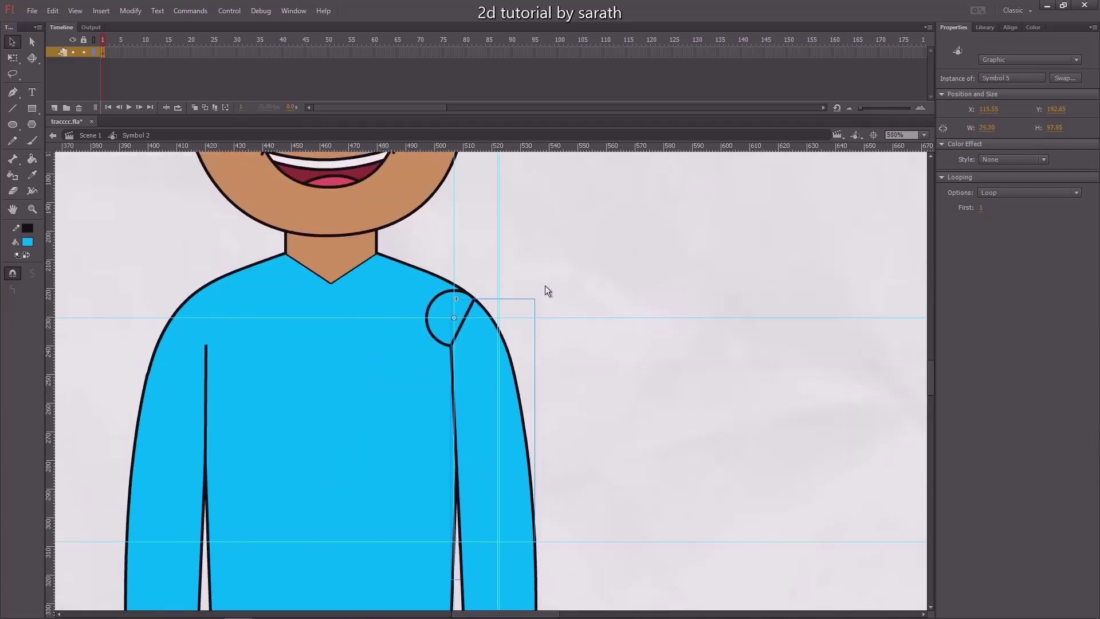
Step: Place a vertical guide along the opposite arm's armpit line, at about 420 on the horizontal ruler
left_click(538, 290)
scroll(558, 290, "down", 2)
scroll(558, 290, "left", 1)
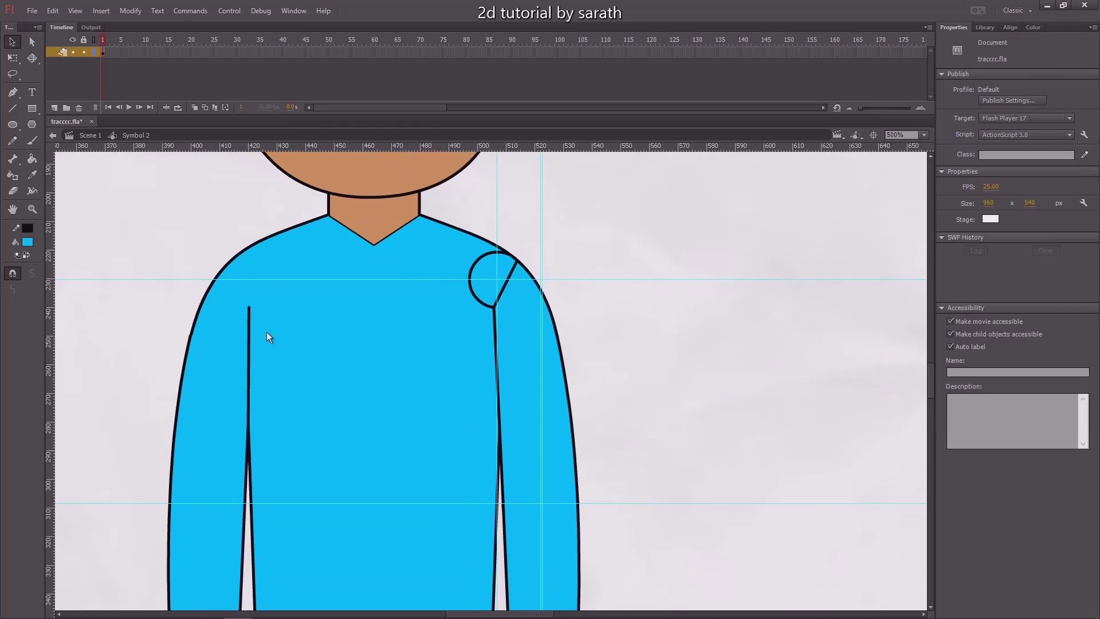
key("ctrl+minus")
scroll(562, 323, "down", 1)
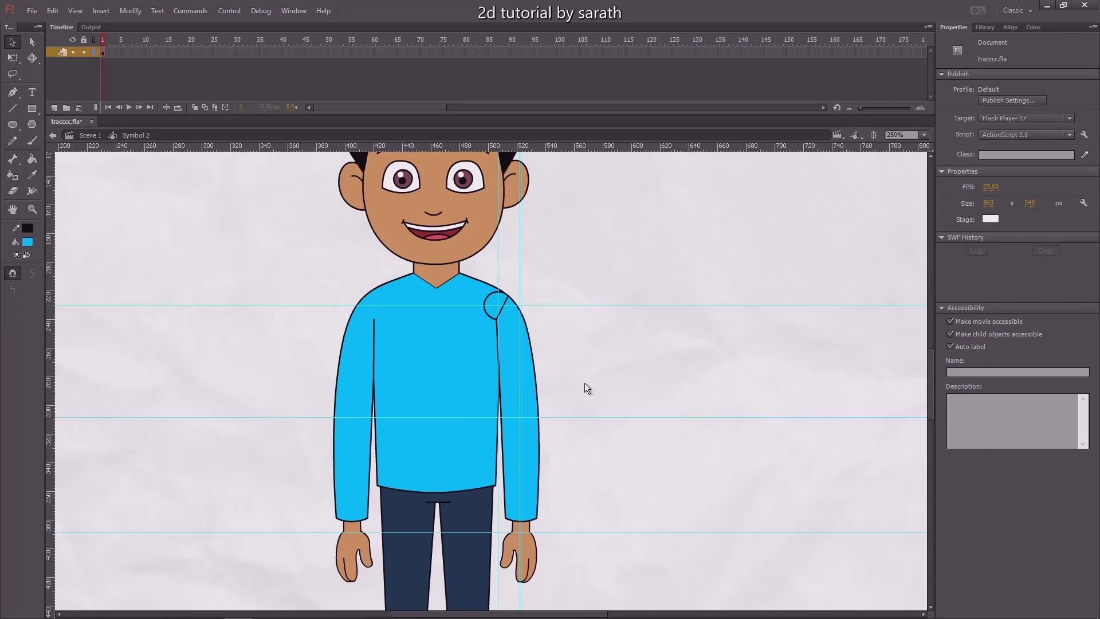
left_click(519, 370)
key("ctrl+equal")
left_click_drag(183, 385, 248, 334)
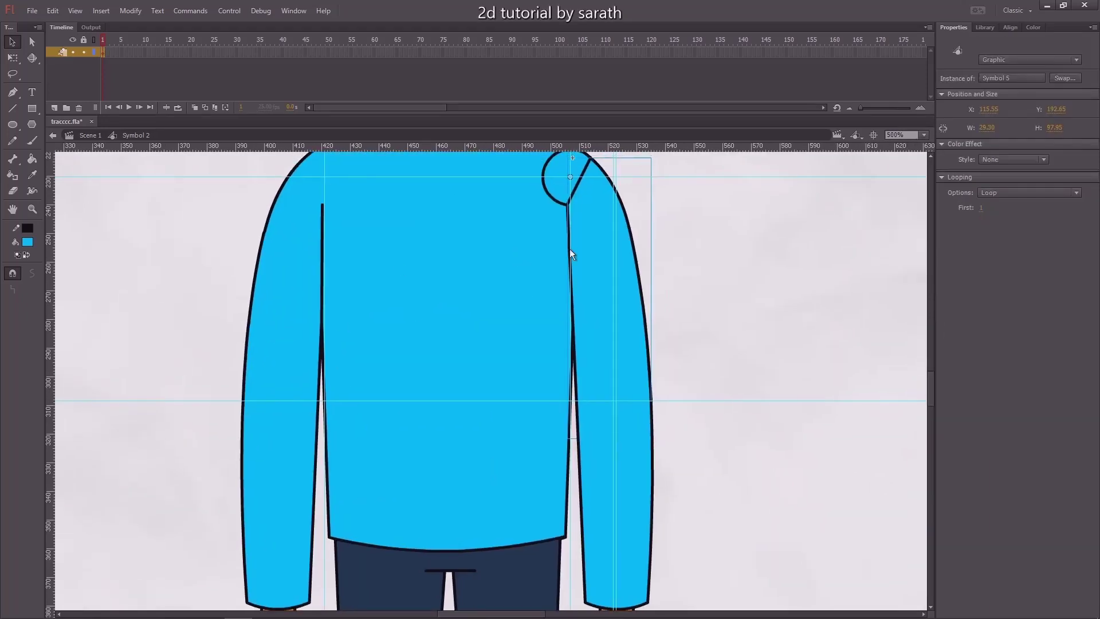
scroll(655, 311, "up", 2)
left_click(648, 311)
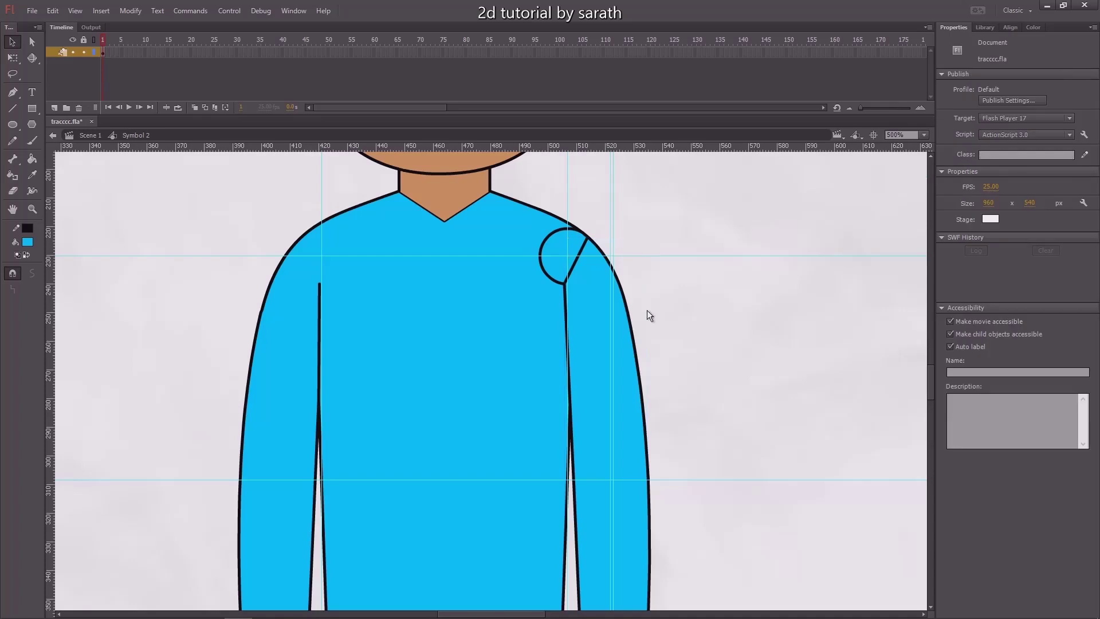
Step: Duplicate the shoulder circle with its fill in place, nudging the copy diagonally off the original and back
left_click(554, 251)
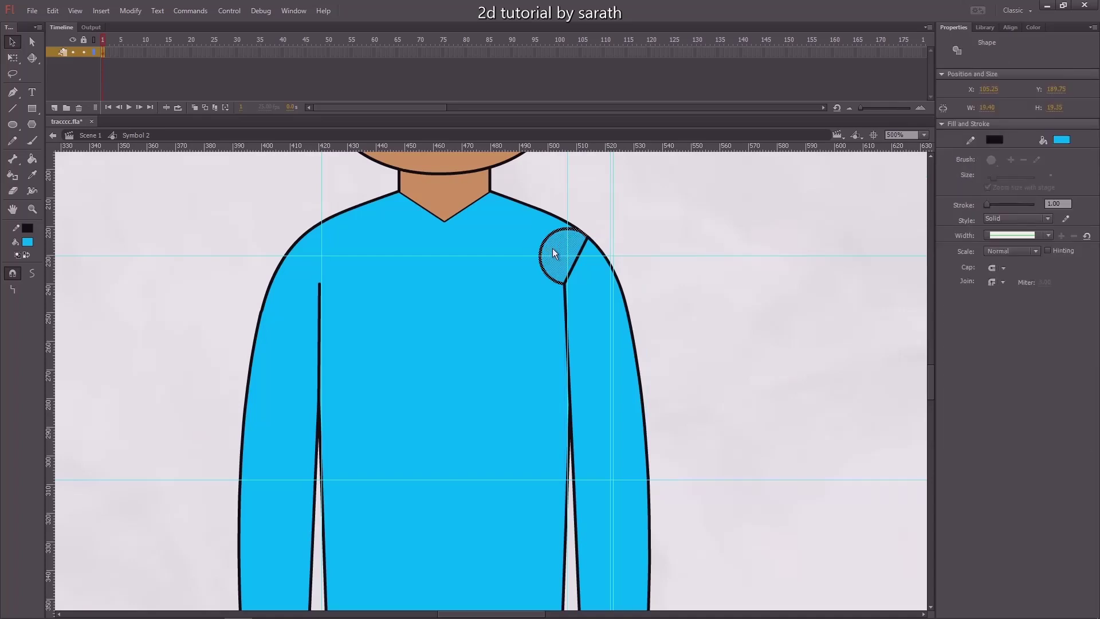
key("Right")
key("Right")
key("Down")
key("Down")
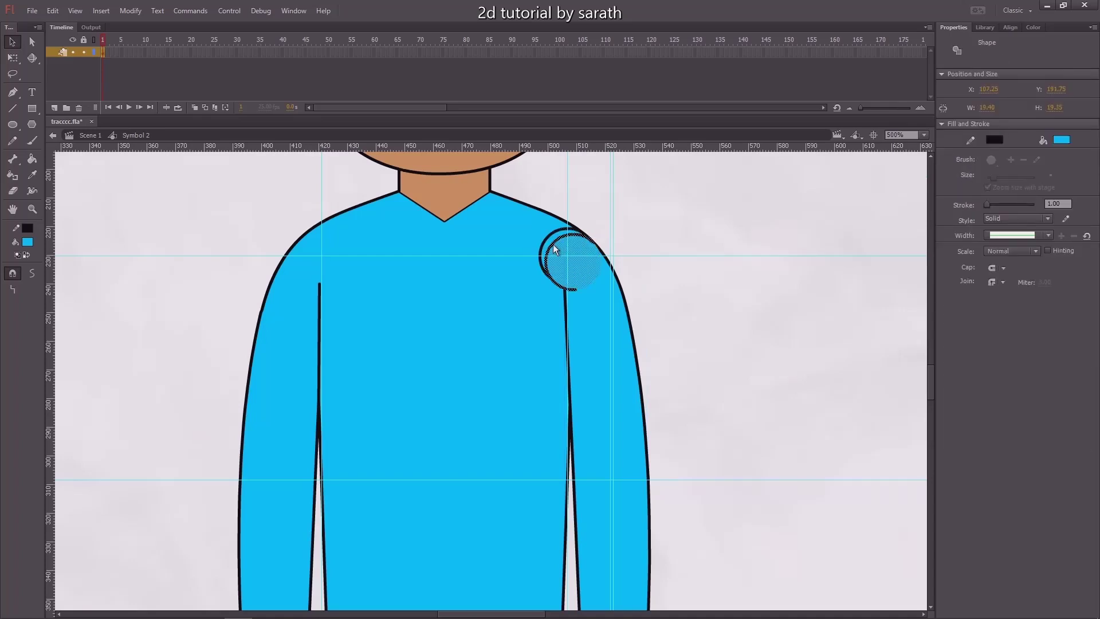
key("Left")
key("Left")
key("Up")
key("Up")
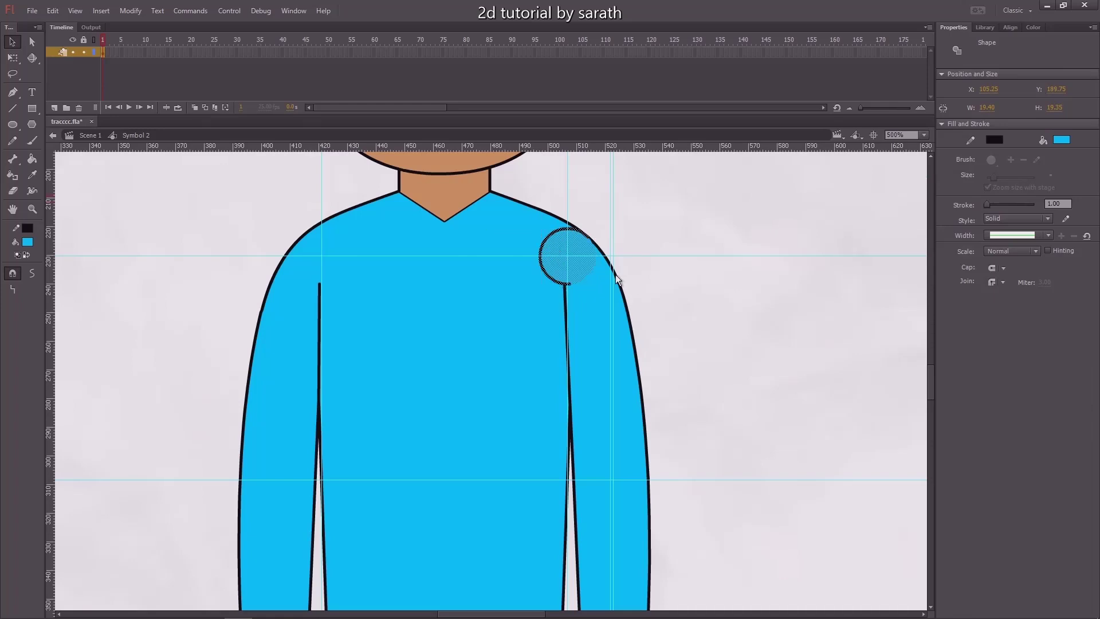
Step: Move the duplicated shoulder circle horizontally across the chest onto the opposite shoulder, at the vertical guide near 420
key("Left")
key("Left")
key("Left")
key("Left")
key("Left")
key("Left")
key("Left")
key("Left")
key("Left")
key("Left")
key("Left")
key("Left")
key("Left")
key("Left")
key("Left")
key("Left")
key("Left")
key("Left")
key("Left")
key("Left")
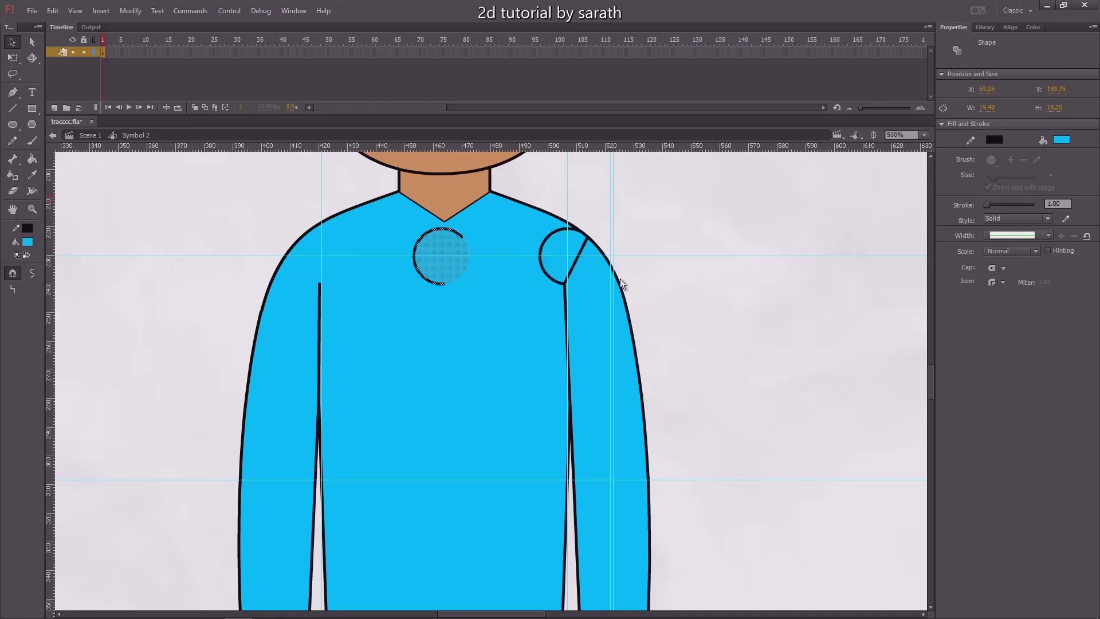
key("Left")
key("Left")
key("Left")
key("Left")
key("Left")
key("Left")
key("Left")
key("Left")
key("Left")
key("Left")
key("Left")
key("Left")
key("Left")
key("Left")
key("Left")
key("Left")
key("Left")
key("Left")
key("Left")
key("Left")
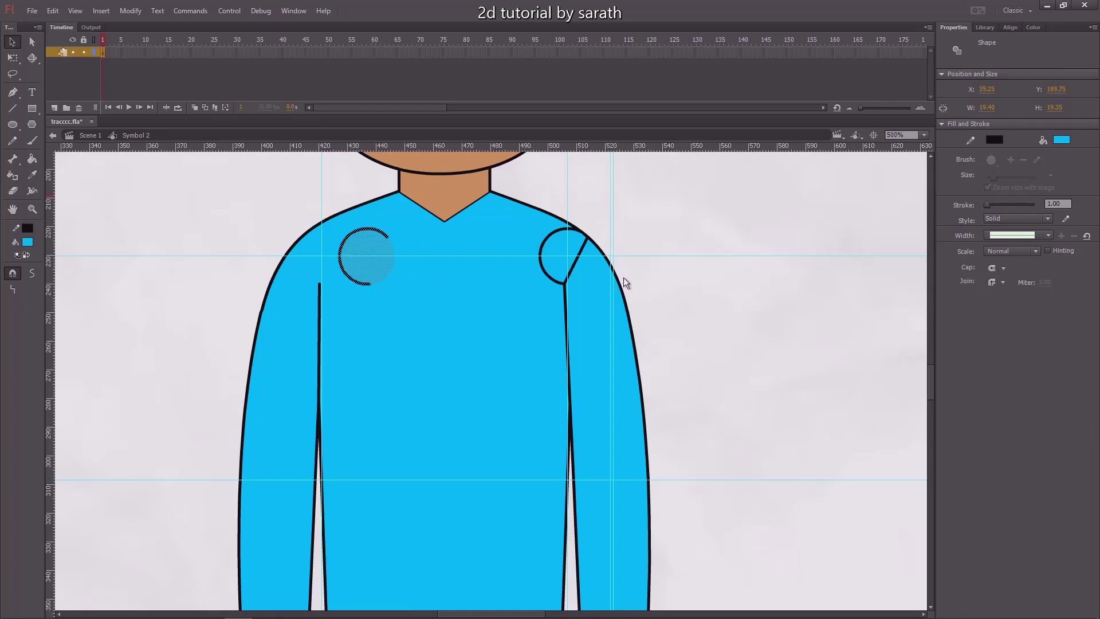
key("Left")
key("Left")
key("Left")
key("Left")
key("Left")
key("Left")
key("Left")
key("Left")
key("Left")
key("Left")
key("Left")
key("Left")
key("Left")
key("Left")
key("Left")
key("Left")
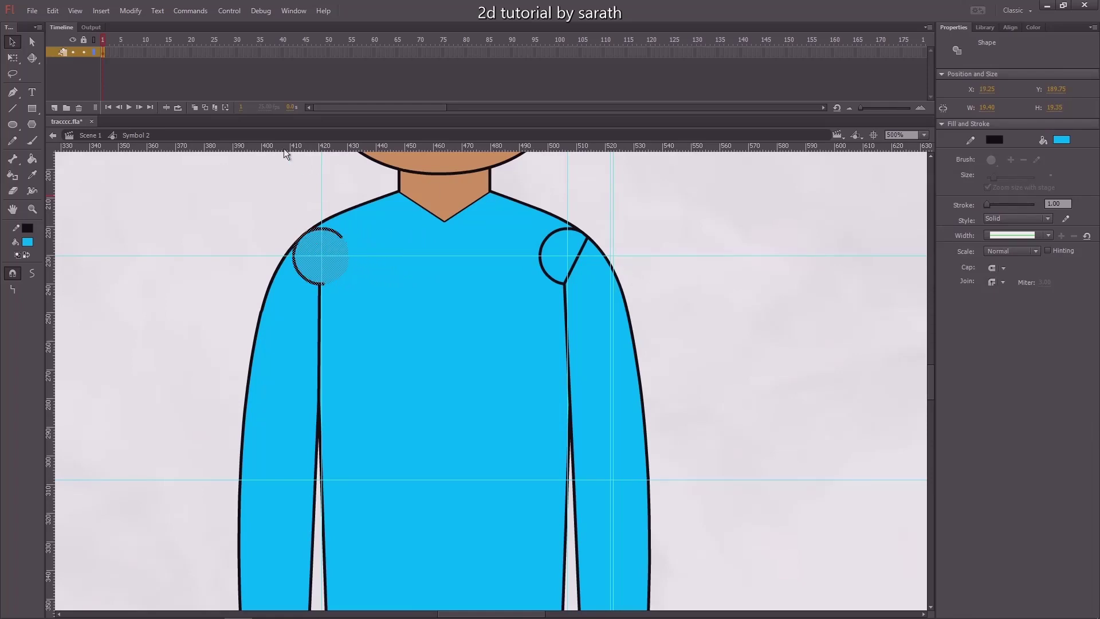
Step: Flip the circle copy horizontally and nudge it slightly so its centre sits on the crossing of the shoulder guides
left_click(133, 14)
mouse_move(163, 155)
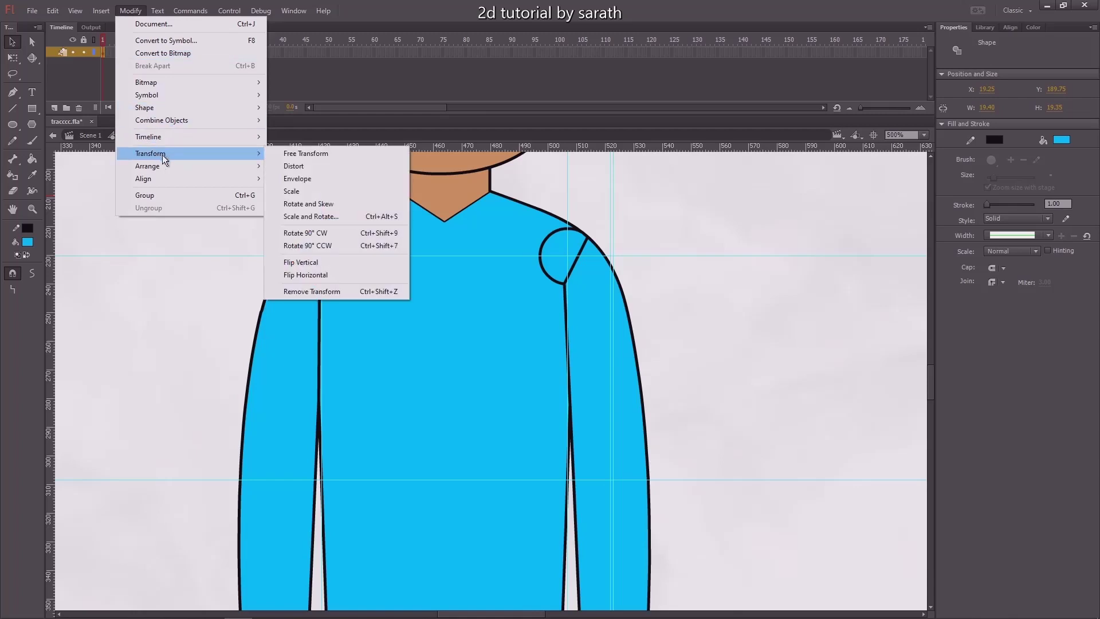
left_click(328, 274)
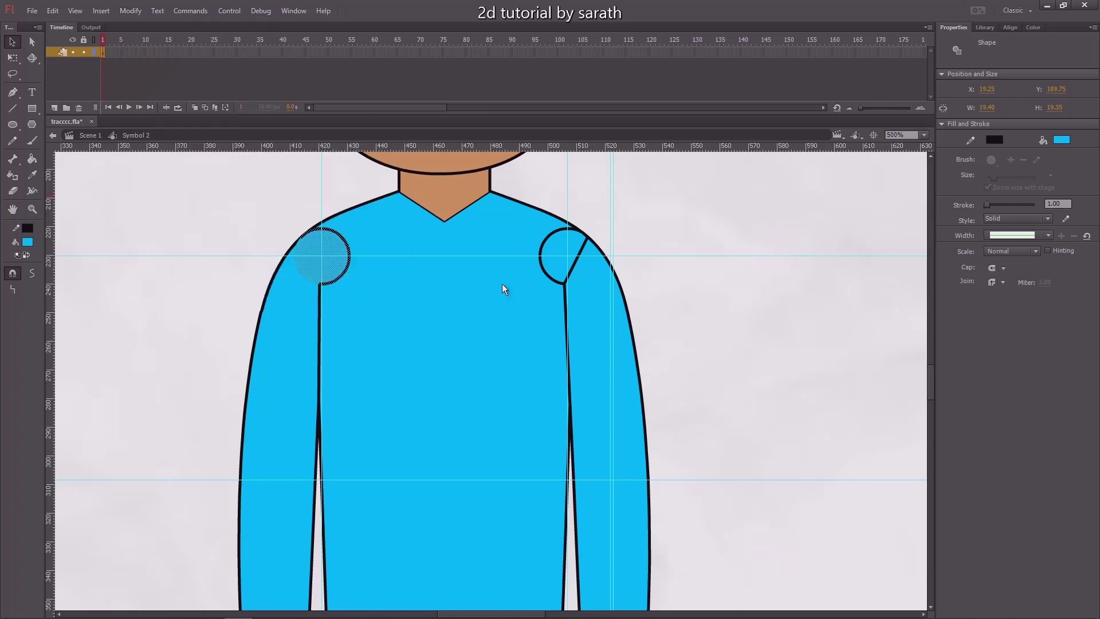
key("ctrl+=")
key("ctrl+=")
key("q")
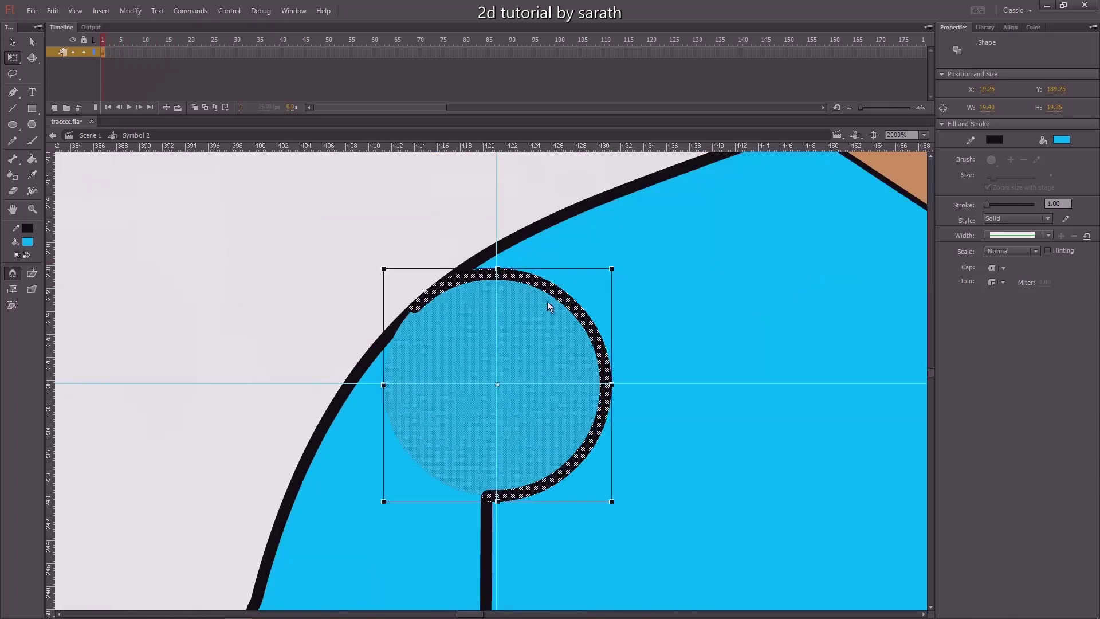
key("Left")
key("Left")
key("Up")
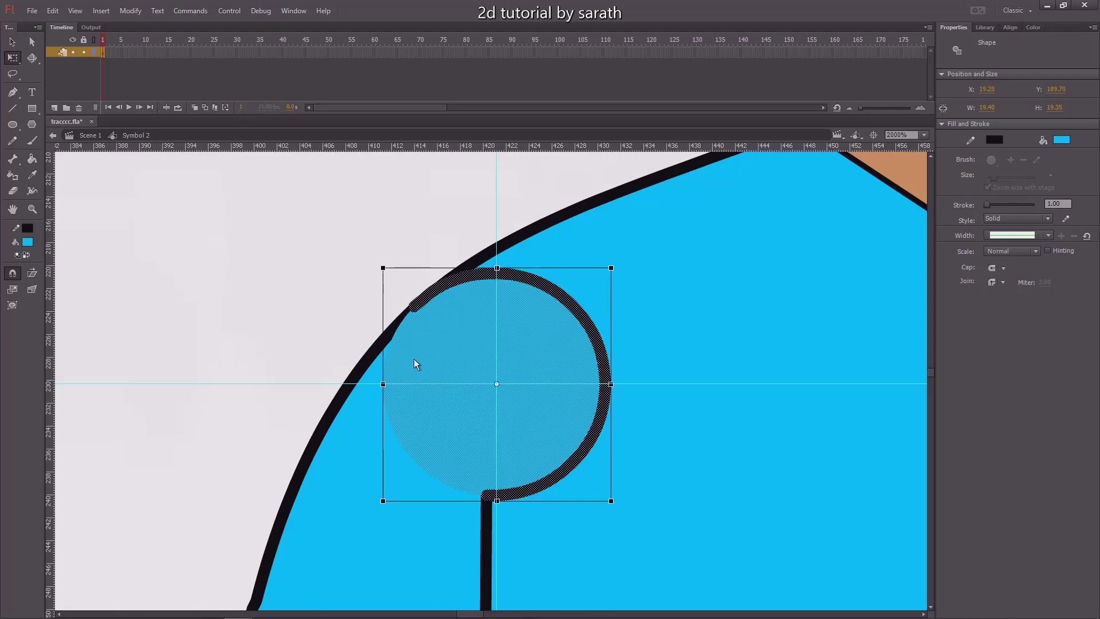
Step: Close the open arc of the copied shoulder circle with a black outline using the Ink Bottle, and select the whole circle
key("s")
left_click(388, 360)
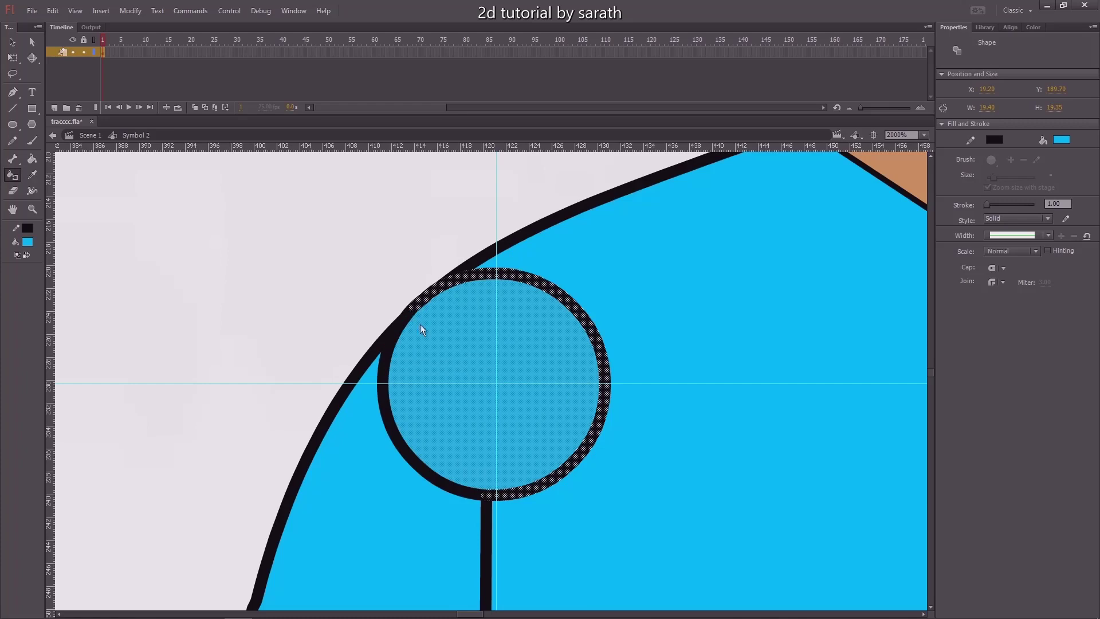
key("v")
left_click(333, 272)
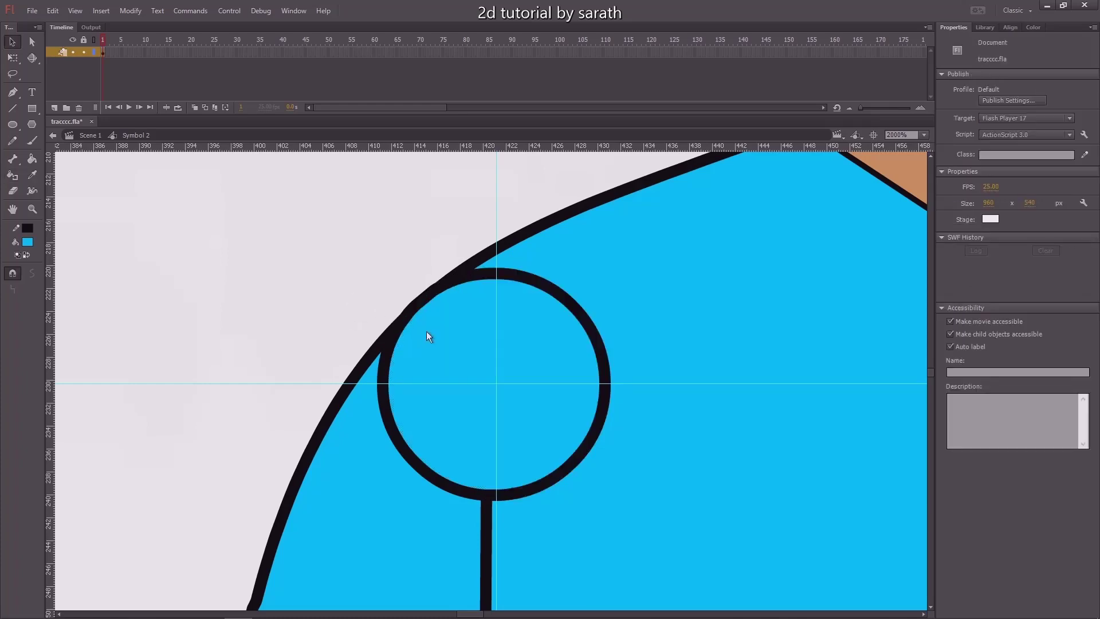
double_click(438, 344)
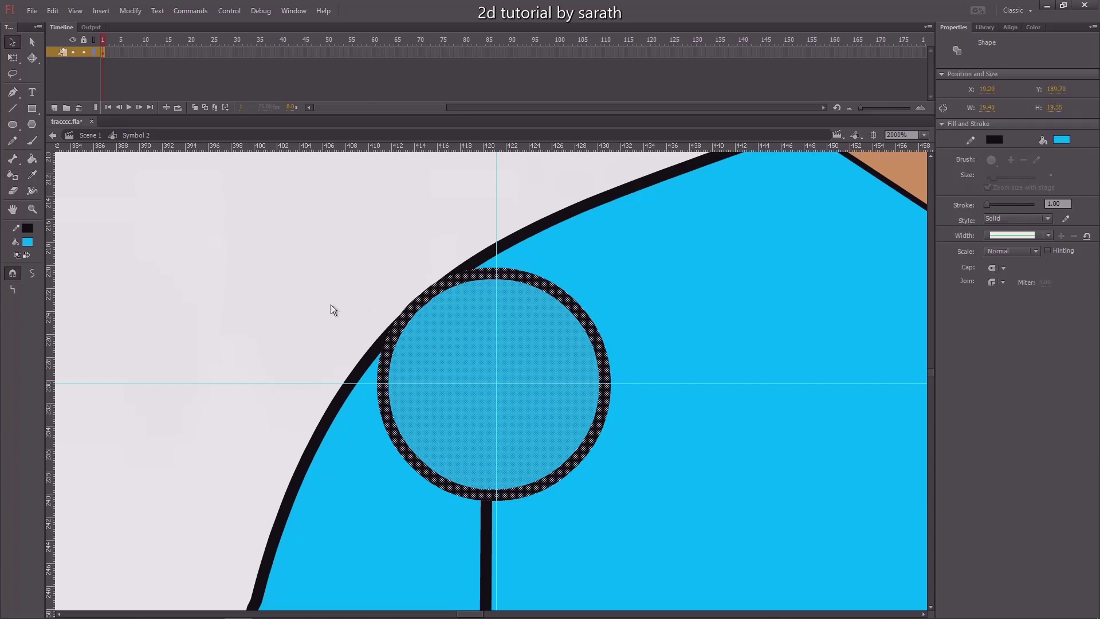
Step: Delete the original arm below the copied circle, including its sleeve fill, outlines, hand and leftover cuff line
left_click_drag(361, 454, 306, 353)
left_click(307, 391)
key("ctrl+minus")
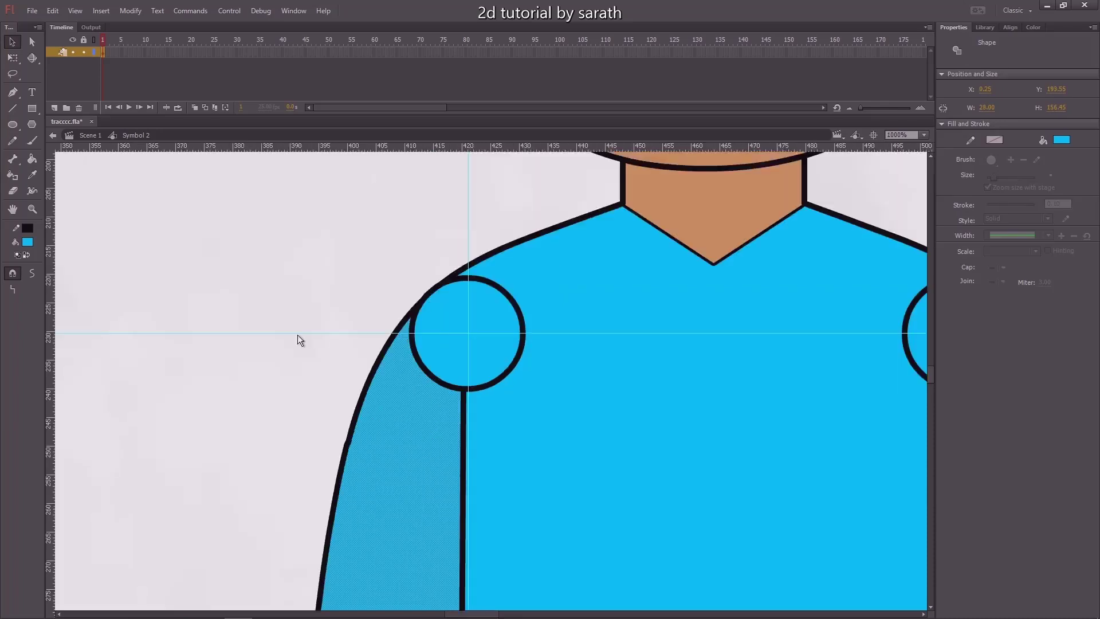
key("ctrl+minus")
key("ctrl+minus")
left_click_drag(356, 342, 290, 254)
left_click(355, 351)
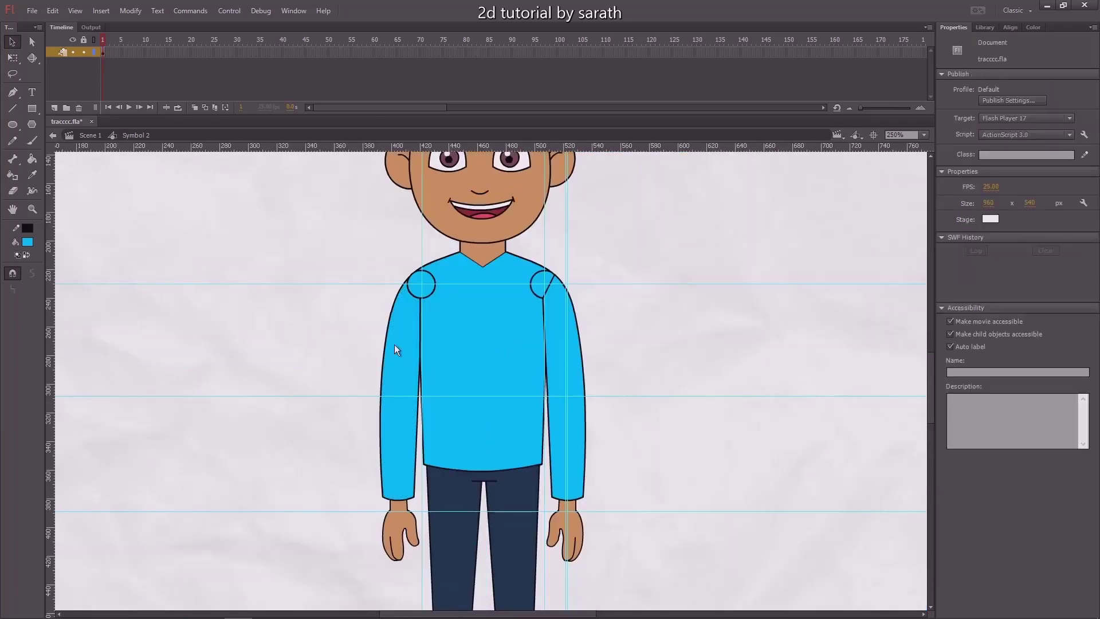
left_click(401, 351)
key("Delete")
left_click(391, 329)
key("Delete")
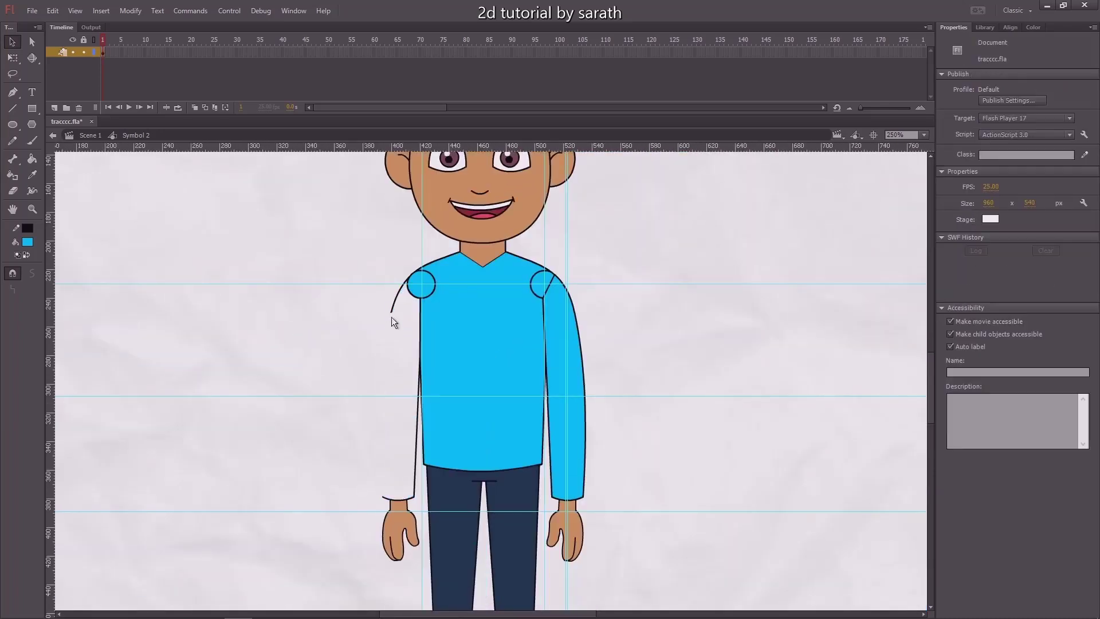
left_click(391, 316)
key("Delete")
left_click(414, 479)
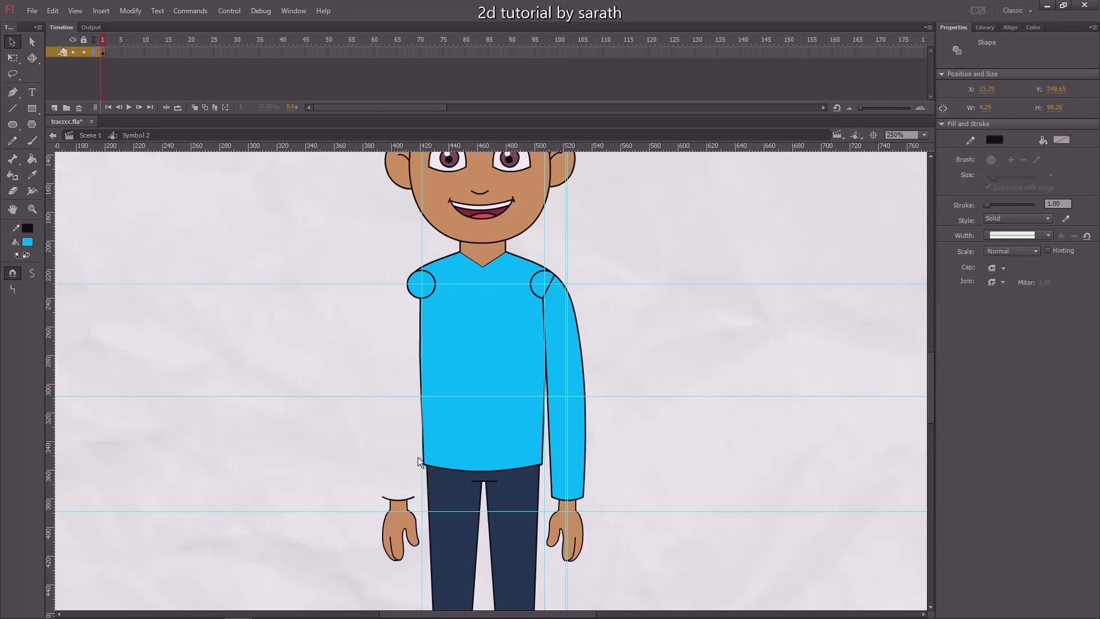
key("Delete")
left_click(397, 521)
key("Delete")
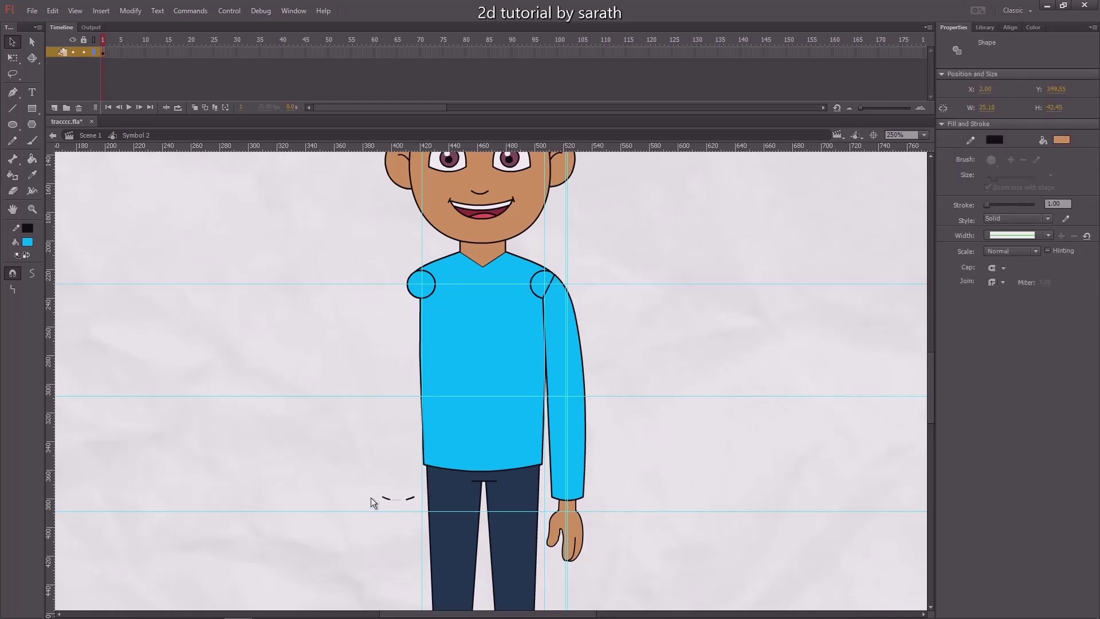
left_click_drag(369, 494, 423, 514)
key("Delete")
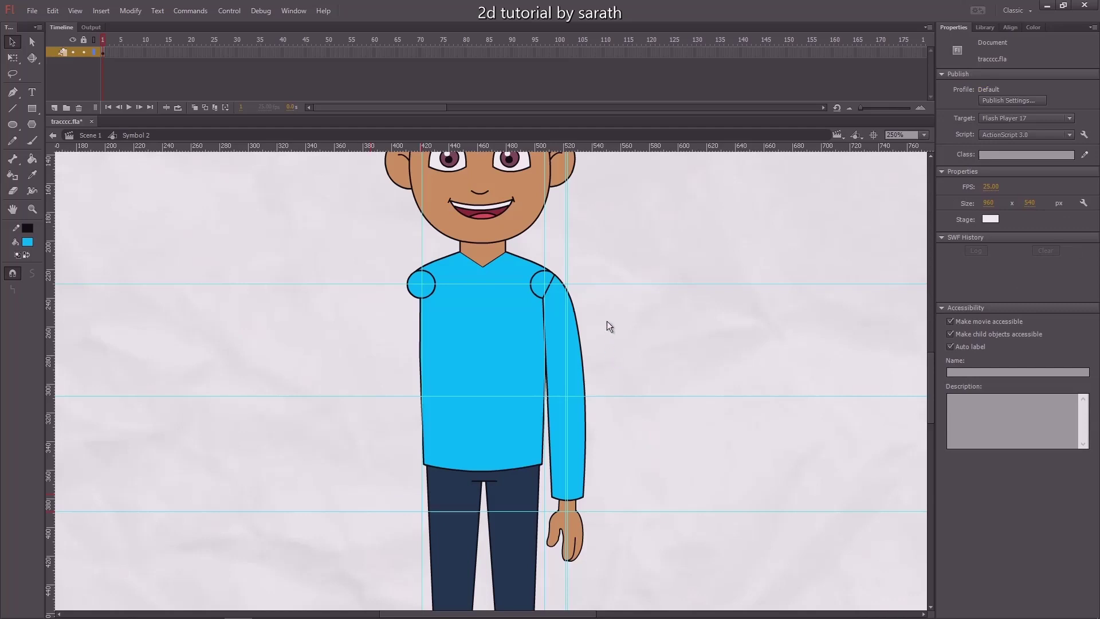
Step: Duplicate the finished arm's symbols together in place, nudging the copy diagonally off the original and back
left_click_drag(607, 321, 579, 550)
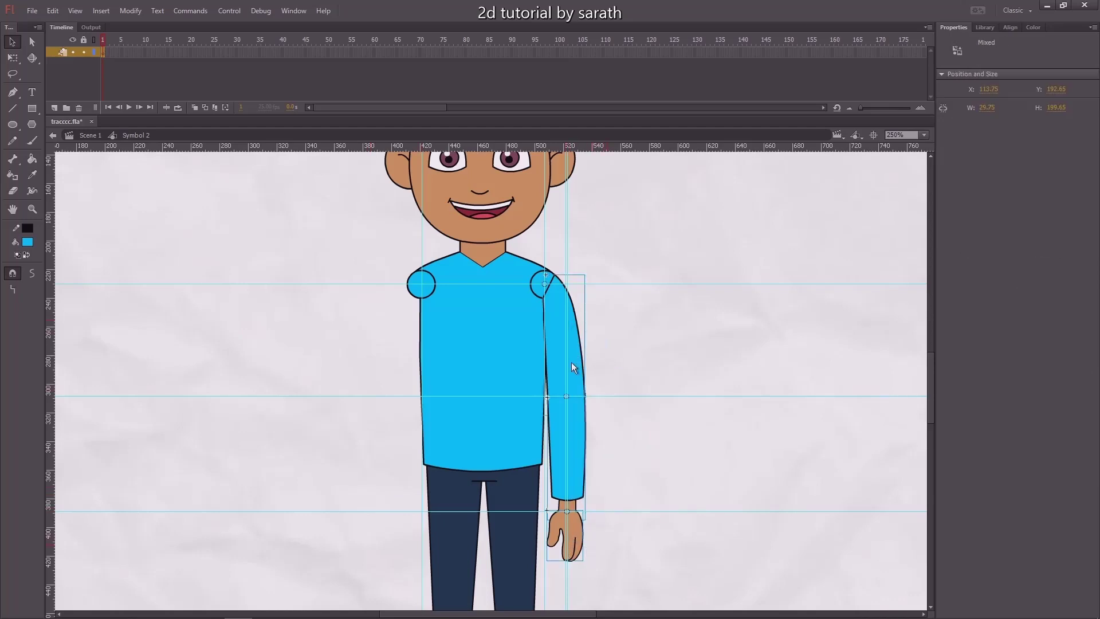
key("Right")
key("Right")
key("Right")
key("Right")
key("Down")
key("Down")
key("Down")
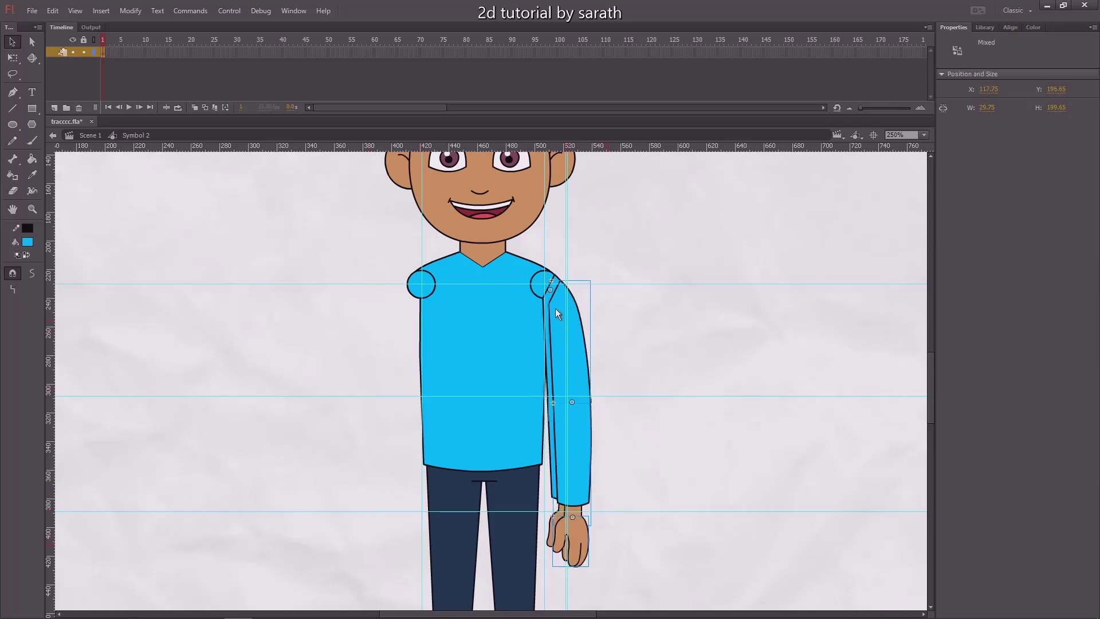
key("Down")
scroll(555, 309, "up", 2)
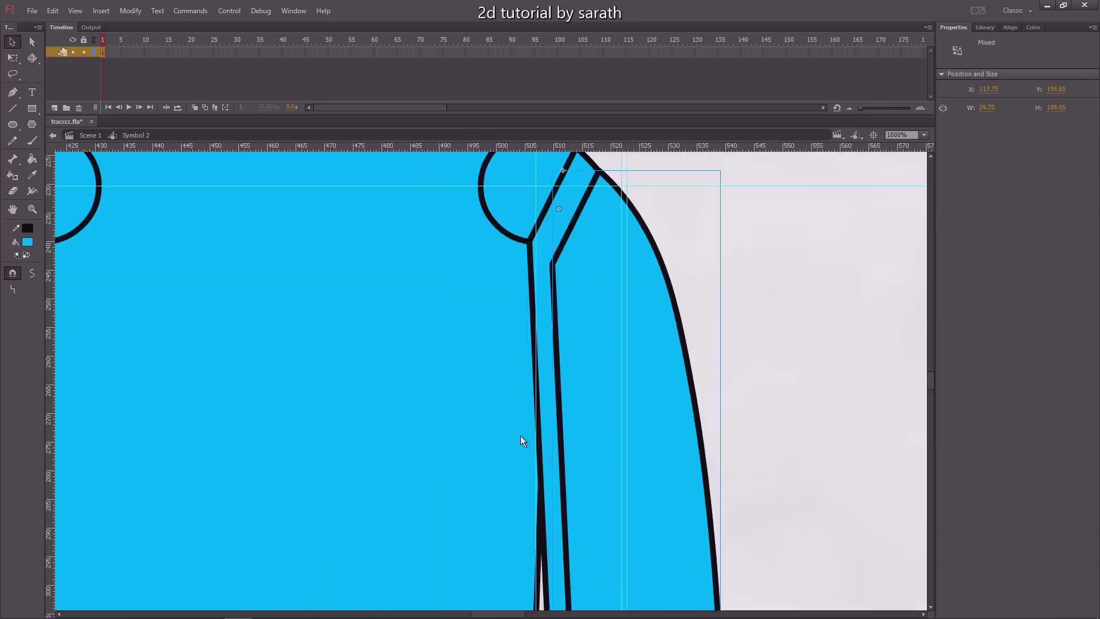
left_click_drag(520, 436, 543, 490)
left_click_drag(600, 305, 565, 298)
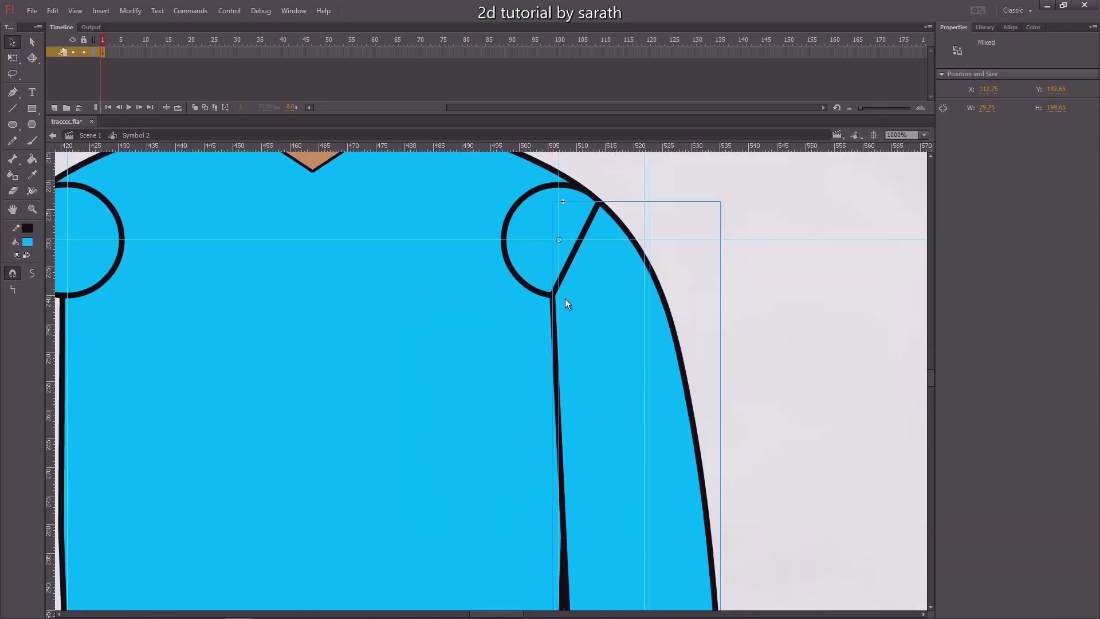
Step: Move the duplicated arm horizontally across the torso to the opposite shoulder circle
key("Left")
key("Left")
key("Left")
key("Left")
key("Left")
key("Left")
key("Left")
key("Left")
key("Left")
key("Left")
key("Left")
key("Left")
key("Left")
key("Left")
key("Left")
key("Left")
key("Left")
key("Left")
key("Left")
key("Left")
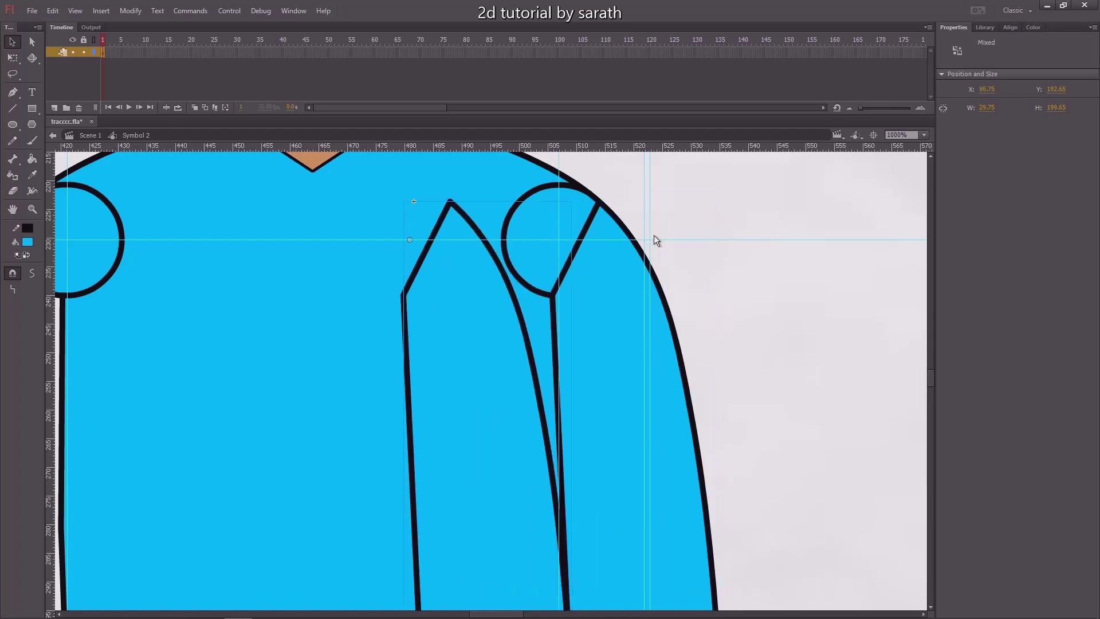
key("ctrl+minus")
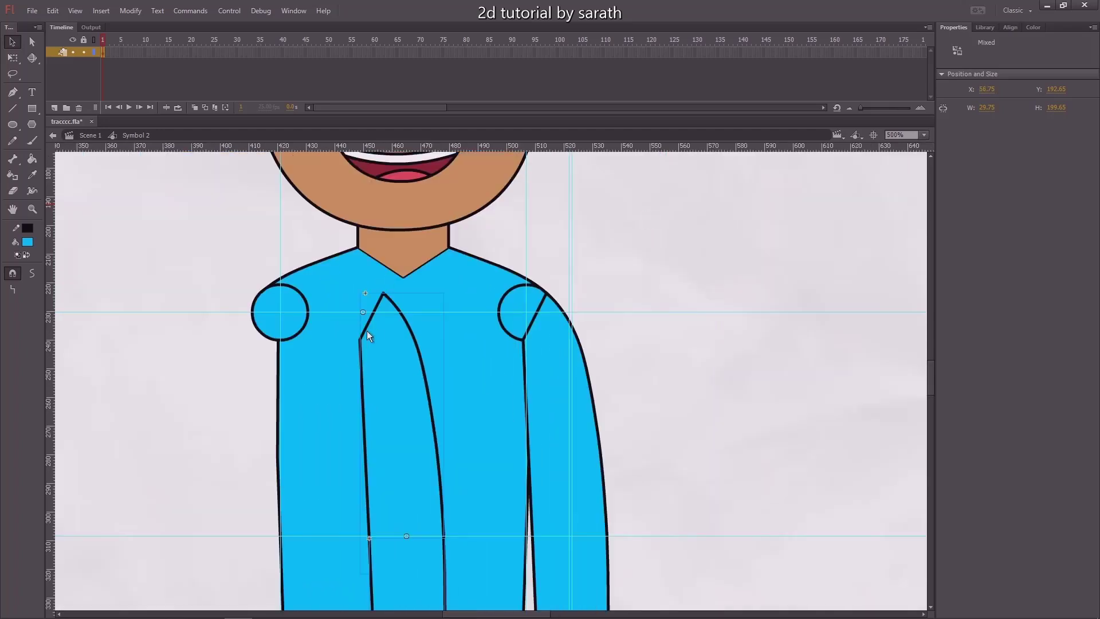
key("Left")
key("Left")
key("Left")
key("Left")
key("Left")
key("Left")
key("Left")
key("Left")
key("Left")
key("Left")
key("Left")
key("Left")
key("Left")
key("Left")
key("Left")
key("Left")
key("Left")
key("Left")
key("Left")
key("Left")
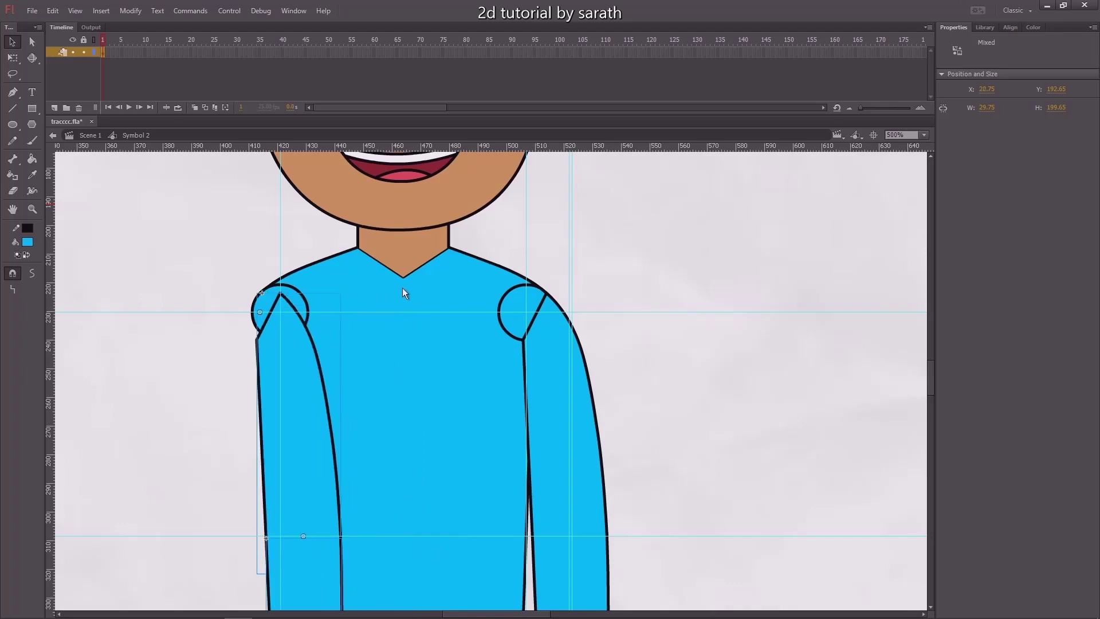
Step: Flip the duplicated arm horizontally and nudge it outward toward the opposite shoulder circle
left_click(131, 11)
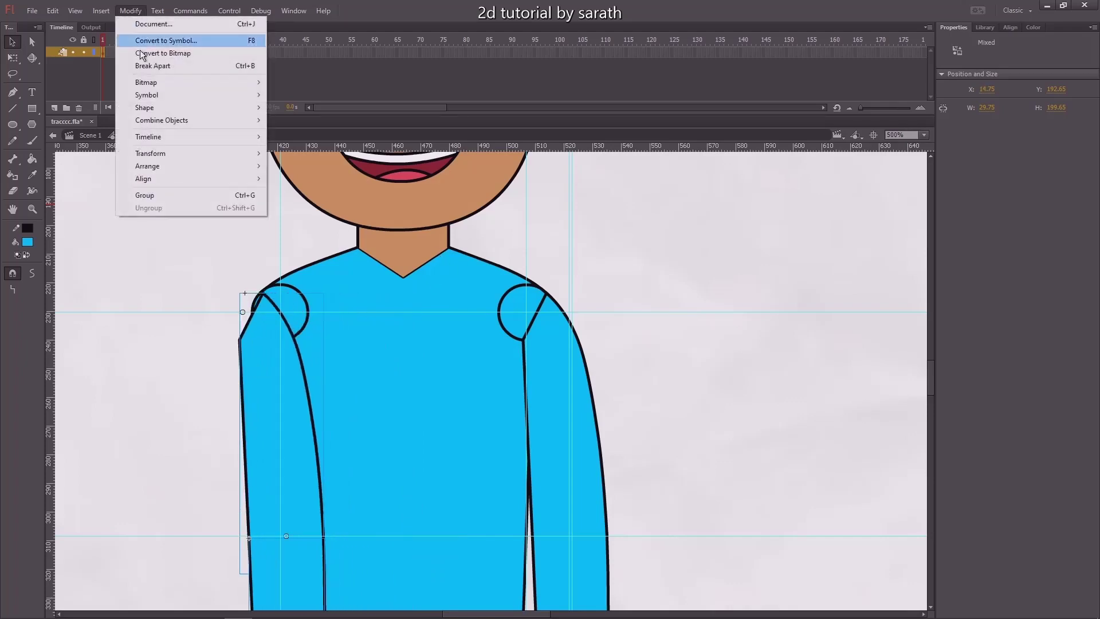
mouse_move(168, 154)
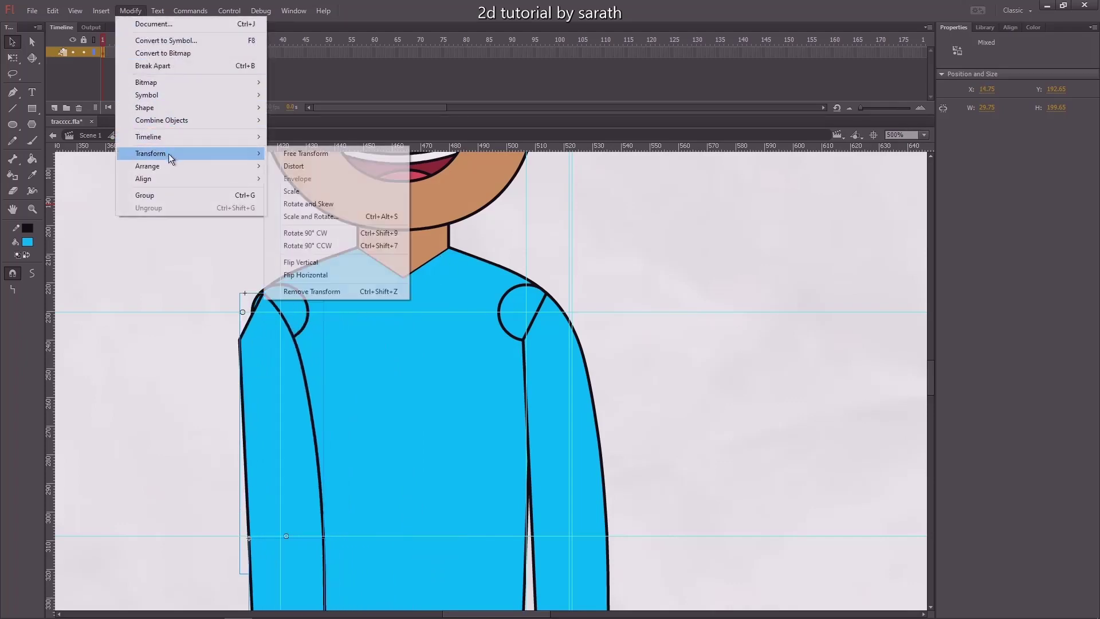
left_click(335, 275)
key("Left")
key("Left")
key("Left")
key("Left")
key("Left")
key("Left")
key("Left")
key("Left")
key("Left")
key("Left")
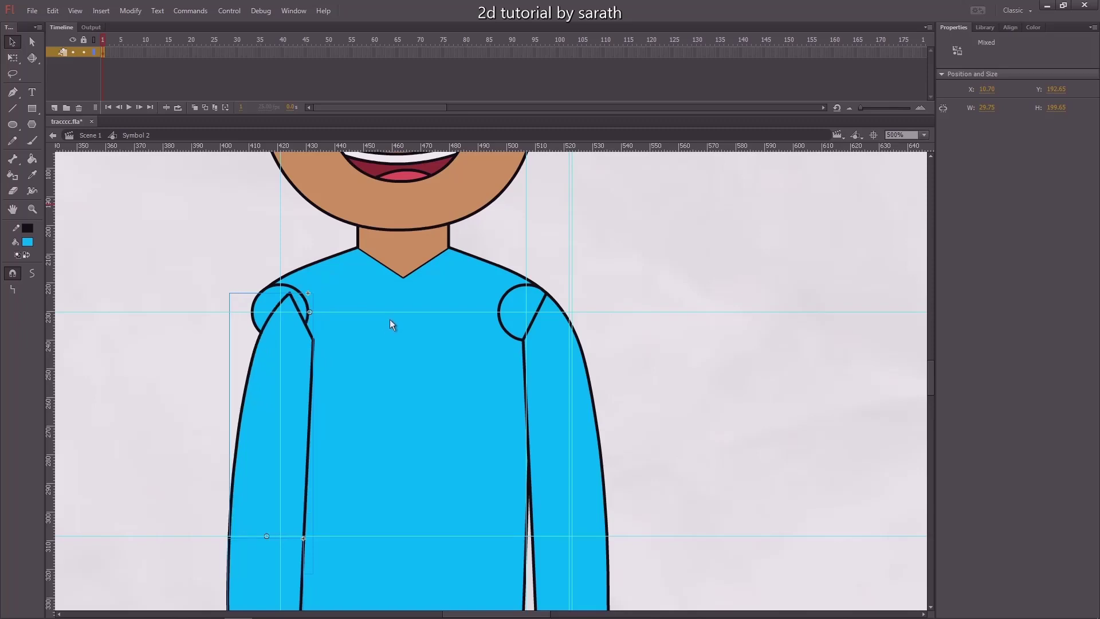
key("Left")
key("Left")
Step: Fine-nudge the mirrored arm until its shoulder pivot sits on the guide intersection and its outline meets the shoulder contour, and deselect it
key("ctrl+=")
key("ctrl+=")
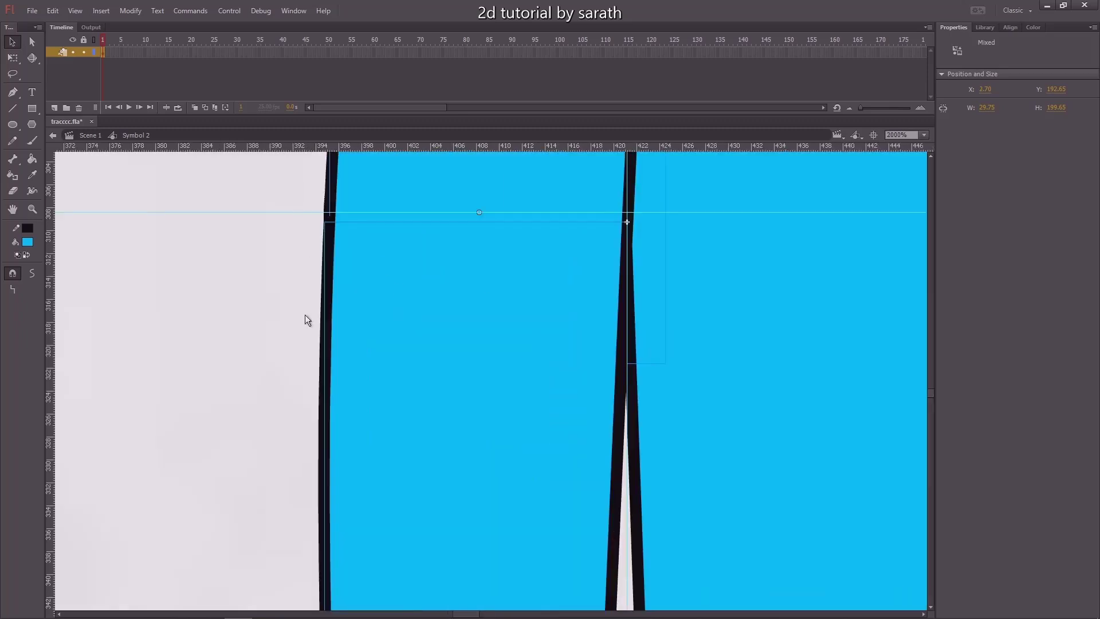
left_click_drag(344, 201, 336, 534)
left_click_drag(402, 189, 308, 510)
left_click_drag(409, 154, 337, 396)
left_click_drag(354, 313, 338, 379)
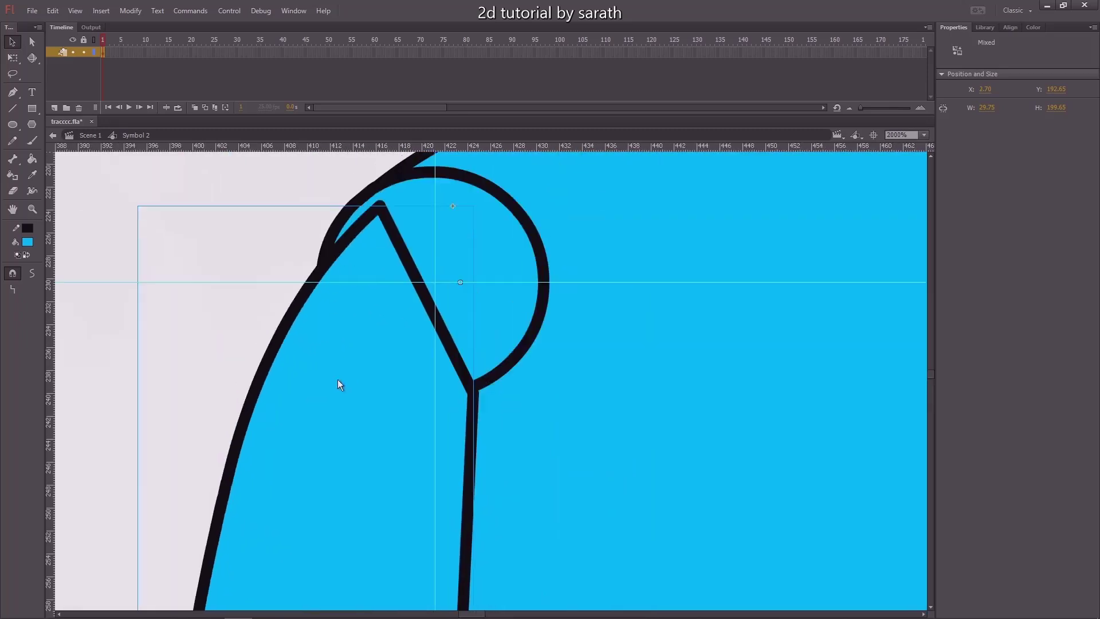
scroll(452, 338, "up", 1)
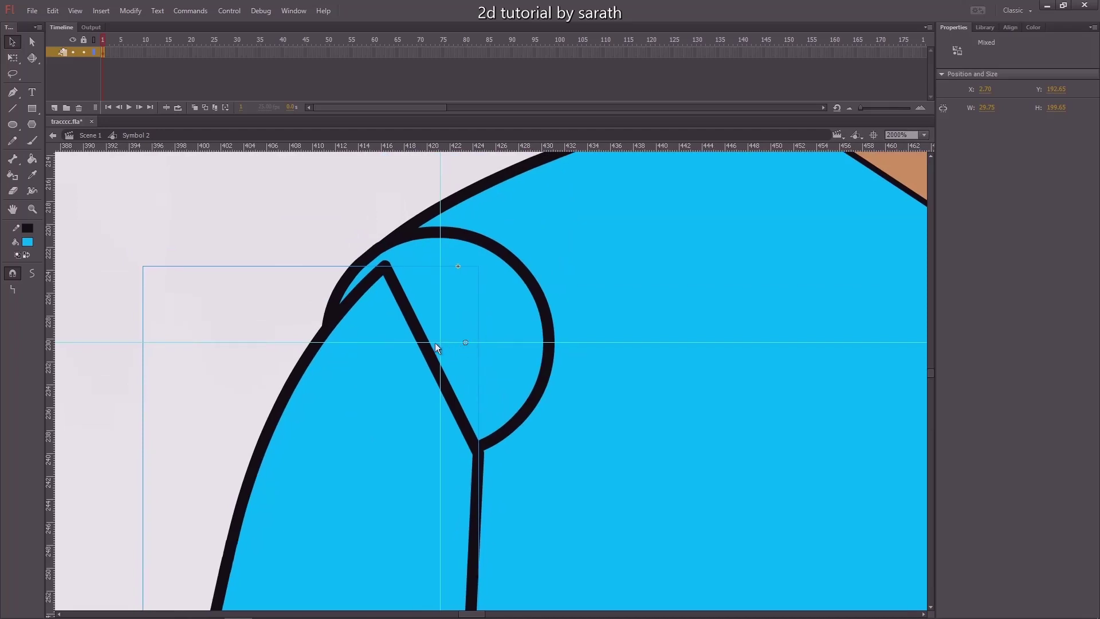
key("Left")
key("Left")
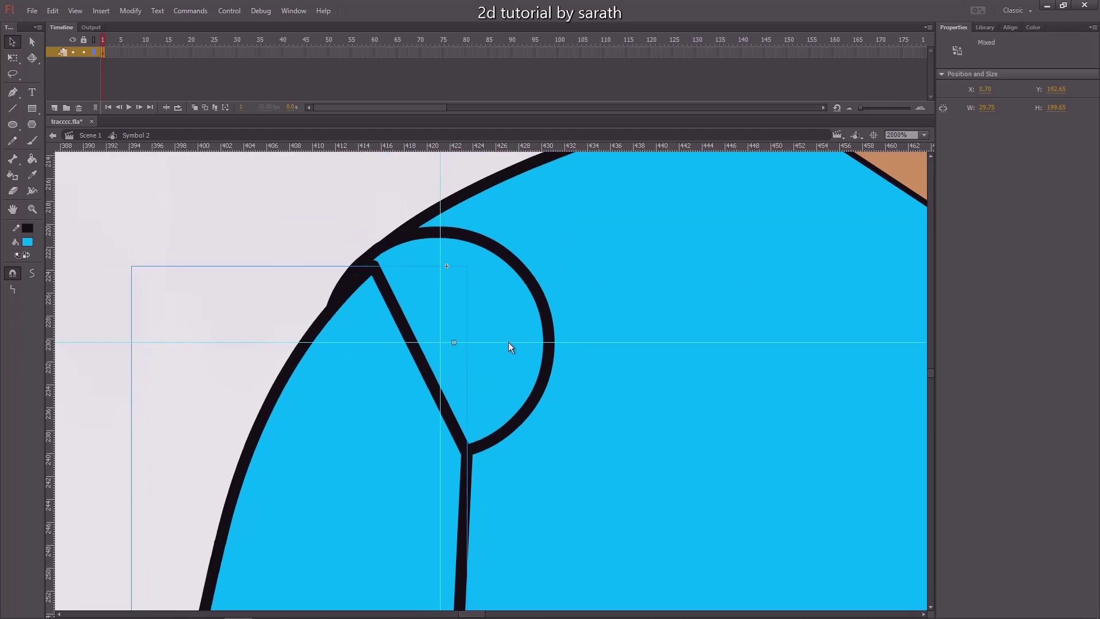
key("Left")
key("Left")
key("Left")
key("Left")
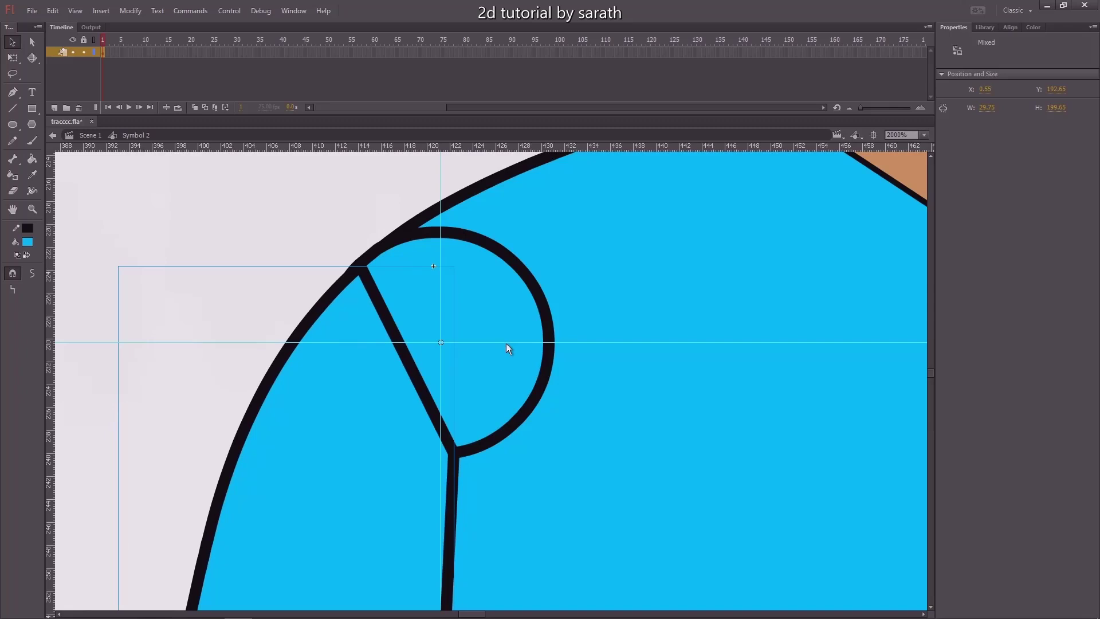
key("Left")
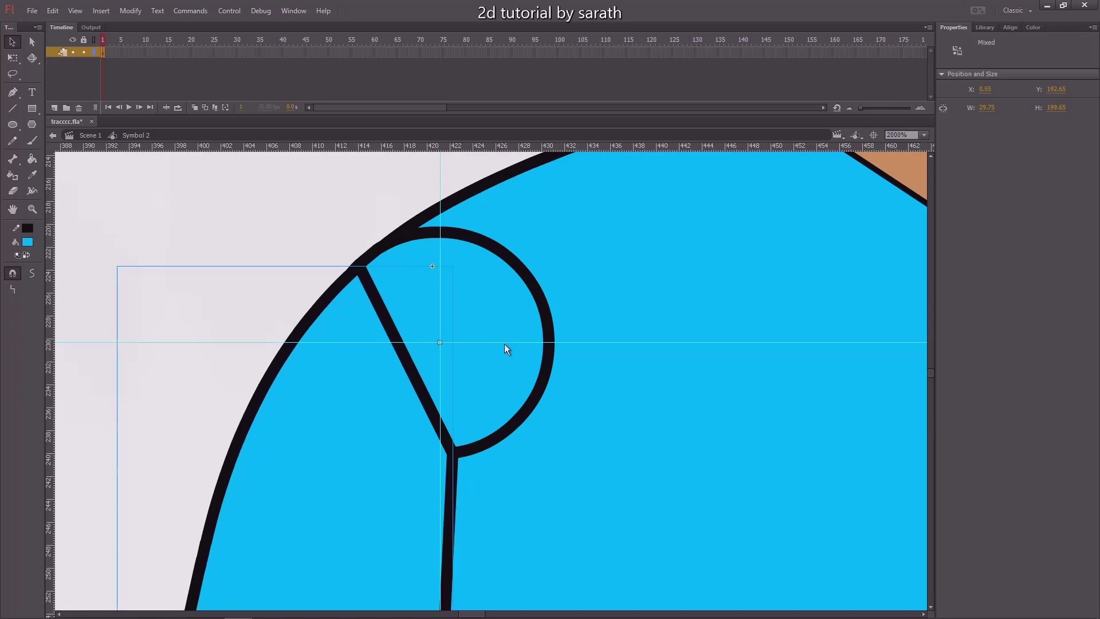
key("Right")
key("Up")
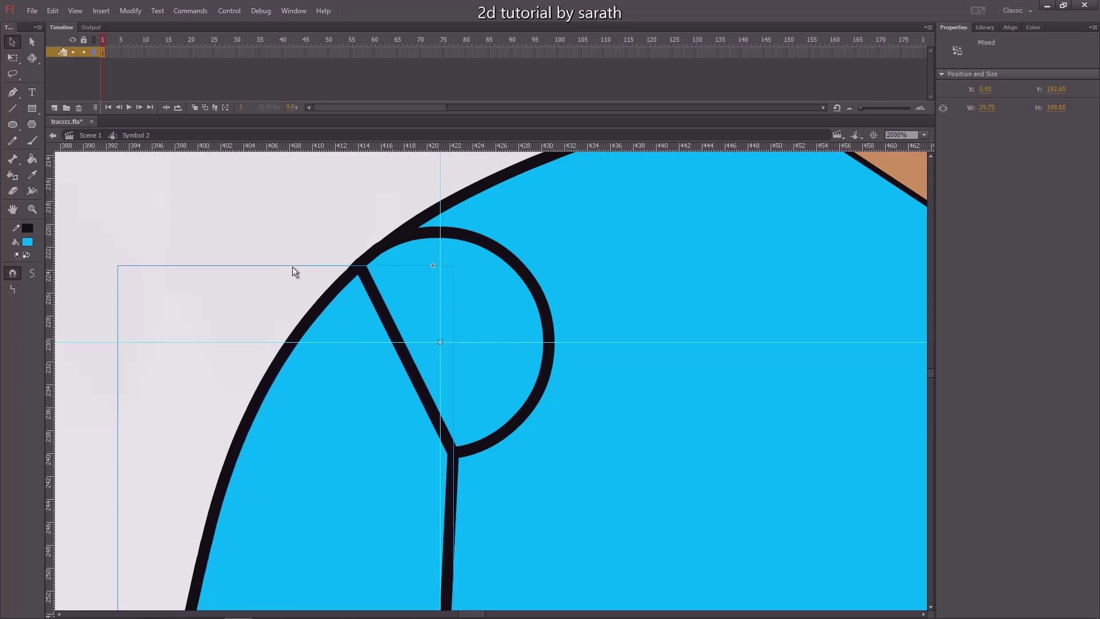
left_click(270, 269)
key("ctrl+minus")
key("ctrl+minus")
key("ctrl+minus")
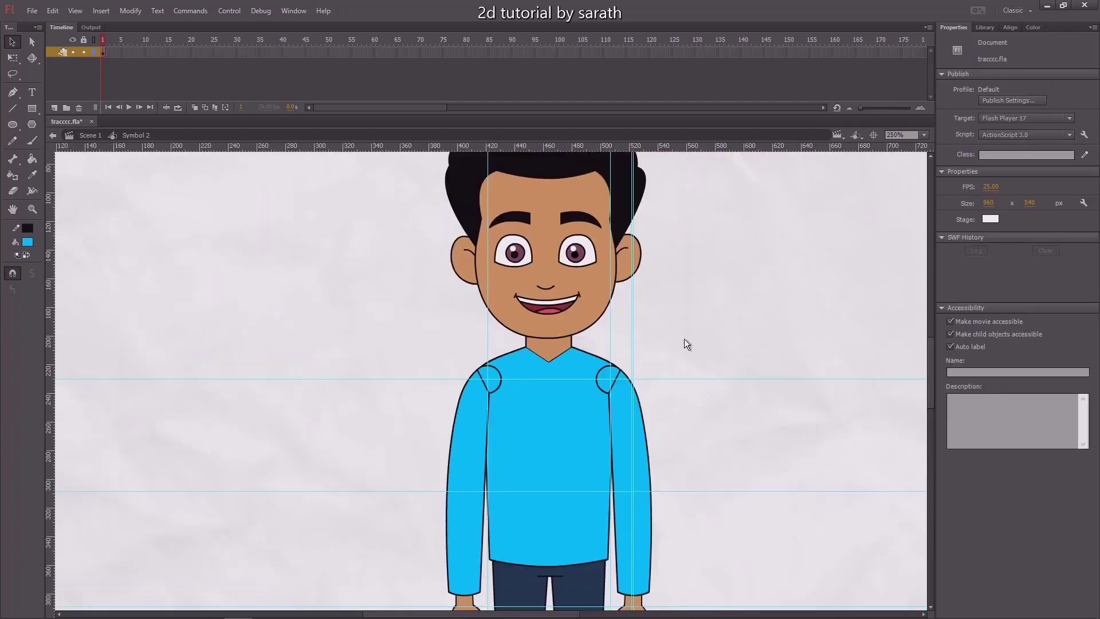
Step: Test-rotate the upper arm on each side about its shoulder pivot with Free Transform, undoing each rotation
left_click_drag(676, 324, 627, 185)
left_click(424, 352)
key("q")
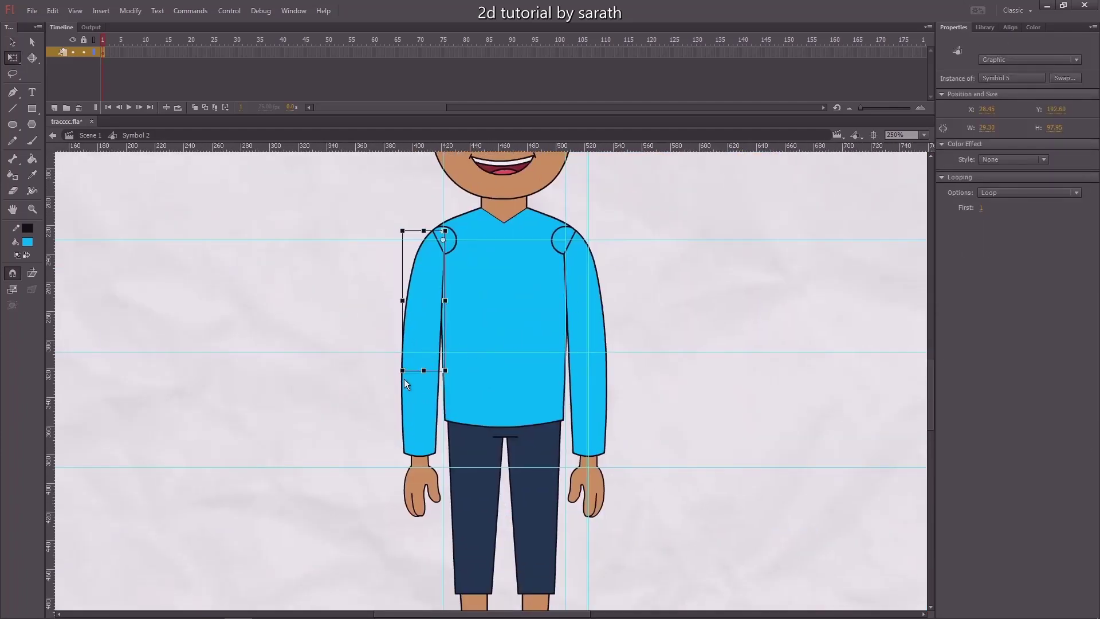
left_click_drag(404, 380, 343, 343)
key("ctrl+z")
left_click(596, 295)
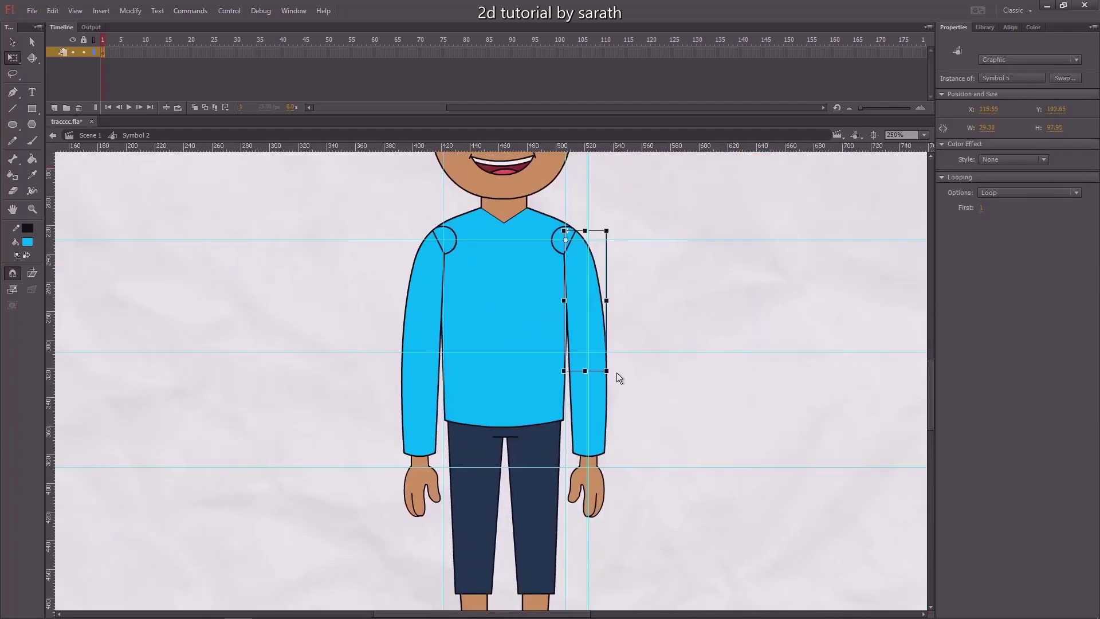
left_click_drag(617, 372, 704, 360)
key("ctrl+z")
Step: Test-rotate the mirrored arm's forearm and hand about their pivots, undo each rotation and return to the Selection tool
left_click(419, 435)
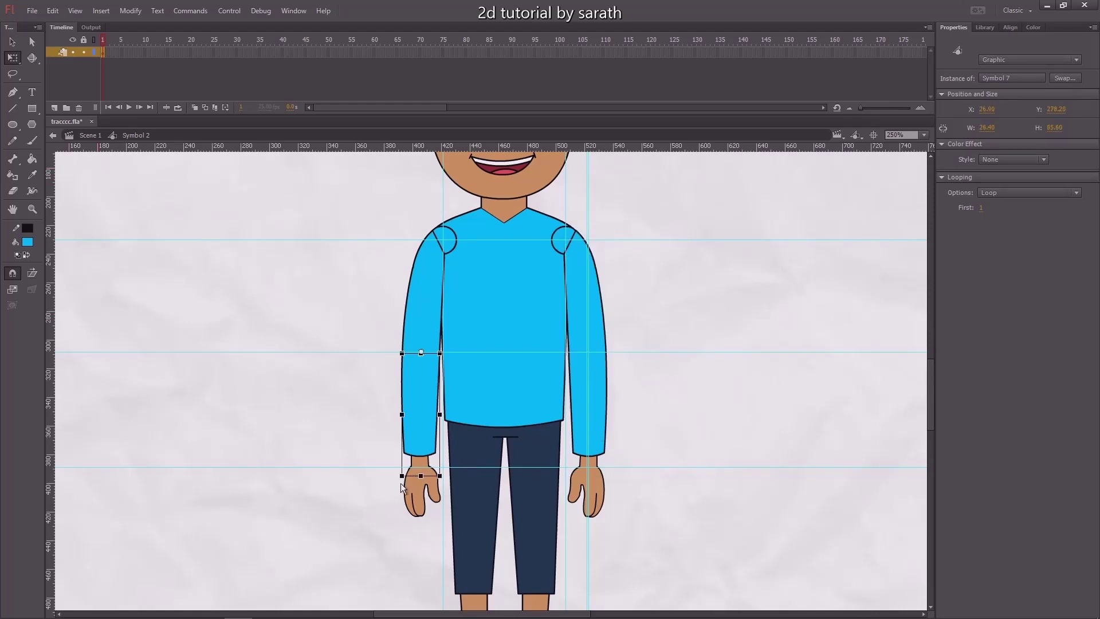
left_click_drag(402, 459, 544, 368)
key("ctrl+z")
left_click(422, 487)
left_click_drag(407, 530, 375, 503)
key("ctrl+z")
left_click(698, 379)
key("v")
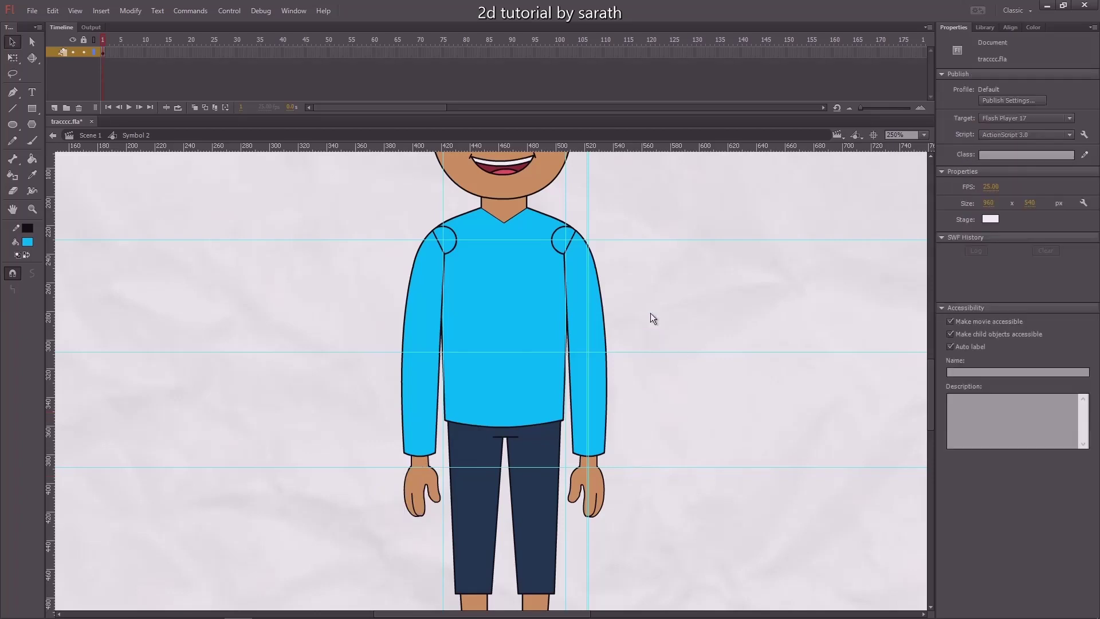
Step: Select the shirt torso together with its shoulder circles and convert it to a Graphic symbol with the default name
left_click_drag(635, 300, 603, 314)
left_click_drag(486, 301, 480, 324)
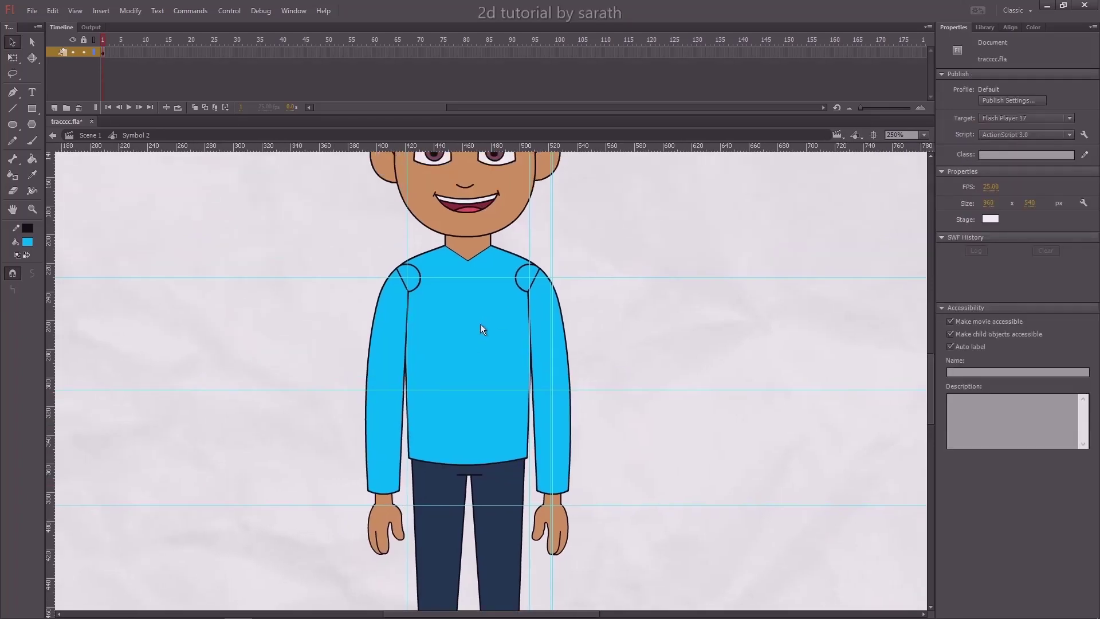
double_click(478, 325)
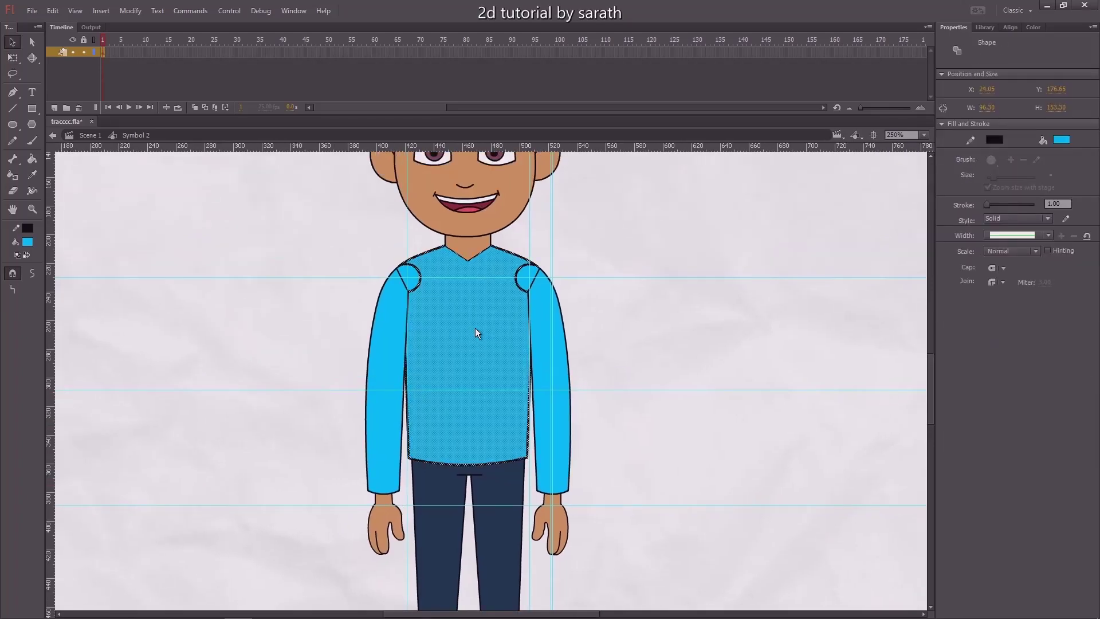
left_click(413, 278, "shift")
mouse_move(478, 325)
left_mouse_down()
mouse_move(477, 298)
mouse_move(459, 315)
mouse_move(477, 304)
mouse_move(490, 311)
left_mouse_up()
key("F8")
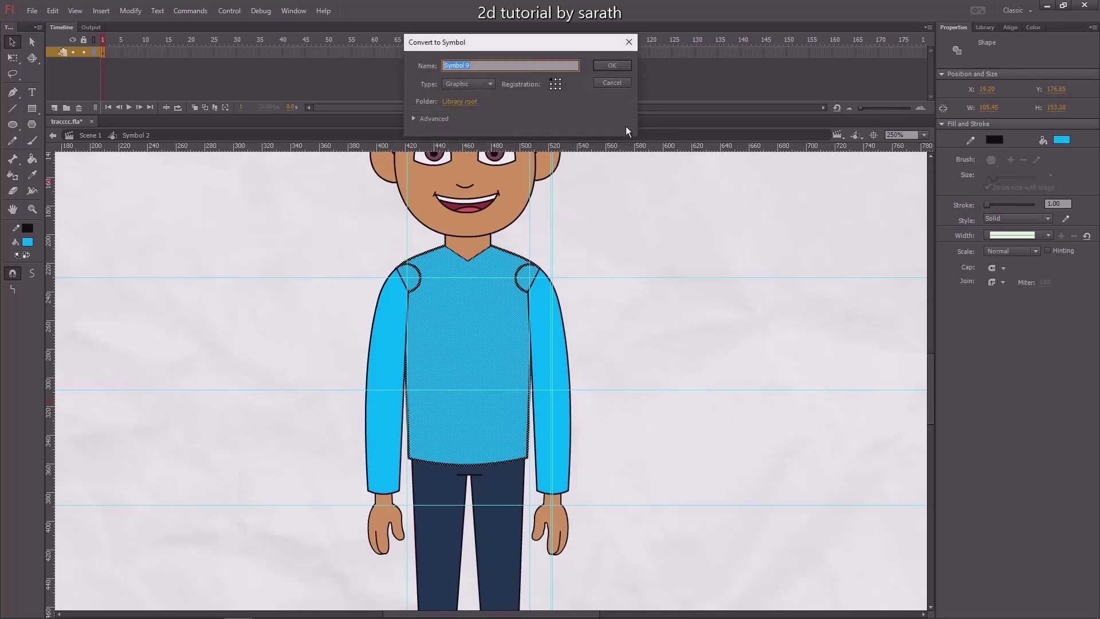
left_click(613, 66)
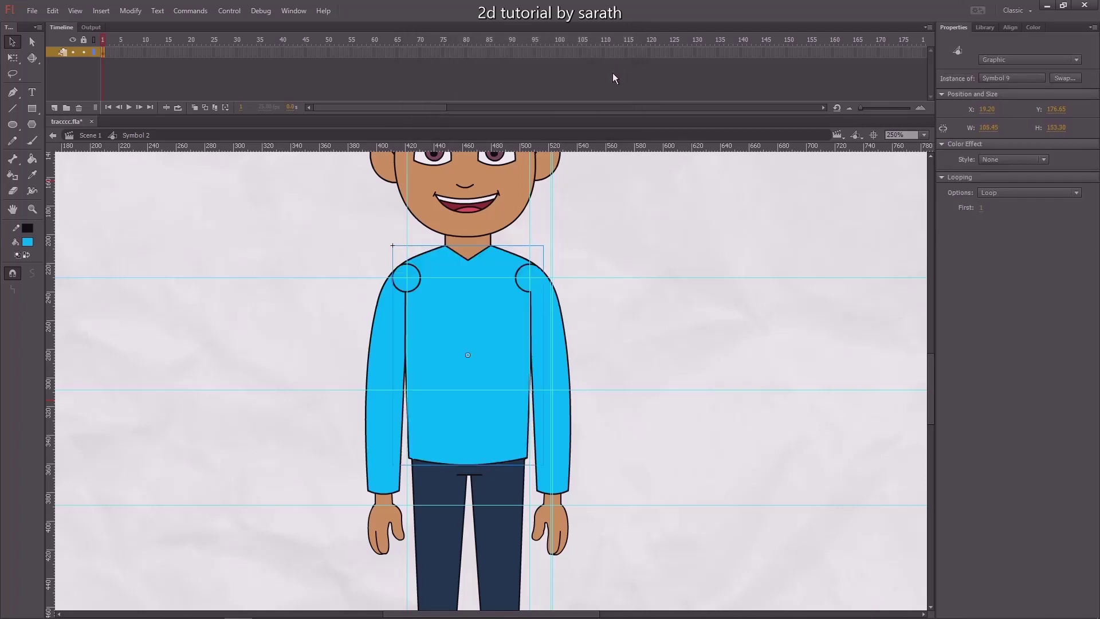
Step: Send the torso symbol backward in the stacking order until it lies behind both arms
left_click(576, 259)
left_click(504, 322)
key("ctrl+Down")
key("ctrl+Down")
key("ctrl+Down")
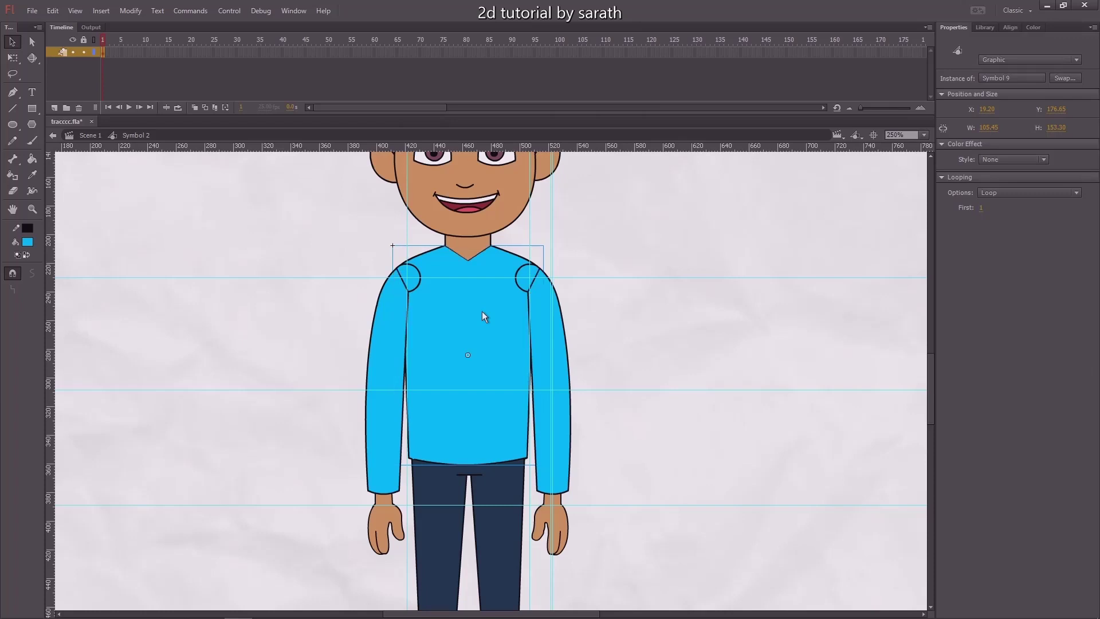
Step: Open the torso symbol for editing and delete the inner arc of the shoulder circle on the mirrored arm's side
key("ctrl+equal")
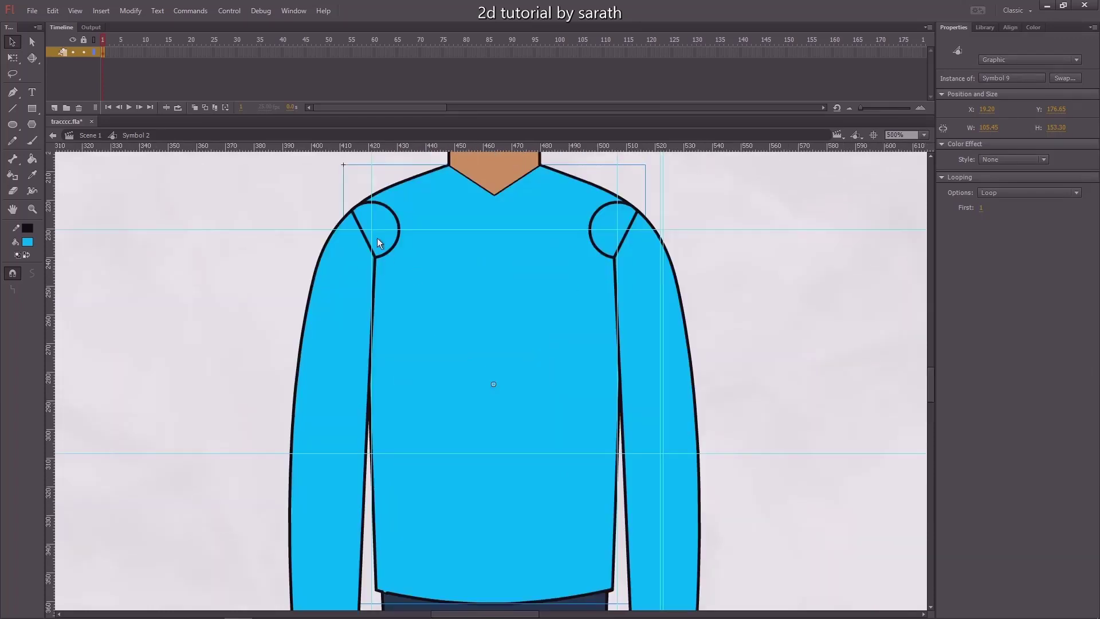
double_click(424, 243)
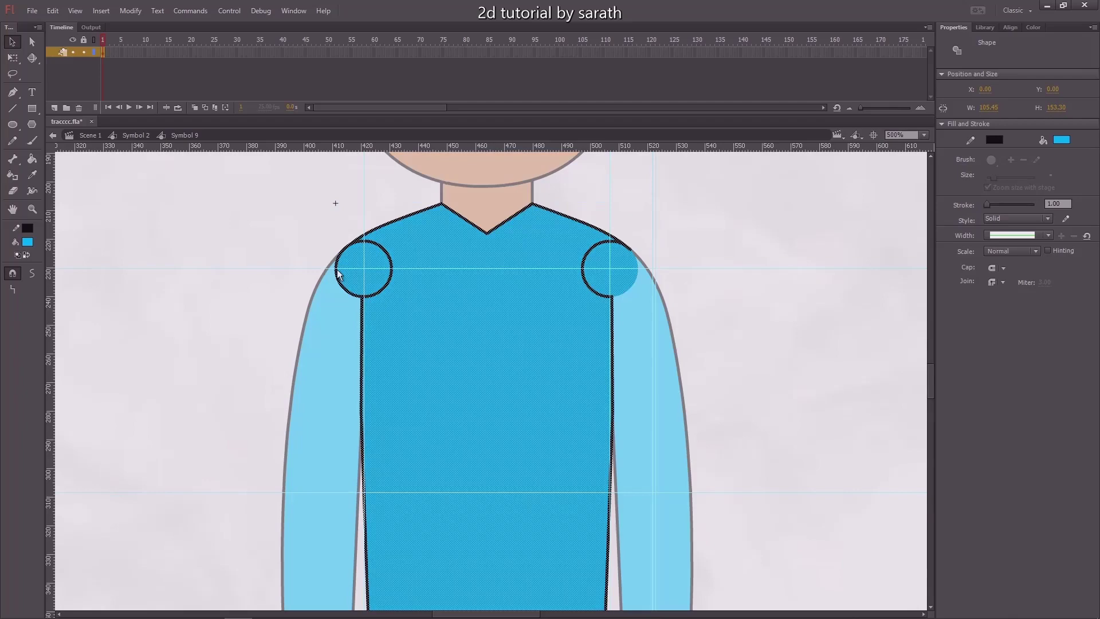
left_click(310, 256)
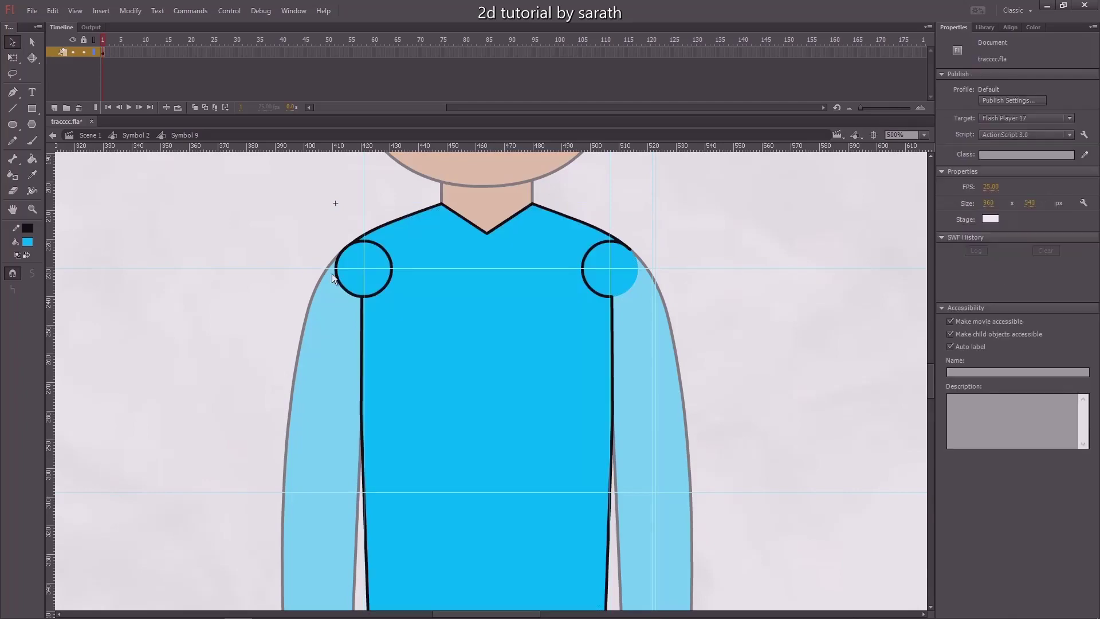
left_click(391, 285)
key("Delete")
Step: Outline the other shoulder's open outer edge with the Ink Bottle, delete its circle's inner arc and exit the torso symbol
key("s")
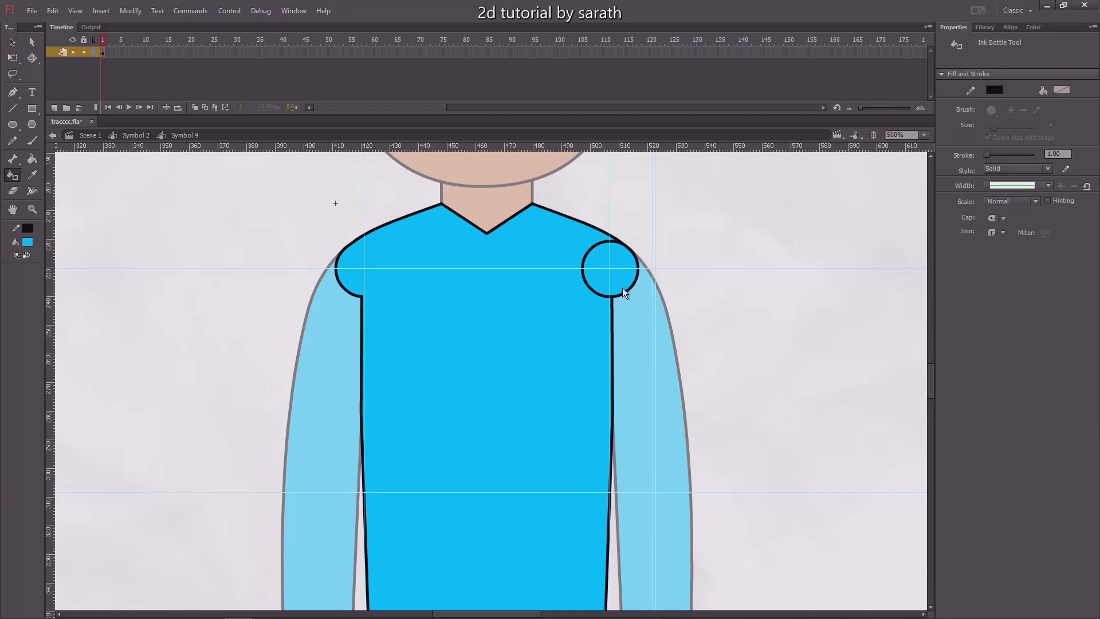
key("v")
left_click(596, 292)
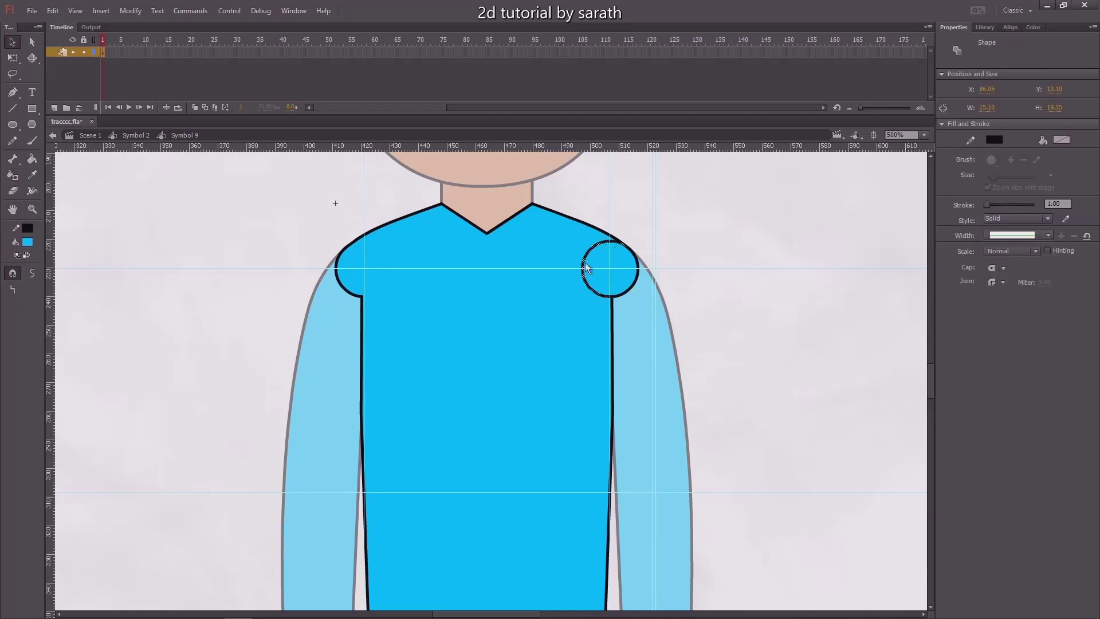
key("Delete")
key("ctrl+minus")
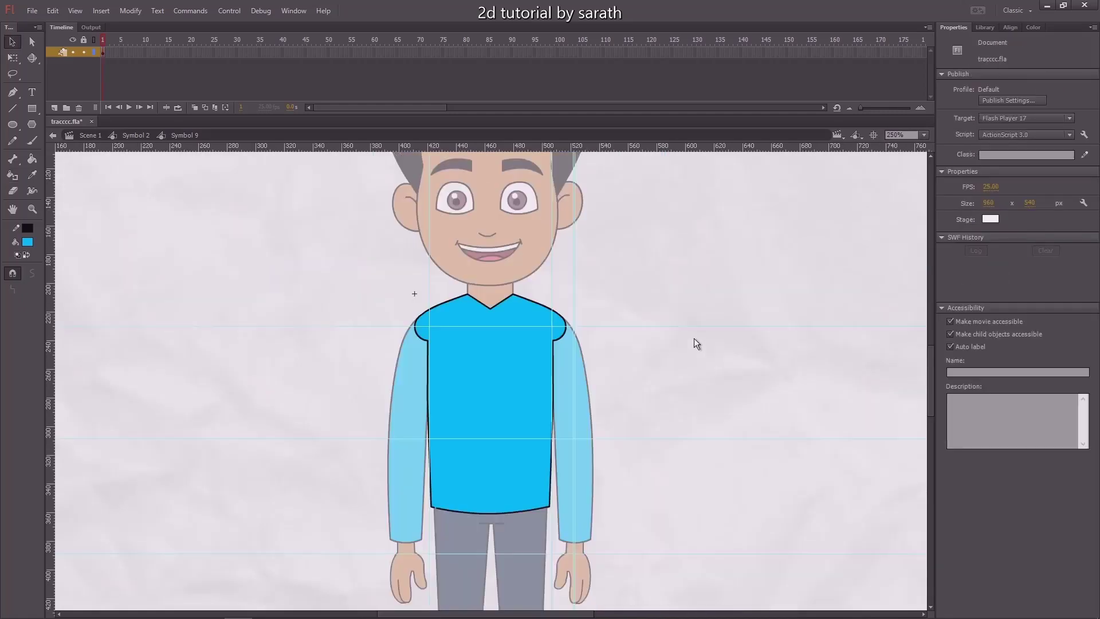
double_click(701, 343)
Step: Remove the diagonal shoulder lines from the upper arms so the sleeves blend into the torso
left_click_drag(569, 336, 560, 284)
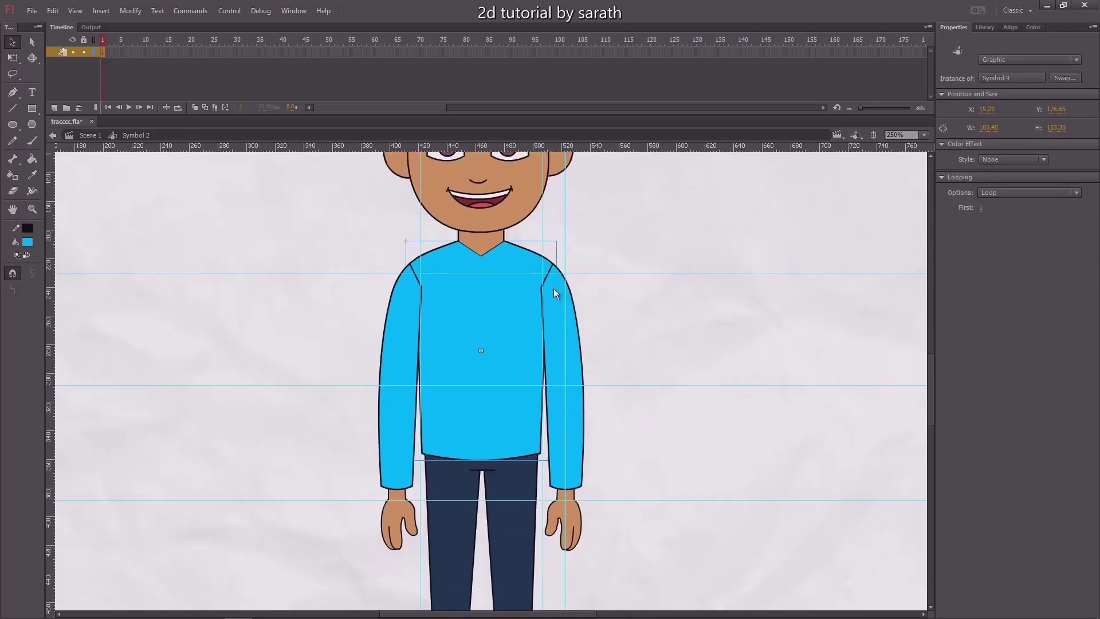
left_click(554, 287)
key("ctrl+equal")
double_click(467, 279)
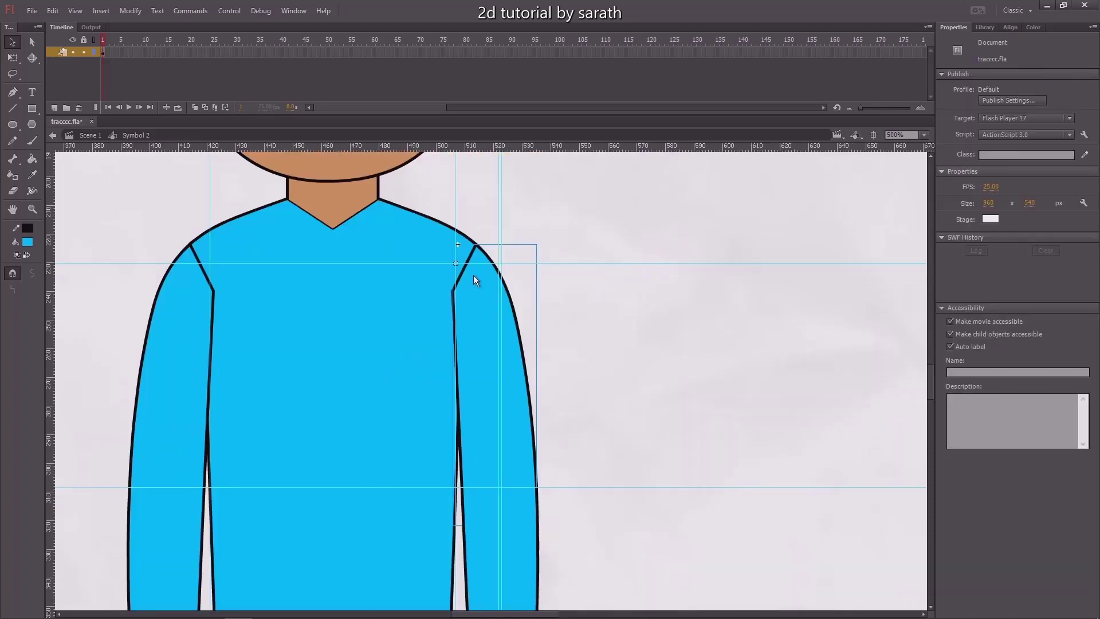
double_click(229, 275)
Step: Test-rotate the original upper arm about its shoulder pivot to check the joint, undoing the rotations
key("ctrl+minus")
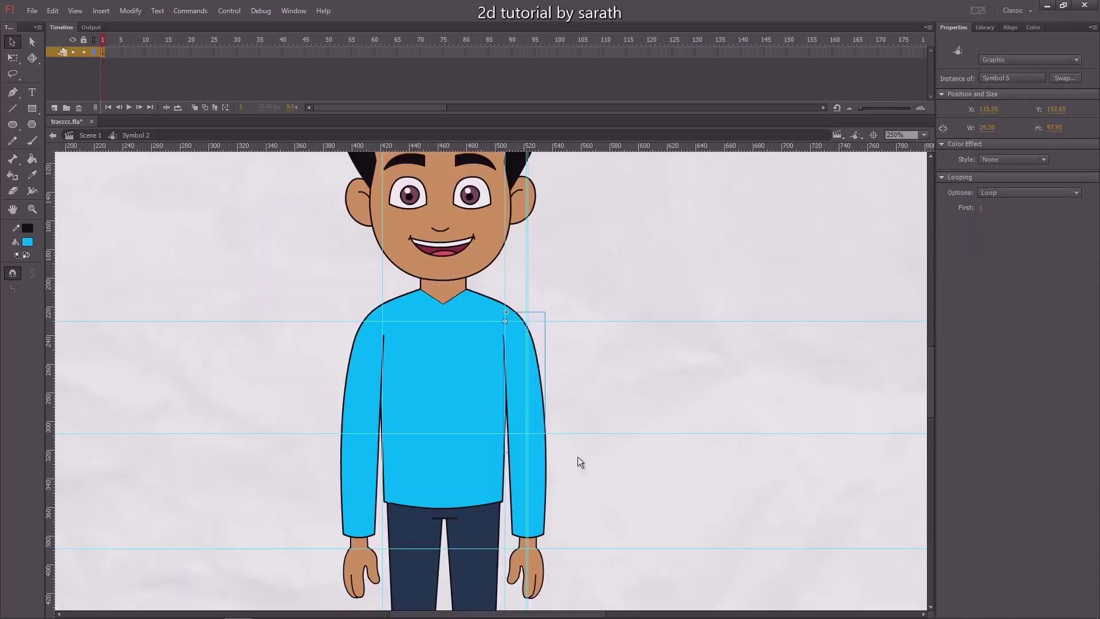
key("q")
left_click_drag(564, 448, 479, 466)
key("ctrl+z")
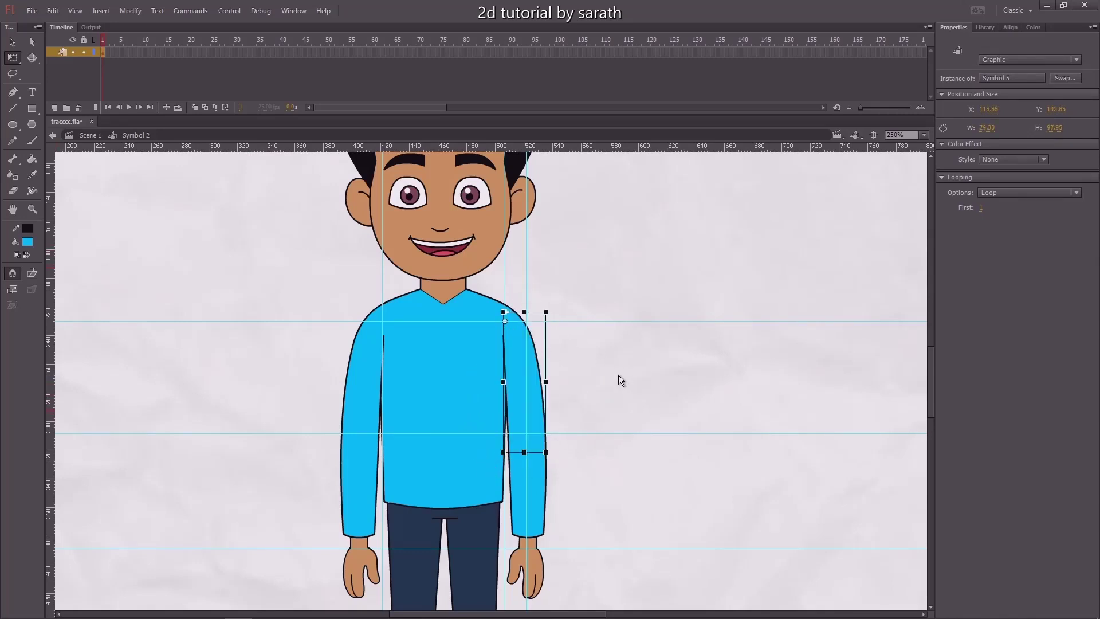
key("ctrl+equal")
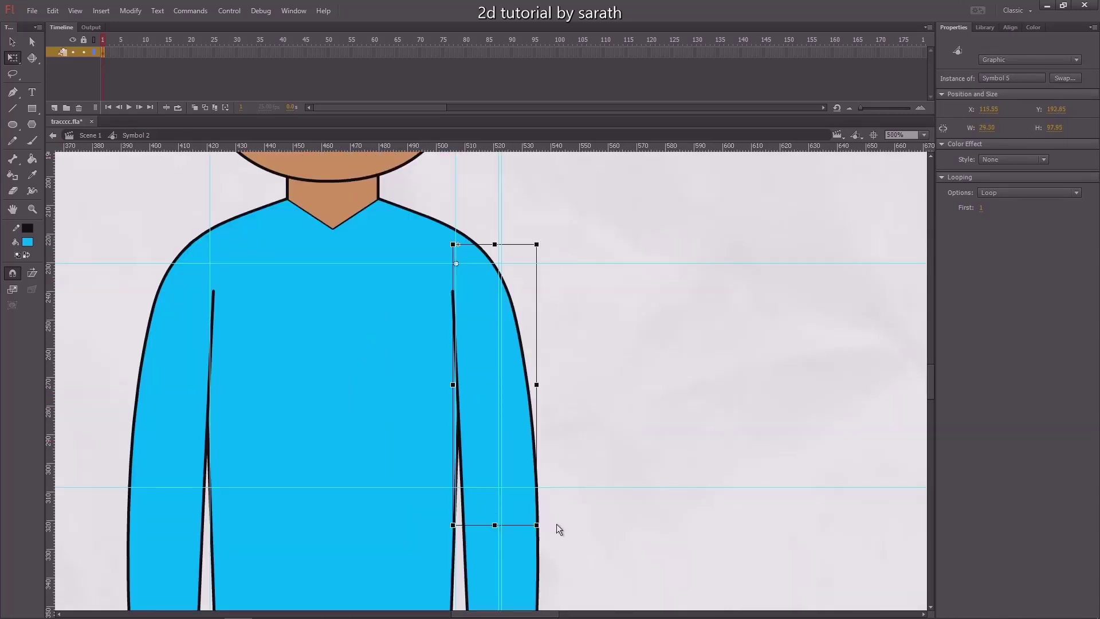
left_click_drag(560, 525, 457, 479)
left_click_drag(592, 464, 395, 519)
key("ctrl+z")
key("ctrl+minus")
scroll(542, 325, "down", 4)
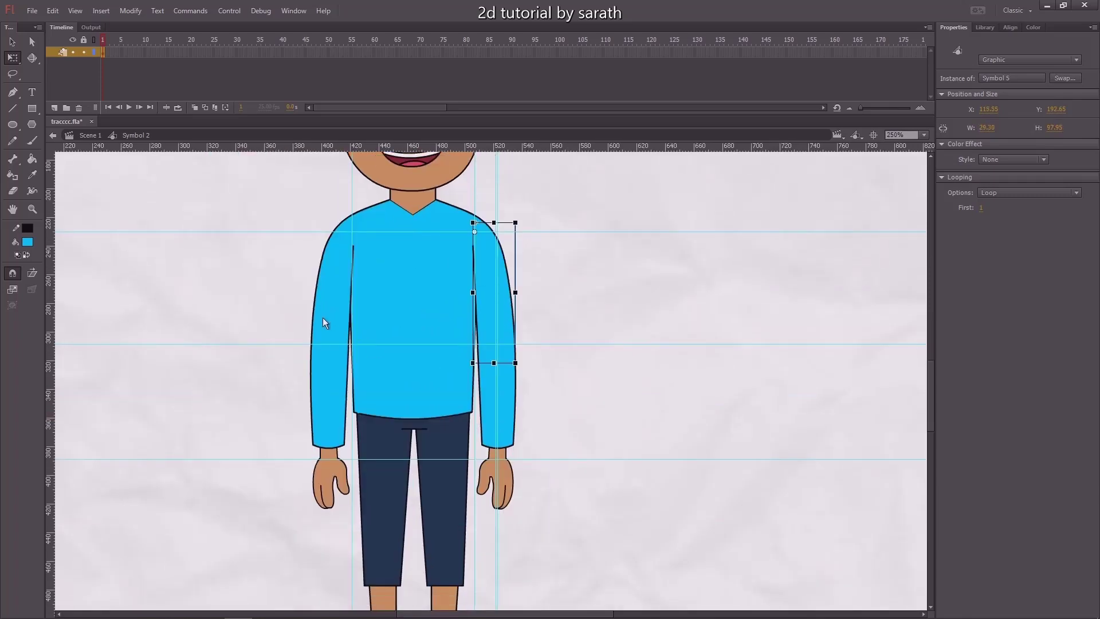
Step: Test-rotate the mirrored upper arm about its shoulder pivot to check the joint, and undo the rotation
left_click(323, 323)
key("ctrl+equal")
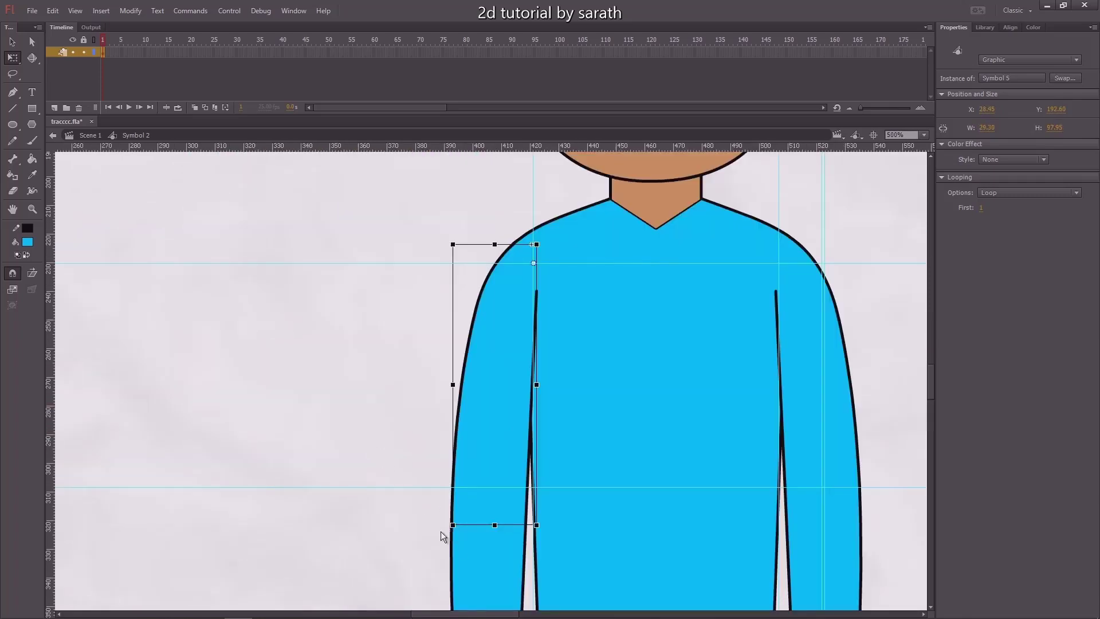
left_click_drag(441, 531, 395, 490)
key("ctrl+z")
Step: Test-rotate the mirrored arm's forearm about its elbow pivot and undo the rotation
left_click_drag(459, 571, 353, 366)
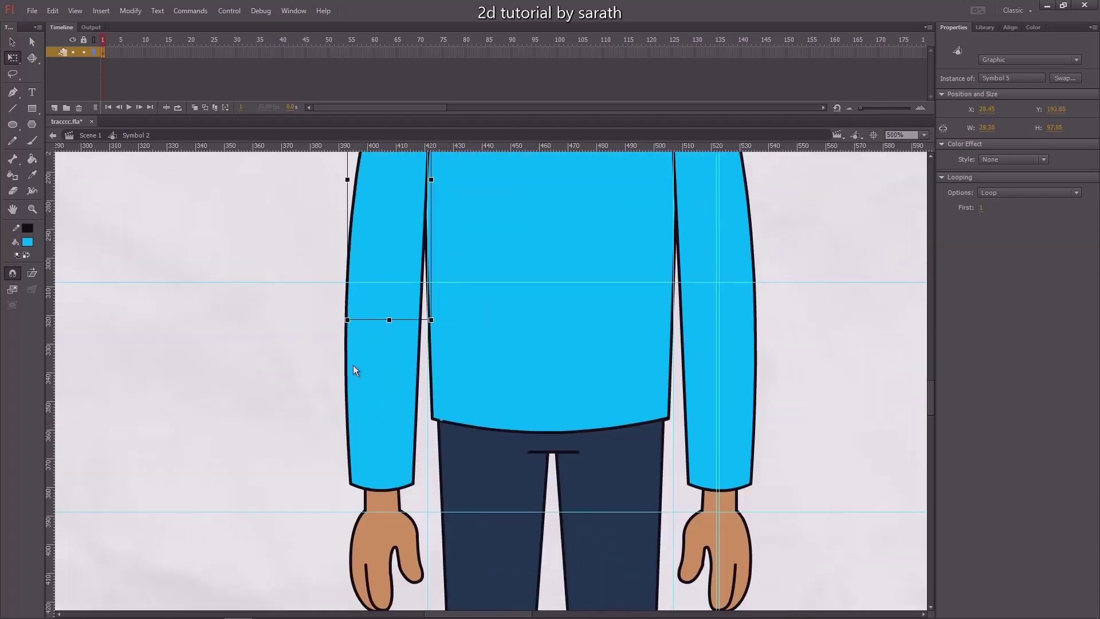
left_click(409, 456)
left_click_drag(416, 539, 276, 509)
key("ctrl+z")
Step: Test-rotate the mirrored arm's hand about its wrist pivot and undo the rotation
left_click(393, 542)
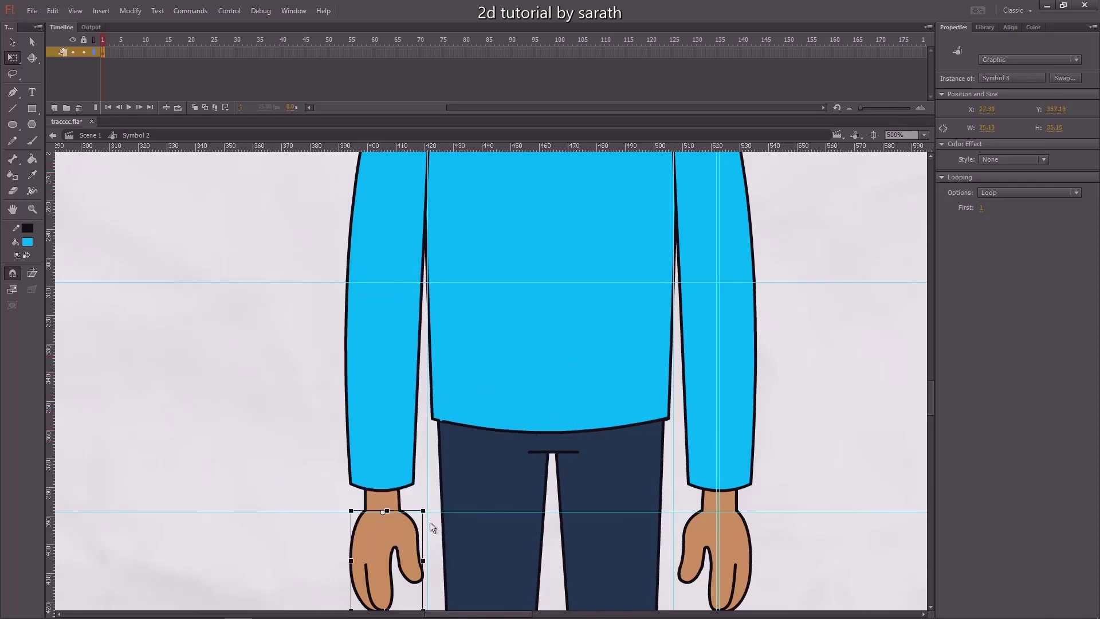
scroll(404, 494, "down", 3)
left_click_drag(397, 510, 375, 537)
key("ctrl+z")
key("ctrl+minus")
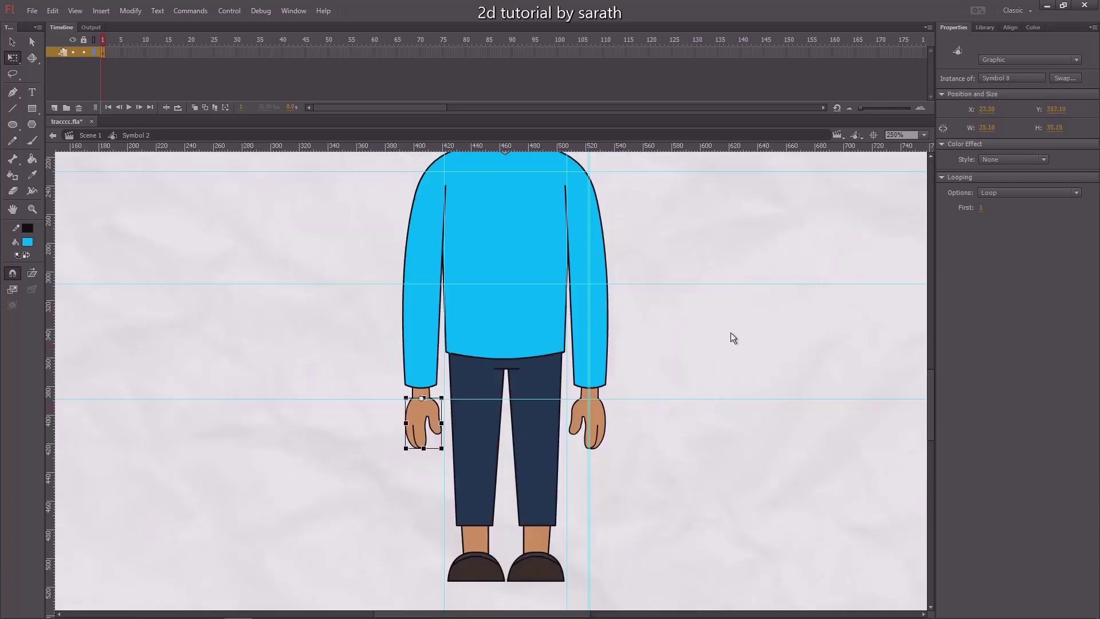
Step: Draw a circle about 24.6 px wide in the empty area beside the legs and delete its fill, keeping the outline
left_click(672, 285)
left_click_drag(668, 273, 635, 376)
scroll(602, 233, "down", 5)
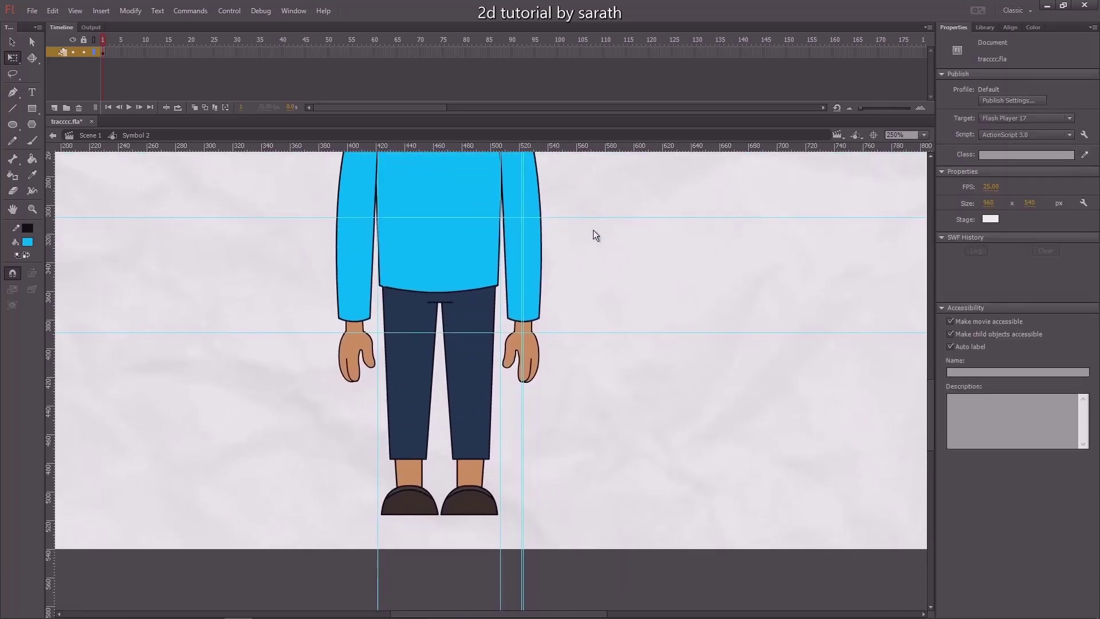
key("v")
key("ctrl+equal")
left_click_drag(559, 432, 553, 430)
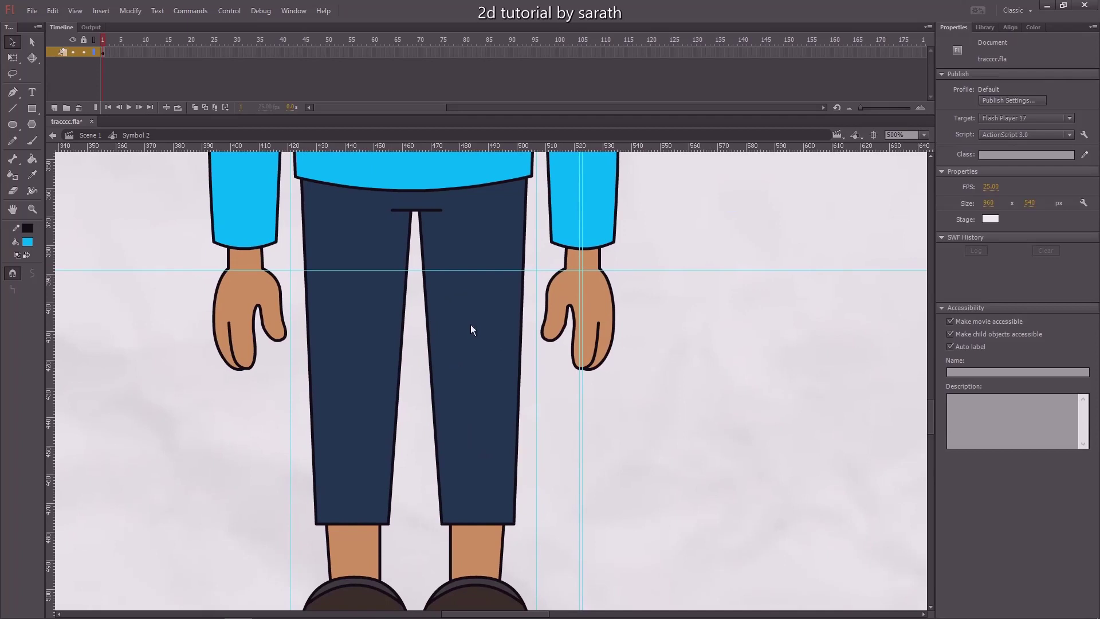
left_click(465, 375)
left_click(535, 393)
left_click(13, 124)
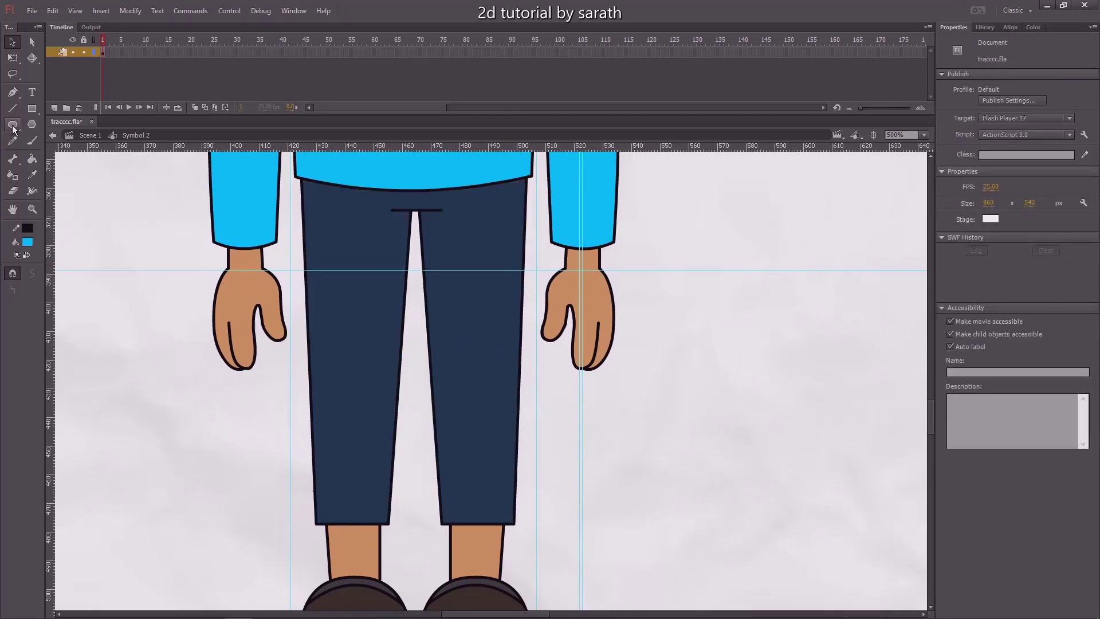
left_click_drag(653, 435, 684, 464)
key("v")
left_click(665, 441)
key("Delete")
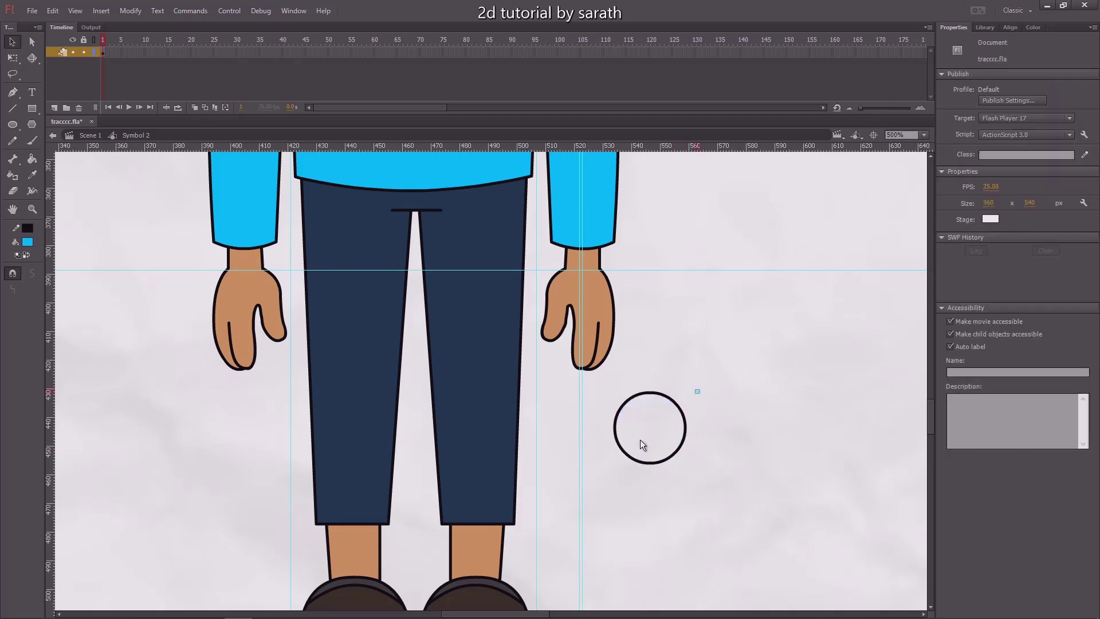
Step: Move the circle outline onto the knee of the leg on the original arm's side and enlarge it to about 31.7 px
left_click_drag(701, 389, 594, 493)
mouse_move(667, 398)
left_mouse_down()
mouse_move(503, 345)
mouse_move(500, 332)
left_mouse_up()
key("ctrl+equal")
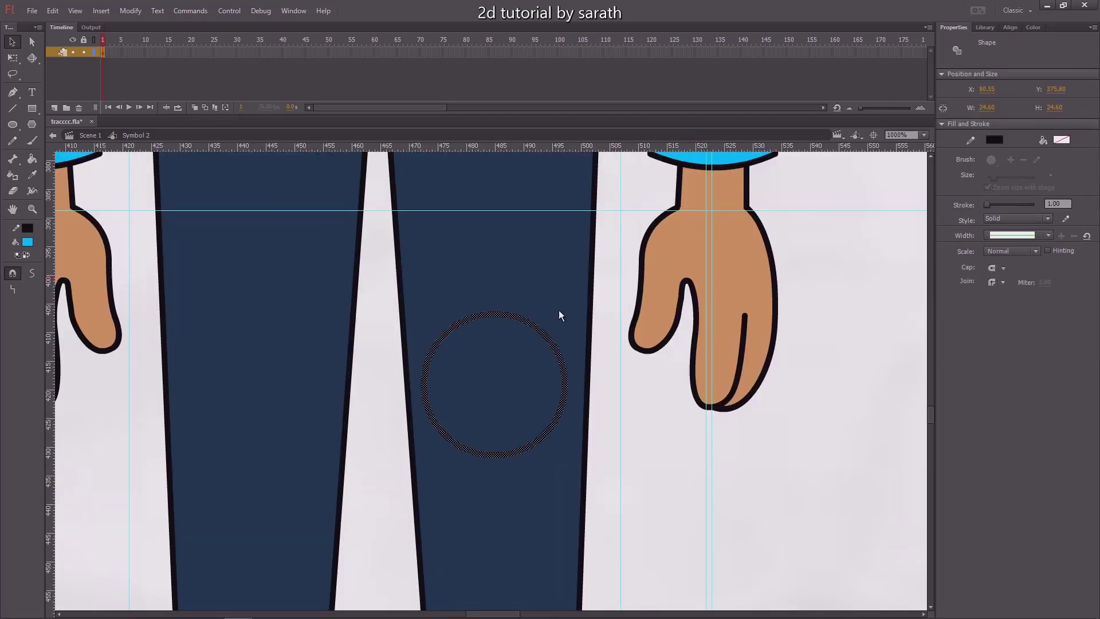
key("q")
left_click_drag(569, 316, 587, 293)
Step: Nudge the knee circle down and sideways so it sits centred between the trouser leg's two edges
key("ctrl+minus")
key("ctrl+minus")
key("Right")
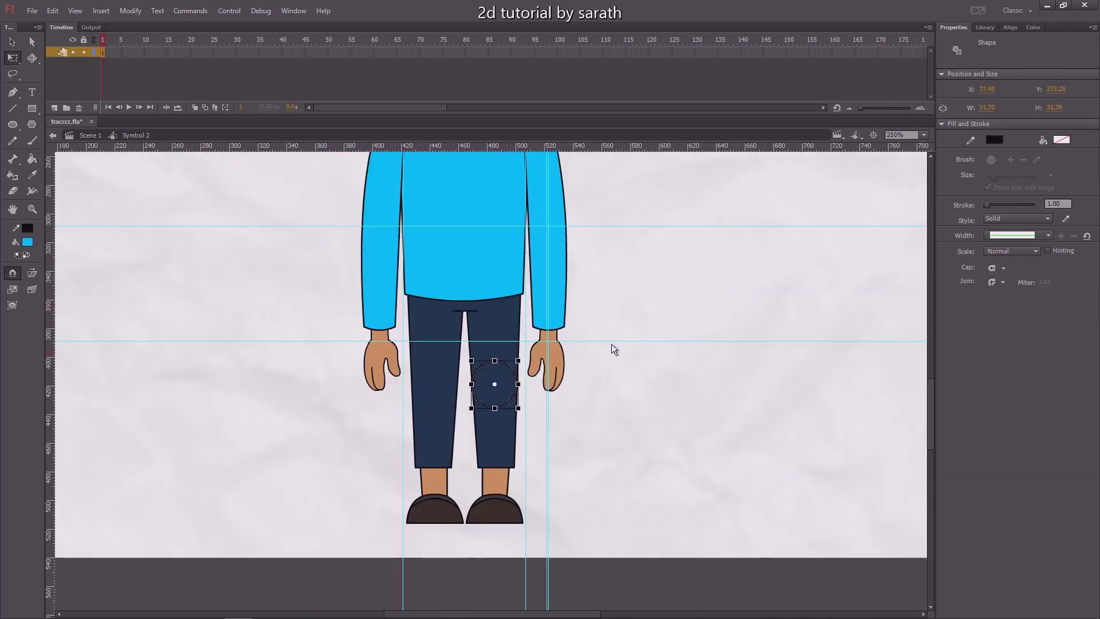
key("Down")
key("Down")
key("Down")
key("Down")
key("Down")
key("Down")
key("Left")
key("ctrl+equal")
key("ctrl+equal")
key("ctrl+equal")
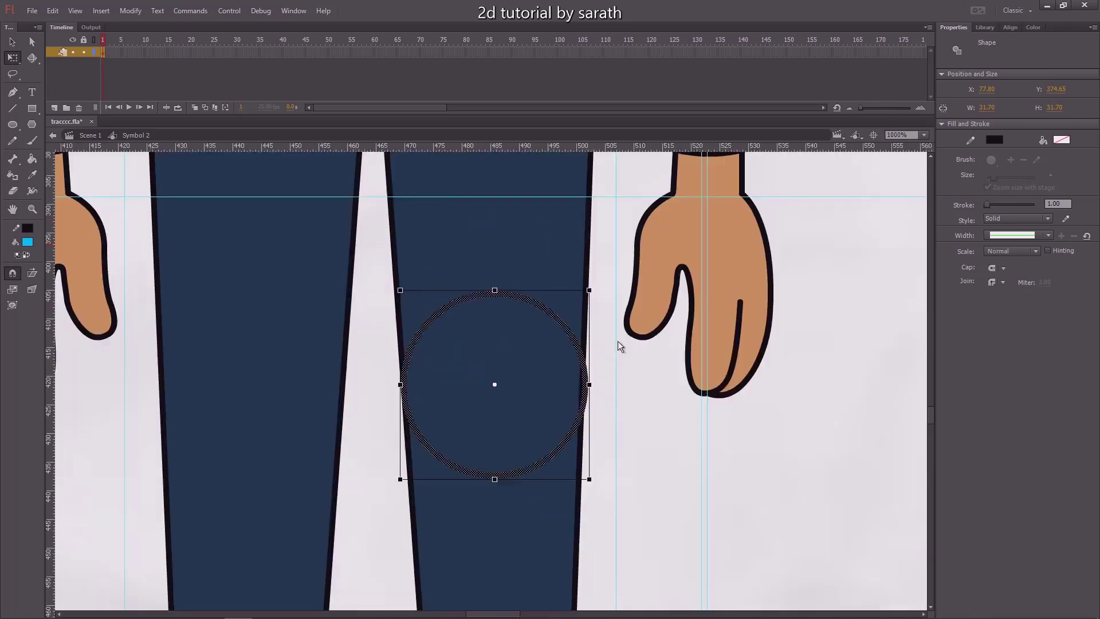
key("Right")
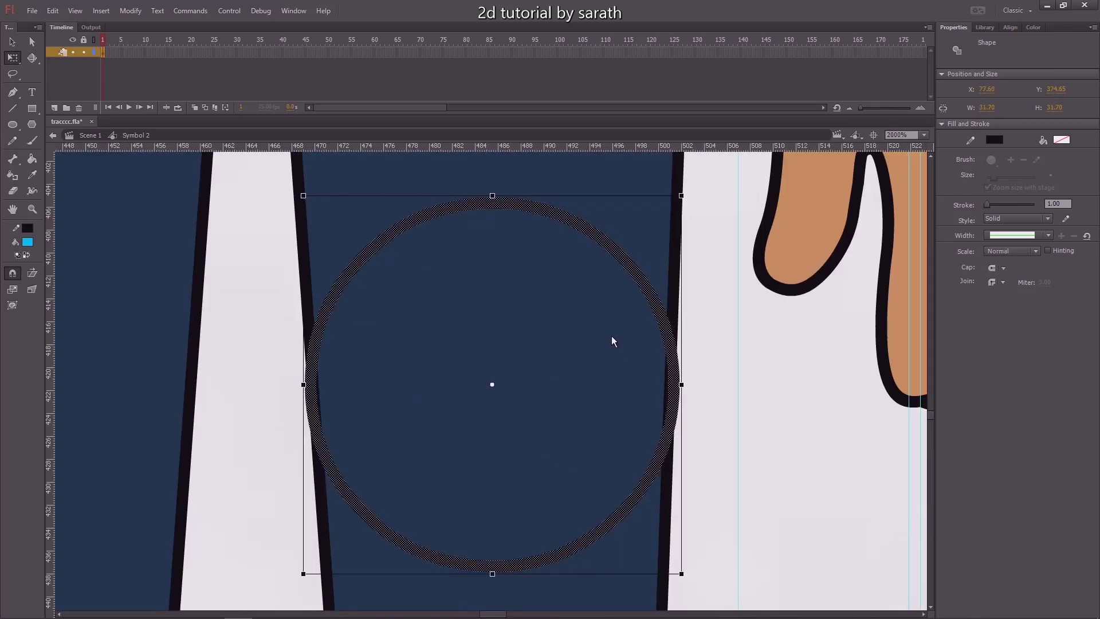
Step: Scale the knee circle to 99% twice and nudge it sideways to fit inside the trouser leg's outlines
key("ctrl+alt+s")
type("99")
key("Return")
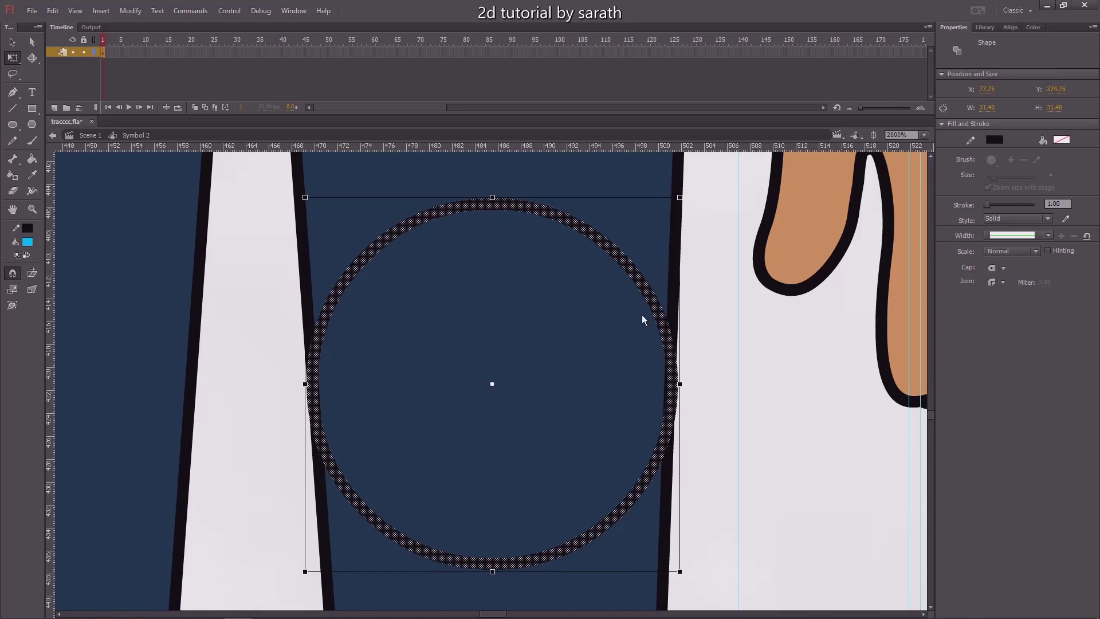
key("ctrl+alt+s")
type("99")
key("Return")
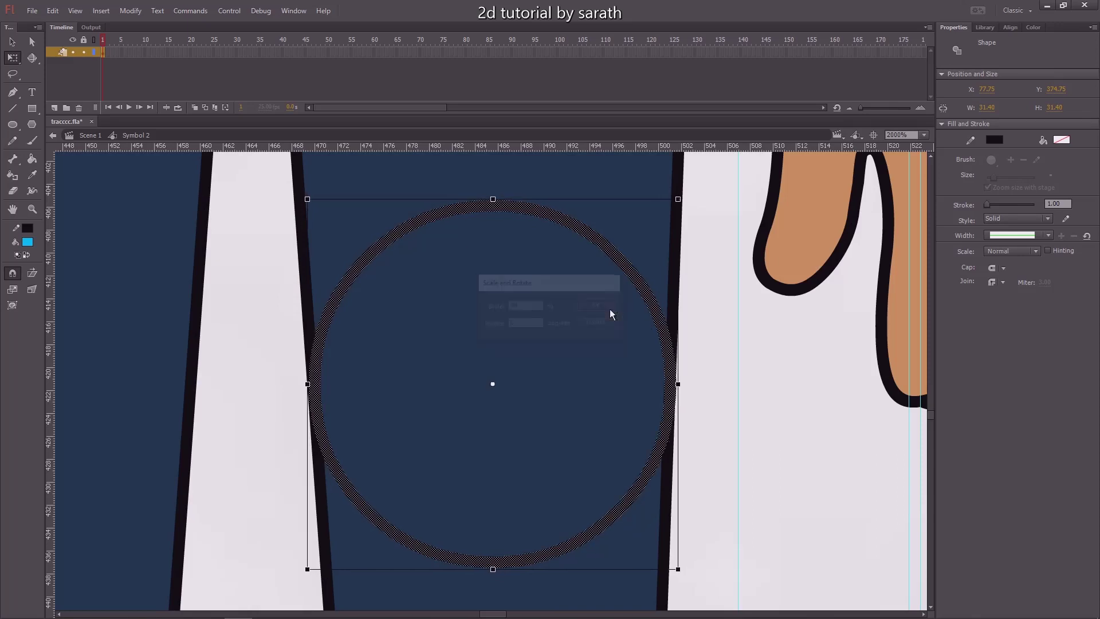
key("Left")
key("Left")
left_click(734, 417)
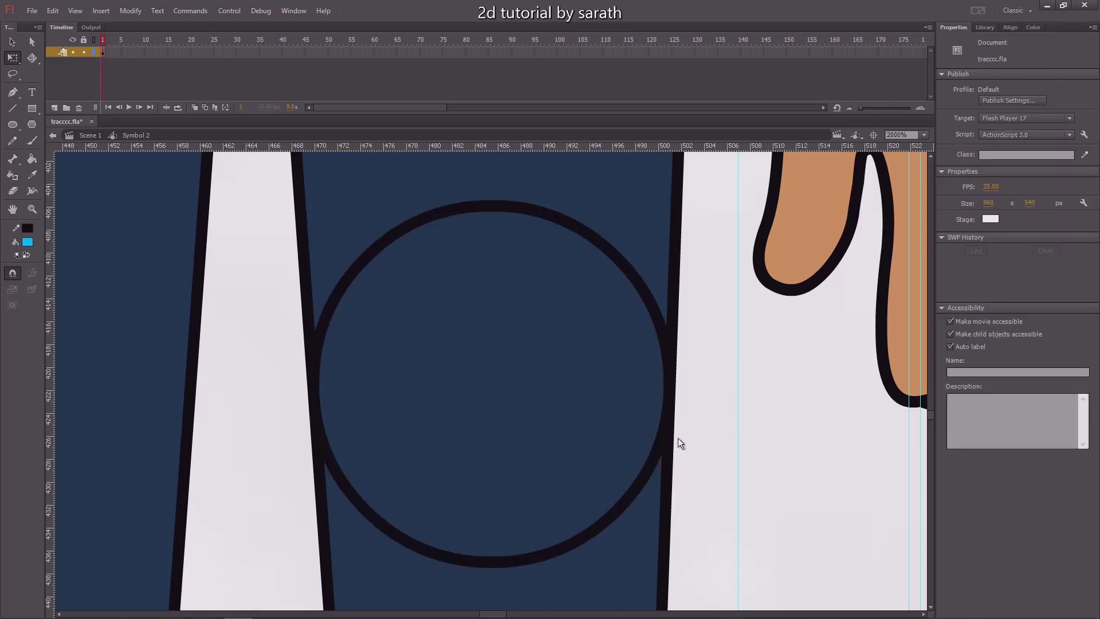
Step: Scale the knee circle to 101% to close its gaps with the trouser edges, and check that the lower leg fill selects separately
key("ctrl+minus")
left_click(558, 486)
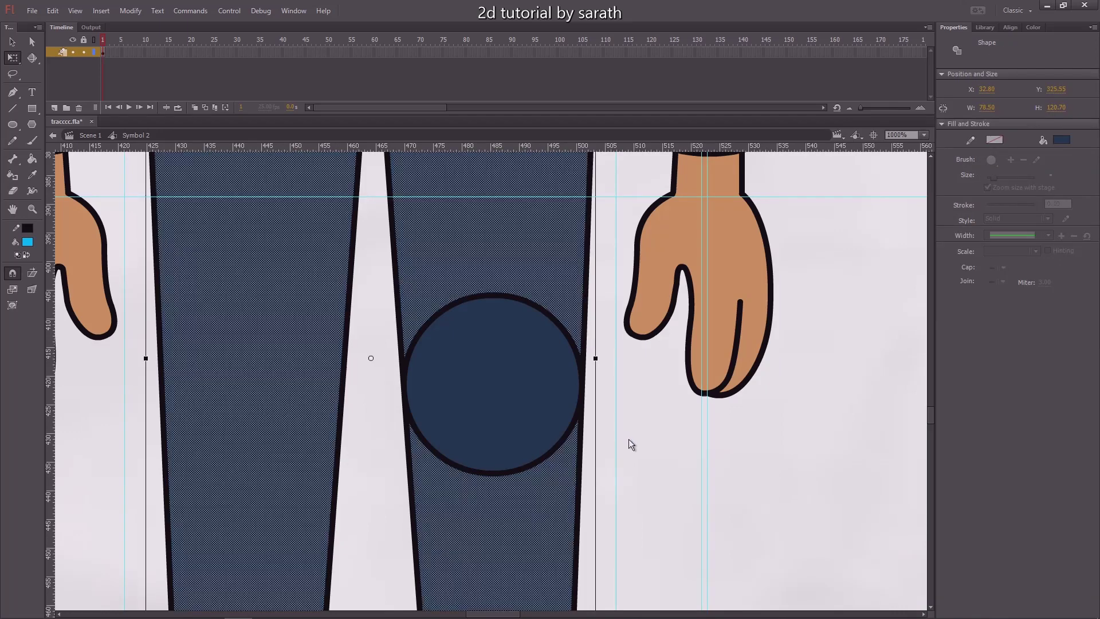
left_click(628, 439)
key("ctrl+z")
key("ctrl+alt+s")
type("101")
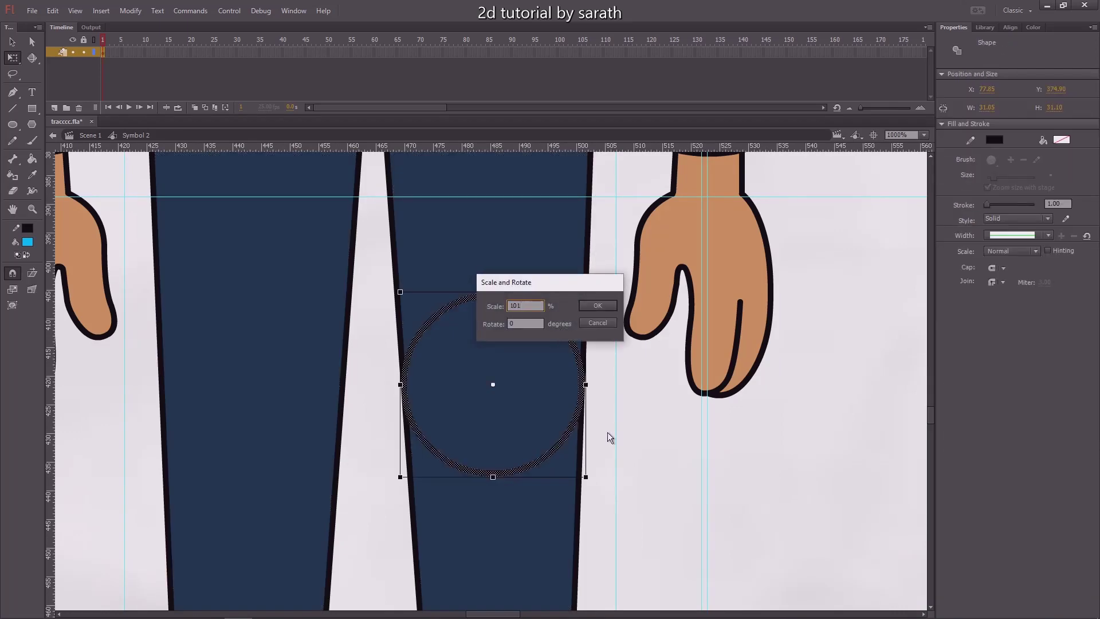
key("Return")
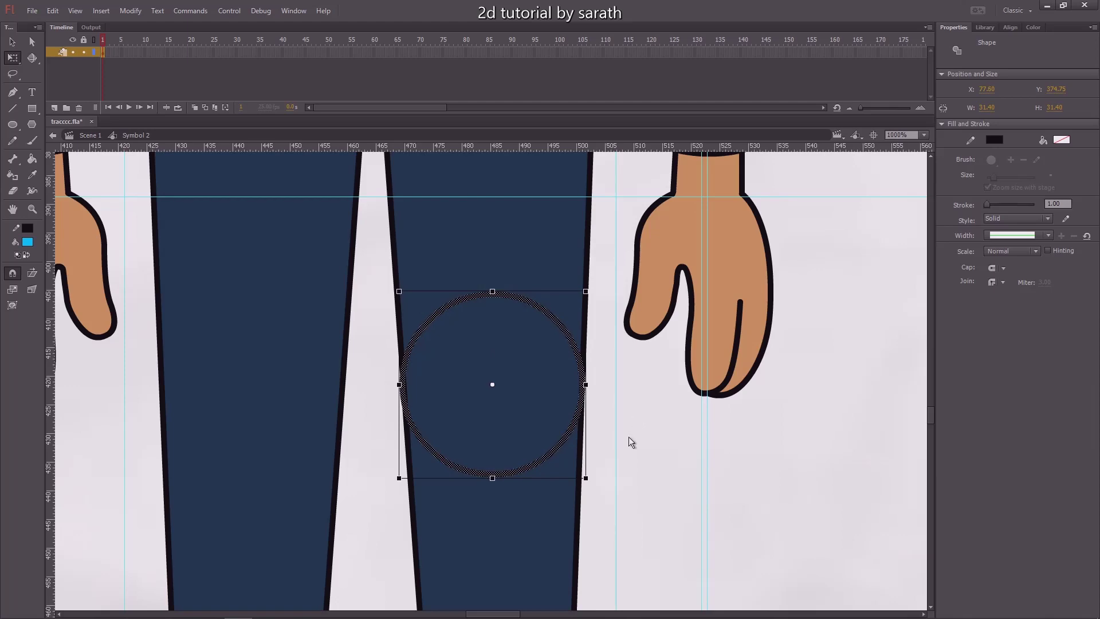
left_click(553, 511)
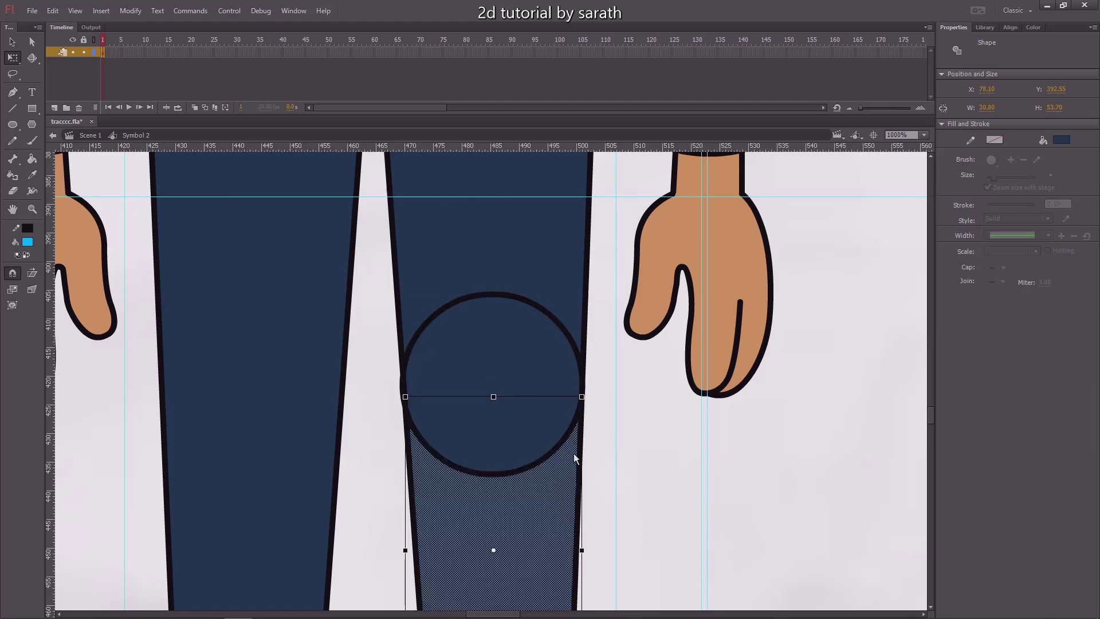
left_click(534, 264)
left_click(555, 495)
left_click(635, 486)
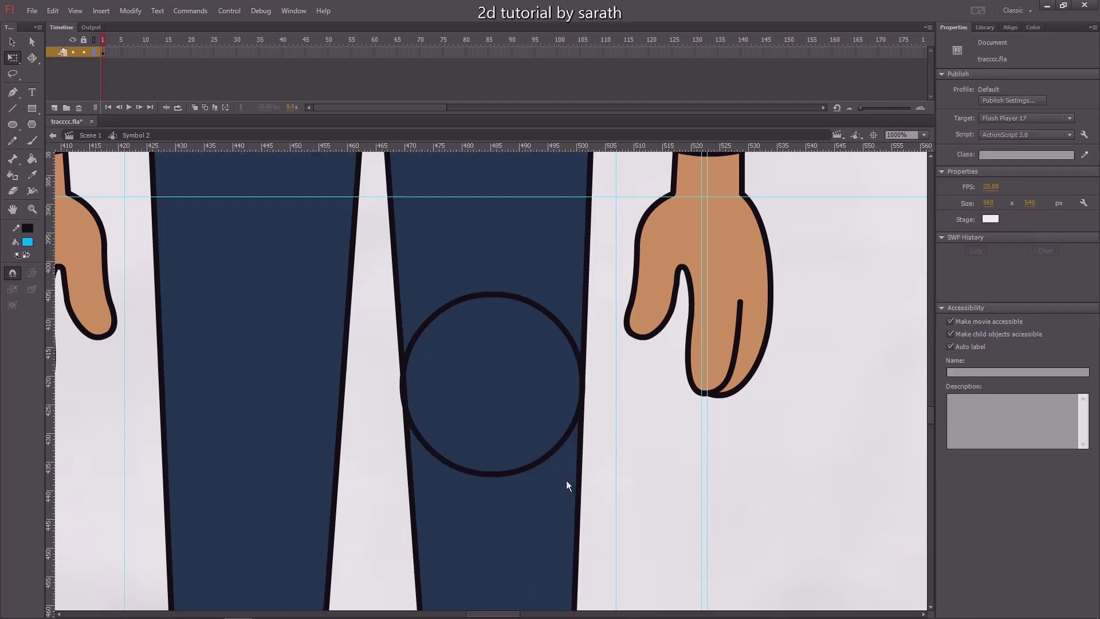
Step: Select the knee circle and place a horizontal and a vertical guide through its centre
key("ctrl+minus")
key("ctrl+minus")
left_click_drag(498, 426, 494, 400)
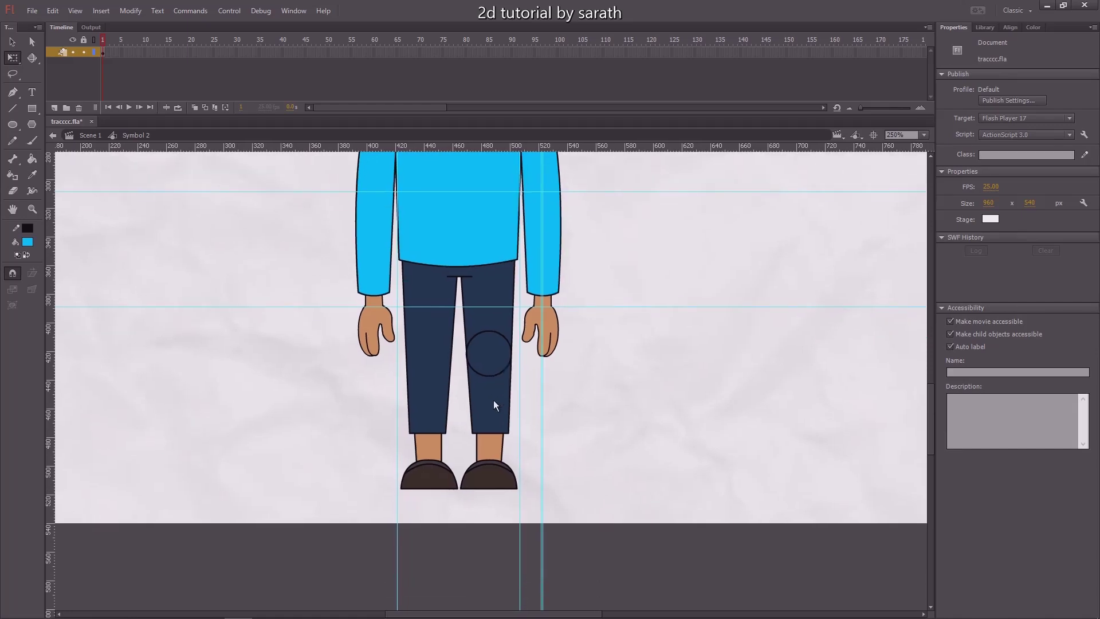
key("v")
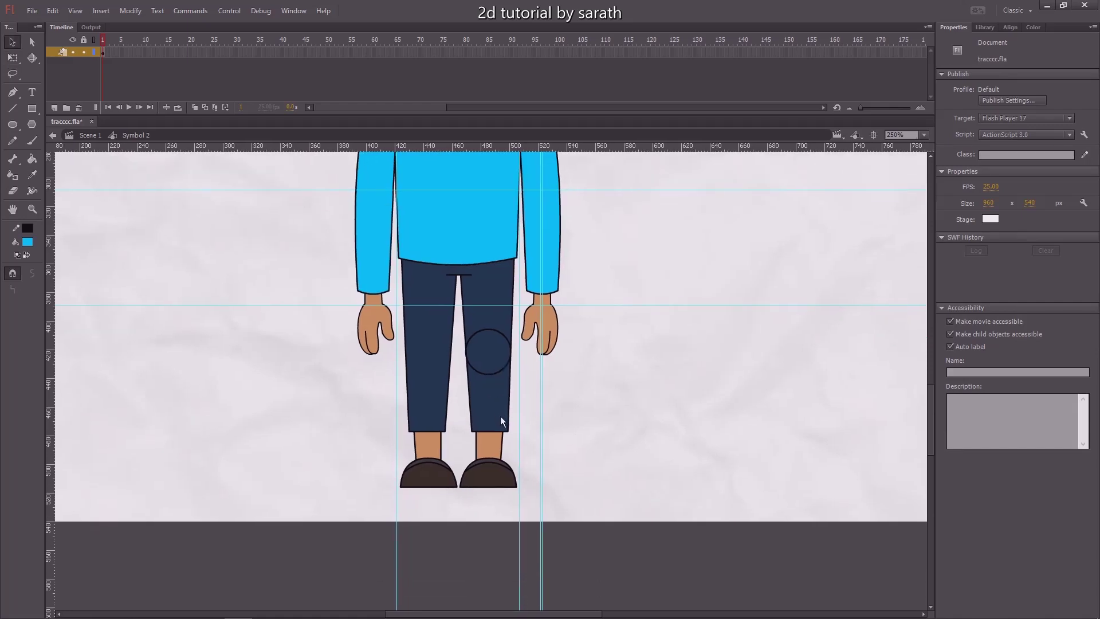
left_click(484, 366)
key("q")
key("ctrl+equal")
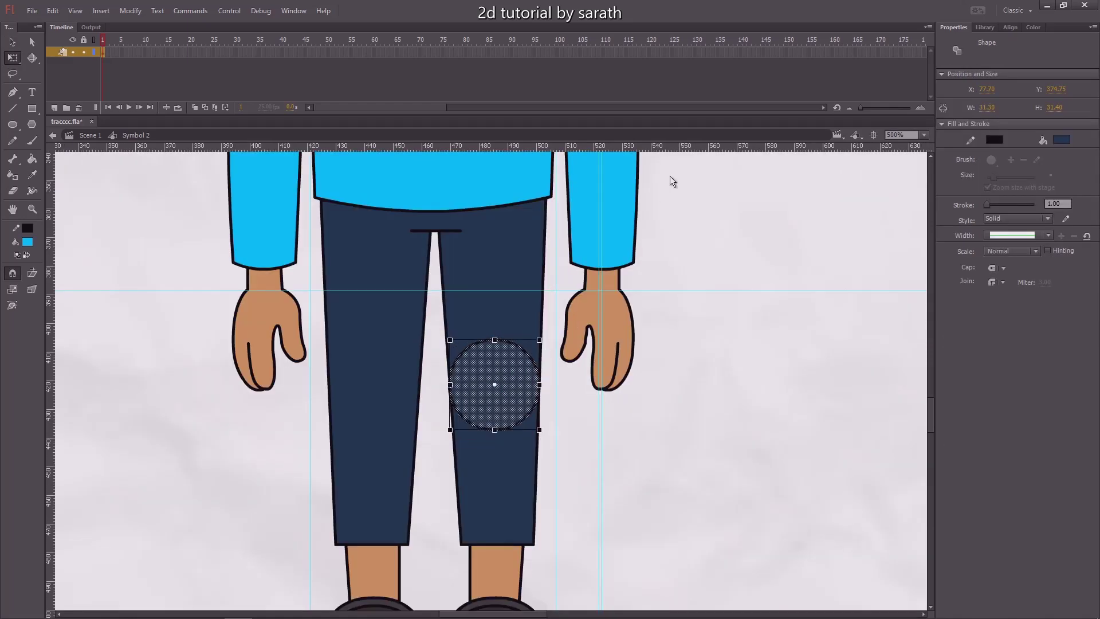
left_click_drag(666, 147, 673, 384)
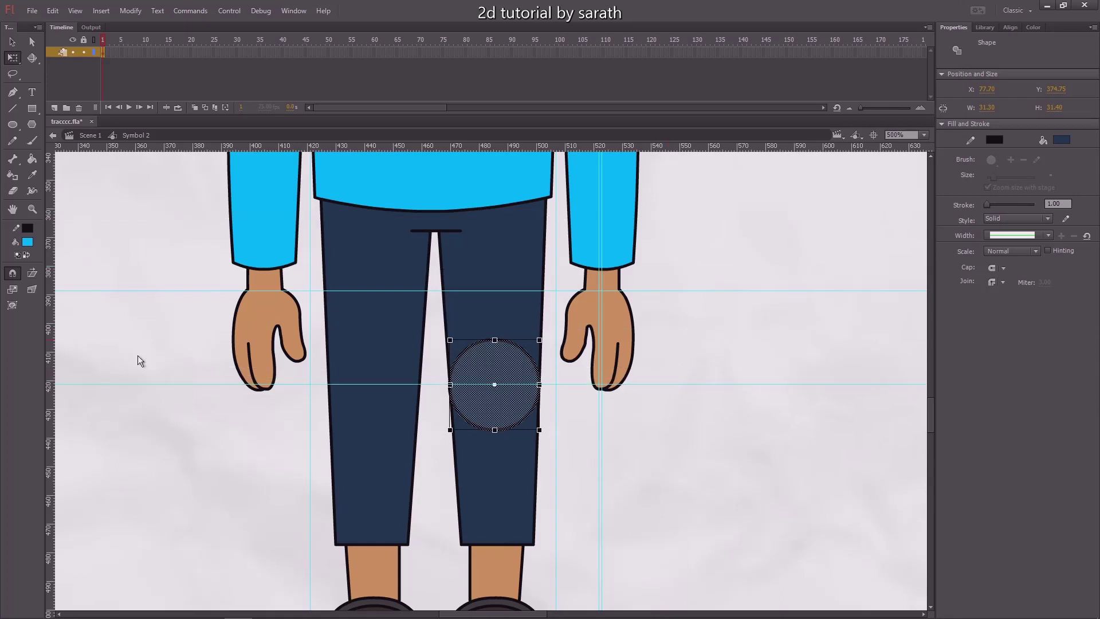
left_click_drag(51, 355, 494, 344)
Step: Convert the whole shoe below the circled knee to a graphic symbol
left_click_drag(623, 453, 559, 331)
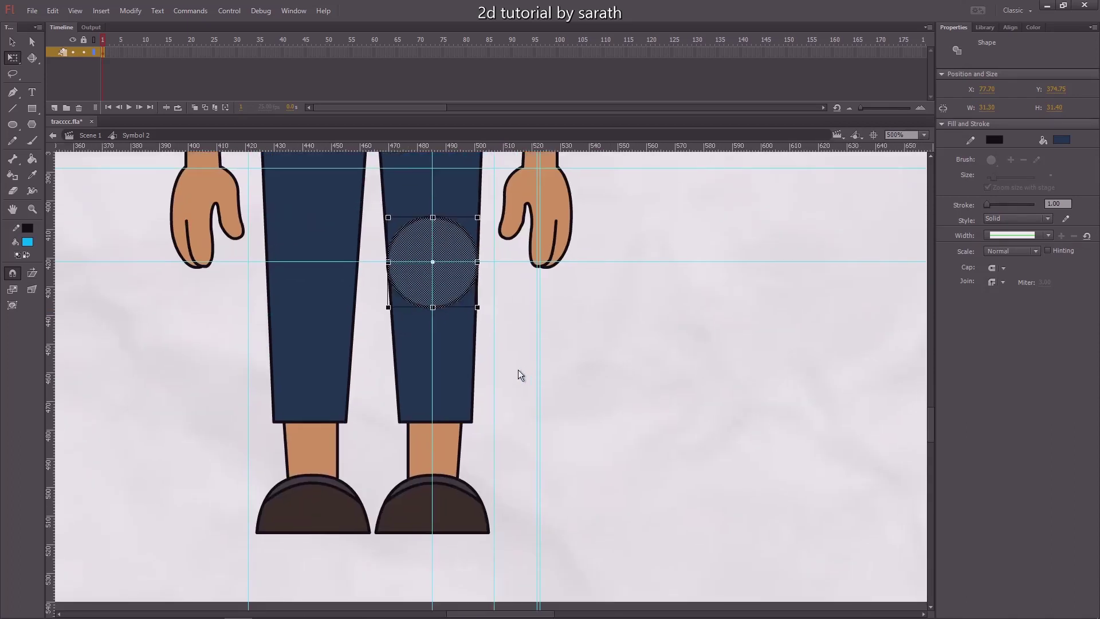
left_click(518, 371)
key("v")
left_click(446, 497)
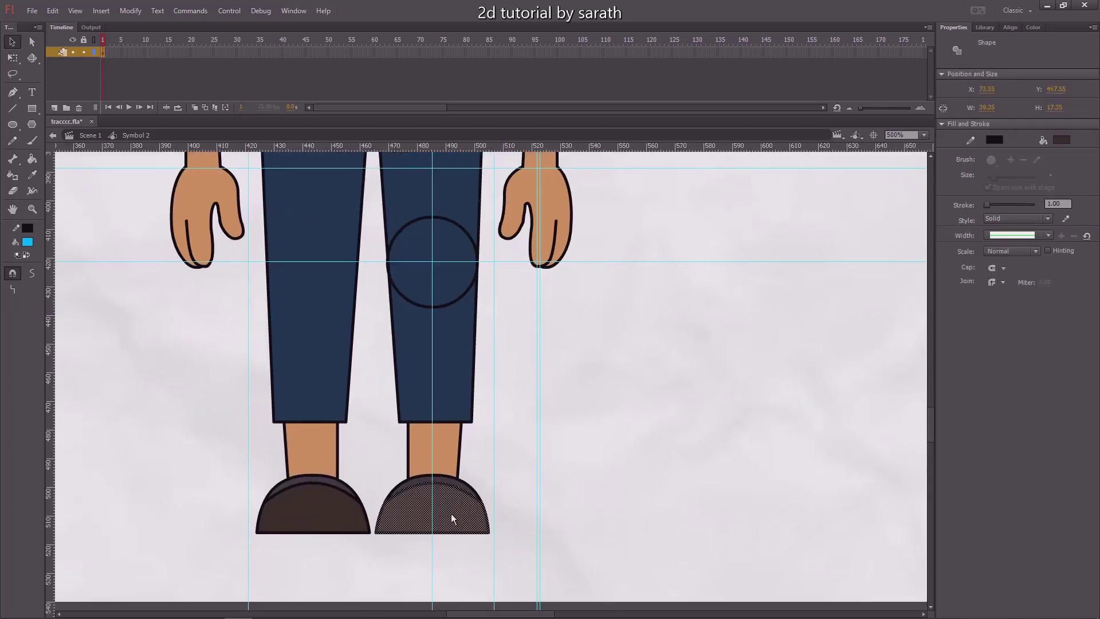
double_click(458, 487)
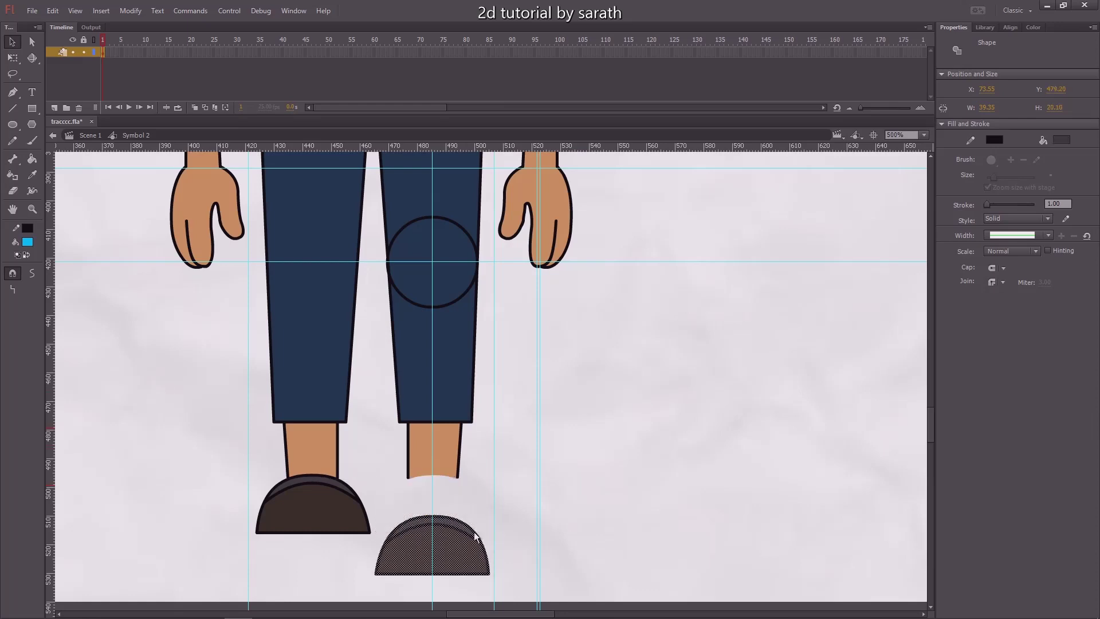
key("F8")
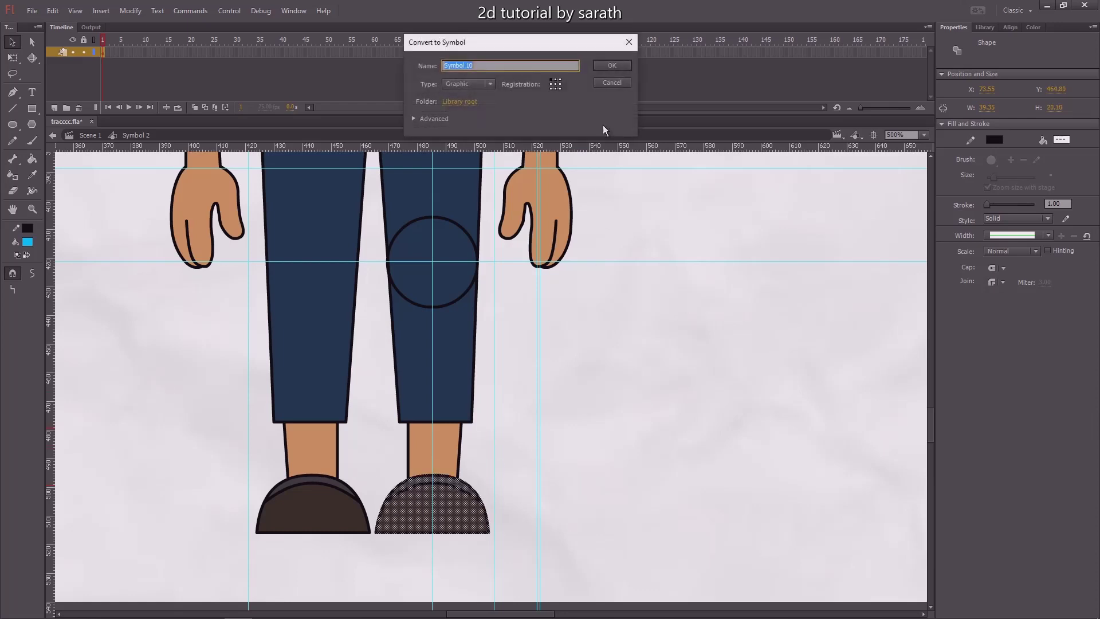
left_click(611, 68)
key("q")
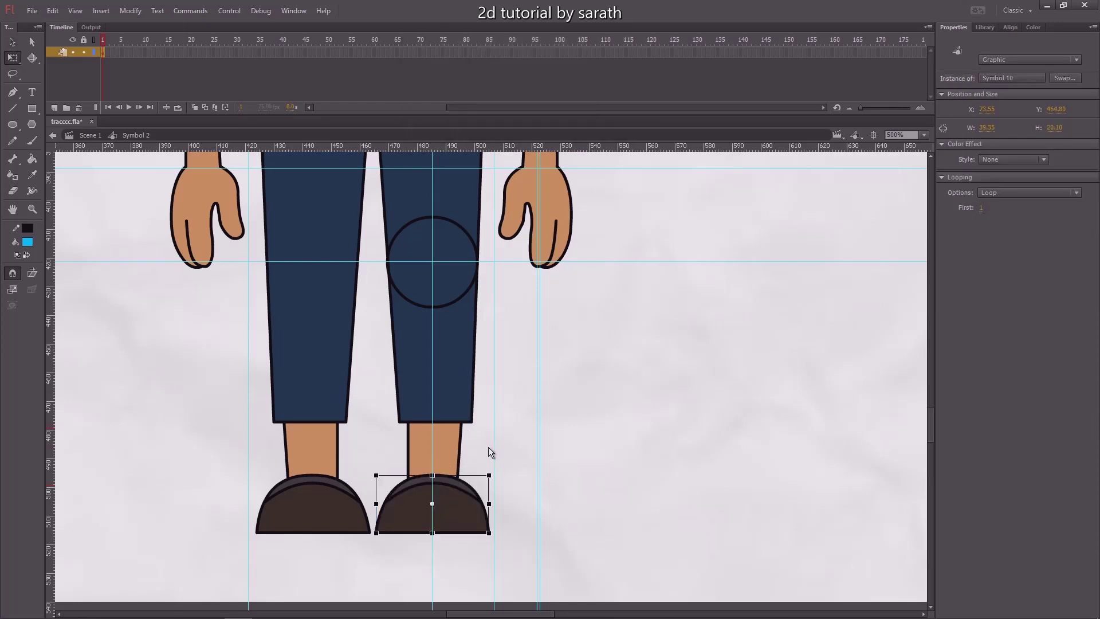
left_click(517, 440)
left_click_drag(485, 425, 512, 430)
Step: Convert the lower trouser leg and ankle to one graphic symbol and set its pivot where the knee guides cross
key("v")
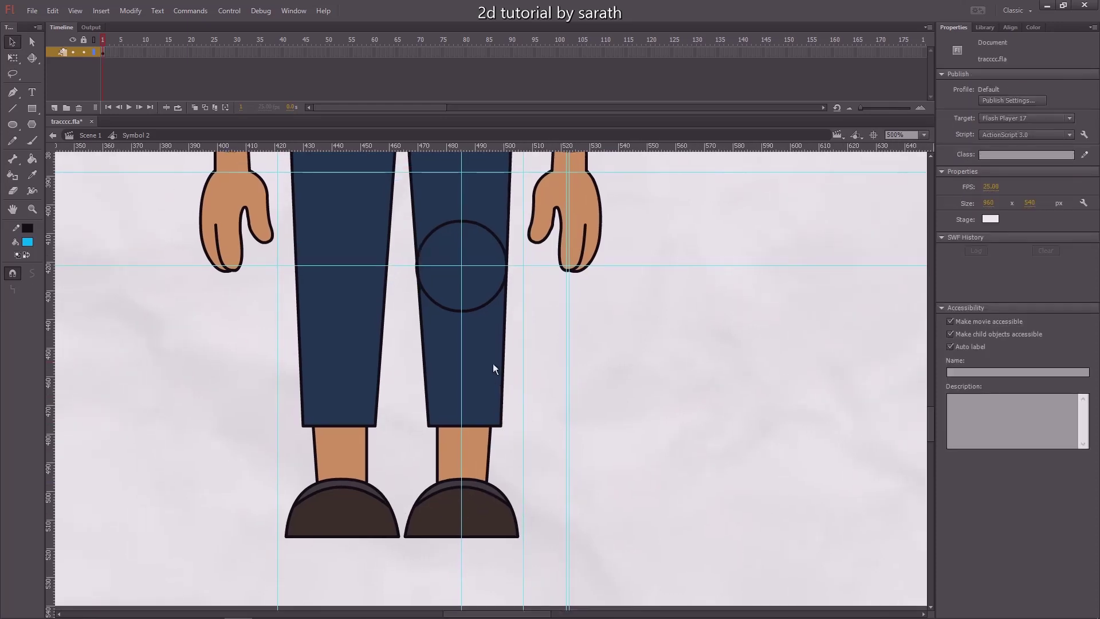
left_click(484, 381)
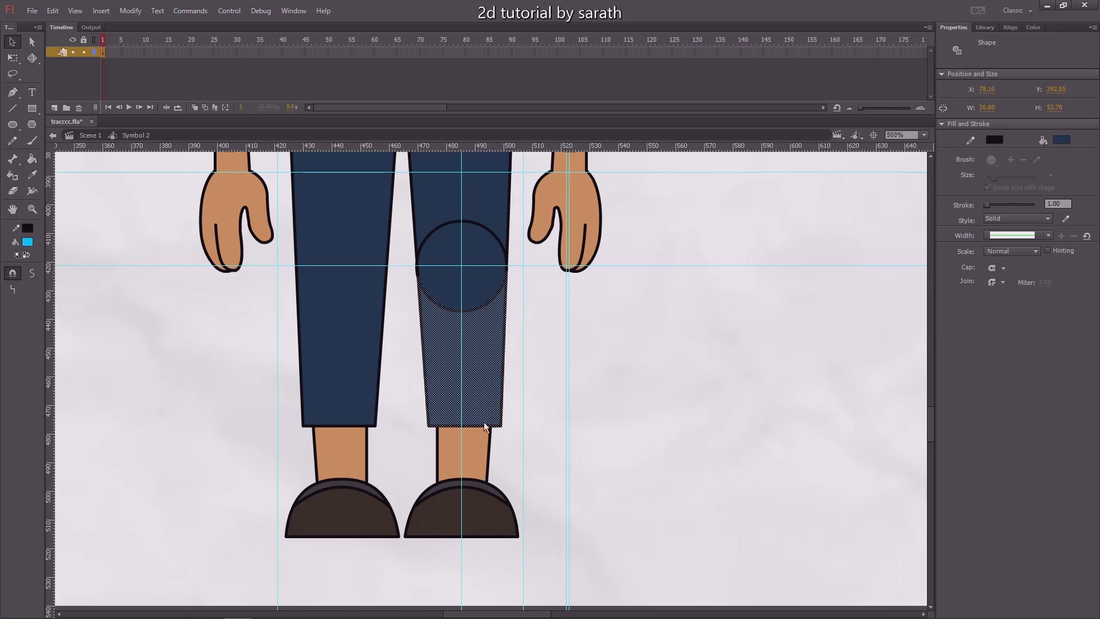
left_click(474, 446, "shift")
left_click_drag(486, 456, 535, 454)
key("ctrl+z")
key("F8")
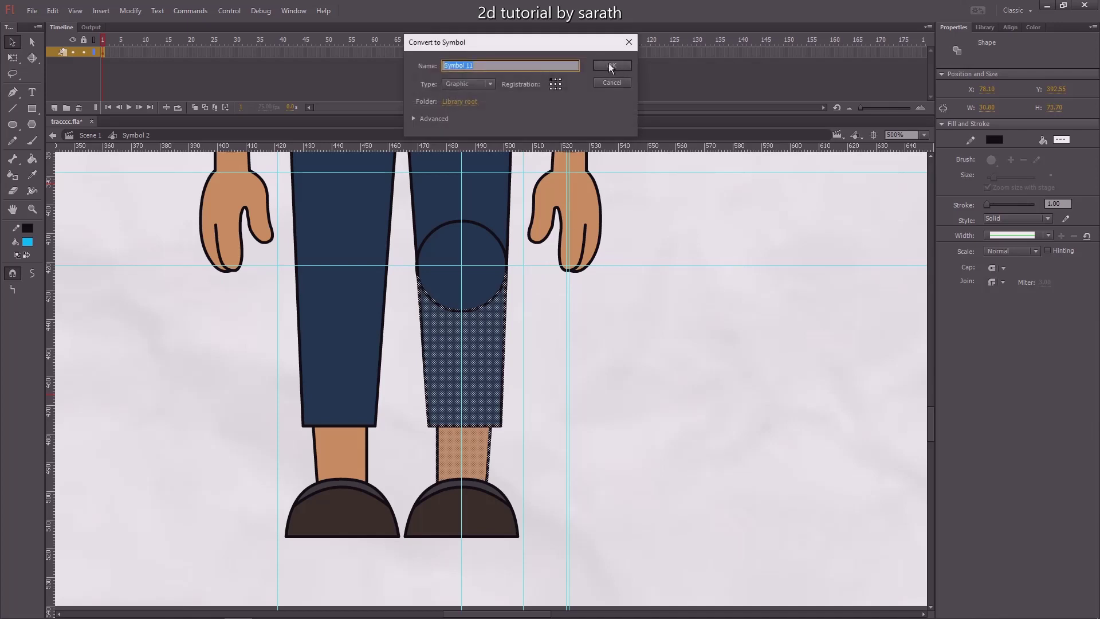
left_click(611, 65)
key("q")
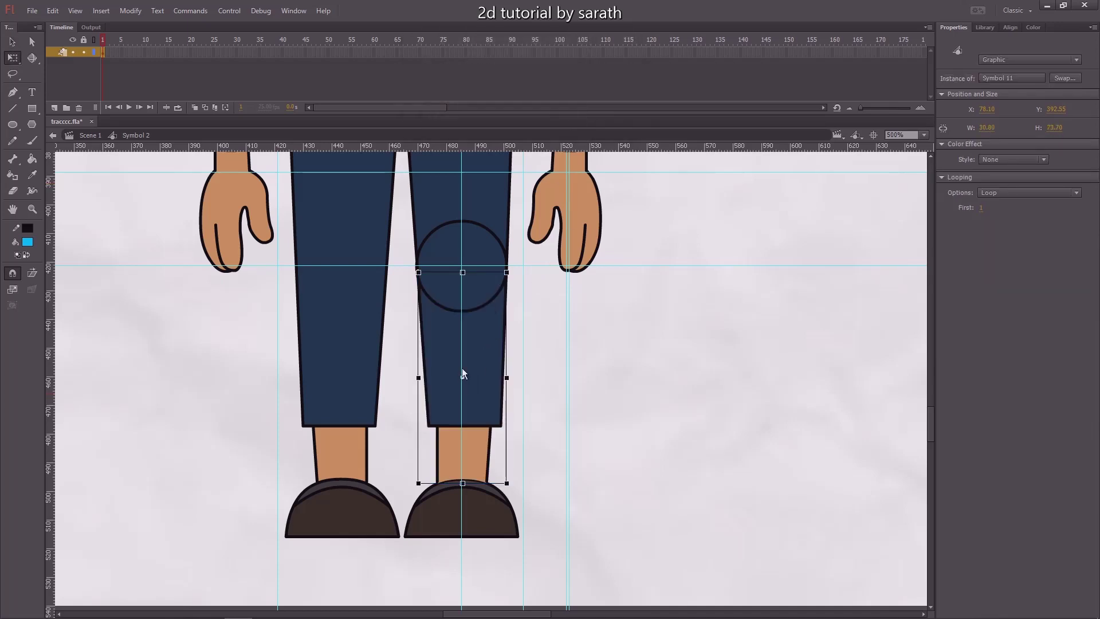
left_click_drag(453, 302, 462, 267)
Step: Inside the lower leg symbol, draw a straight line between the knee arc's ends and fill the enclosed area with the trousers' navy
key("v")
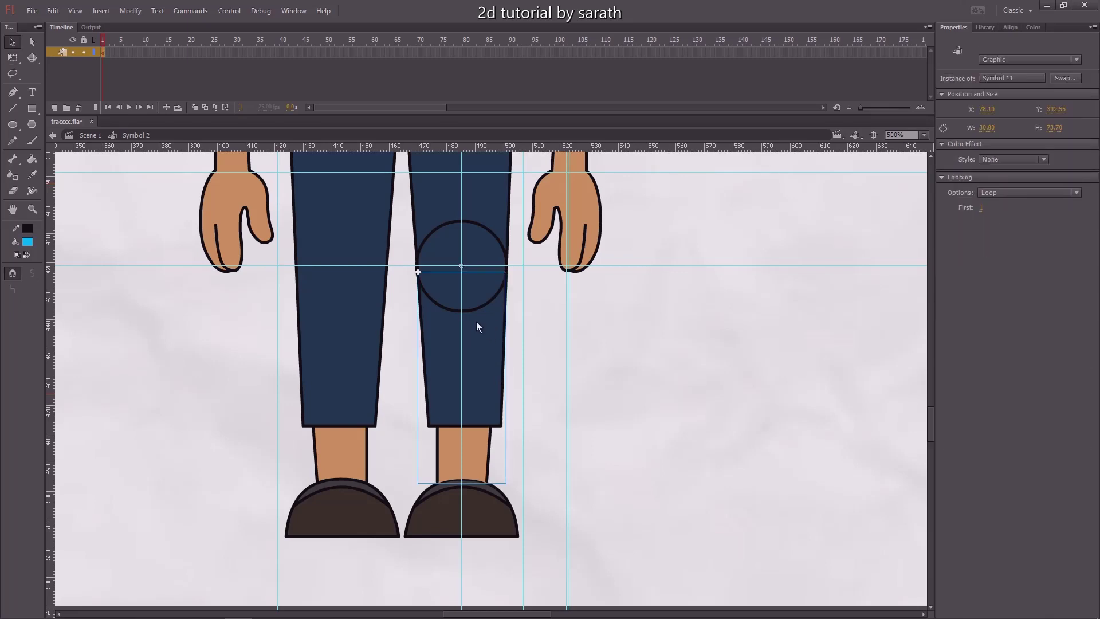
double_click(483, 329)
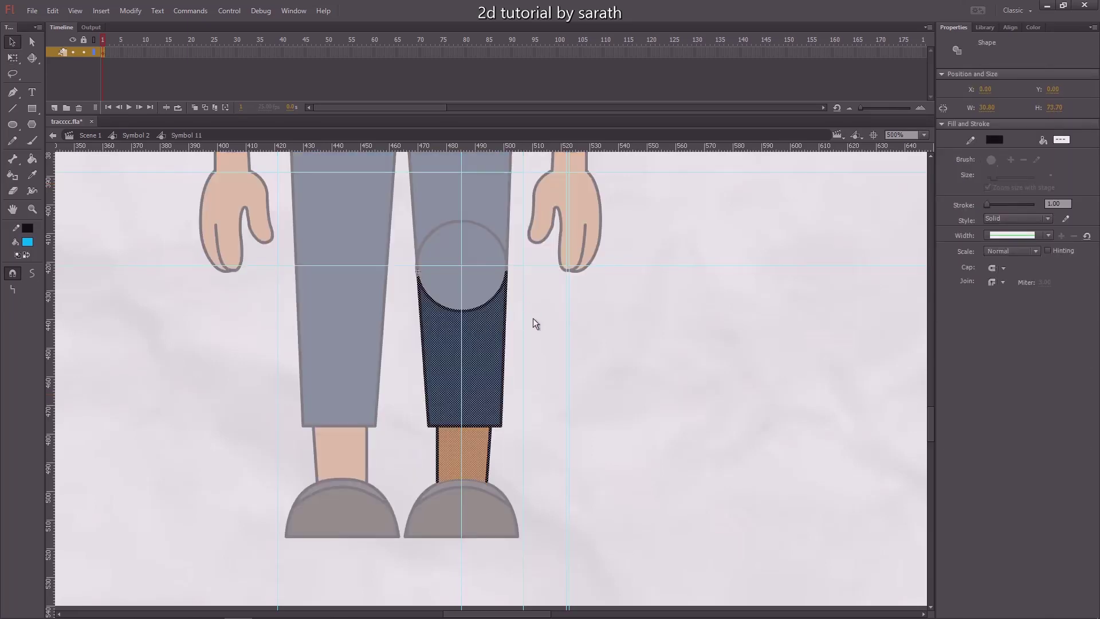
key("ctrl+equal")
left_click(691, 291)
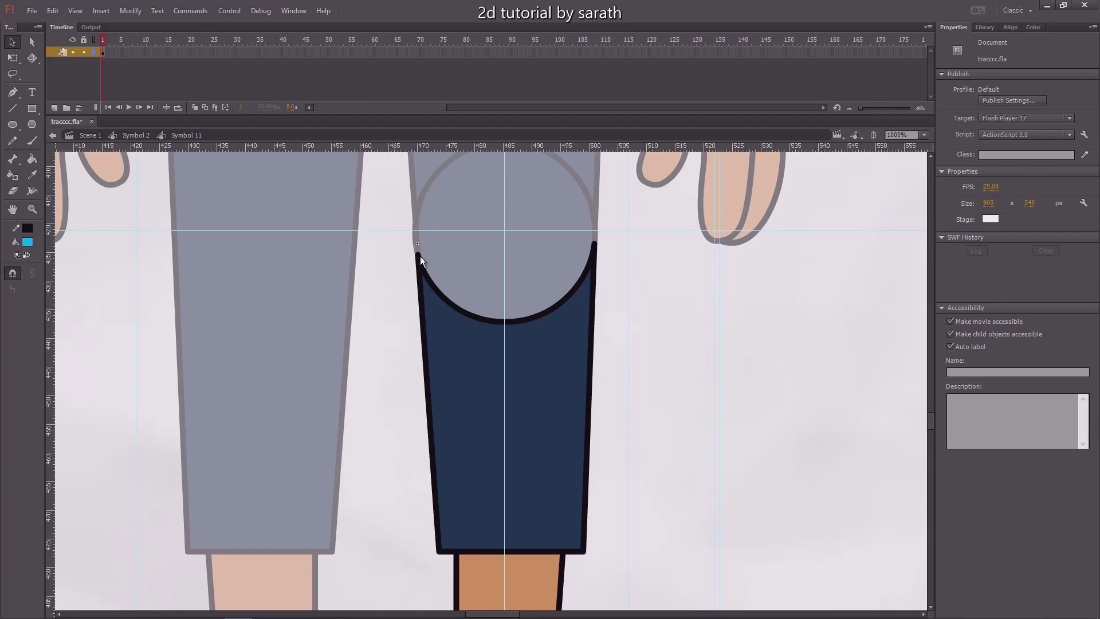
key("n")
left_click_drag(418, 253, 596, 246)
key("i")
left_click(560, 332)
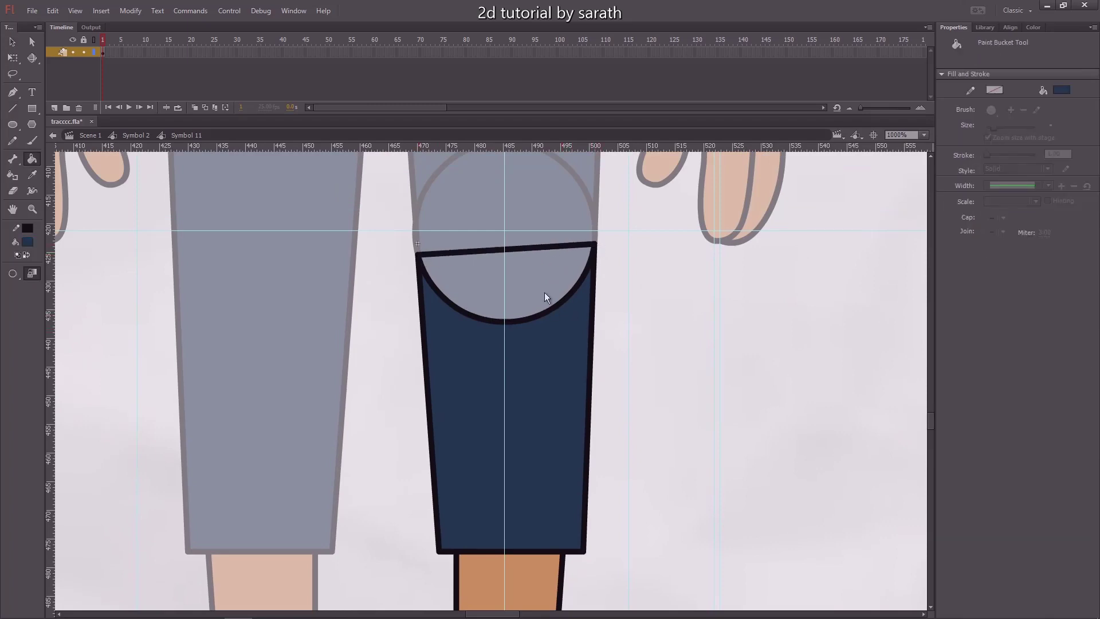
left_click(544, 292)
Step: Delete the knee arc and the straight closing line from the lower leg symbol, and return to the character
key("v")
left_click(554, 309)
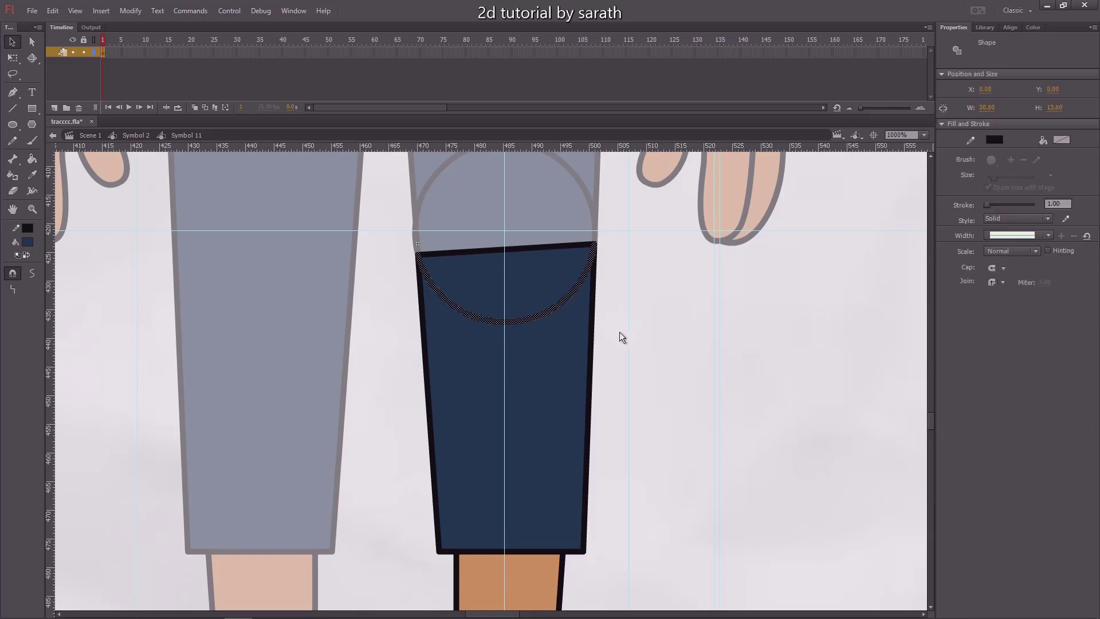
key("Delete")
key("ctrl+minus")
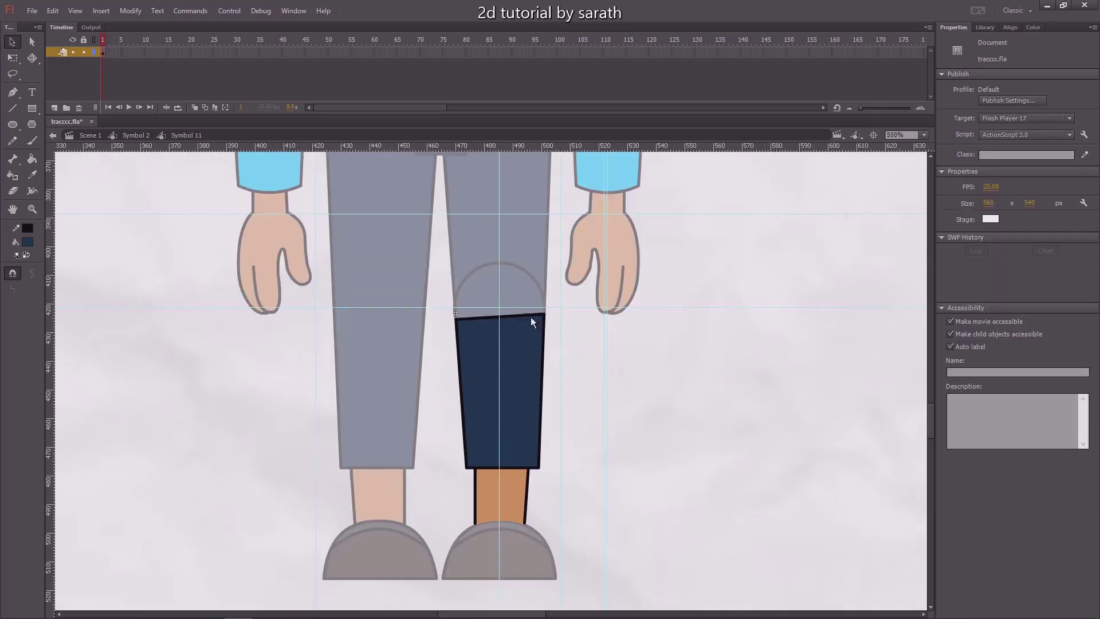
left_click(531, 316)
key("Delete")
double_click(586, 367)
Step: Try rotating the lower leg symbol about its knee pivot, and undo the rotation
key("q")
left_click_drag(551, 526, 677, 389)
key("ctrl+z")
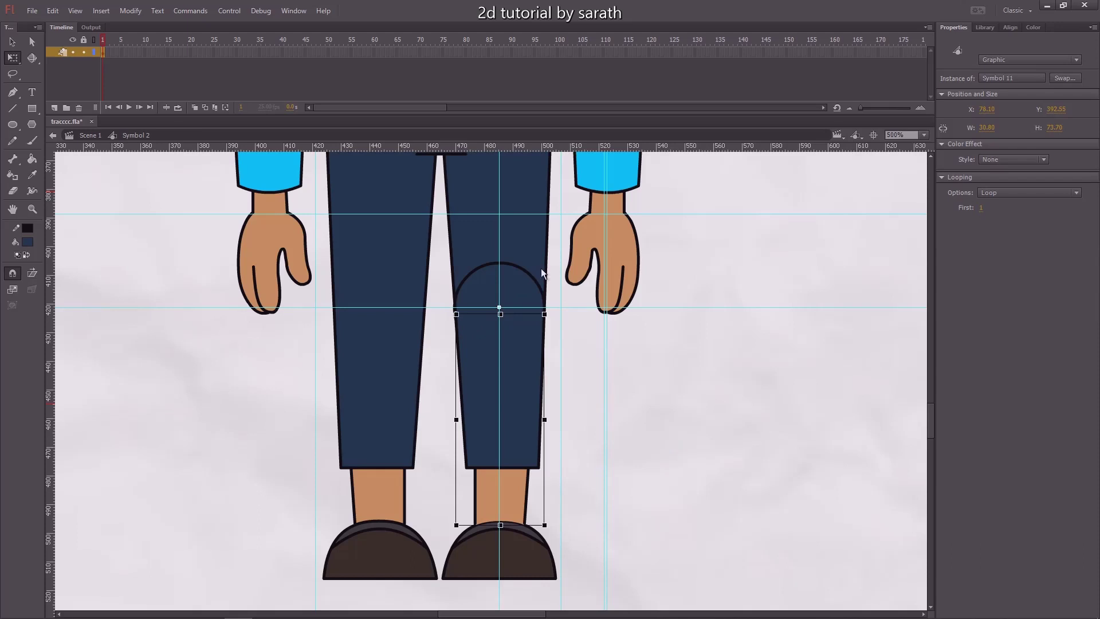
Step: Draw two slanted lines joining the ends of the crotch line to the shirt hem, closing off a small panel
key("v")
left_click_drag(584, 342, 552, 466)
left_click(679, 324)
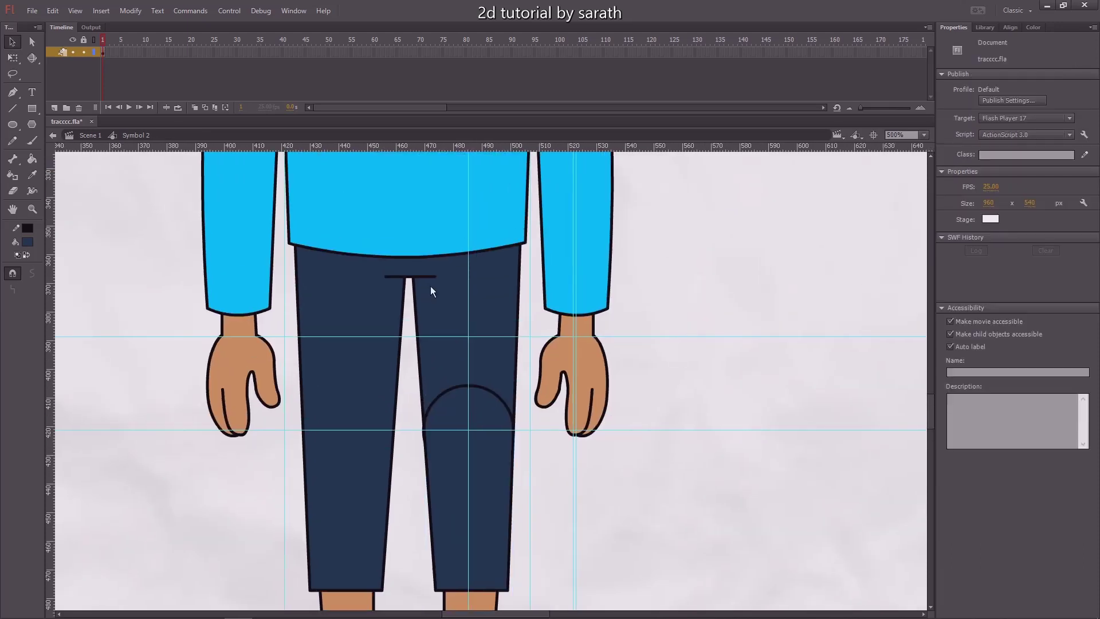
left_click(398, 293)
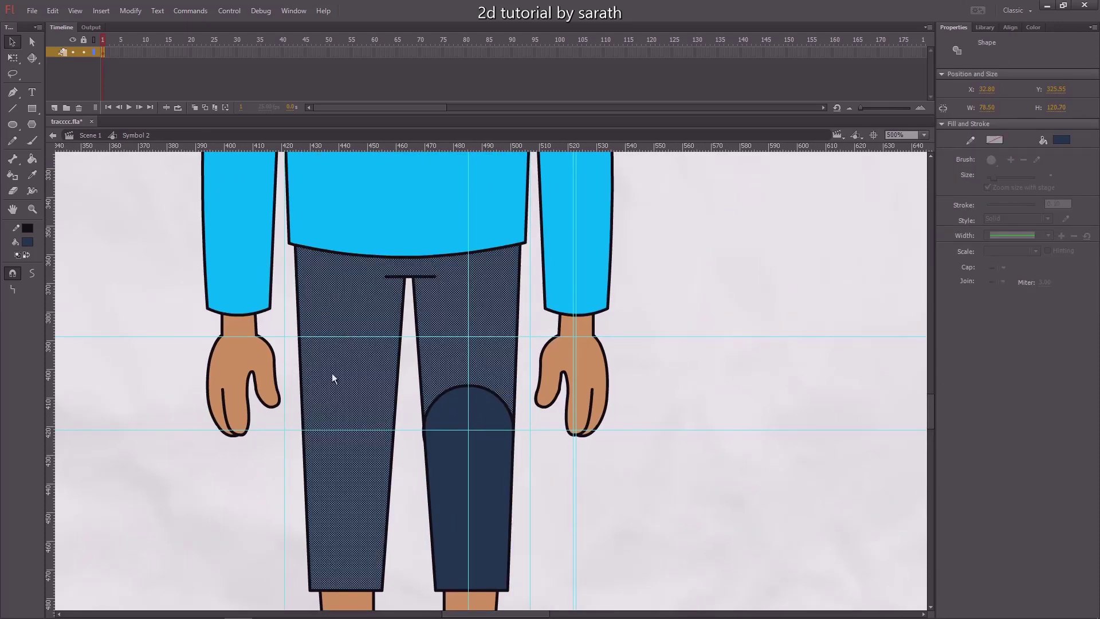
left_click(643, 283)
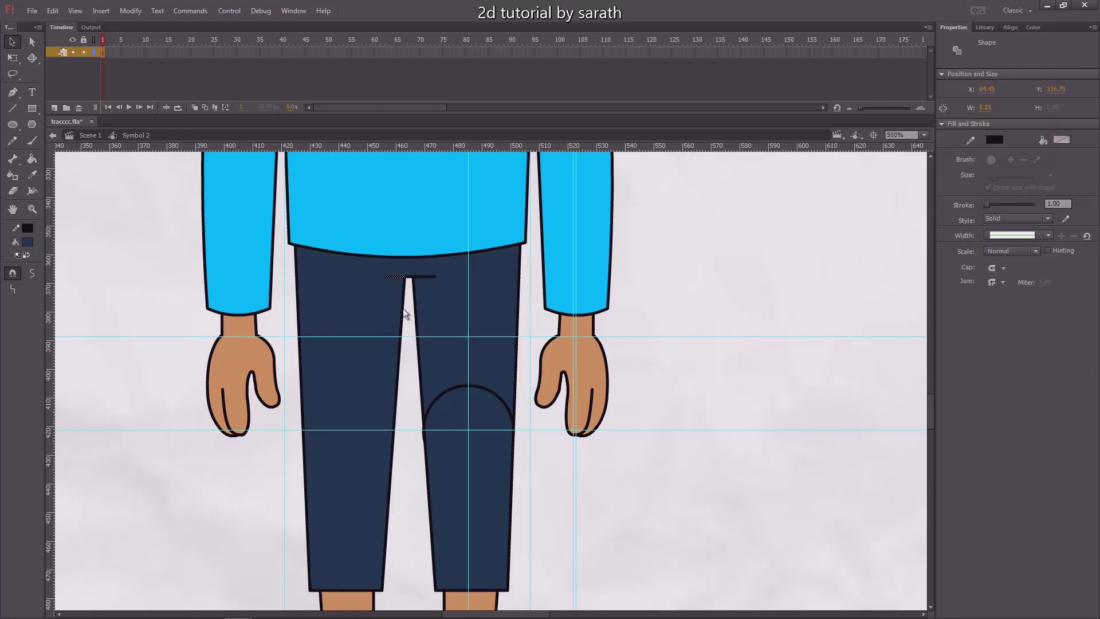
key("ctrl+=")
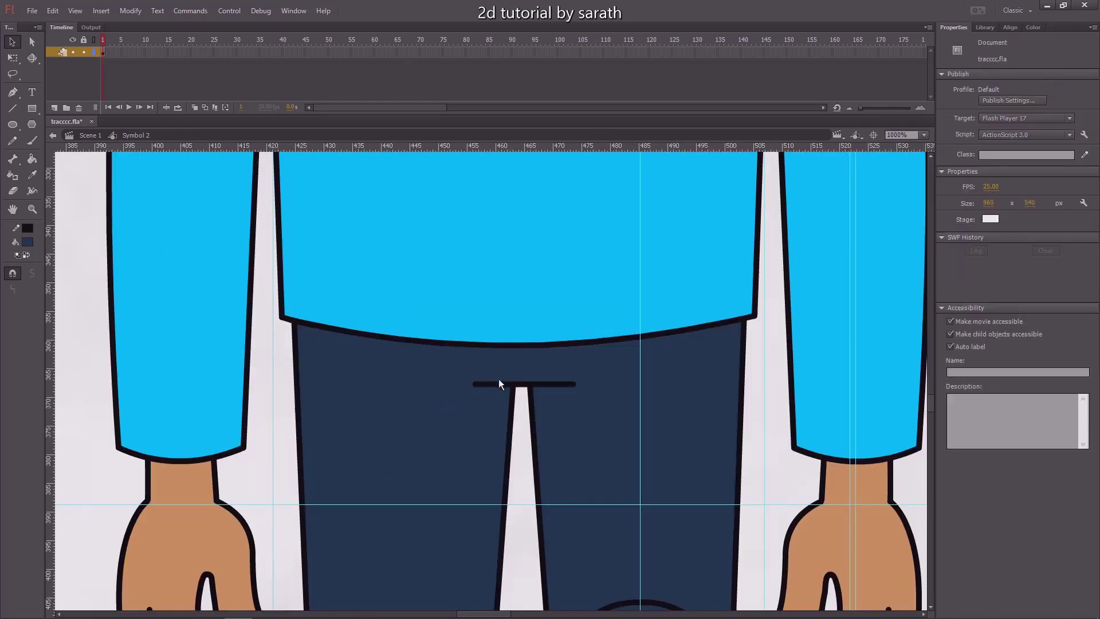
key("n")
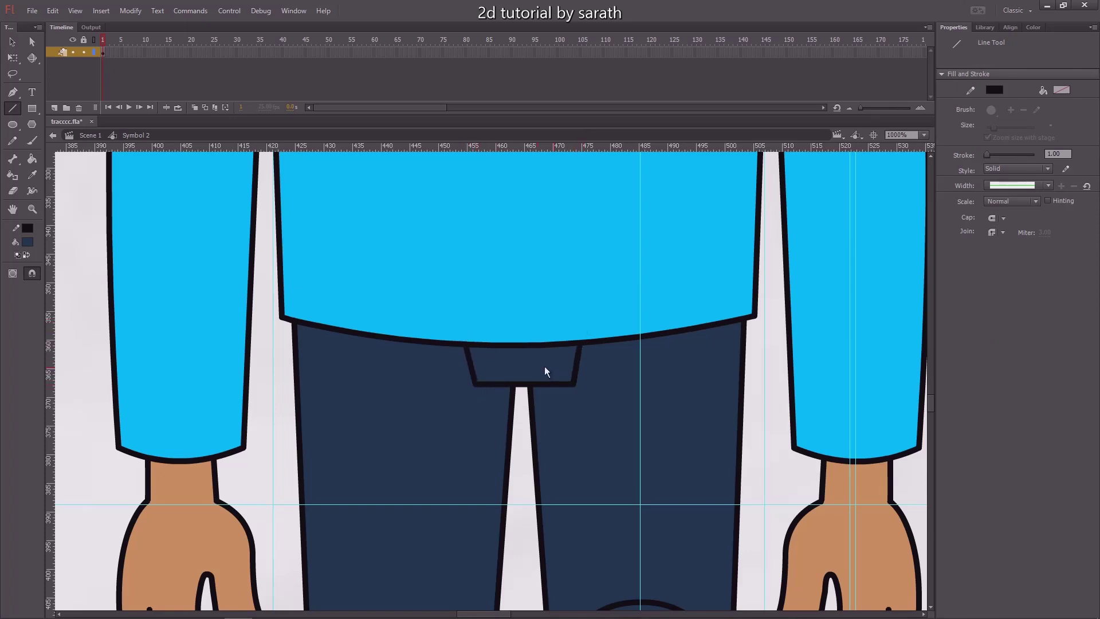
Step: Convert the small crotch panel with its outlines to a graphic symbol
key("v")
mouse_move(545, 366)
left_mouse_down()
mouse_move(523, 372)
mouse_move(522, 387)
mouse_move(544, 365)
left_mouse_up()
key("F8")
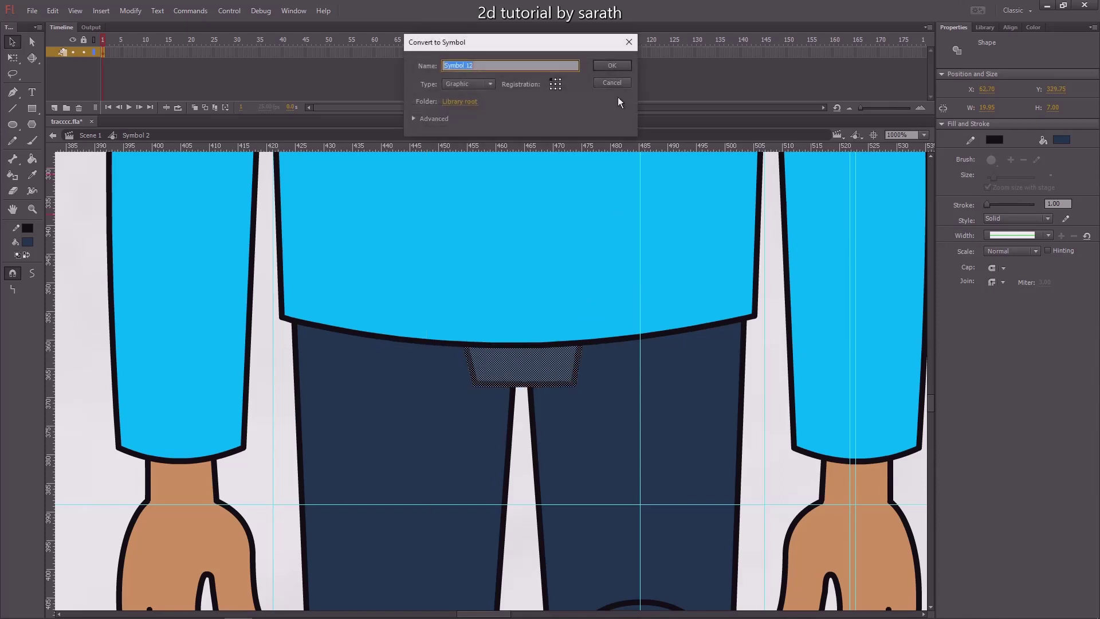
left_click(603, 62)
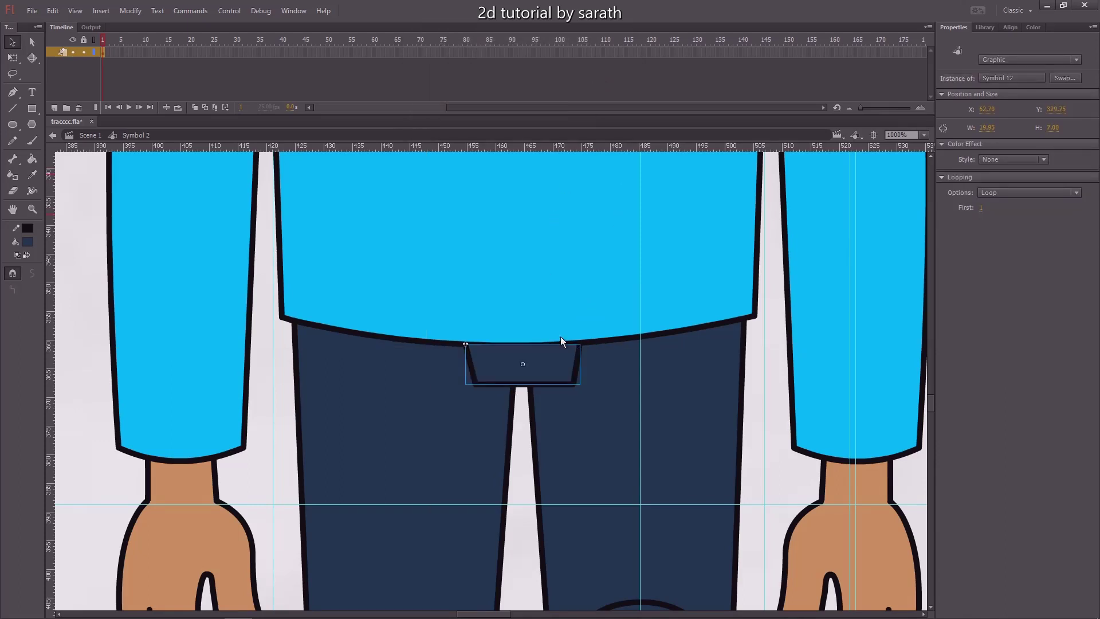
Step: Delete the slanted side outlines inside the crotch panel symbol, and return to the character
double_click(550, 362)
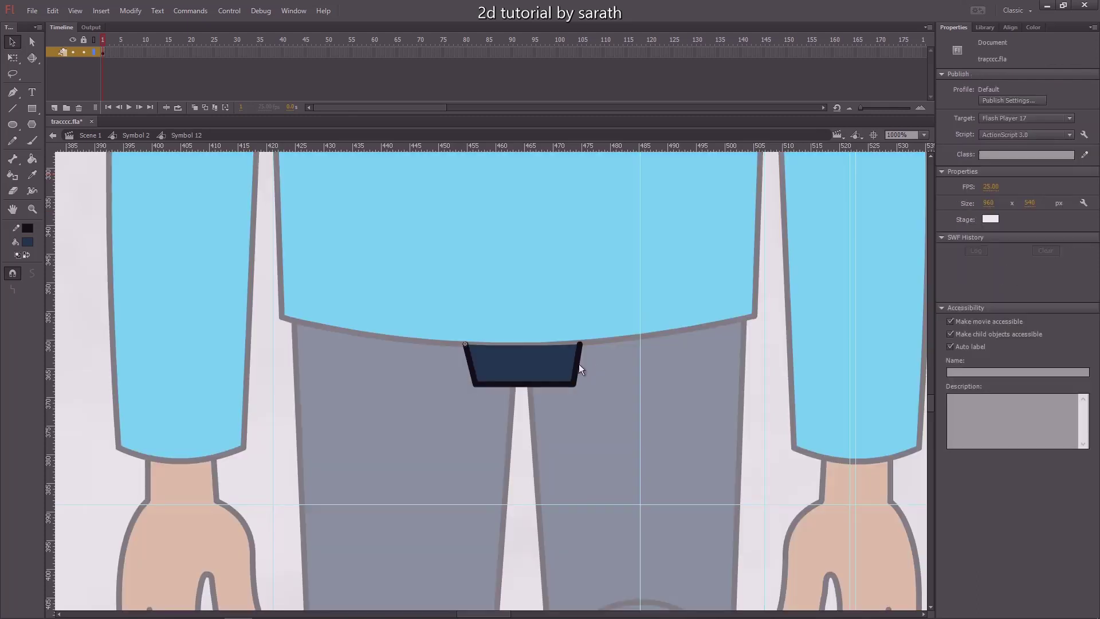
left_click(578, 363)
key("Delete")
double_click(265, 393)
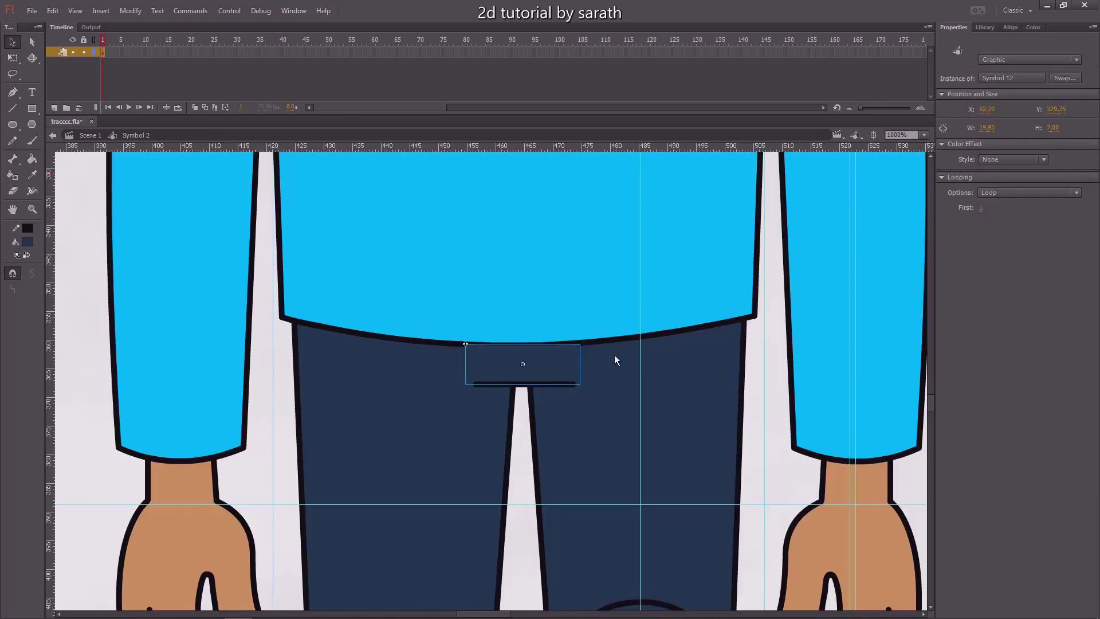
Step: Select the upper trouser leg with its outlines and the full knee circle fill, and convert them to one graphic symbol
key("ctrl+minus")
left_click(544, 404)
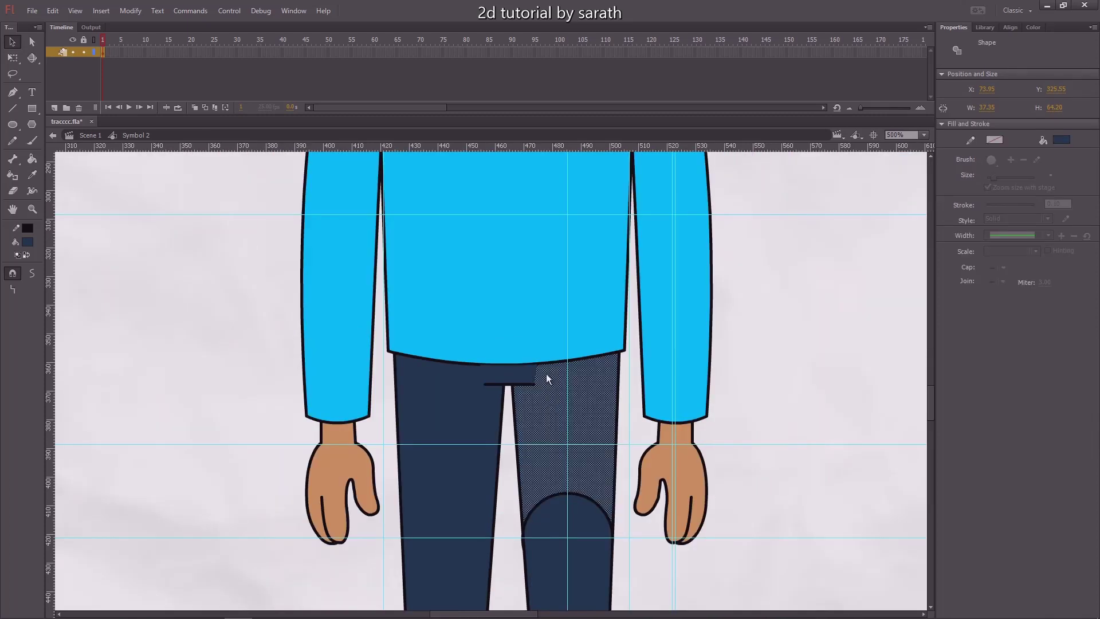
double_click(545, 394)
left_click_drag(542, 400, 574, 404)
scroll(605, 394, "down", 3)
scroll(692, 285, "right", 1)
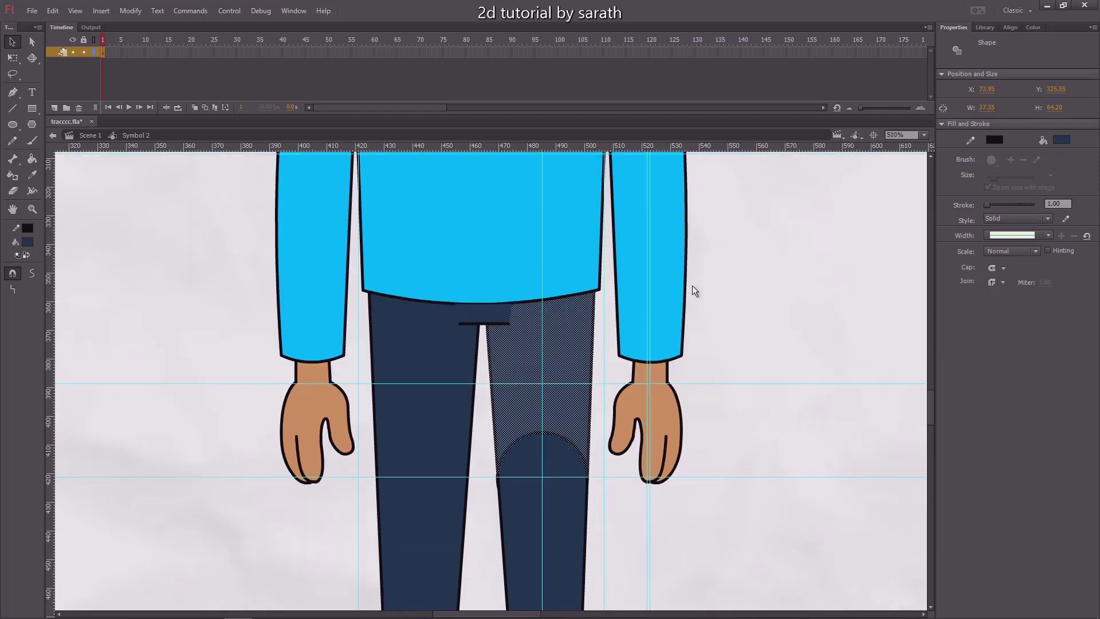
left_click(541, 406, "shift")
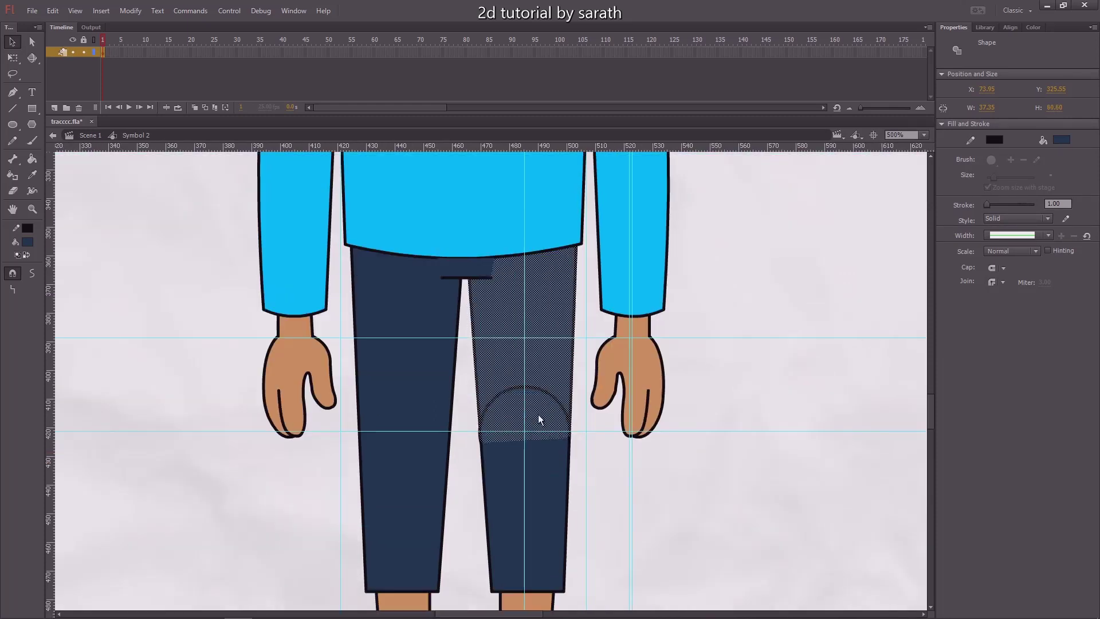
left_click_drag(552, 372, 547, 320)
key("ctrl+z")
key("F8")
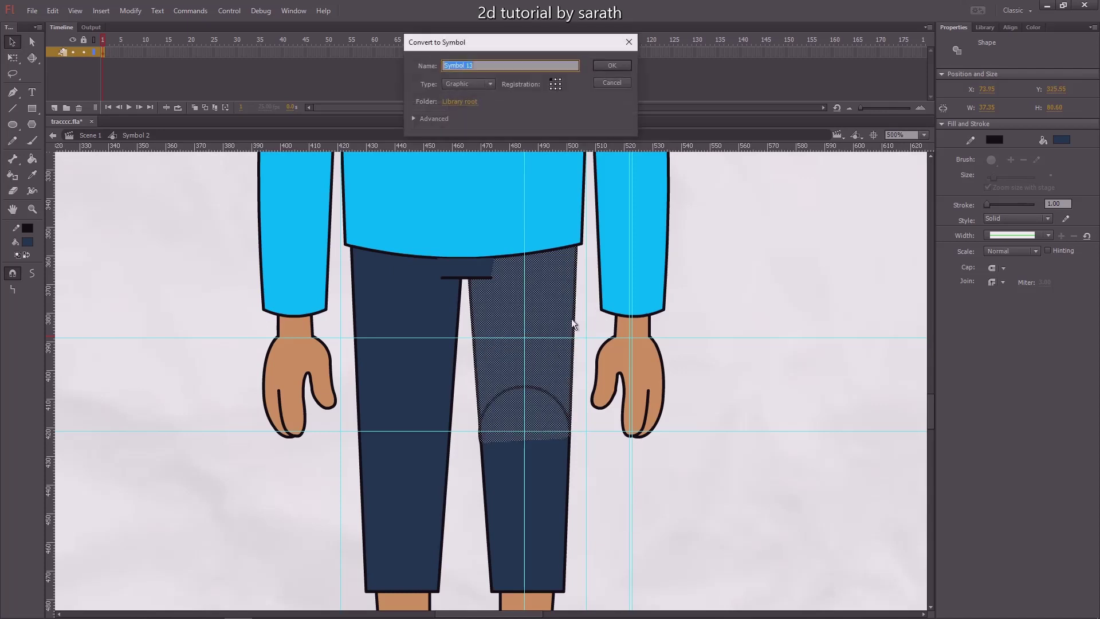
left_click(608, 66)
Step: Set the upper leg symbol's pivot at its top edge on the vertical knee guide, then test its rotation and undo it
key("q")
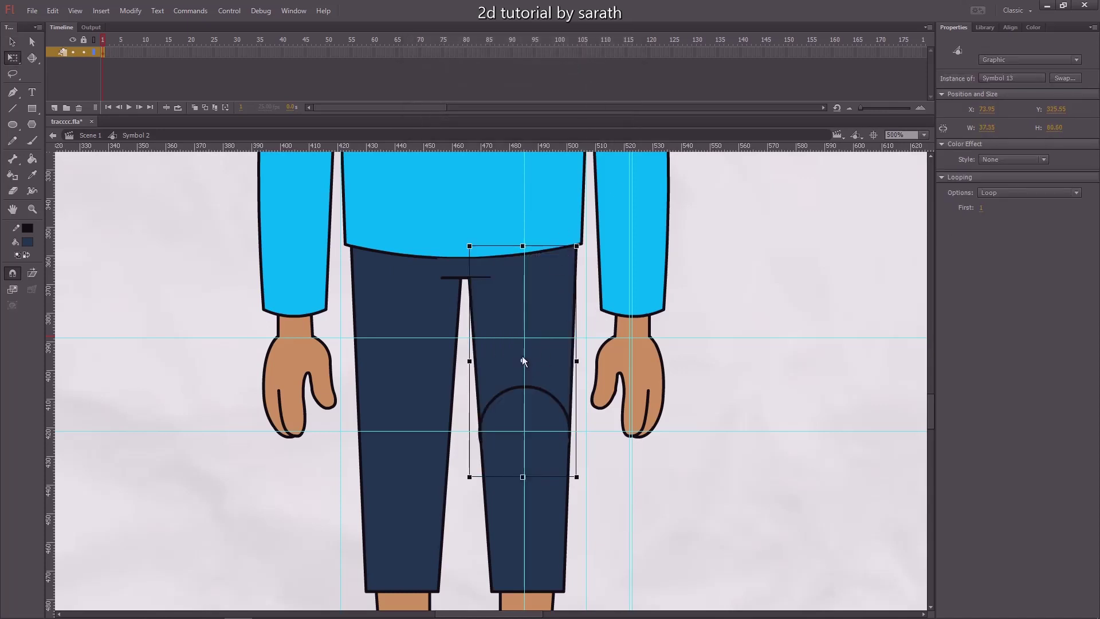
left_click_drag(525, 247, 524, 245)
left_click_drag(573, 482, 667, 422)
key("ctrl+z")
key("v")
double_click(499, 468)
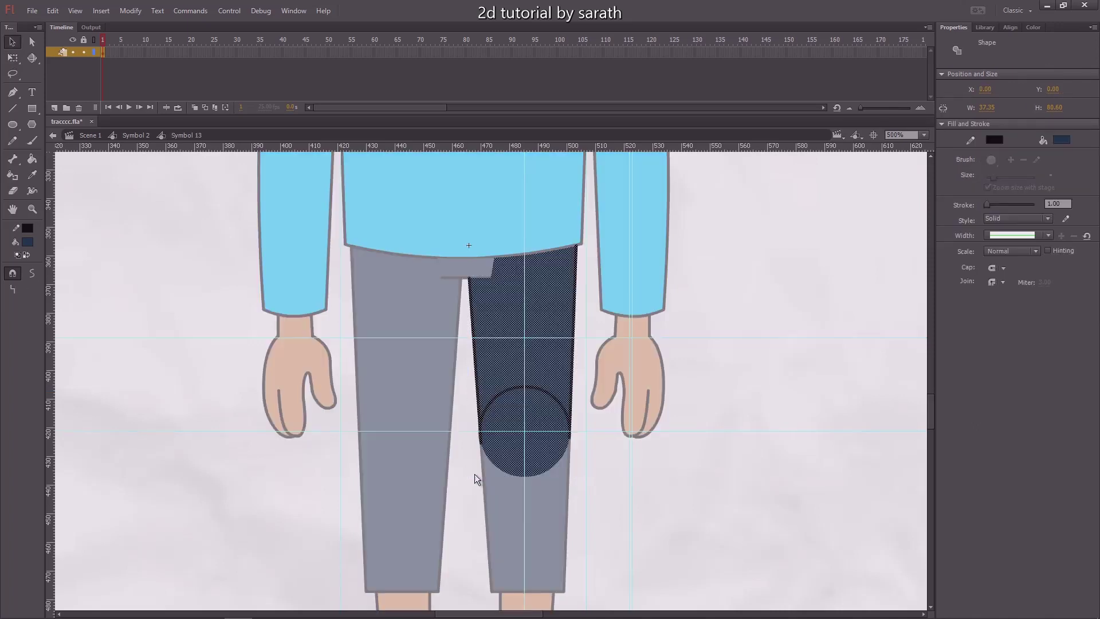
double_click(470, 479)
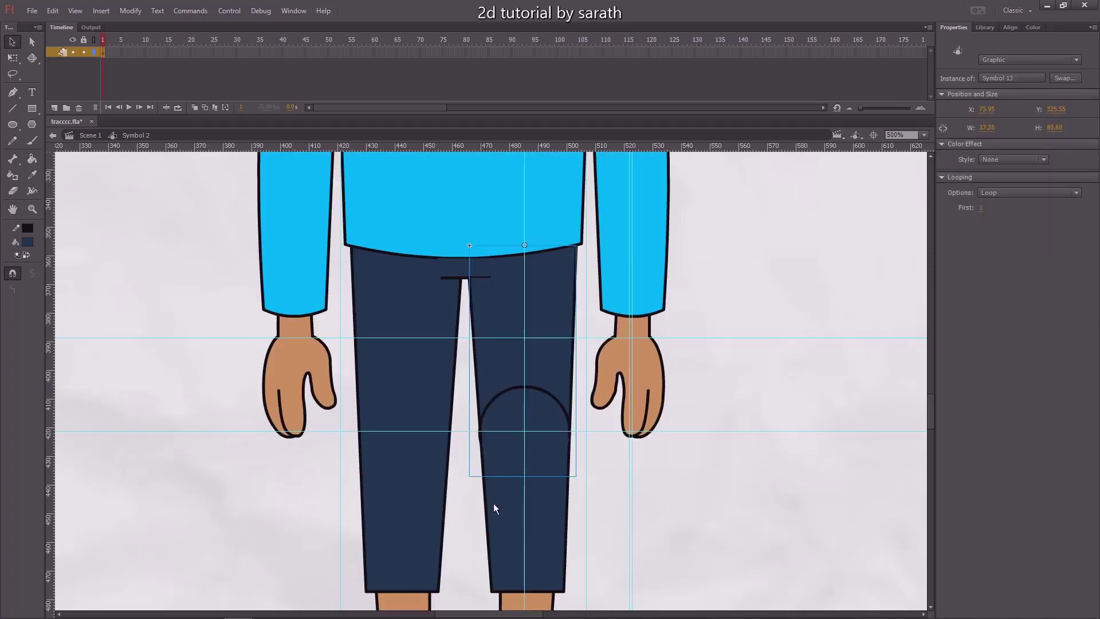
left_click_drag(496, 495, 482, 501)
key("ctrl+z")
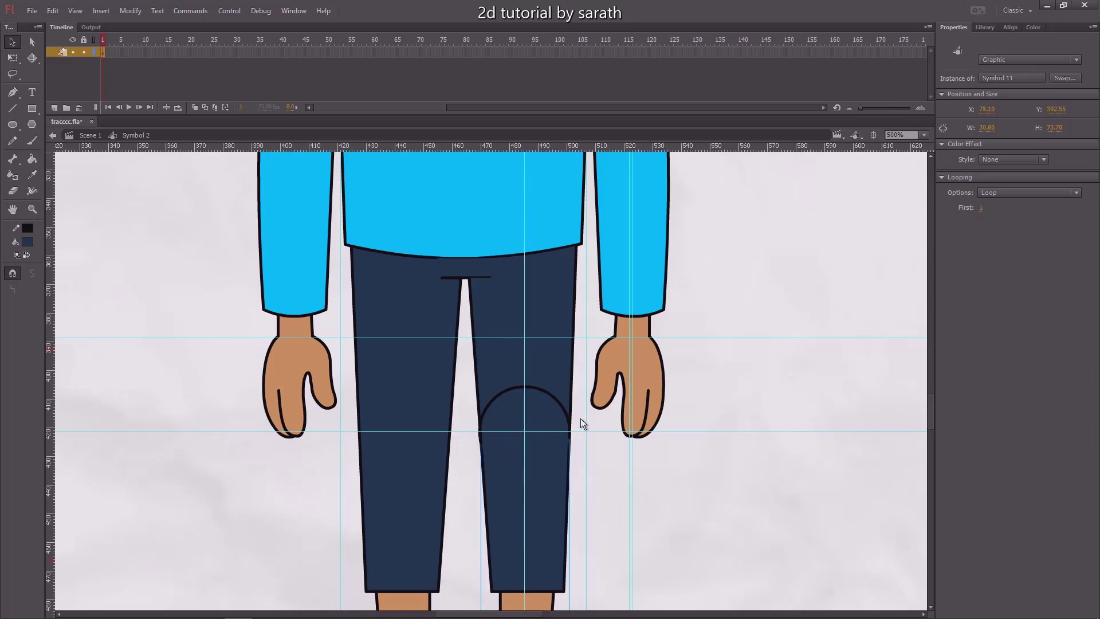
left_click(594, 448)
scroll(564, 390, "right", 1)
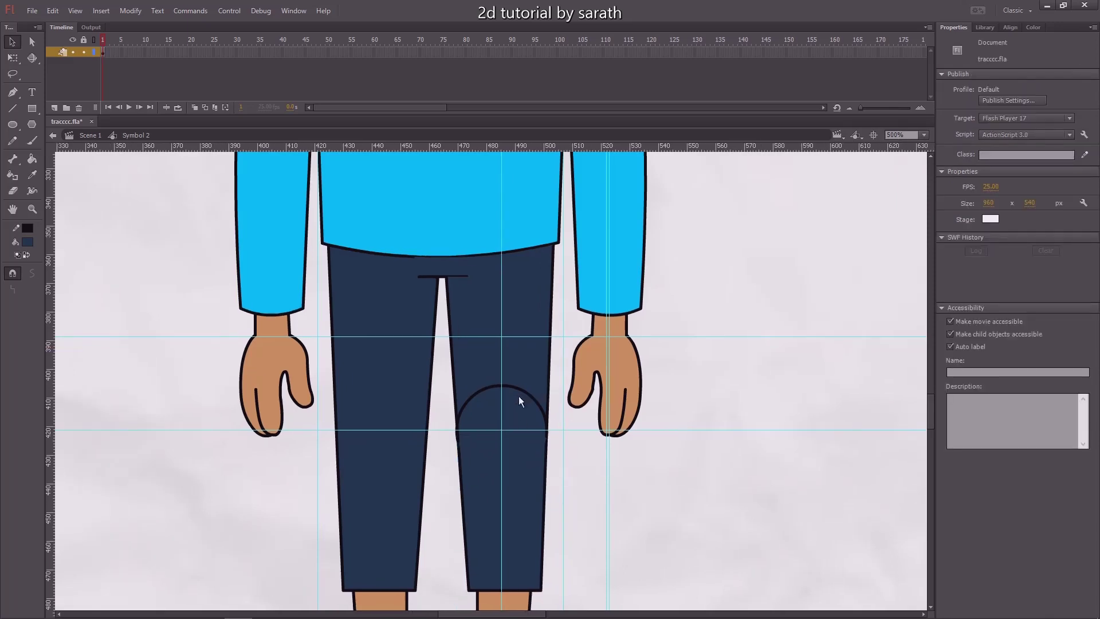
Step: Inside the upper leg symbol, delete the arc above the knee and outline the rounded lower edge in black
left_click(519, 398)
double_click(533, 408)
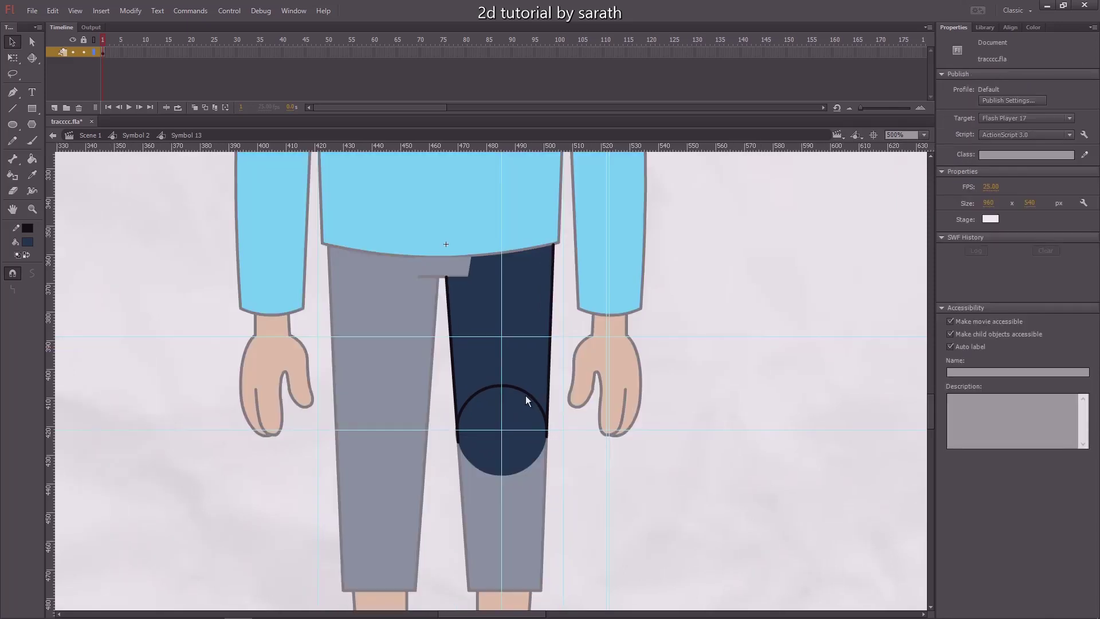
left_click(527, 396)
key("Delete")
key("s")
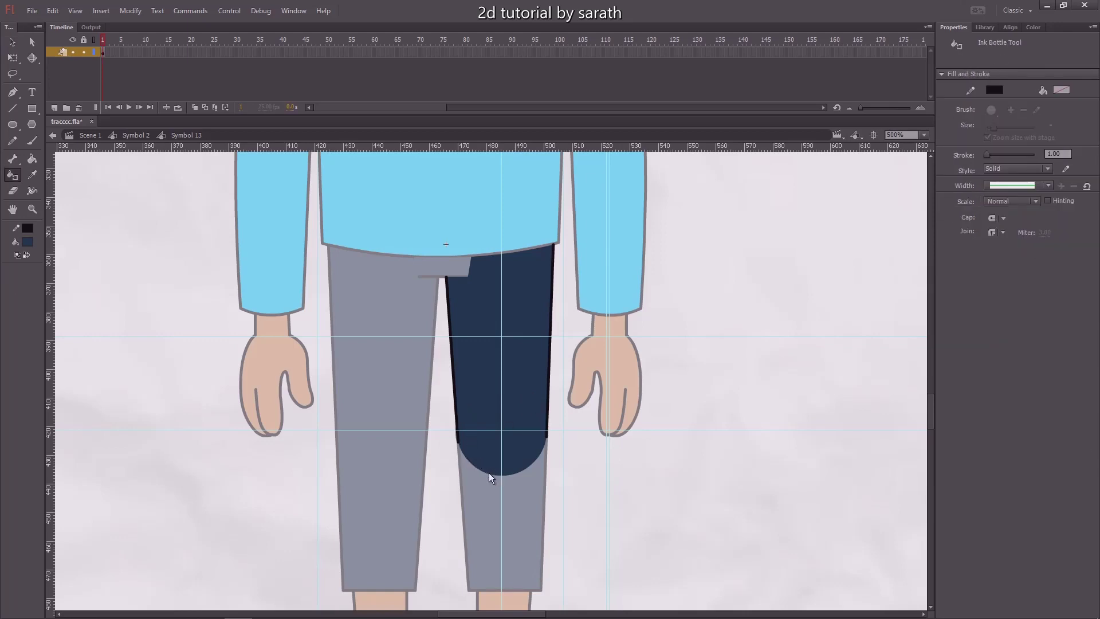
left_click(487, 473)
key("v")
double_click(694, 381)
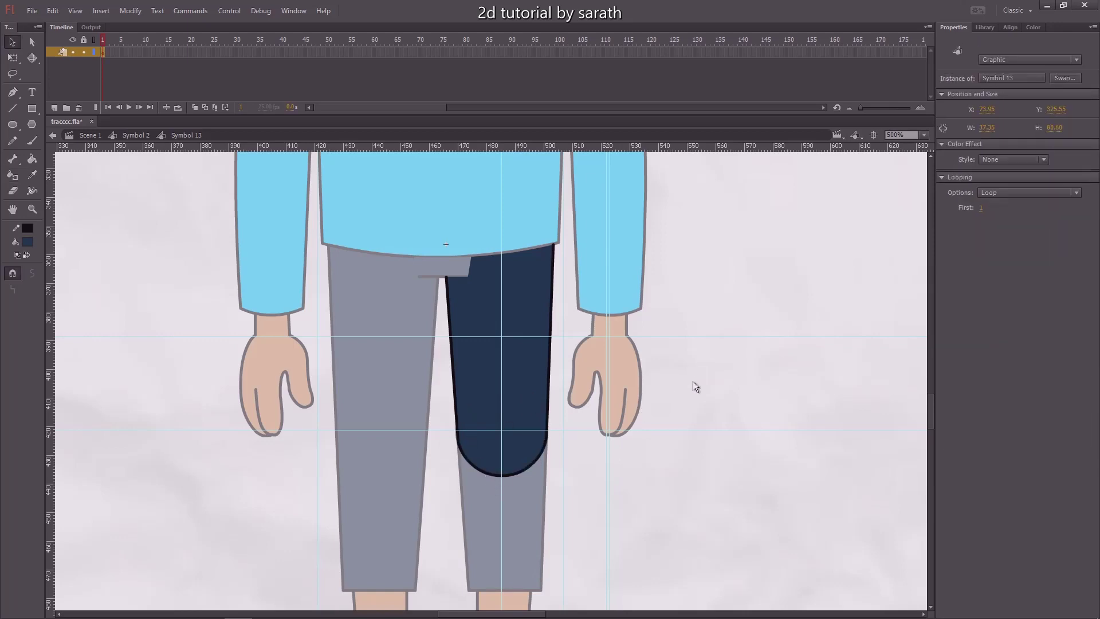
Step: Bring the lower leg symbol forward so it covers the upper leg's rounded knee
scroll(582, 394, "down", 1)
left_click(534, 437)
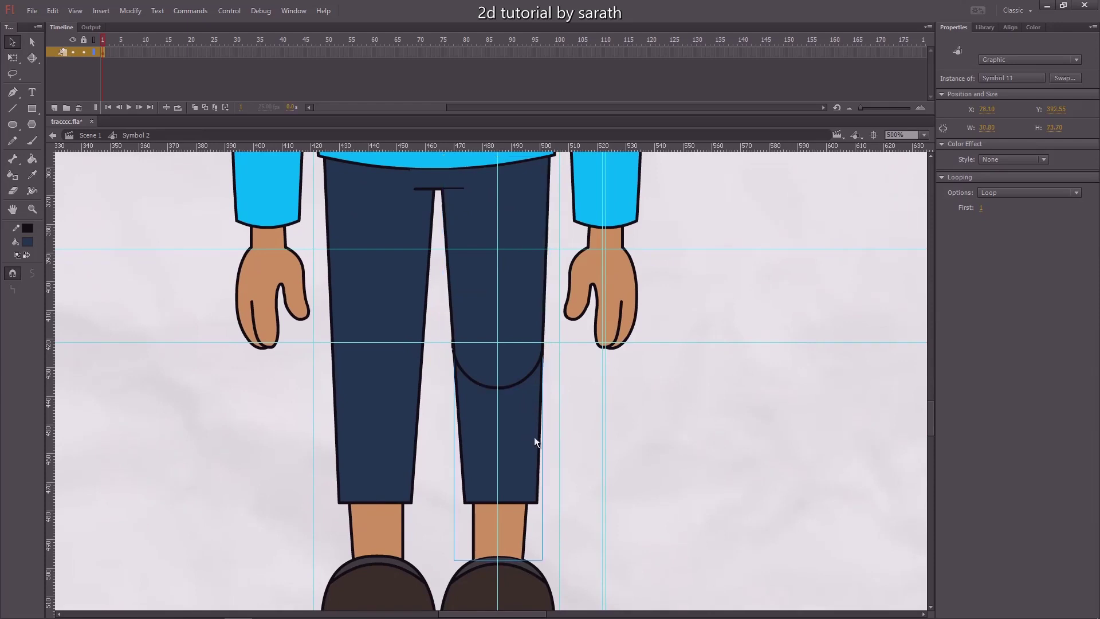
key("ctrl+Up")
left_click(583, 441)
scroll(562, 371, "down", 5)
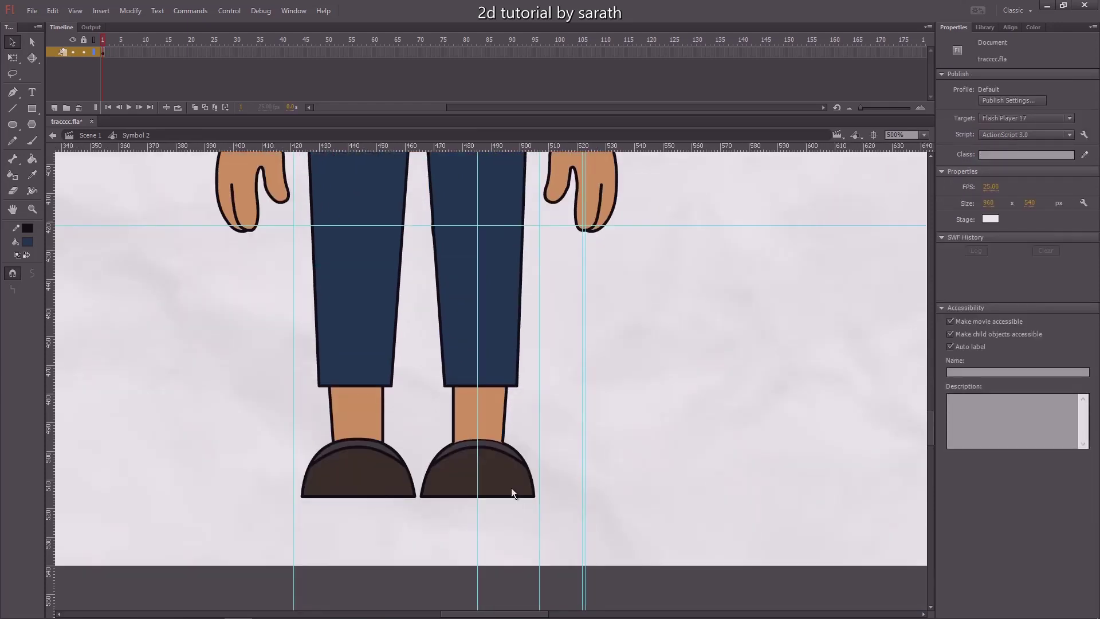
Step: Test bending the lower leg inward at the knee to check the joint, and undo the bend
left_click(511, 488)
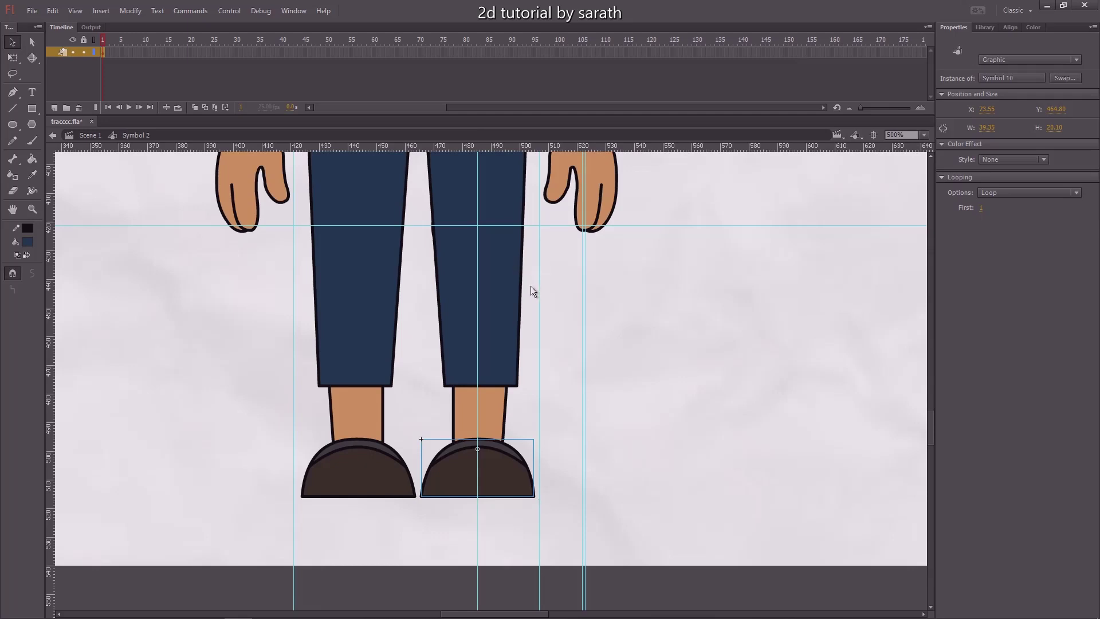
scroll(538, 309, "up", 3)
left_click(516, 382)
key("q")
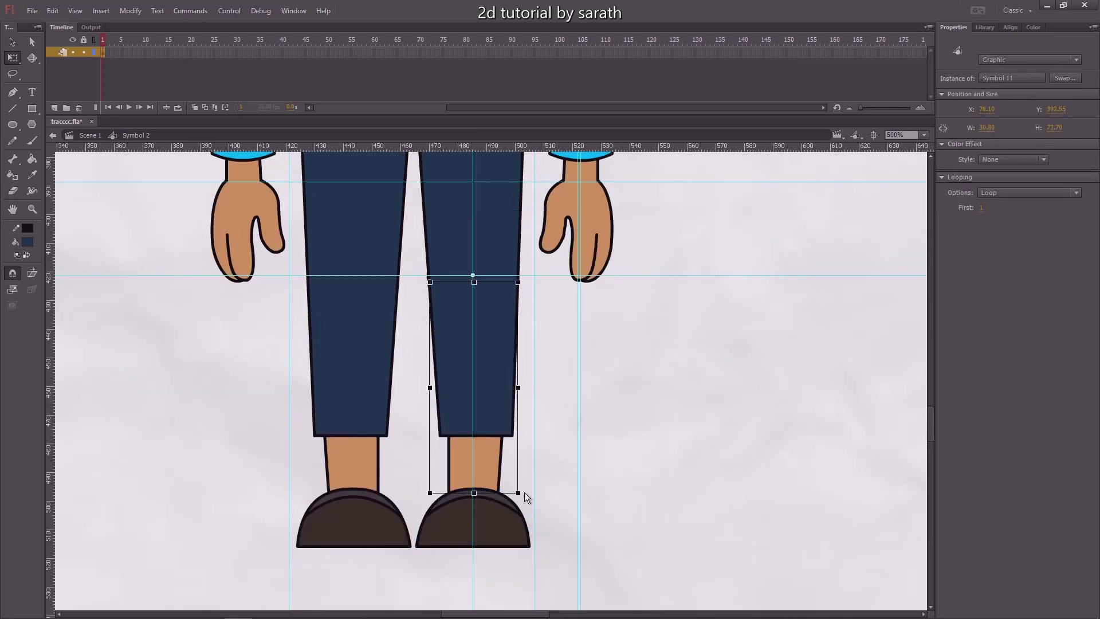
left_click_drag(524, 493, 421, 491)
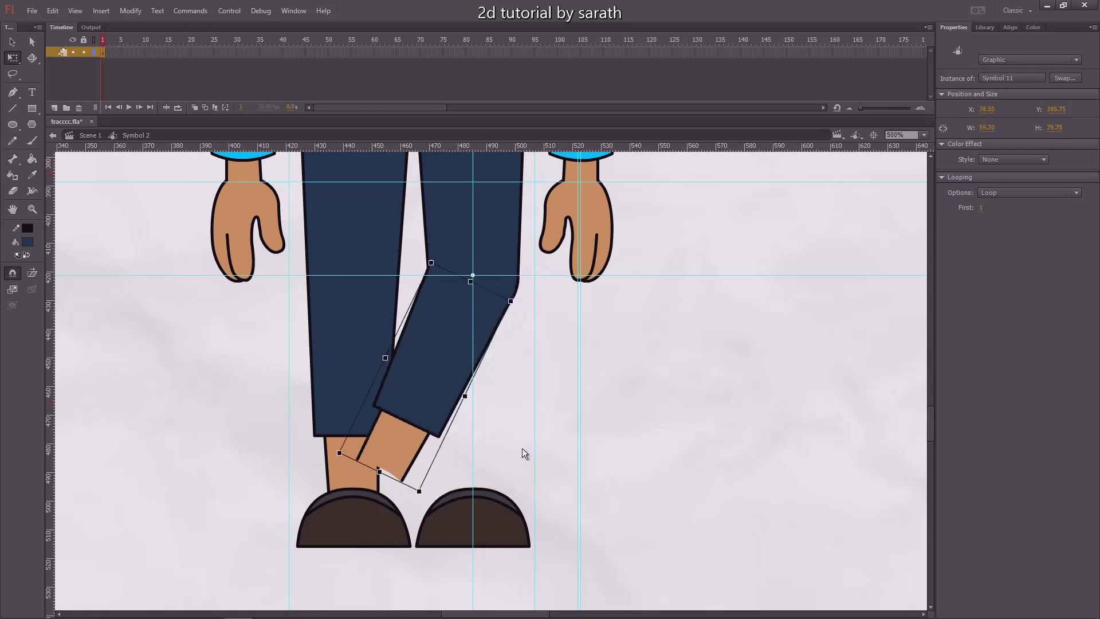
key("ctrl+z")
left_click(623, 379)
Step: Stretch the lower leg symbol downward until its lower end lies within the shoe
left_click_drag(512, 413, 509, 436)
left_click(478, 522)
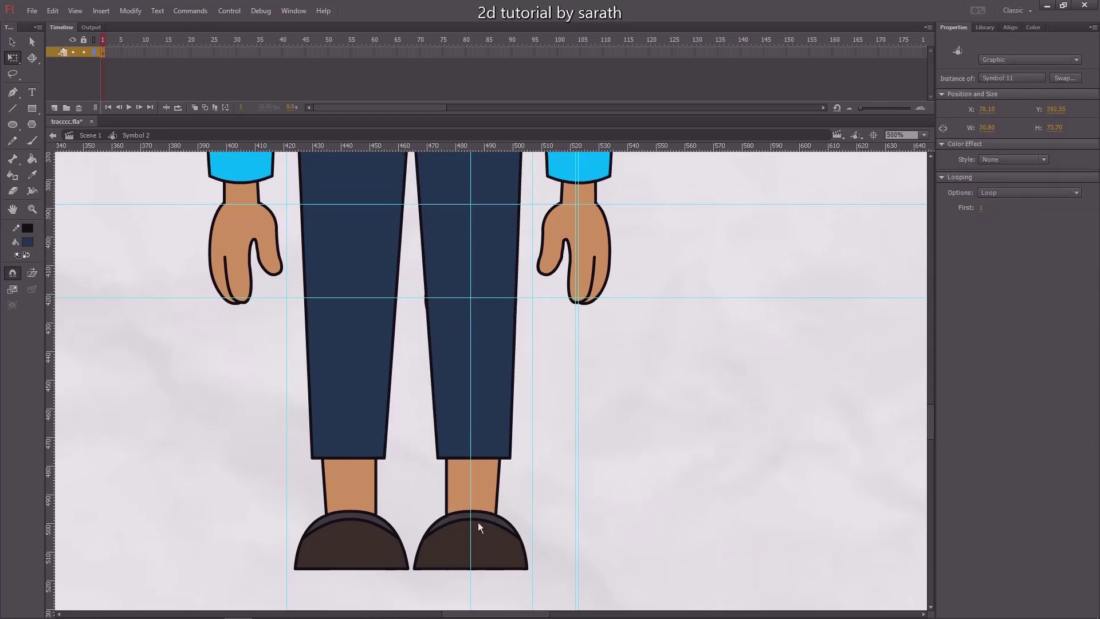
left_click_drag(471, 517, 471, 553)
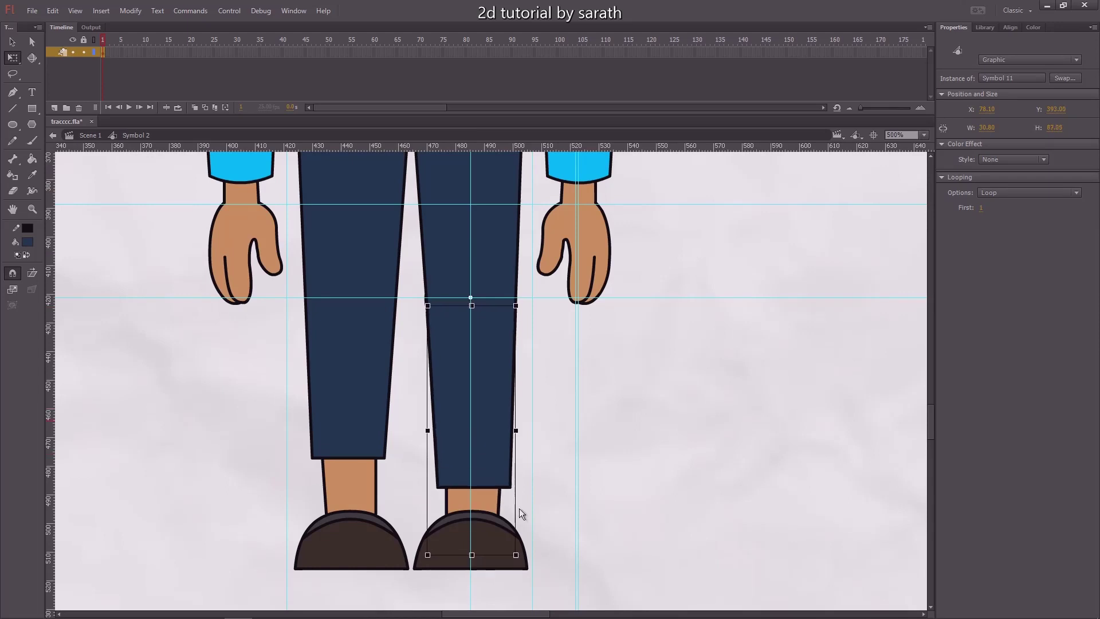
Step: Undo the last downward stretch of the lower leg symbol and deselect it
key("ctrl+z")
key("v")
left_click(631, 384)
left_click_drag(527, 322, 526, 417)
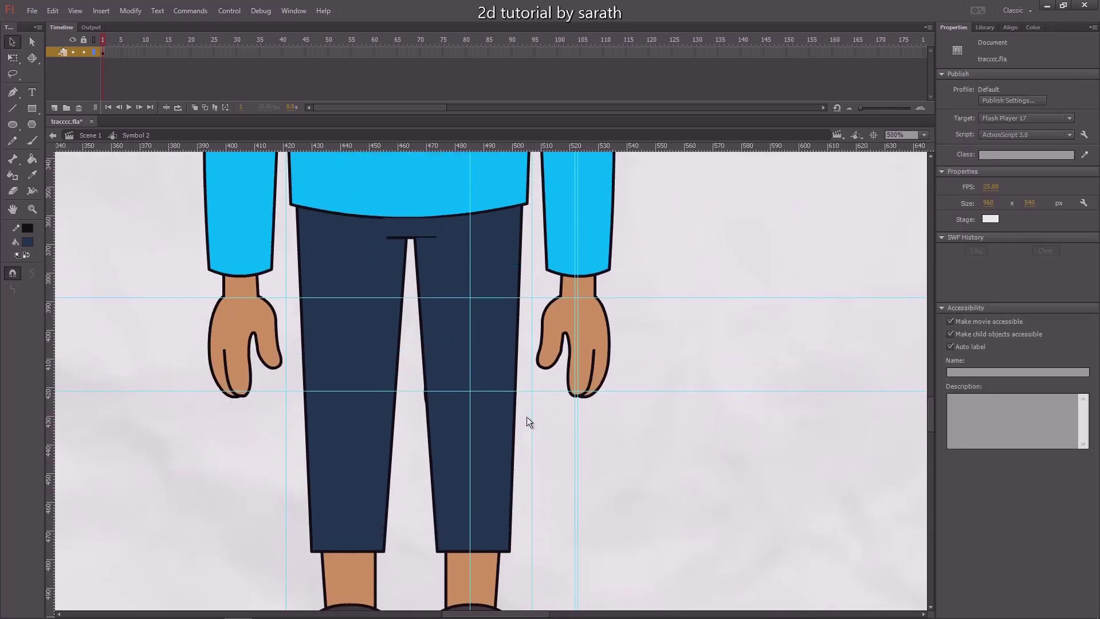
Step: Inside the upper leg symbol, pull the top corners and edge upward into a convex curve overlapping the shirt area, and return to the parent symbol
double_click(493, 249)
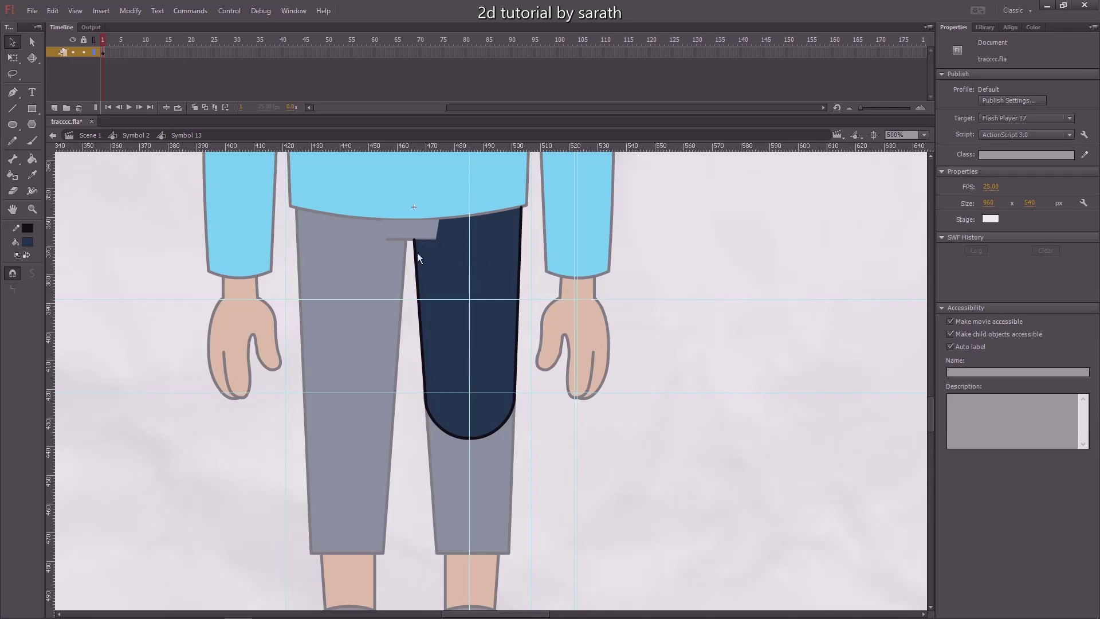
left_click_drag(406, 214, 447, 264)
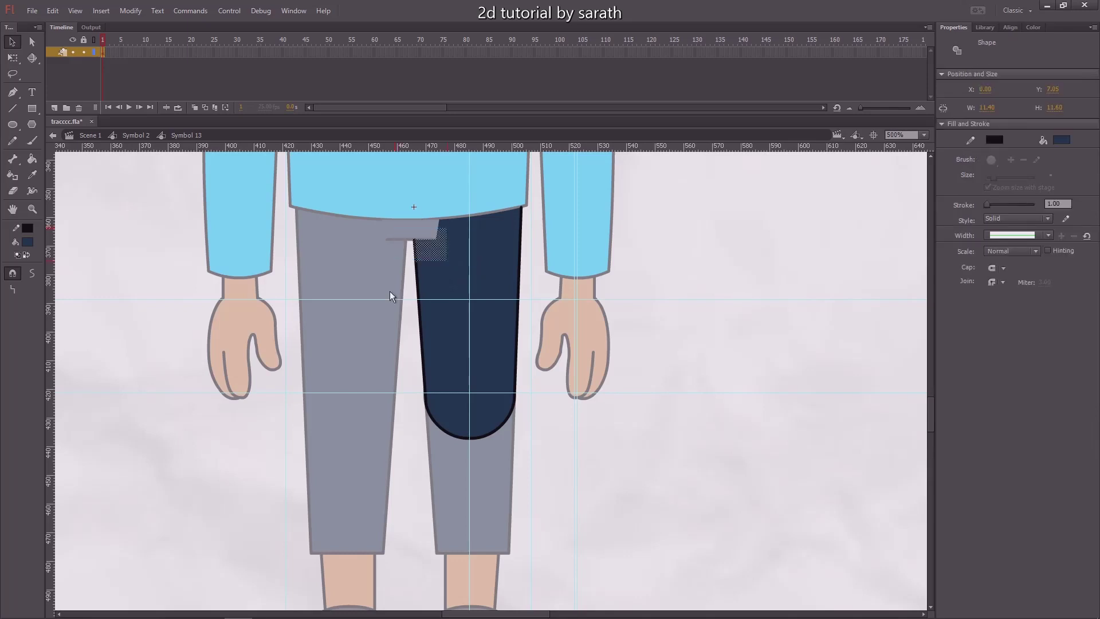
key("ctrl+equal")
left_click(466, 342)
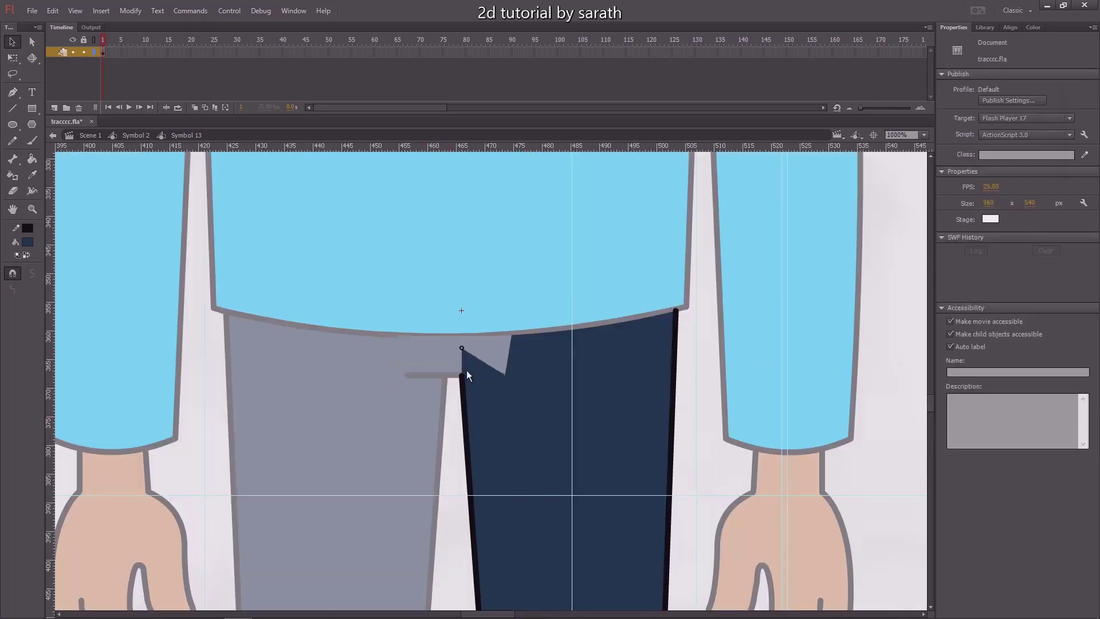
left_click_drag(462, 373, 461, 313)
mouse_move(504, 377)
left_mouse_down()
mouse_move(463, 315)
mouse_move(519, 294)
left_mouse_up()
left_click_drag(678, 310, 680, 278)
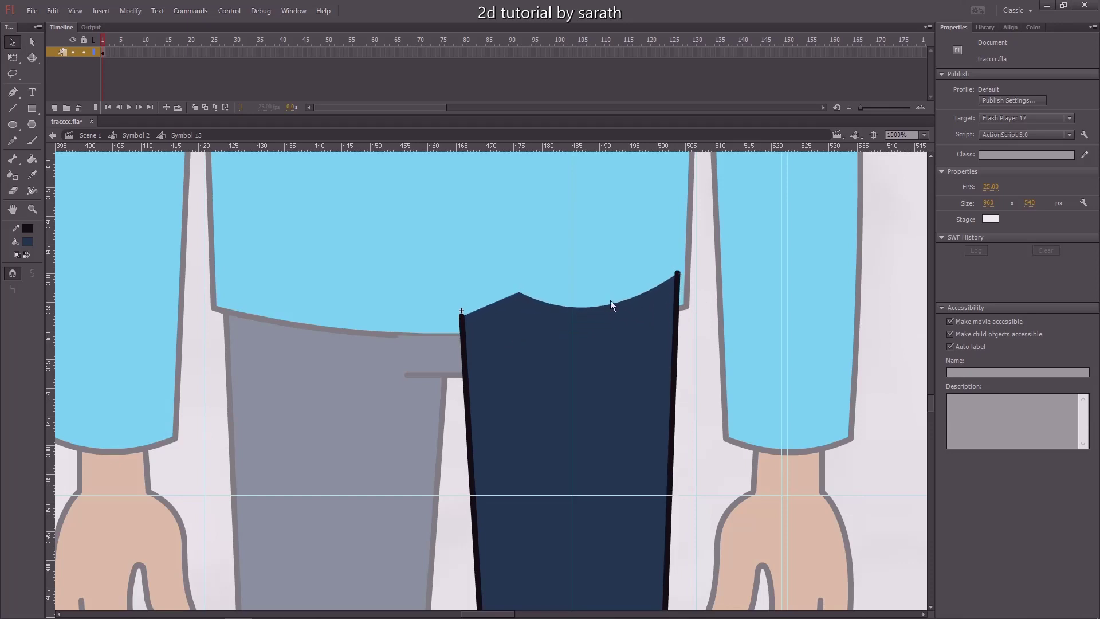
left_click_drag(603, 307, 595, 285)
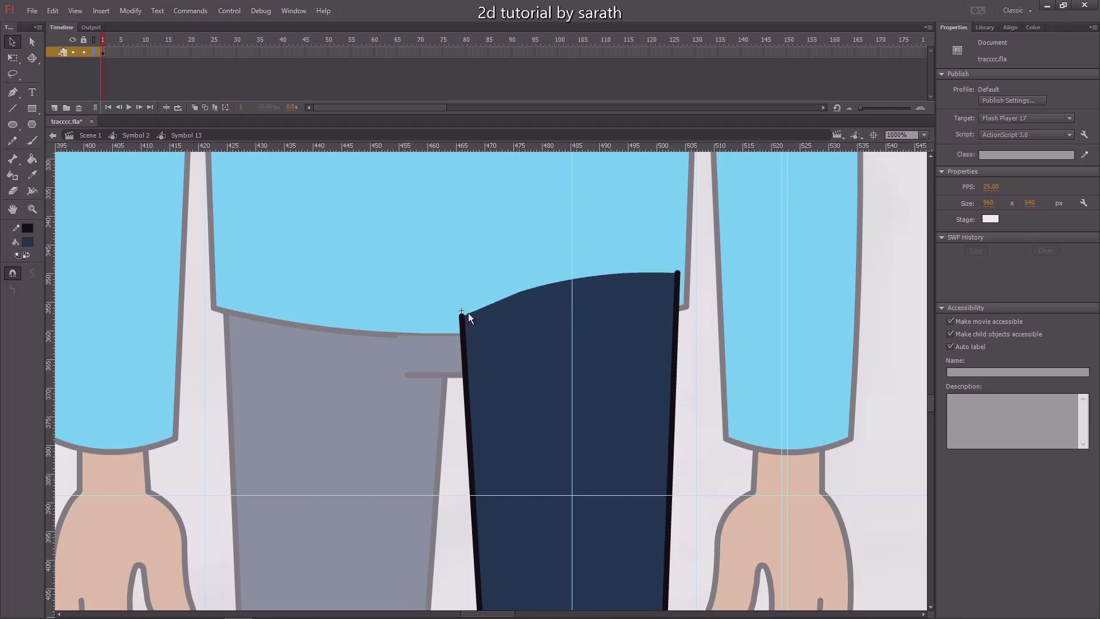
key("ctrl+minus")
double_click(727, 360)
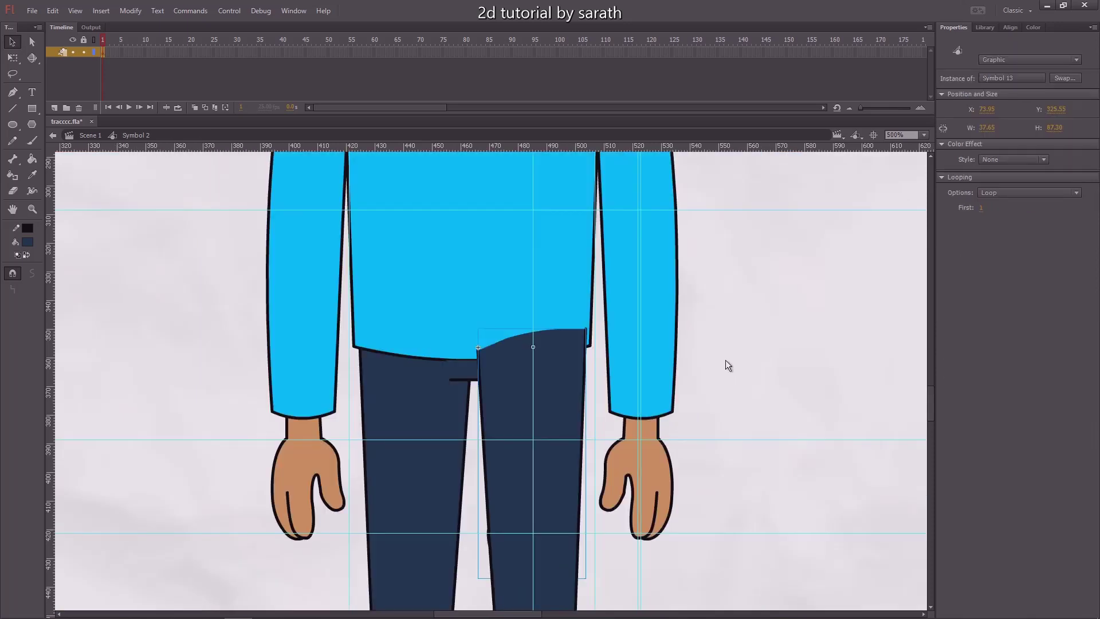
Step: Select the upper leg, lower leg and shoe together, try shifting them outward, and undo the move
left_click_drag(671, 371, 645, 274)
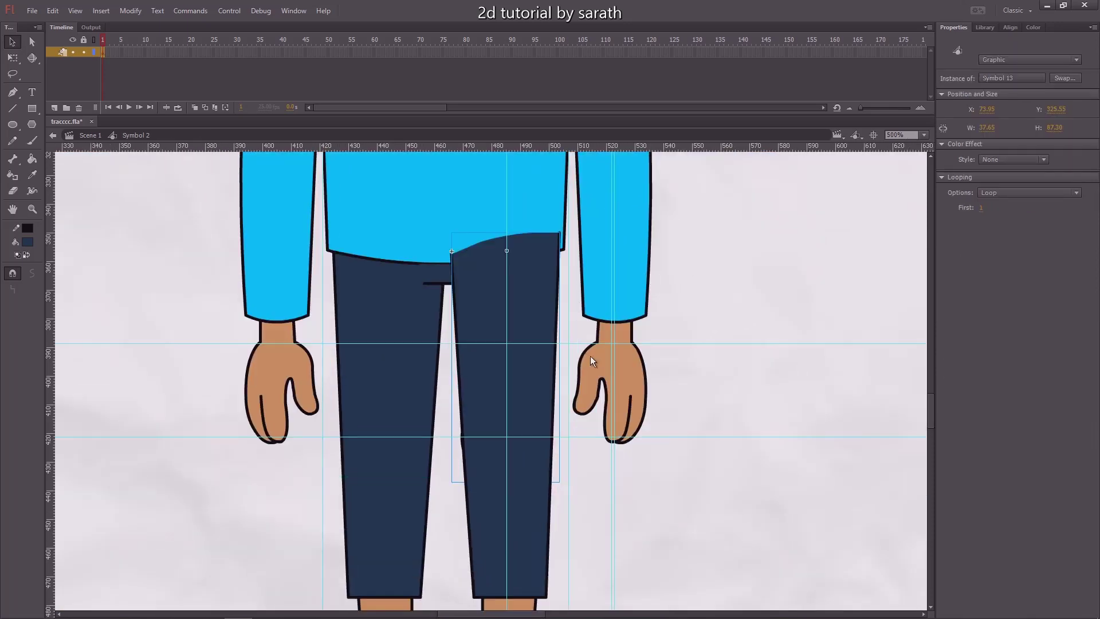
key("ctrl+minus")
left_click(511, 441, "shift")
left_click_drag(544, 472, 508, 570)
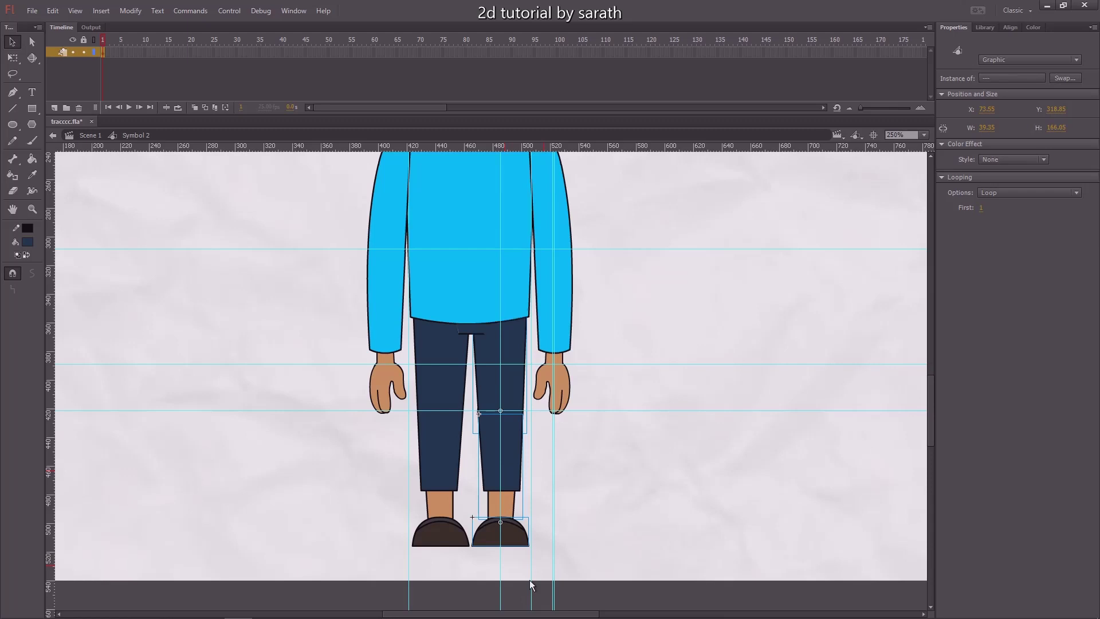
left_click_drag(512, 388, 528, 387)
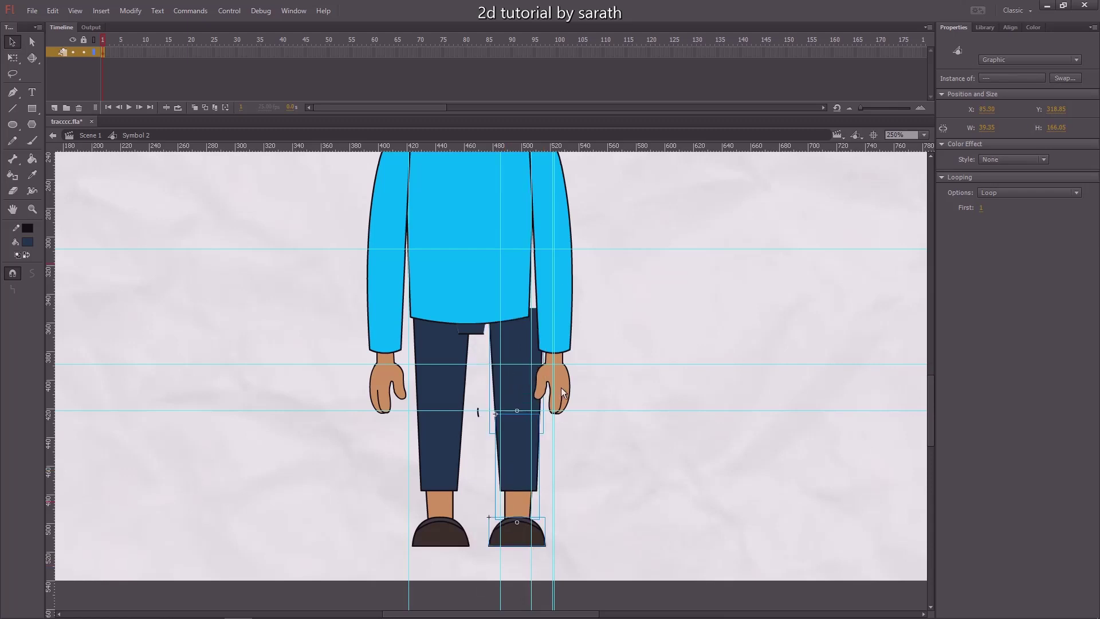
key("ctrl+z")
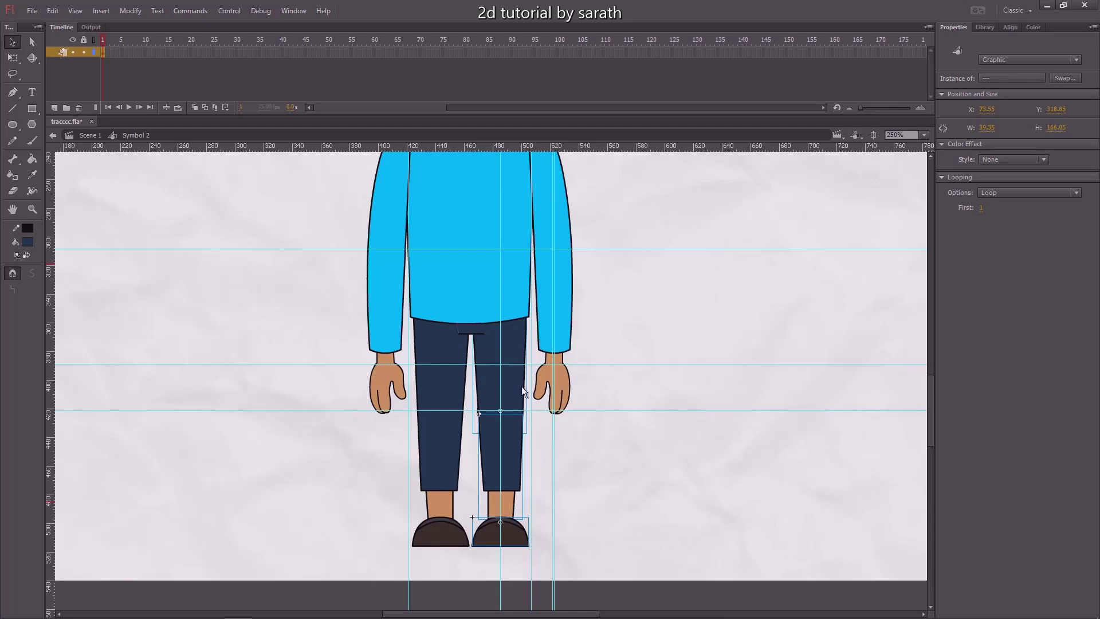
Step: Cut the selected leg parts and delete the two stray stroke fragments left at knee height
key("ctrl+equal")
key("Delete")
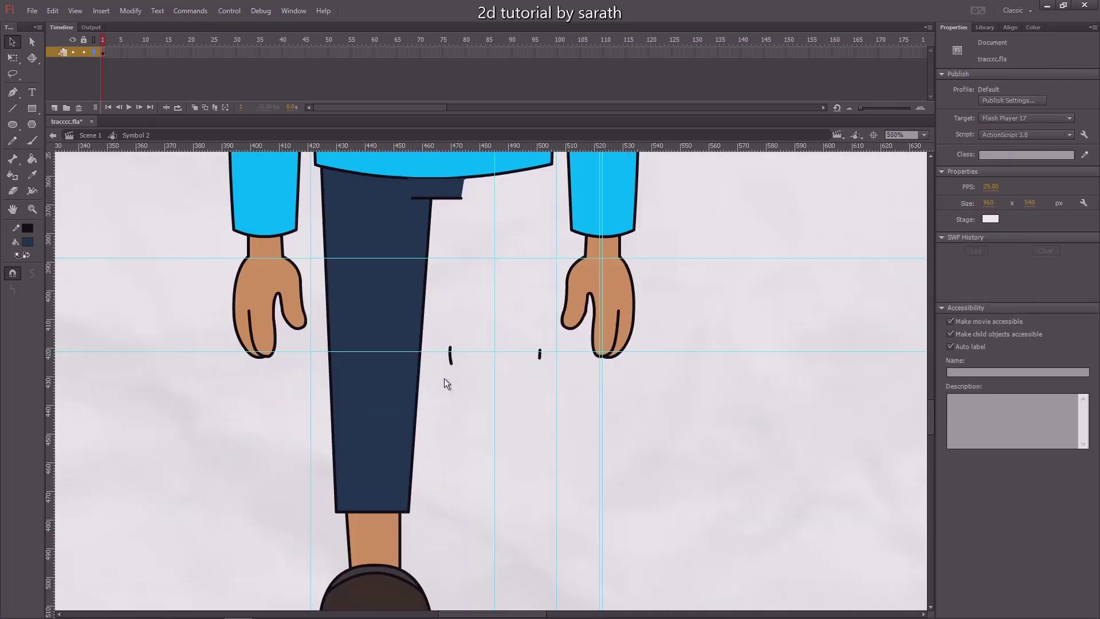
left_click_drag(445, 332, 471, 369)
key("Delete")
left_click_drag(518, 334, 545, 372)
key("Delete")
Step: Paste the leg parts back in place and send them to the back of the stacking order
key("ctrl+v")
key("ctrl+shift+Down")
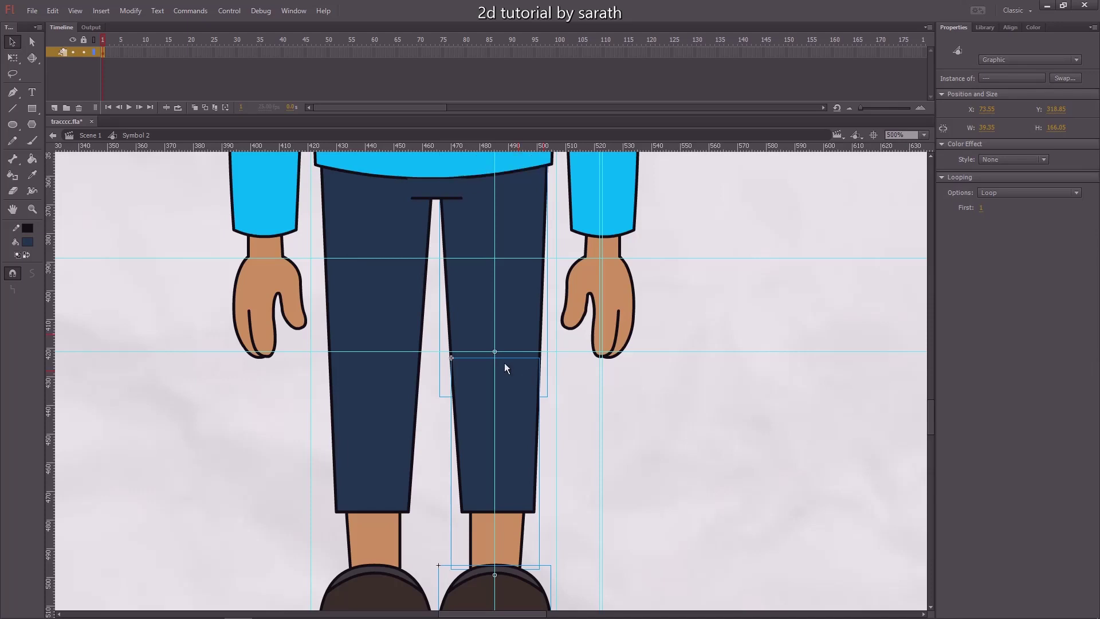
left_click(740, 261)
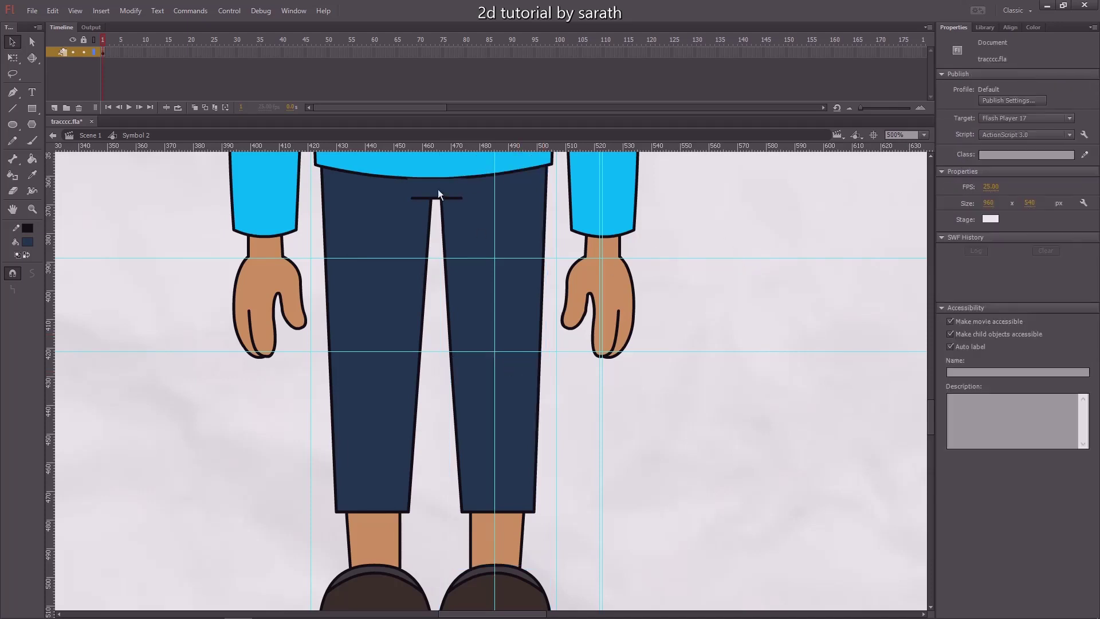
Step: Send the crotch piece between the legs backward in the stacking order
left_click(436, 192)
key("ctrl+Down")
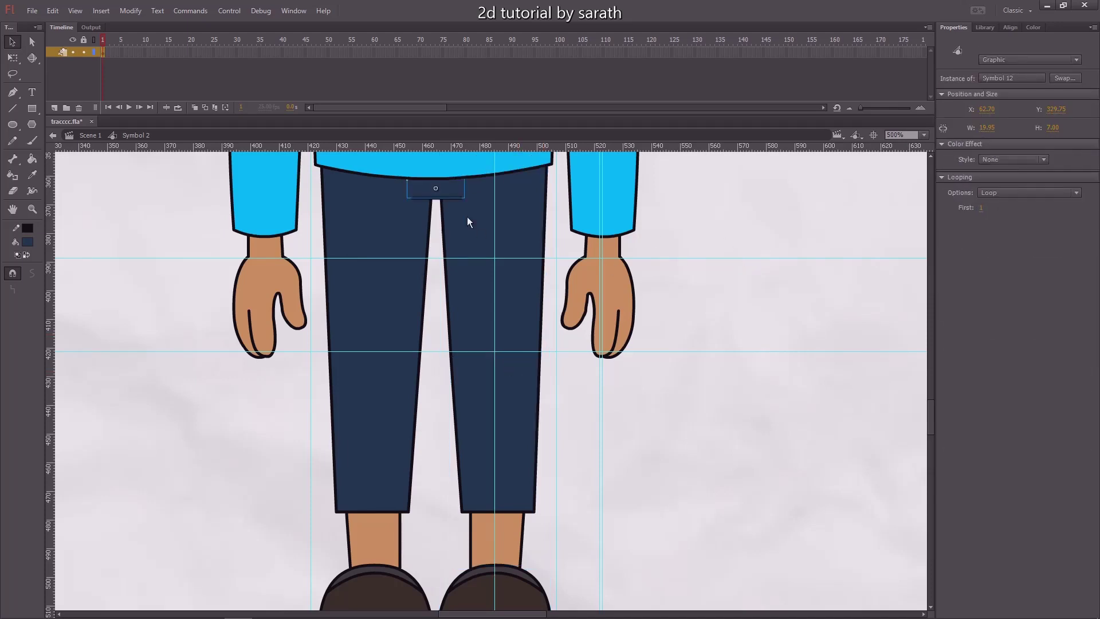
left_click(646, 290)
left_click_drag(645, 290, 651, 280)
key("ctrl+minus")
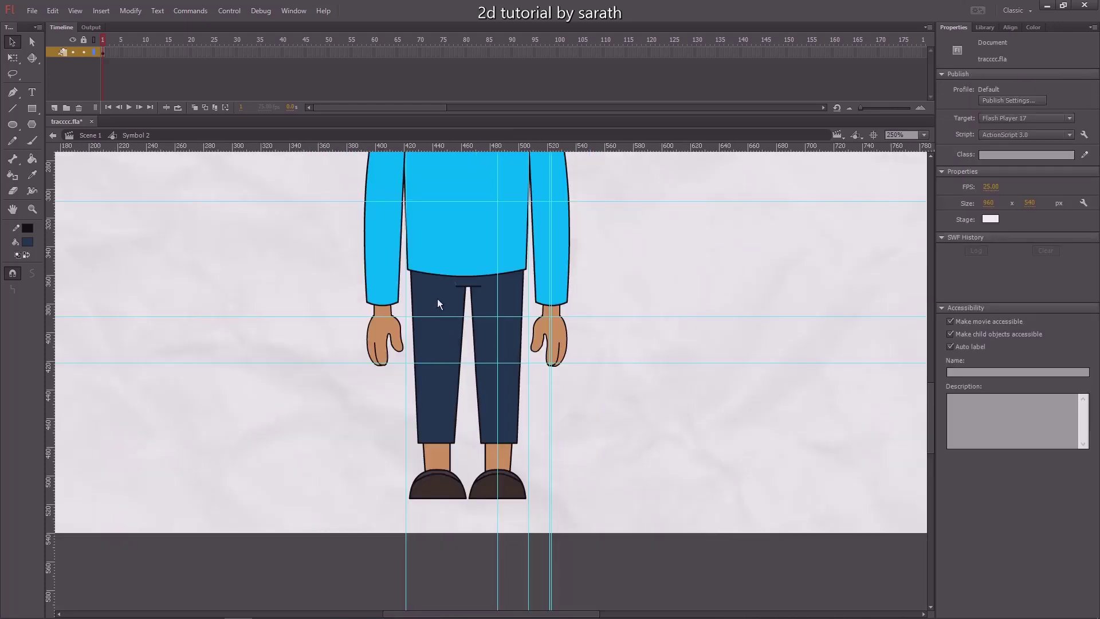
Step: Duplicate the rebuilt leg's upper leg, lower leg and shoe symbols together
left_click(435, 339)
left_click(602, 346)
left_click(514, 301)
left_click_drag(534, 432, 498, 509)
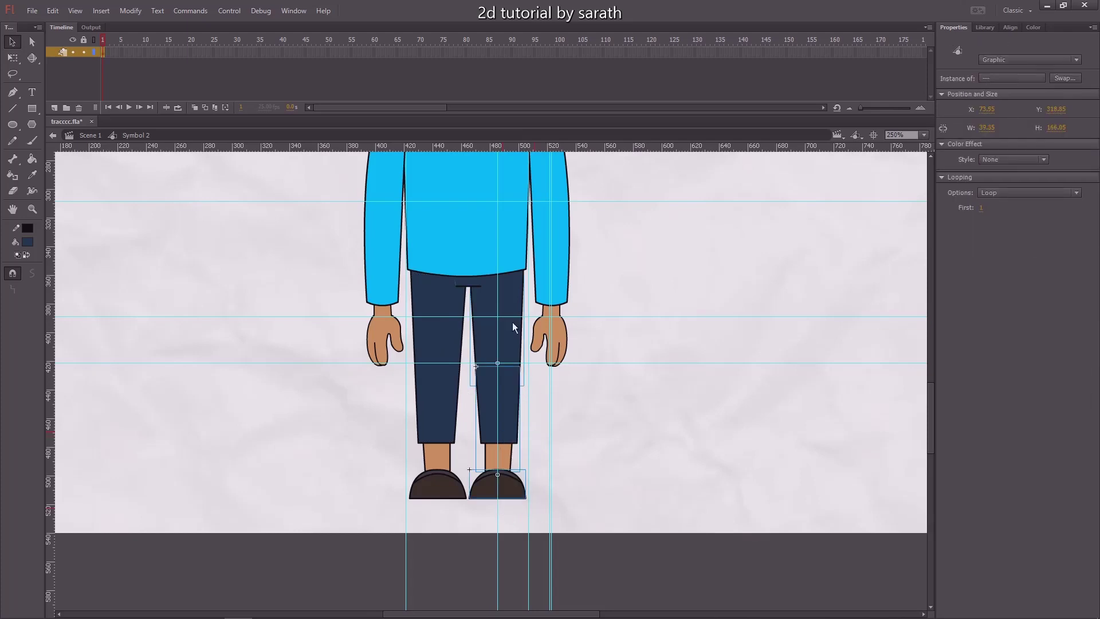
key("ctrl+d")
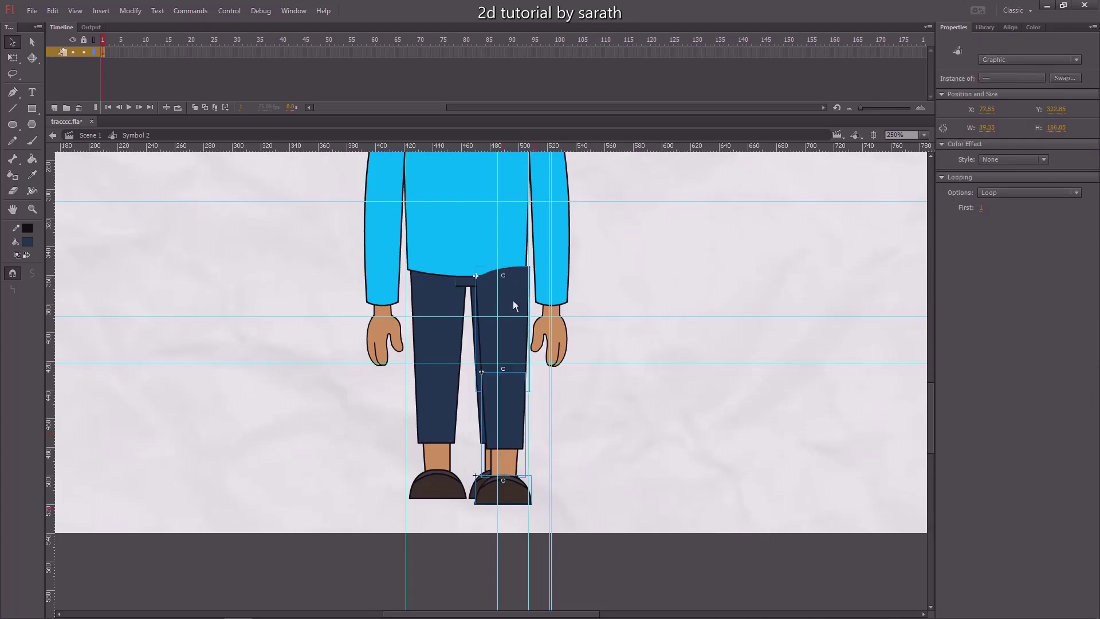
Step: Align the duplicated leg vertically with the original and move it sideways over the character's unsplit leg, to about X 33.35
left_click_drag(513, 300, 507, 295)
key("Left")
key("Left")
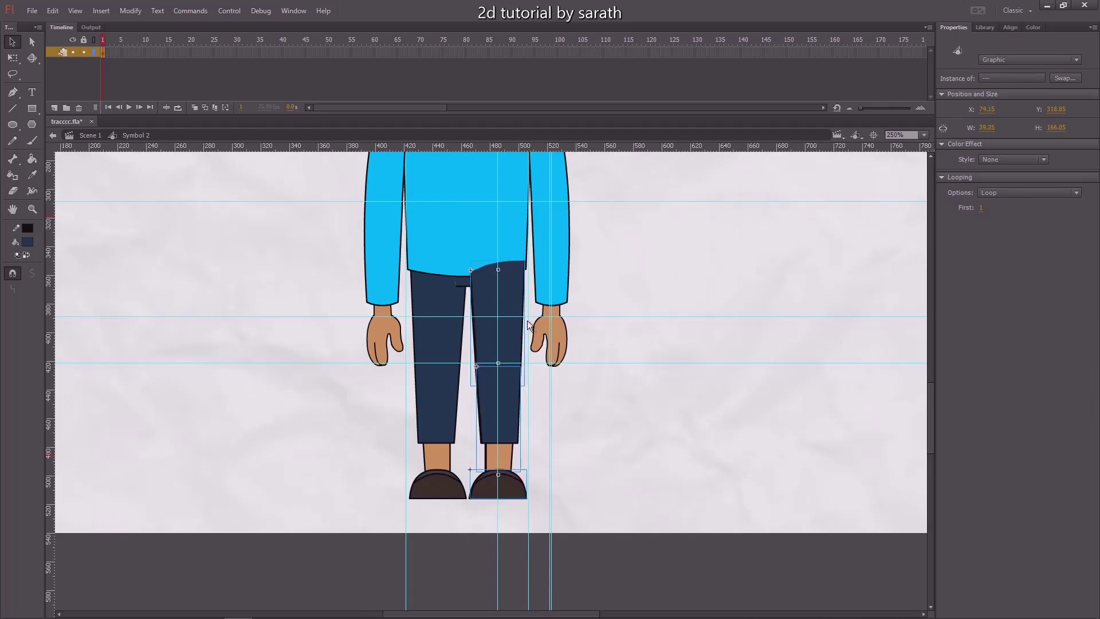
key("Left")
key("Left")
key("Left")
key("Left")
key("Left")
key("Left")
key("Left")
key("Left")
key("Left")
key("Left")
key("Left")
key("Left")
key("Left")
key("Left")
key("Left")
key("Left")
key("Left")
key("Left")
key("Left")
key("Left")
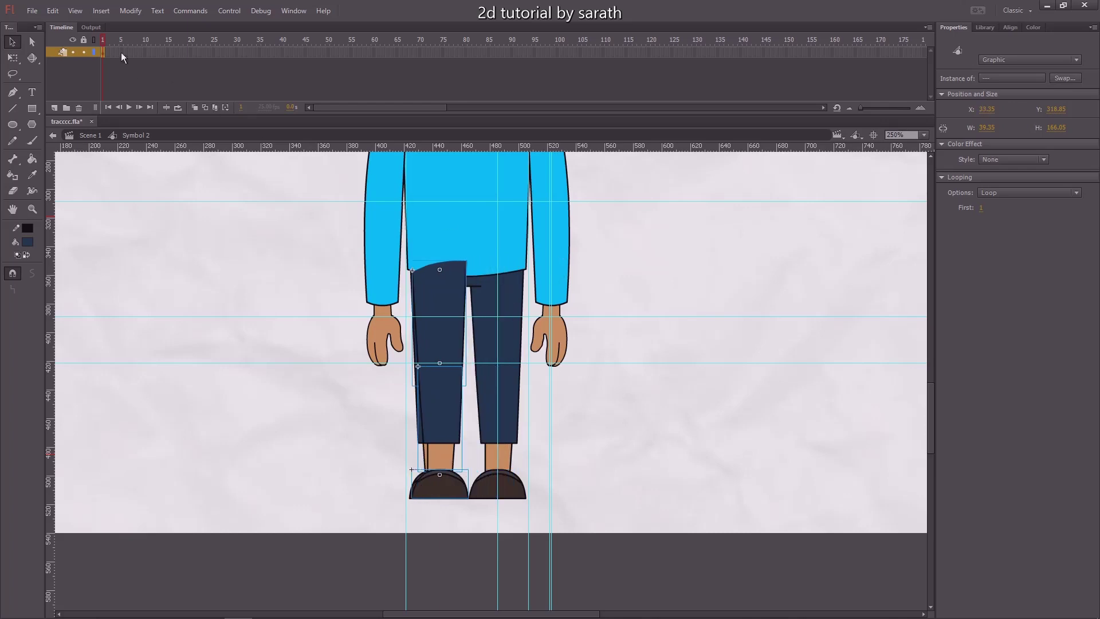
Step: Flip the duplicated leg horizontally and nudge it to match the outline of the unsplit leg beneath
left_click(131, 12)
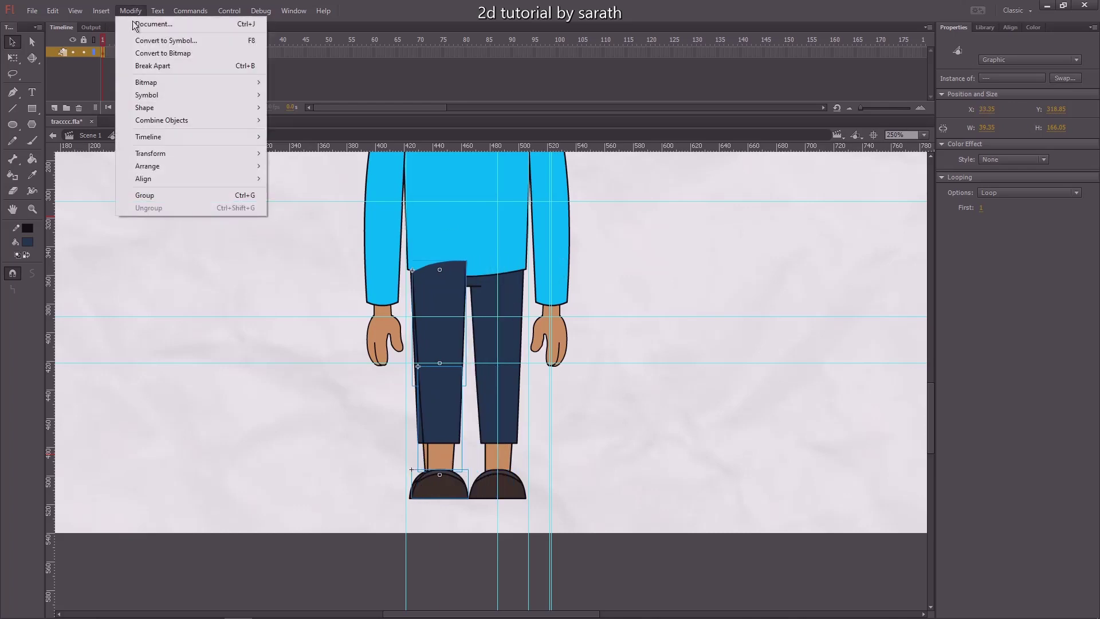
mouse_move(153, 154)
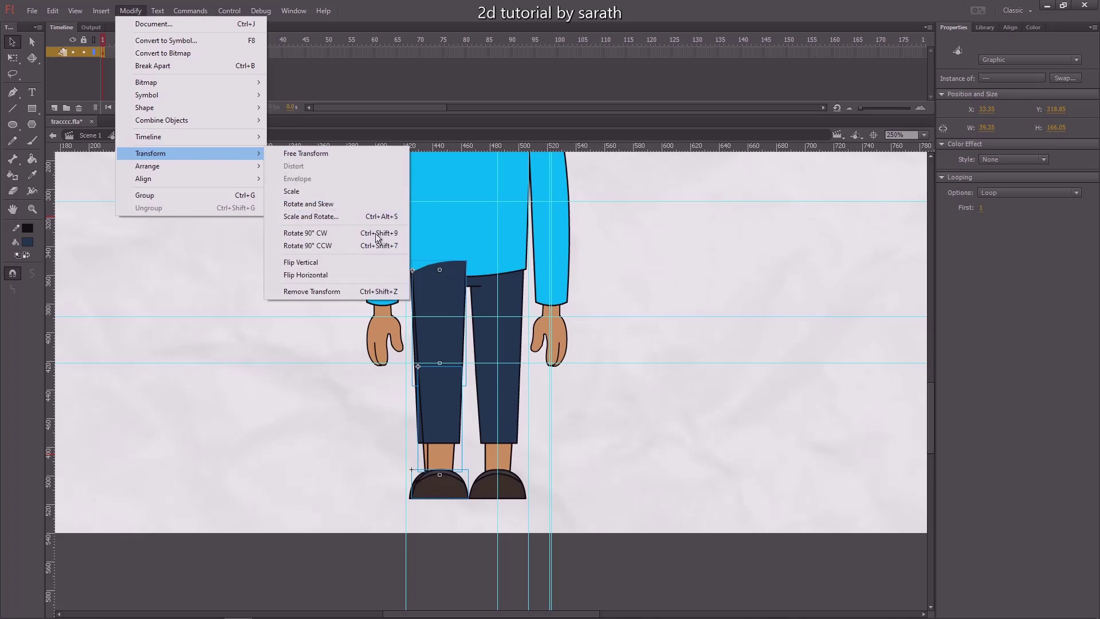
left_click(341, 276)
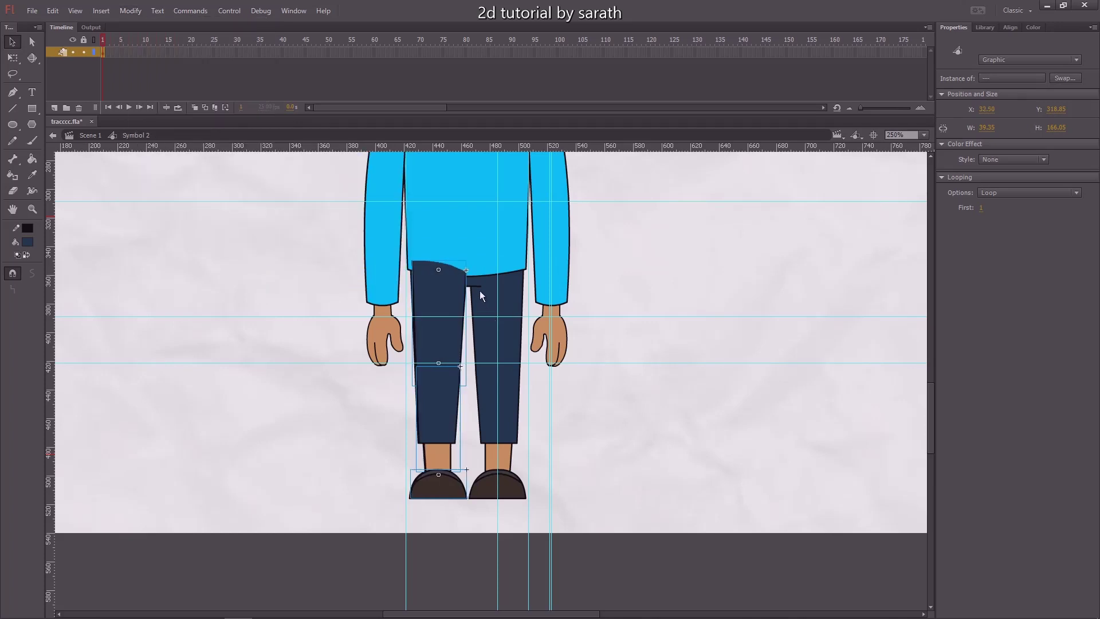
key("Left")
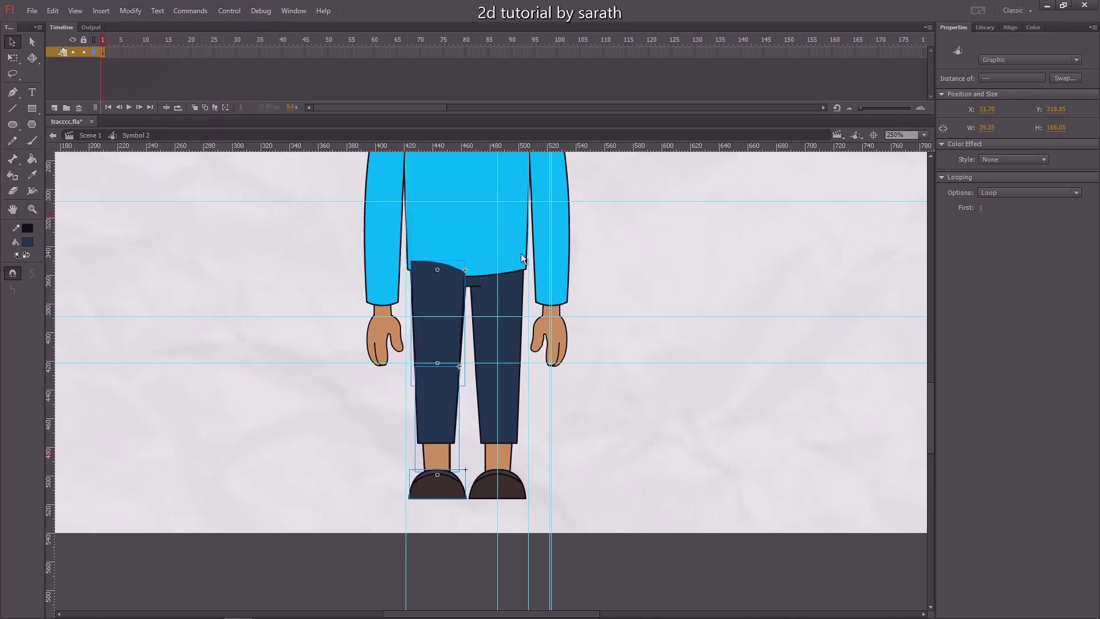
Step: Cut the mirrored leg and delete the old unsplit leg together with its ankle and shoe
key("Delete")
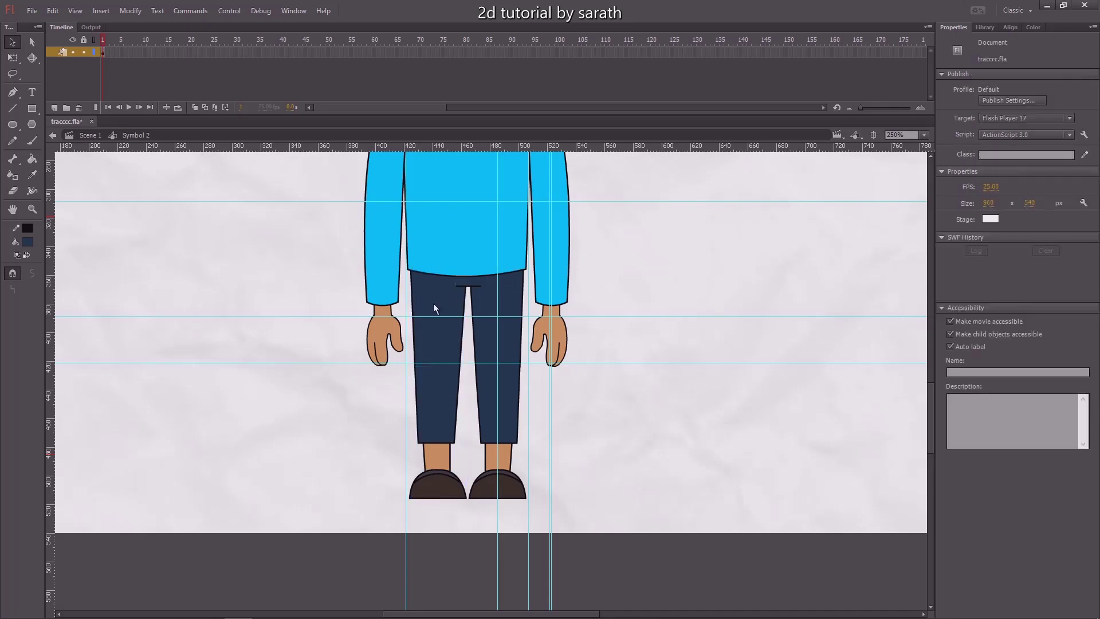
left_click(434, 304)
key("Delete")
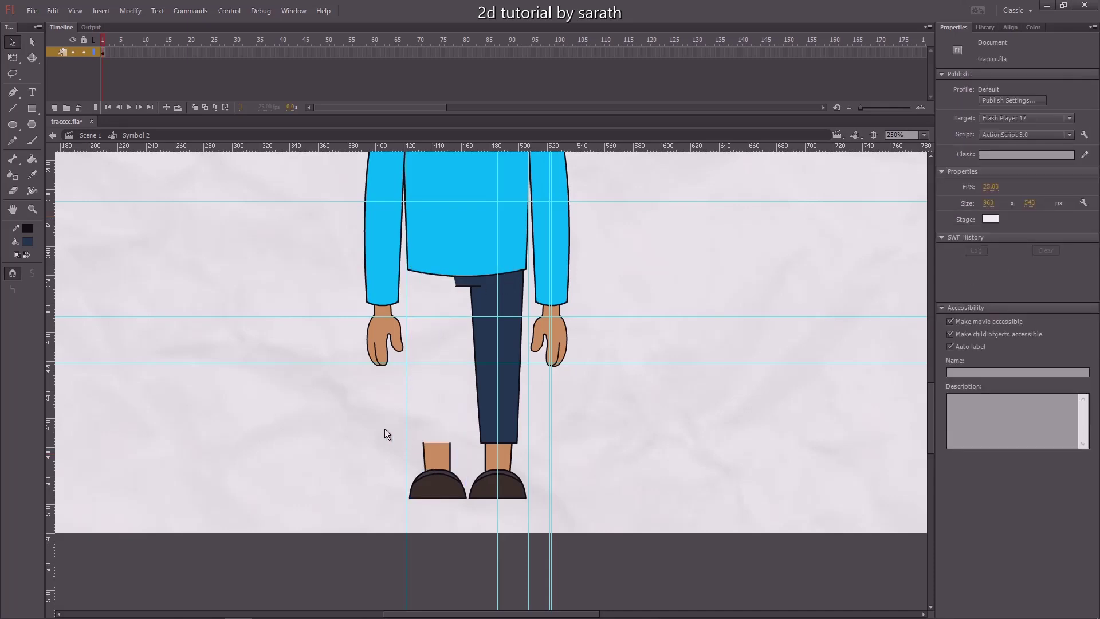
left_click_drag(384, 429, 476, 539)
key("Delete")
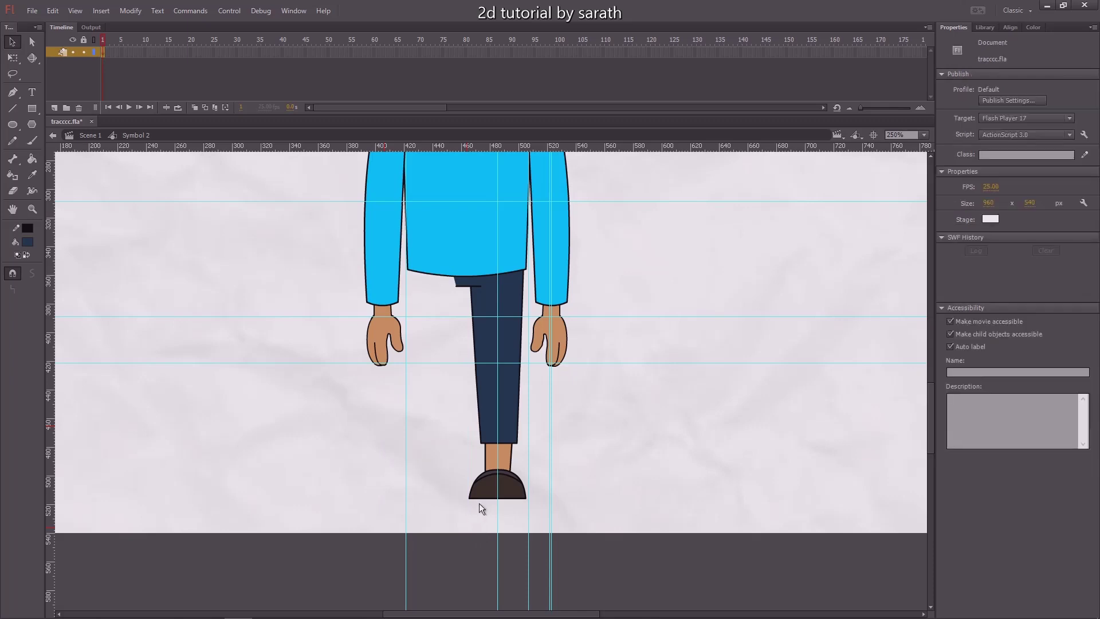
Step: Paste the mirrored leg in place and send it behind the shirt and crotch piece
key("ctrl+shift+v")
key("ctrl+Down")
key("ctrl+Down")
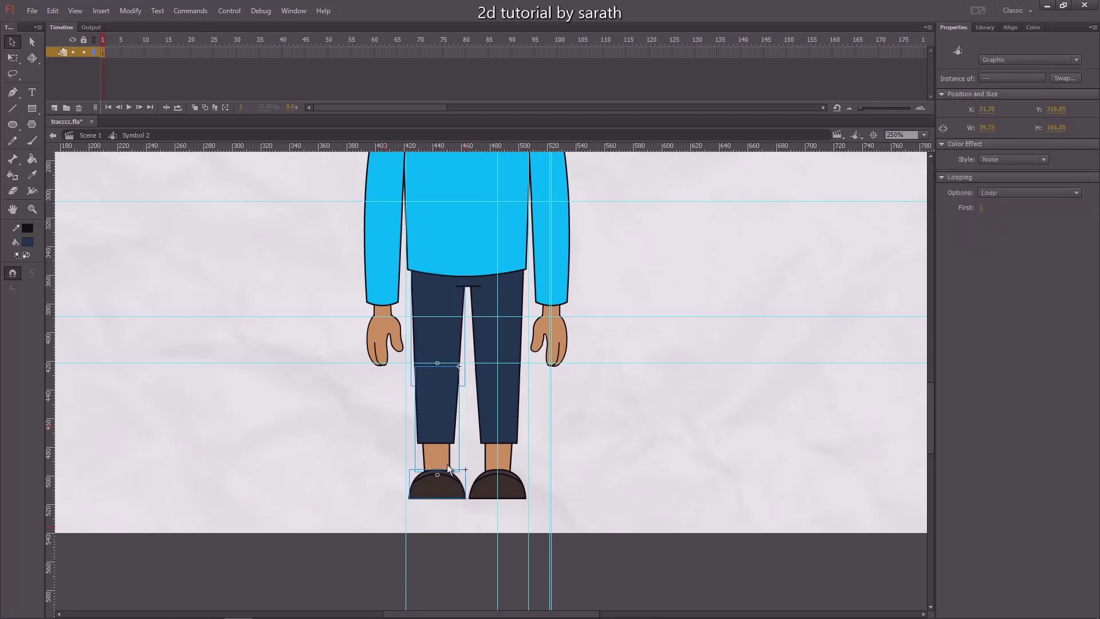
left_click(619, 293)
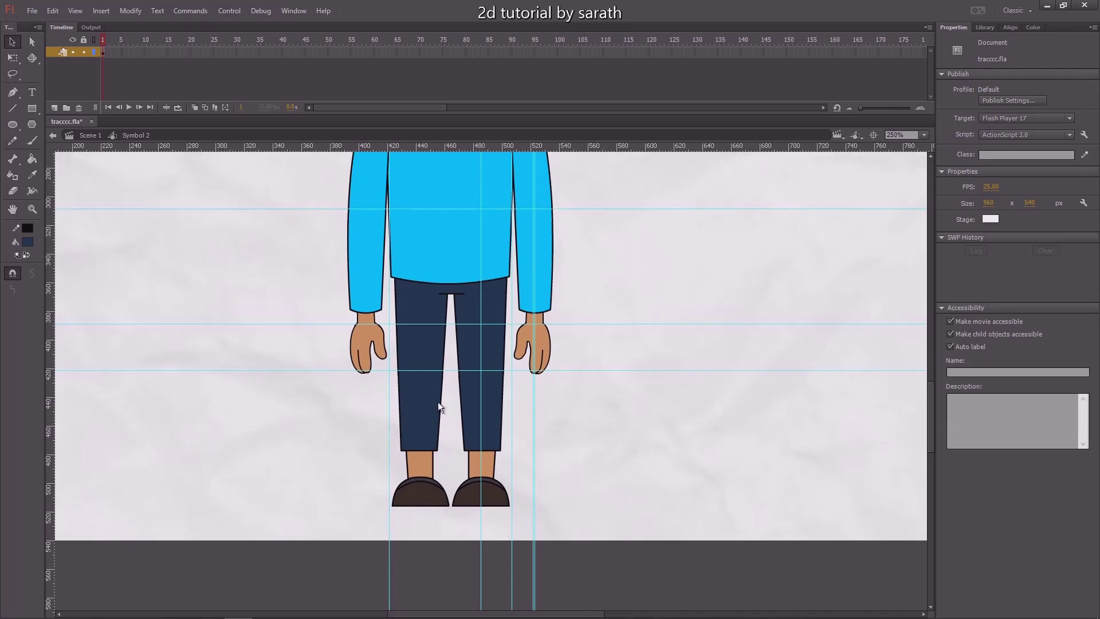
Step: Examine the pivot points of the mirrored lower leg and shoe with Free Transform
left_click(448, 452)
key("q")
mouse_move(448, 471)
left_mouse_down()
mouse_move(393, 491)
mouse_move(492, 459)
mouse_move(442, 479)
left_mouse_up()
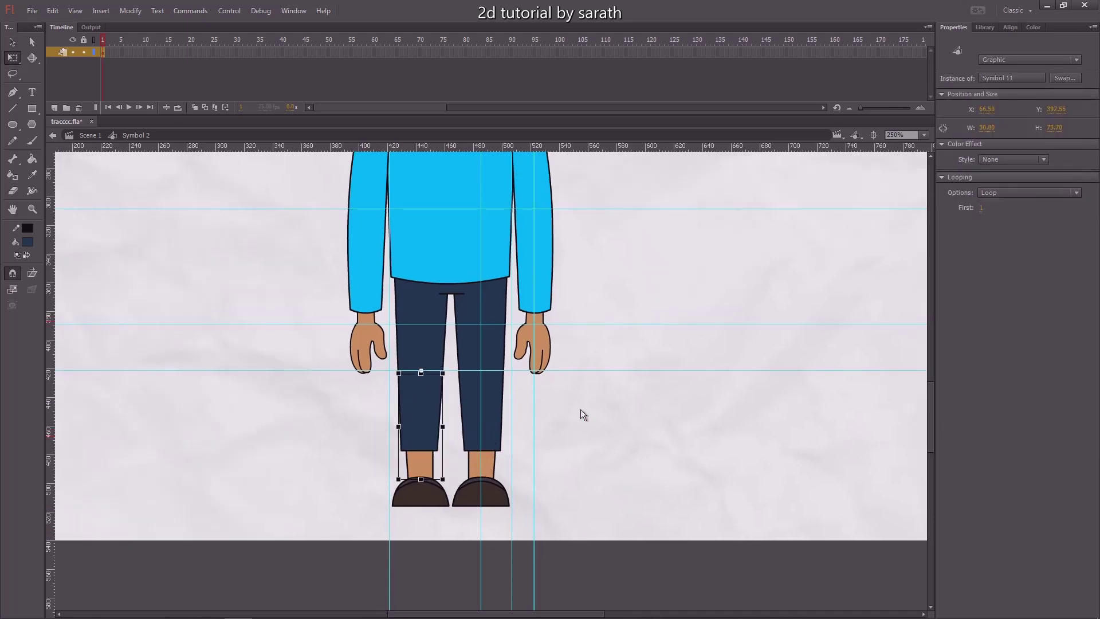
left_click(599, 416)
left_click_drag(608, 407, 566, 450)
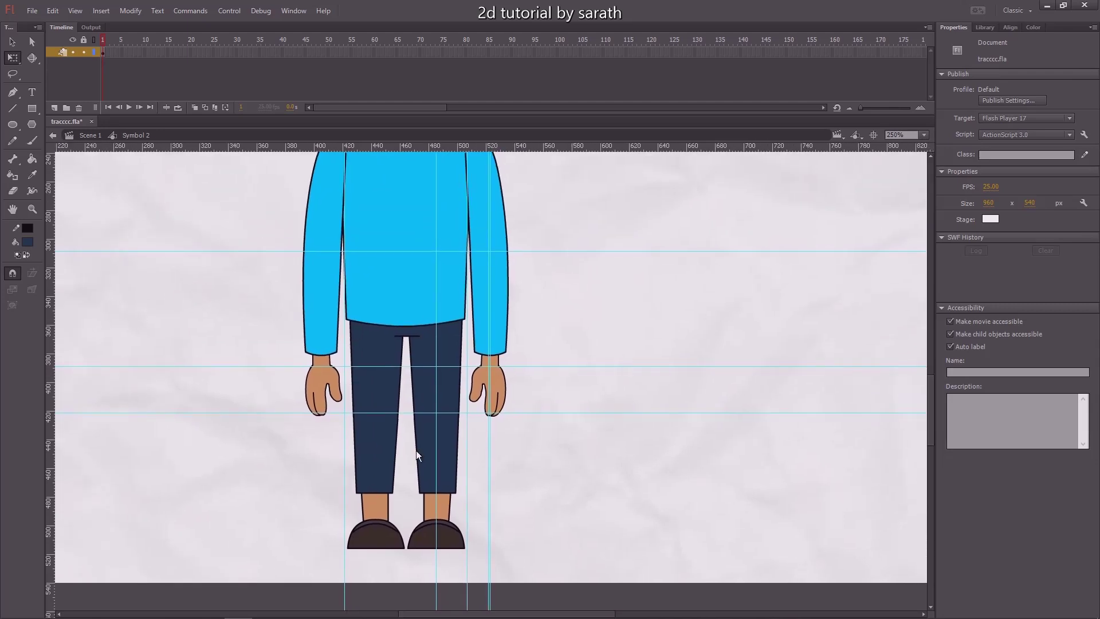
left_click(435, 471)
left_click(404, 542)
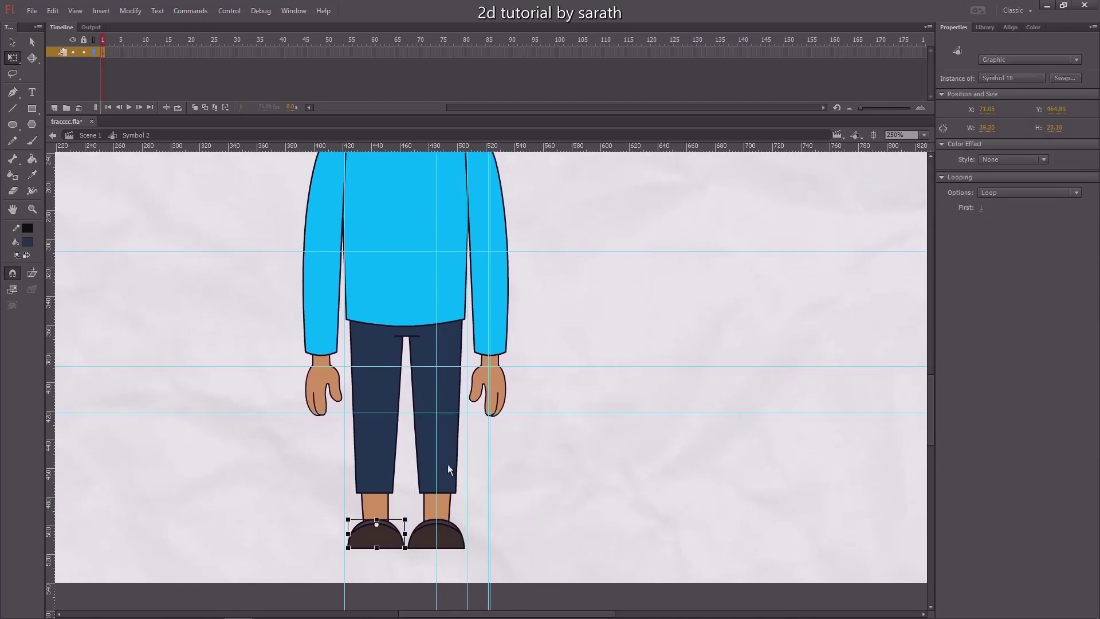
Step: Inside the mirrored lower leg symbol, extend both ankle outline ends slightly downward behind the shoe, and return to the parent symbol
key("v")
left_click(383, 508)
key("ctrl+=")
key("ctrl+=")
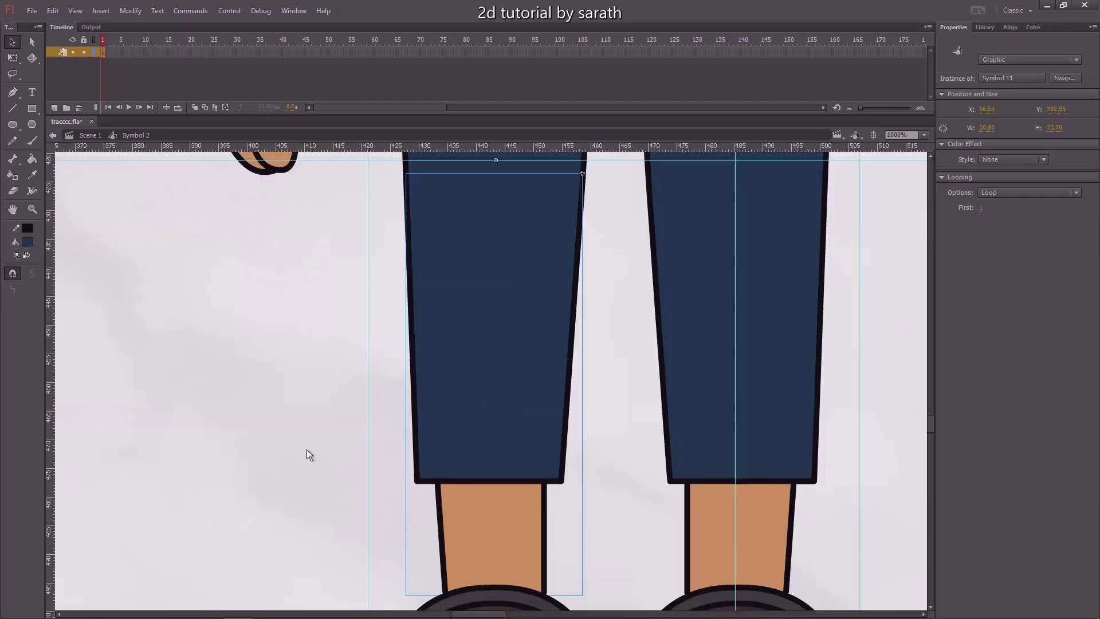
left_click_drag(307, 449, 237, 237)
double_click(421, 360)
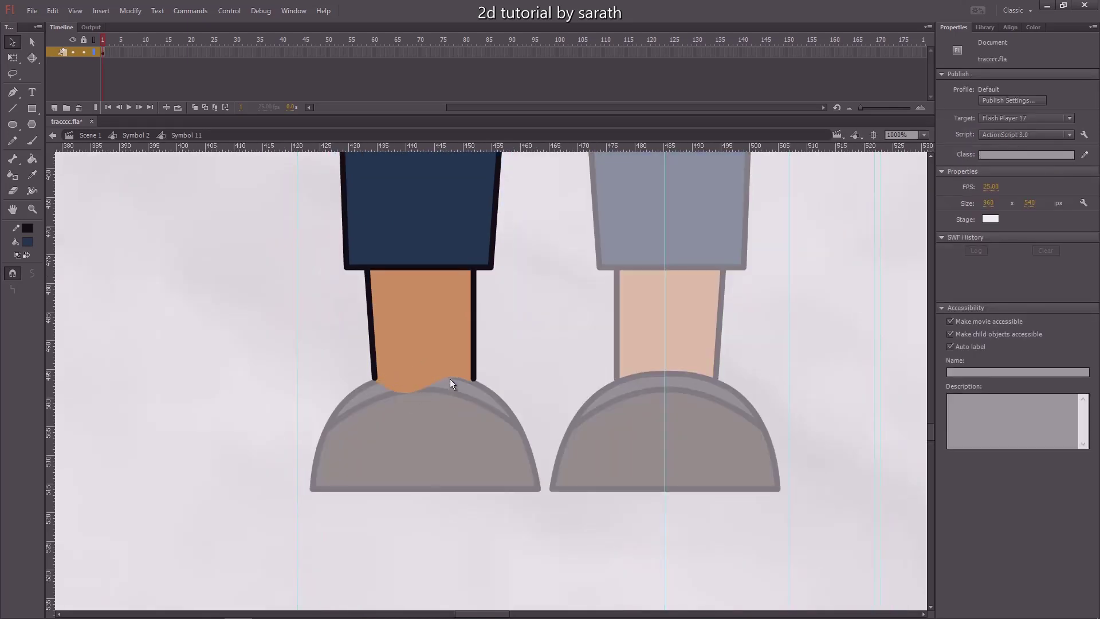
left_click_drag(473, 380, 476, 390)
left_click_drag(376, 379, 375, 392)
double_click(513, 363)
key("ctrl+minus")
key("ctrl+minus")
key("ctrl+minus")
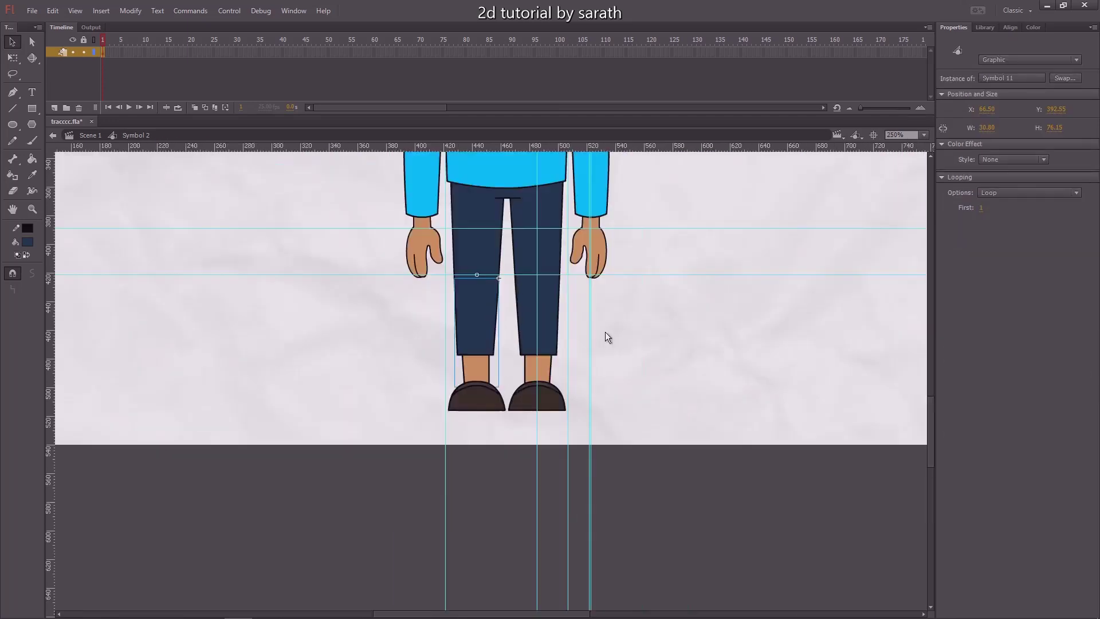
Step: Select all body parts of the character to examine every symbol's pivot point
left_click(621, 326)
left_click_drag(614, 295, 604, 323)
scroll(603, 328, "up", 2)
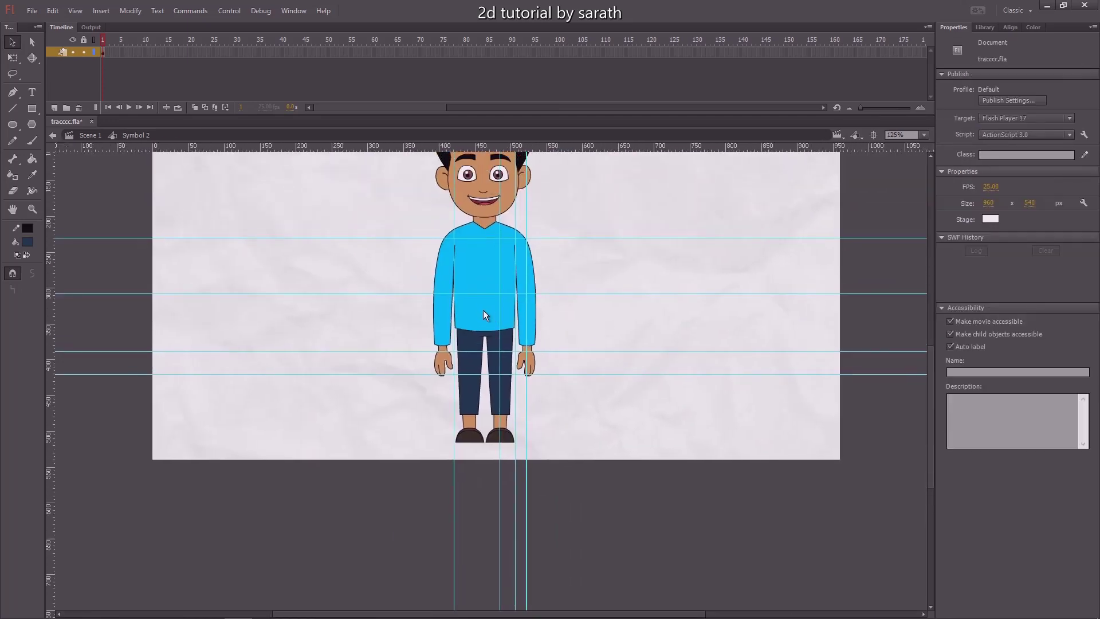
left_click(484, 310)
scroll(558, 258, "up", 2)
left_click_drag(583, 155, 390, 514)
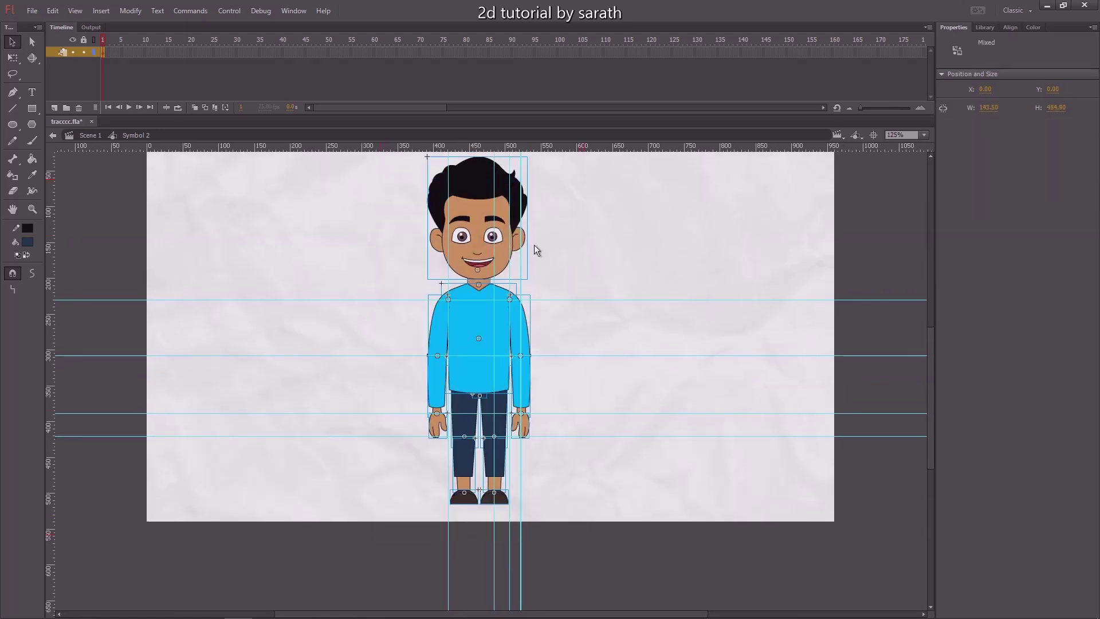
left_click_drag(468, 209, 455, 205)
key("ctrl+z")
left_click(606, 355)
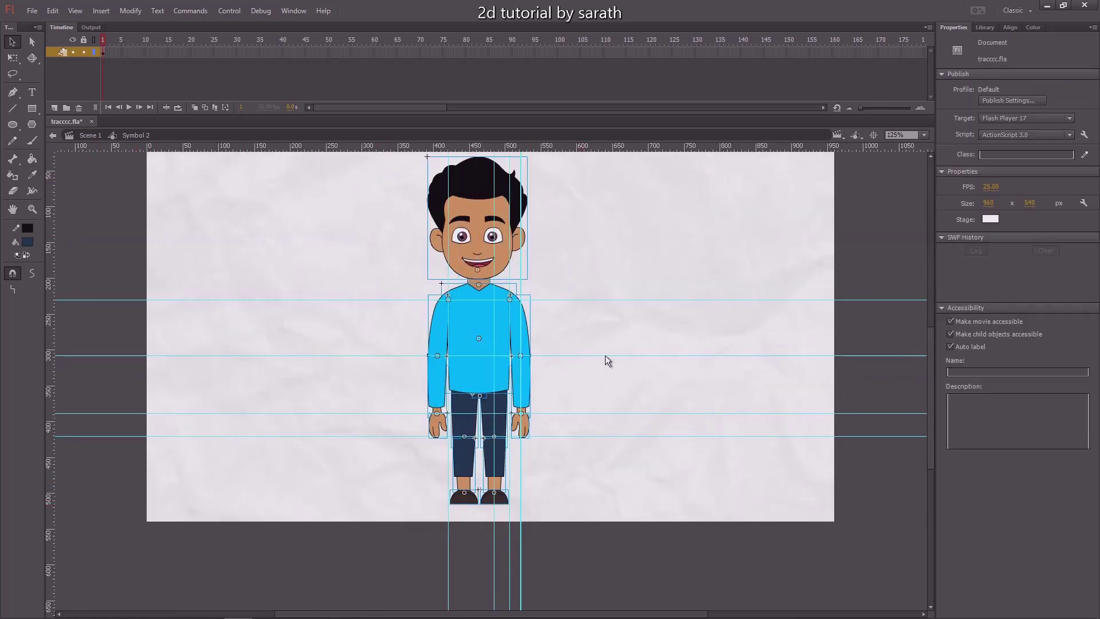
scroll(579, 270, "down", 1)
scroll(576, 278, "up", 2)
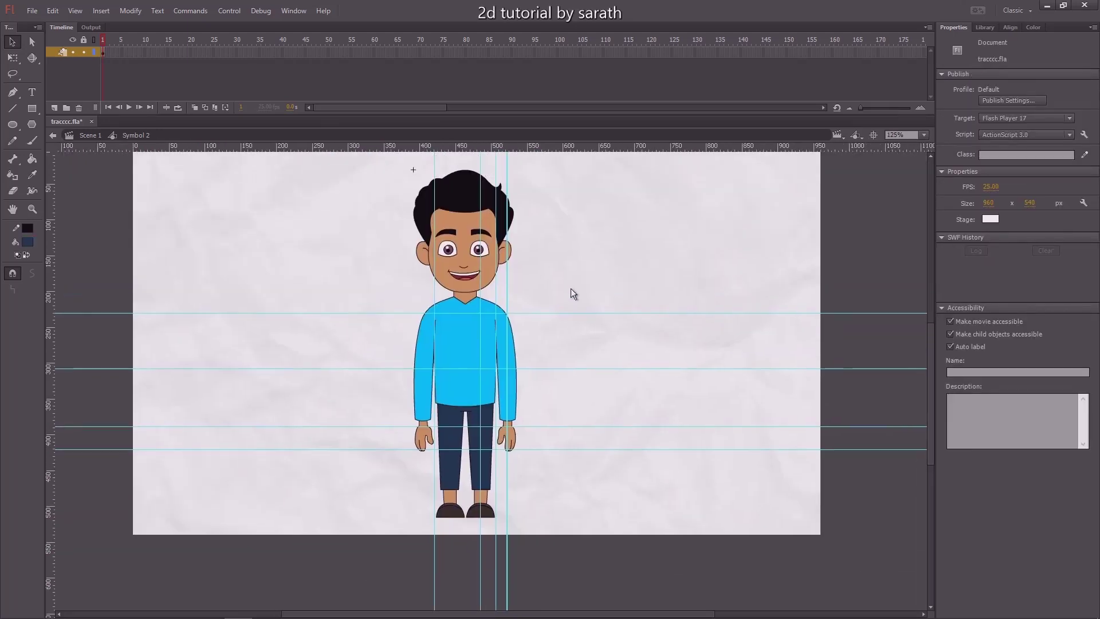
Step: Inside the neck symbol, extend both lower outline ends and the V-shaped tip slightly downward behind the shirt
left_click(469, 307)
scroll(504, 320, "up", 3)
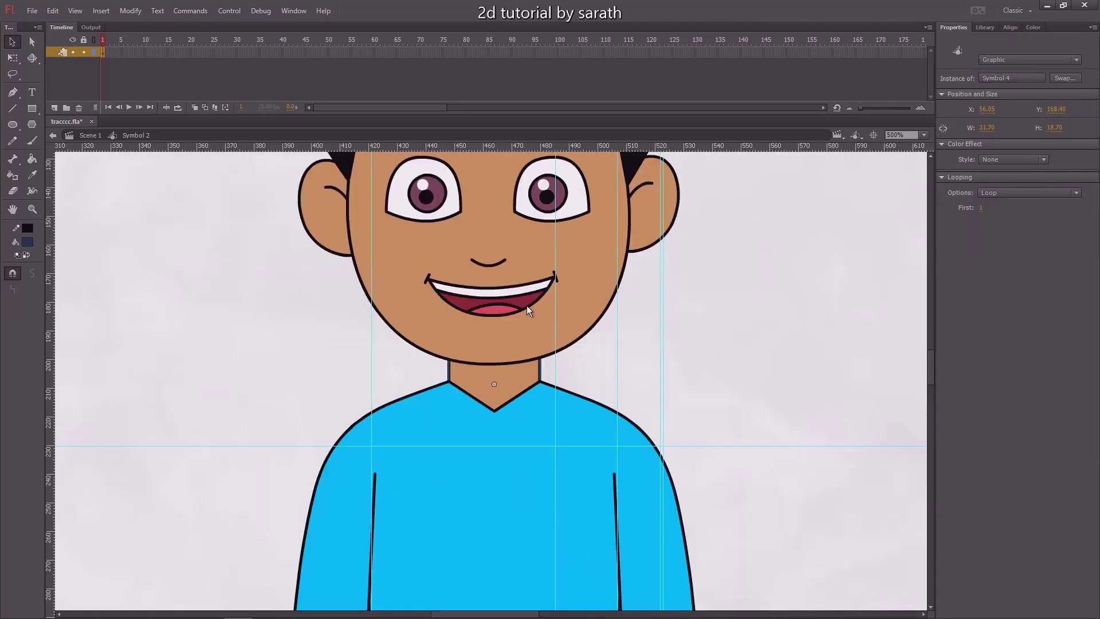
double_click(525, 367)
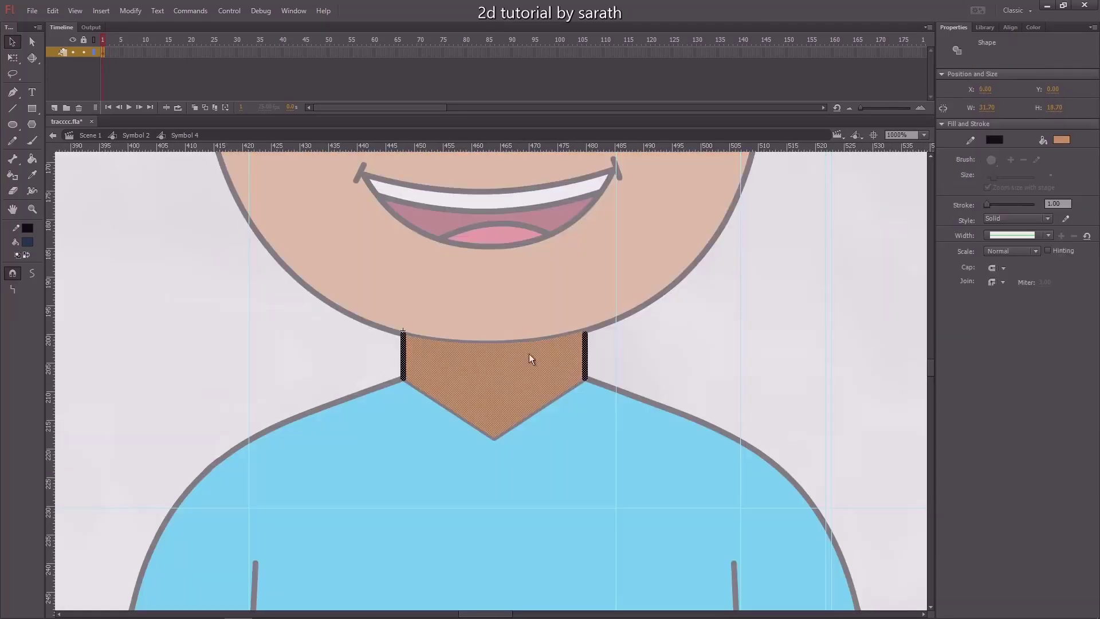
left_click(509, 313)
left_click_drag(403, 379, 402, 401)
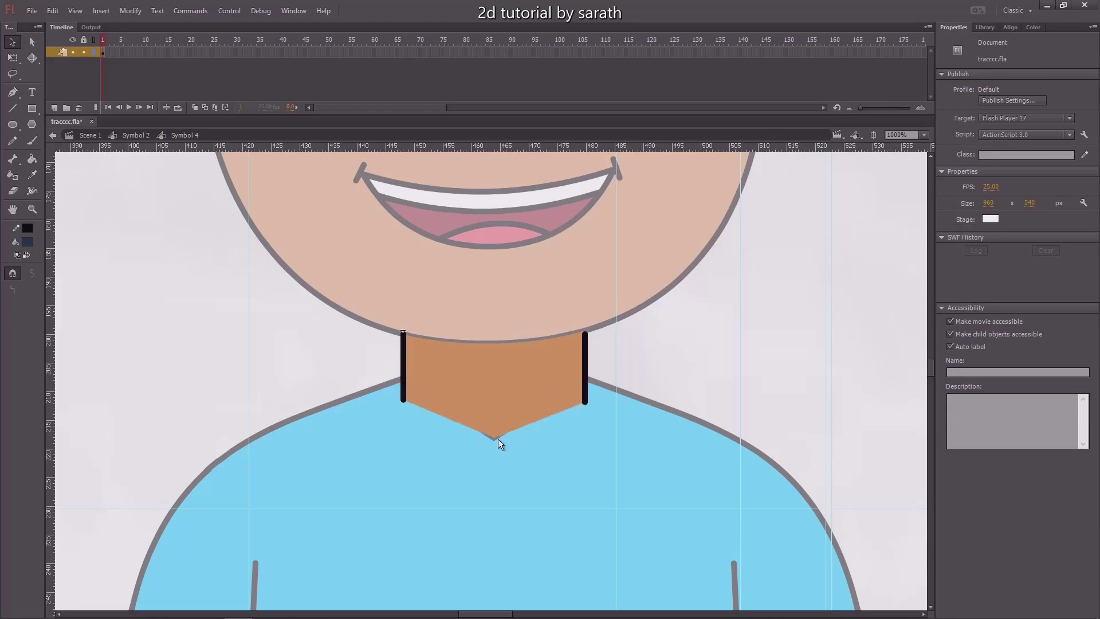
left_click_drag(496, 439, 495, 460)
Step: Extend both upper neck outline ends and the neck's top edge upward behind the chin, and return to the parent symbol
left_click_drag(404, 331, 403, 314)
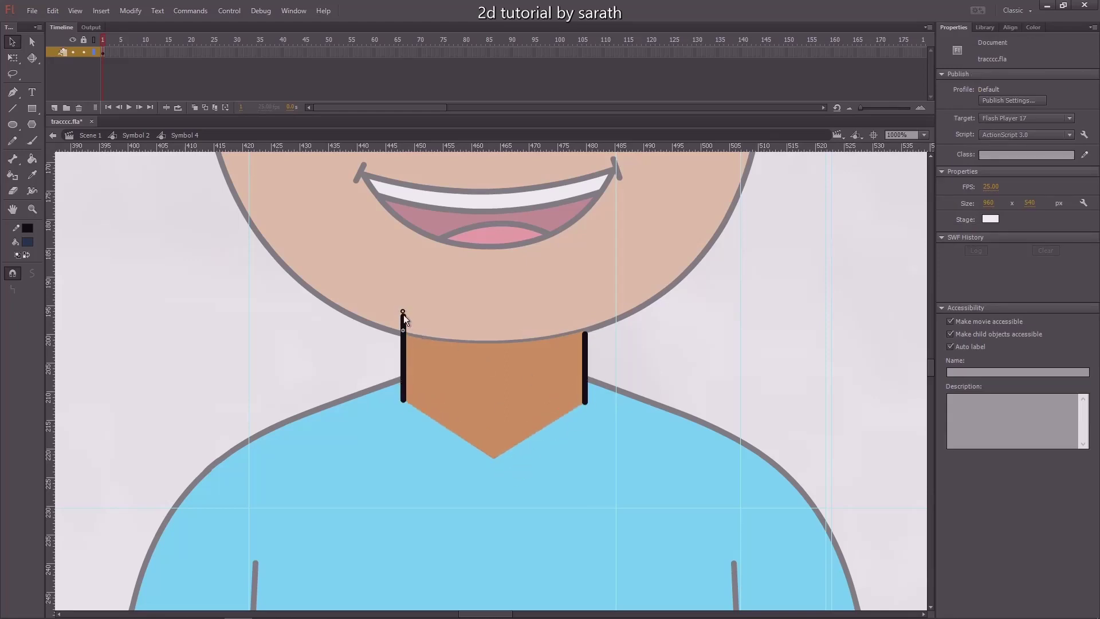
left_click_drag(585, 333, 583, 307)
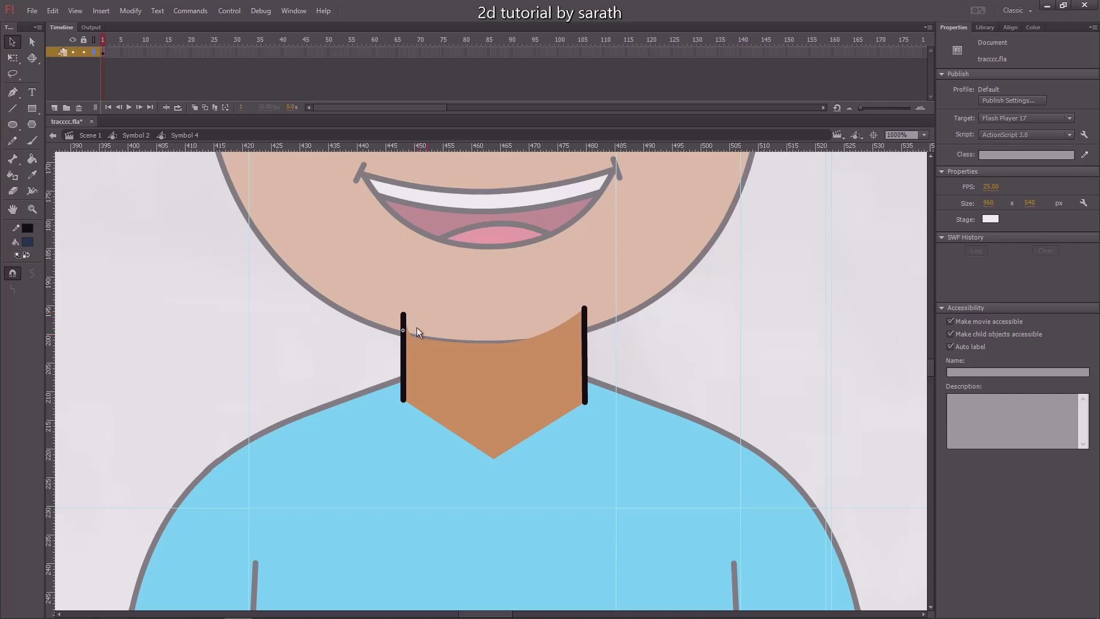
left_click_drag(525, 337, 526, 320)
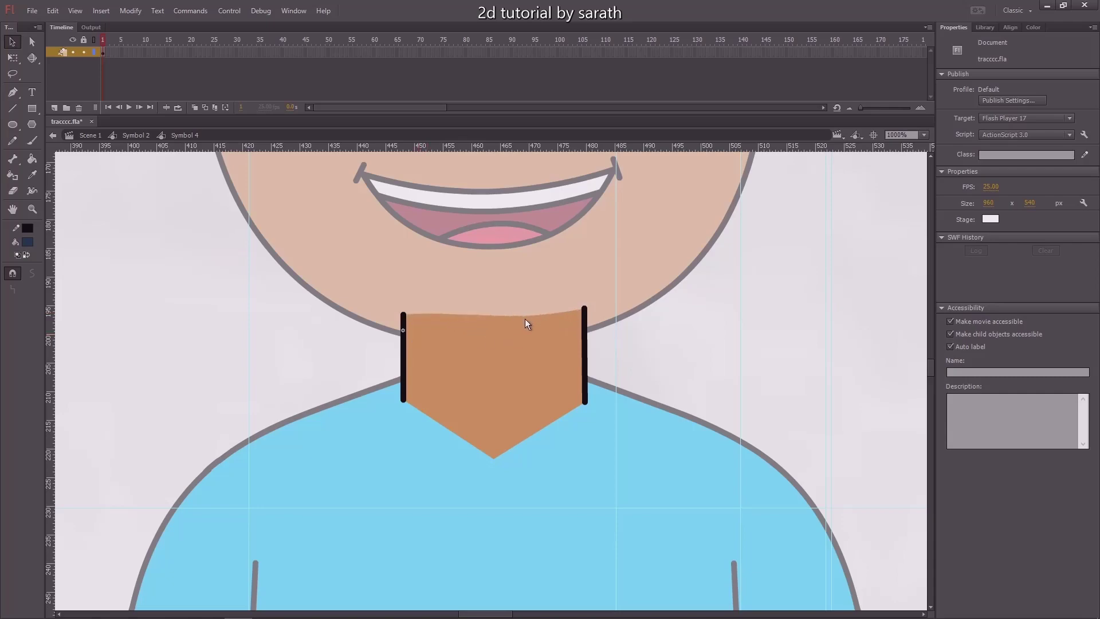
double_click(721, 330)
key("ctrl+minus")
key("ctrl+minus")
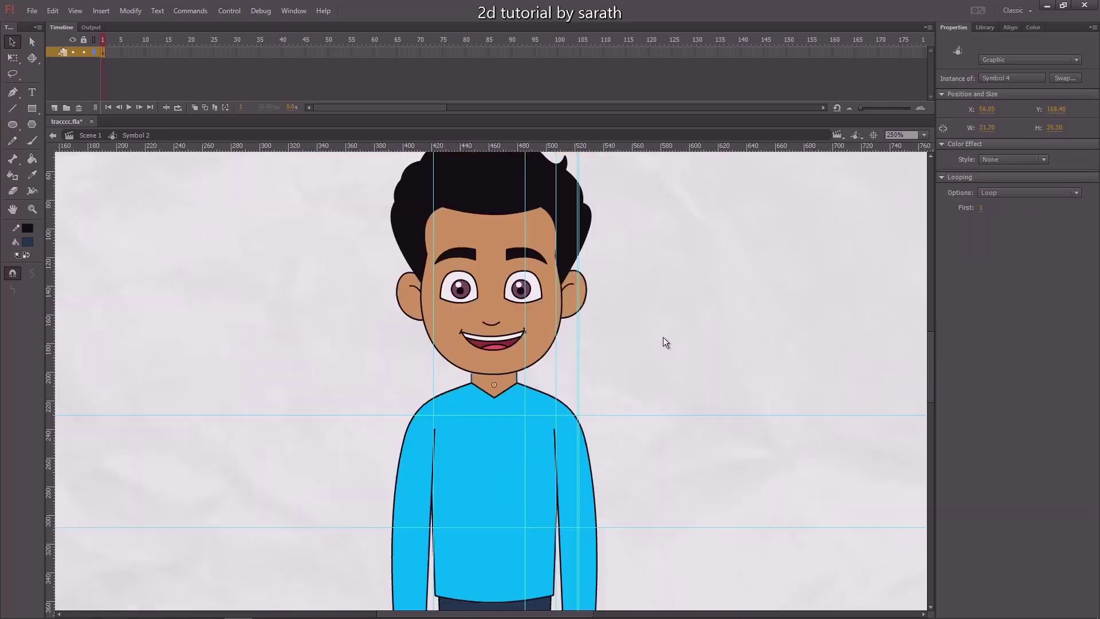
key("ctrl+minus")
left_click(619, 350)
scroll(600, 287, "down", 2)
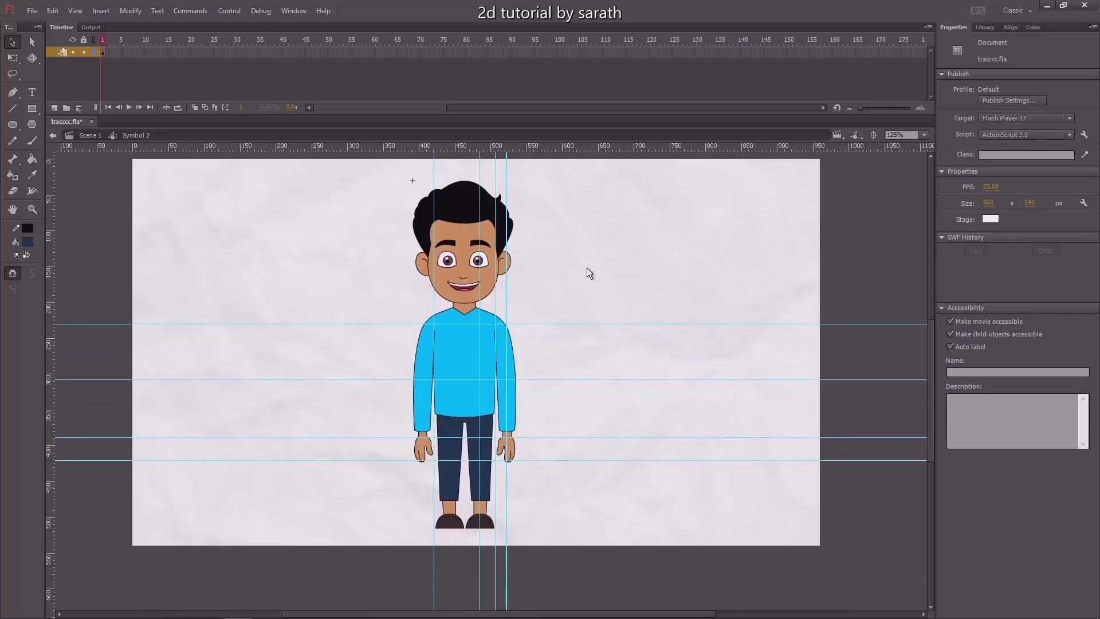
Step: Test-rotate the left-hand upper arm about its shoulder pivot with Free Transform, and undo the rotation
left_click(420, 372)
key("q")
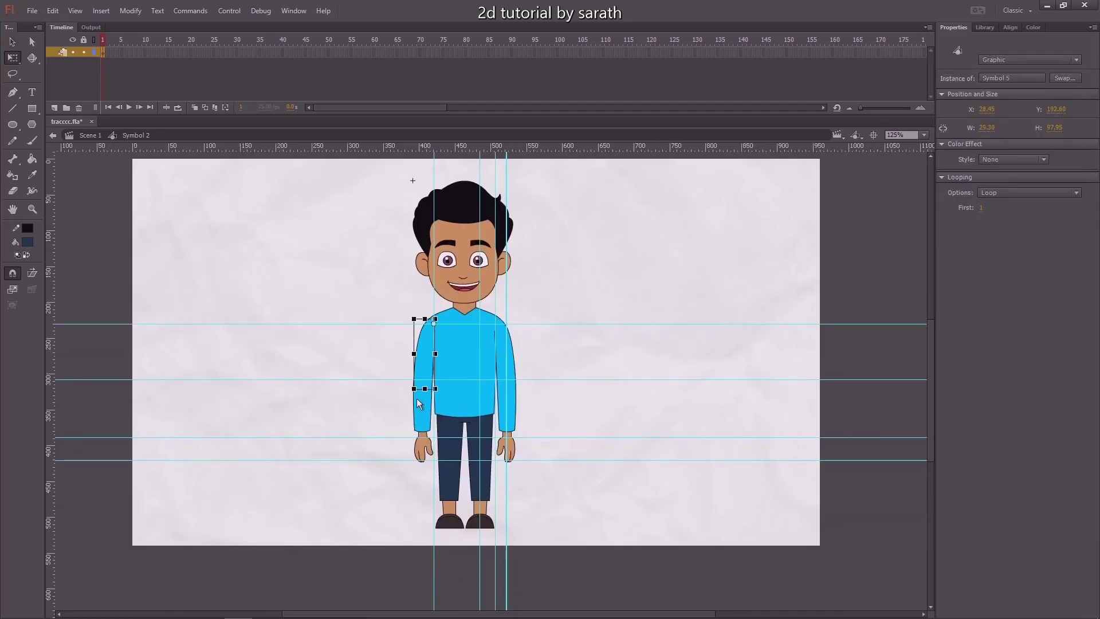
key("ctrl+equal")
key("ctrl+equal")
left_click_drag(445, 535, 324, 457)
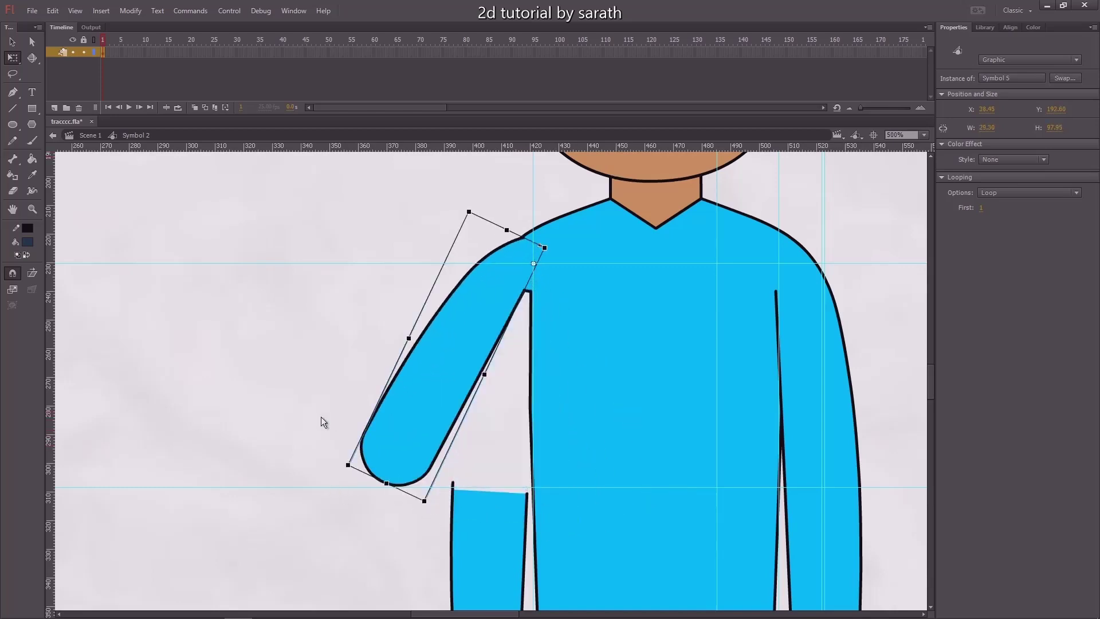
key("ctrl+z")
left_click_drag(321, 417, 161, 249)
Step: Test-rotate the left-hand forearm about the elbow and its hand about the wrist, undoing each rotation
left_click(304, 572)
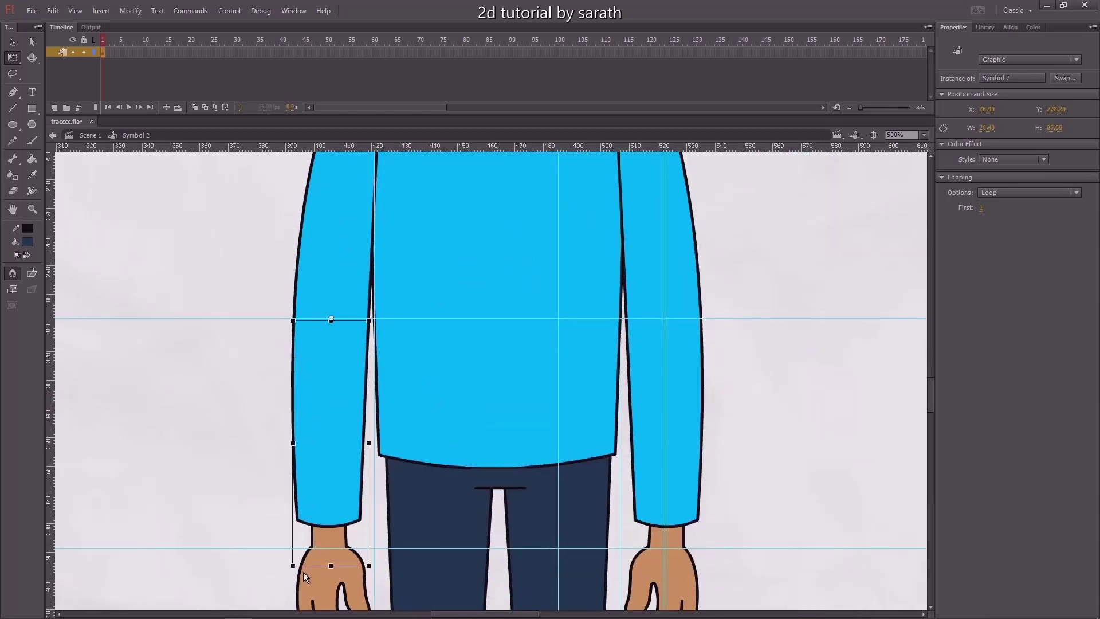
left_click_drag(304, 572, 431, 500)
key("ctrl+z")
left_click_drag(247, 491, 230, 432)
scroll(230, 433, "down", 1)
scroll(230, 433, "right", 1)
left_click(294, 506)
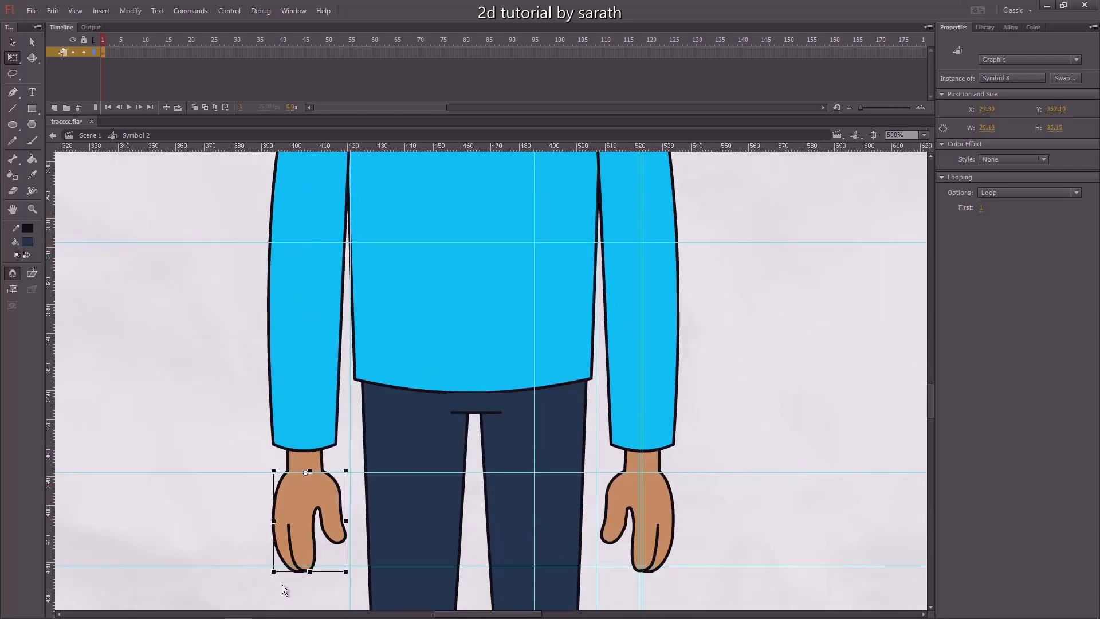
left_click_drag(263, 575, 526, 421)
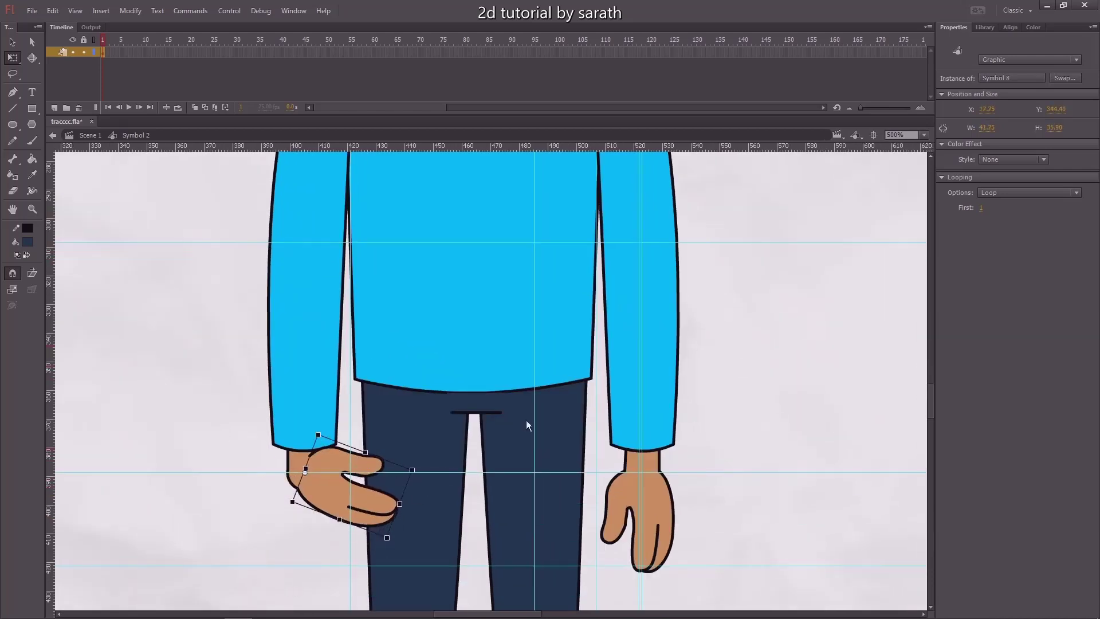
key("ctrl+z")
key("ctrl+minus")
Step: Test-rotate the right-hand upper arm about the shoulder and its forearm about the elbow, undoing each rotation
left_click_drag(614, 262, 584, 368)
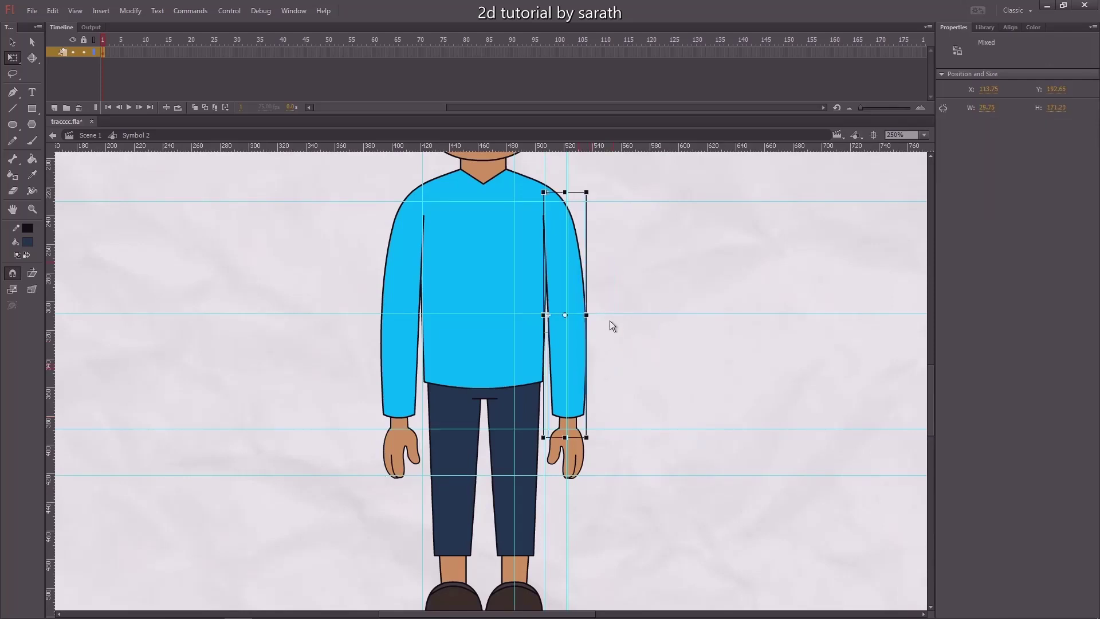
left_click(614, 335)
left_click(576, 275)
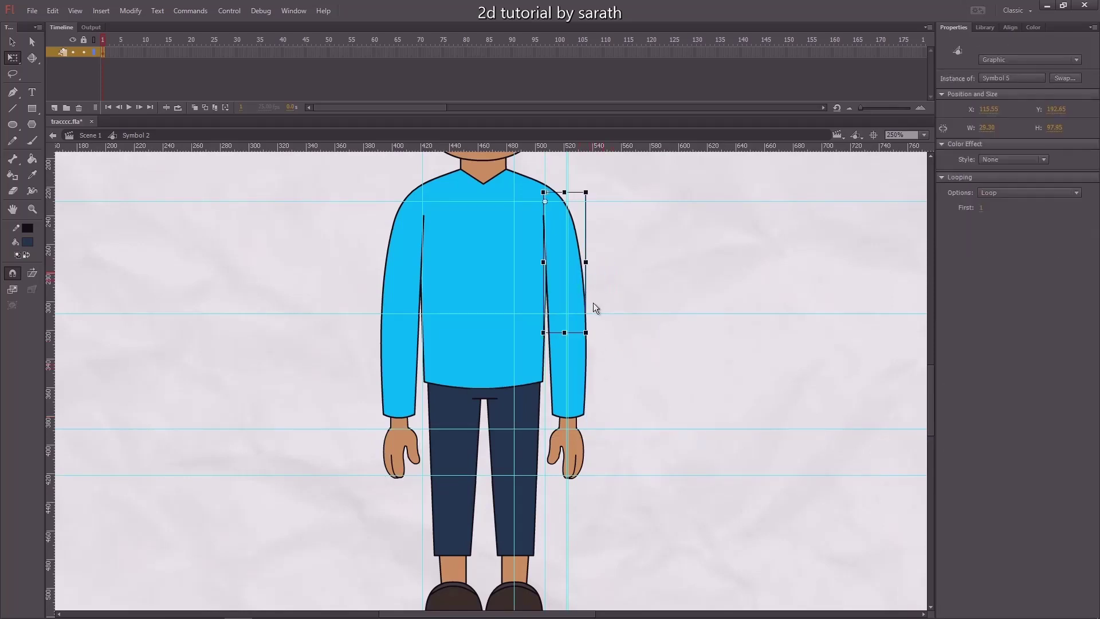
left_click_drag(590, 341, 651, 332)
key("ctrl+z")
left_click(581, 378)
left_click_drag(593, 438, 672, 396)
key("ctrl+z")
Step: Select the right-hand forearm and hand together, try rotating them about a pivot moved toward the elbow, and undo the rotation
left_click(578, 453, "shift")
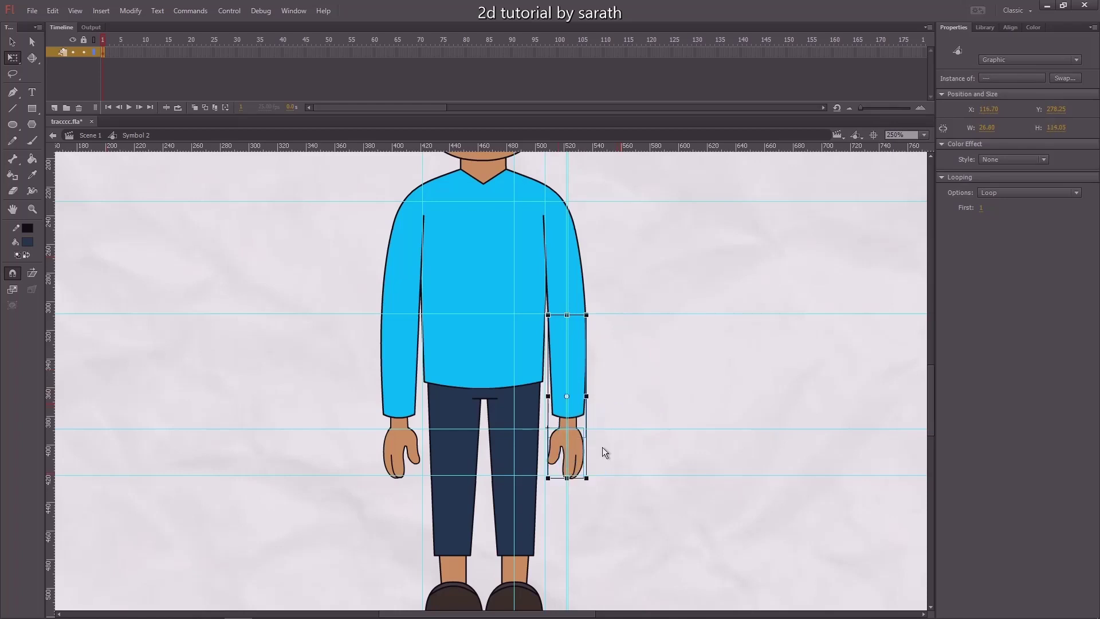
key("ctrl+=")
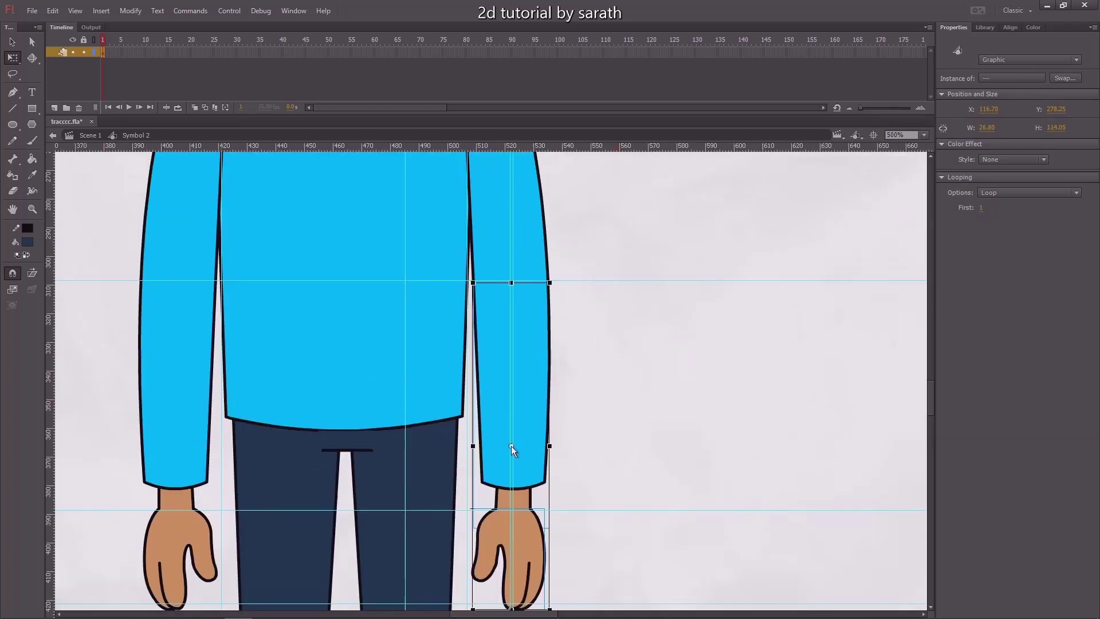
left_click_drag(511, 446, 513, 340)
left_click_drag(559, 614, 745, 340)
key("ctrl+z")
key("ctrl+minus")
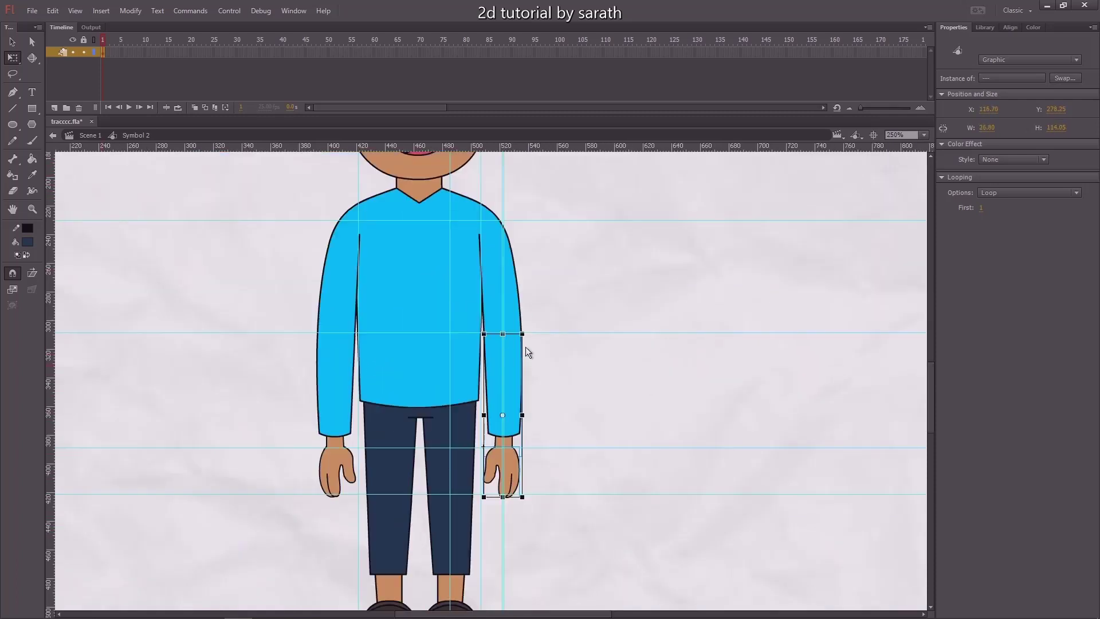
Step: Select the whole right-hand arm, move its shared pivot to the shoulder, and try rotating it before deselecting
left_click_drag(514, 451, 513, 462)
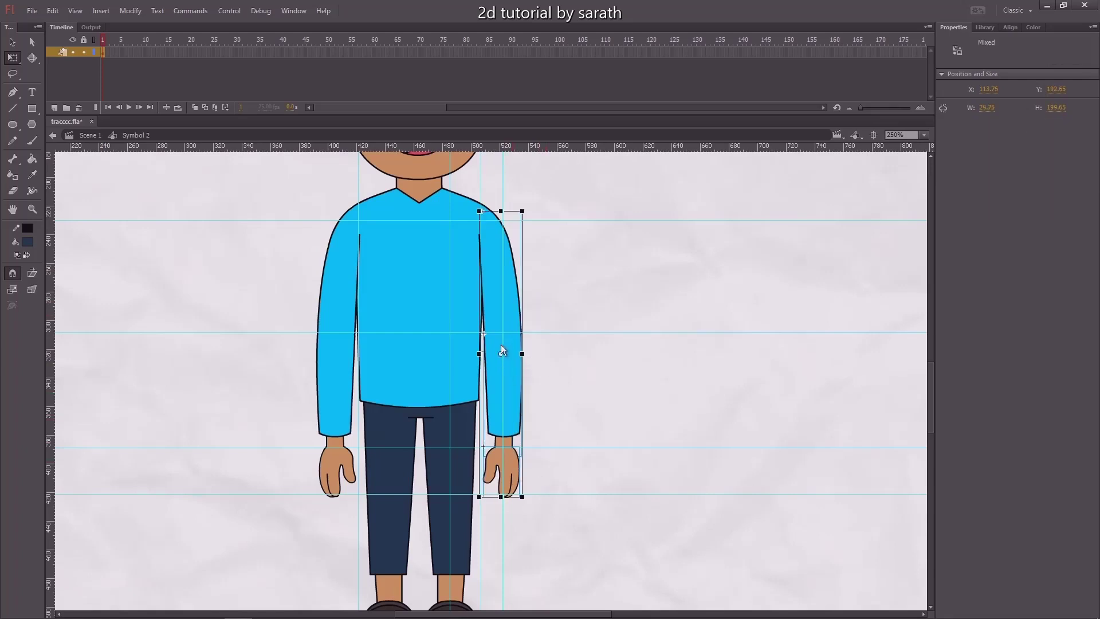
left_click_drag(502, 355, 501, 308)
left_click_drag(575, 491, 488, 476)
mouse_move(609, 437)
left_mouse_down()
mouse_move(632, 408)
mouse_move(591, 452)
mouse_move(601, 453)
left_mouse_up()
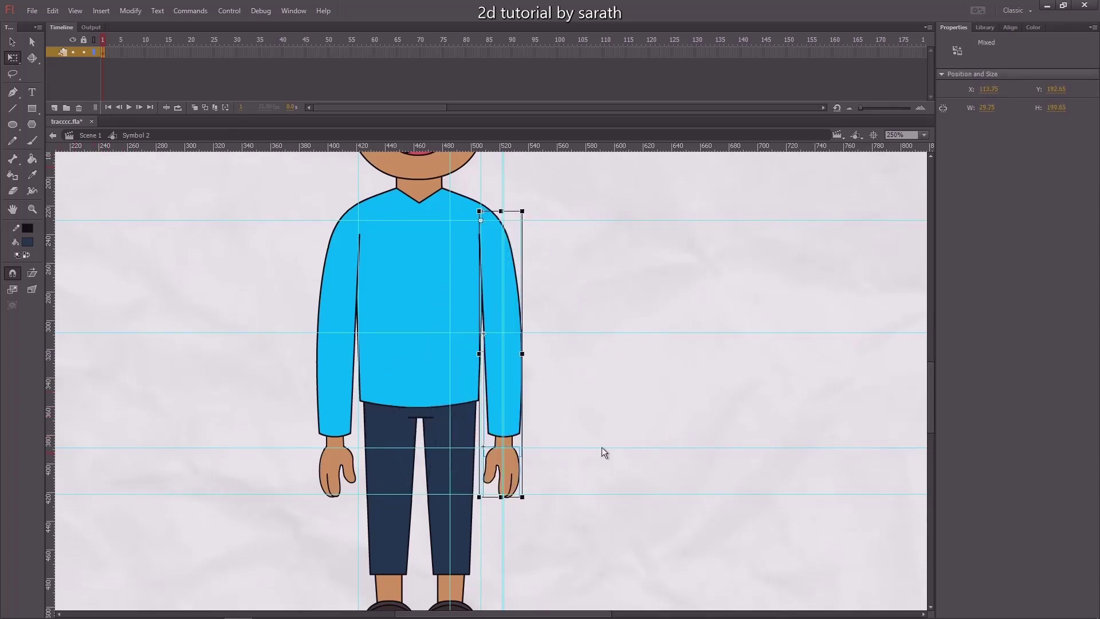
left_click(609, 394)
Step: Select all the character's body parts and distribute them to separate layers
key("ctrl+minus")
key("v")
left_click_drag(599, 270, 569, 279)
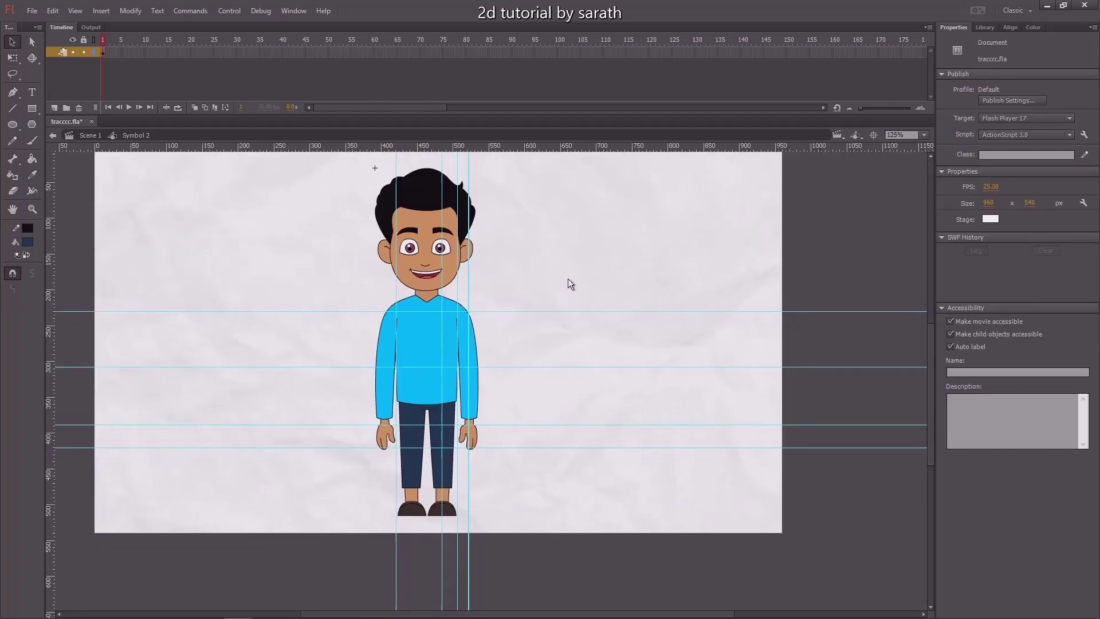
left_click_drag(548, 174, 308, 537)
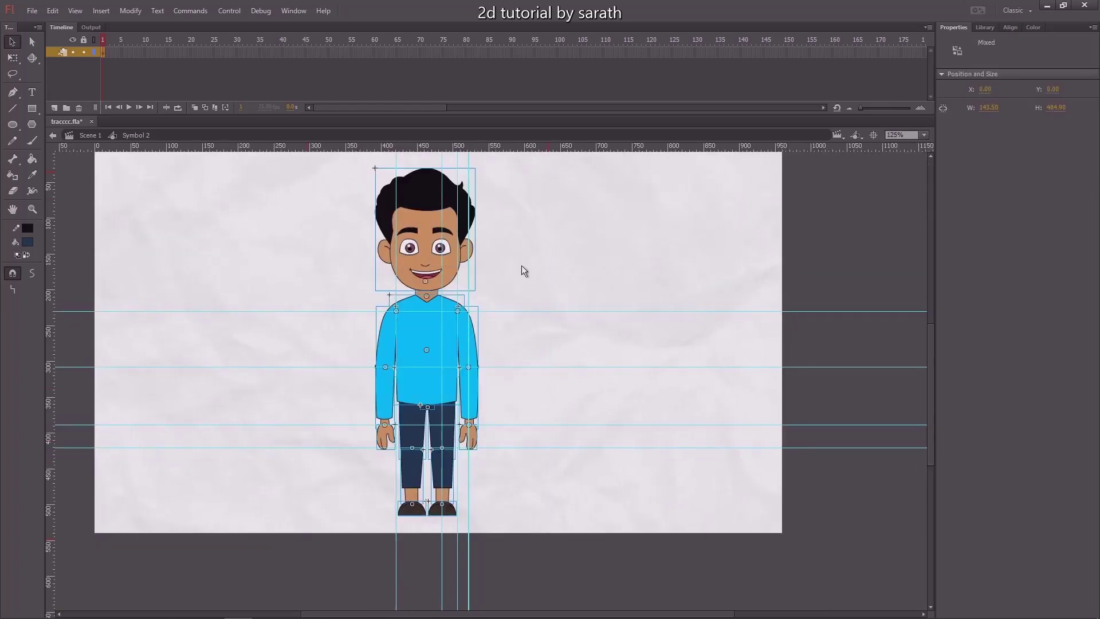
left_click_drag(521, 265, 511, 294)
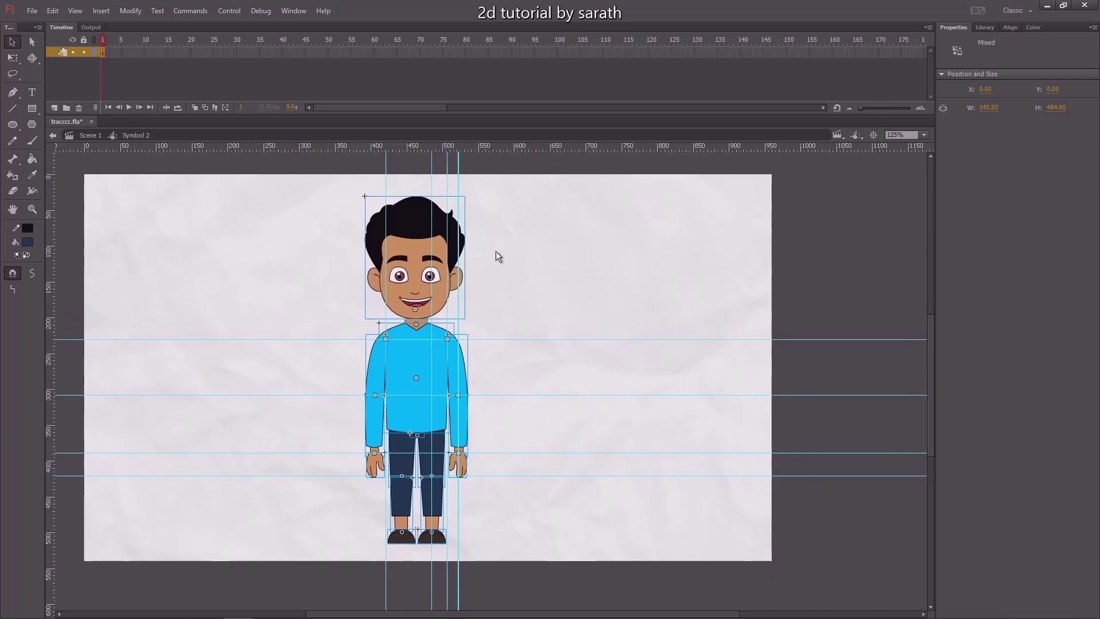
right_click(418, 290)
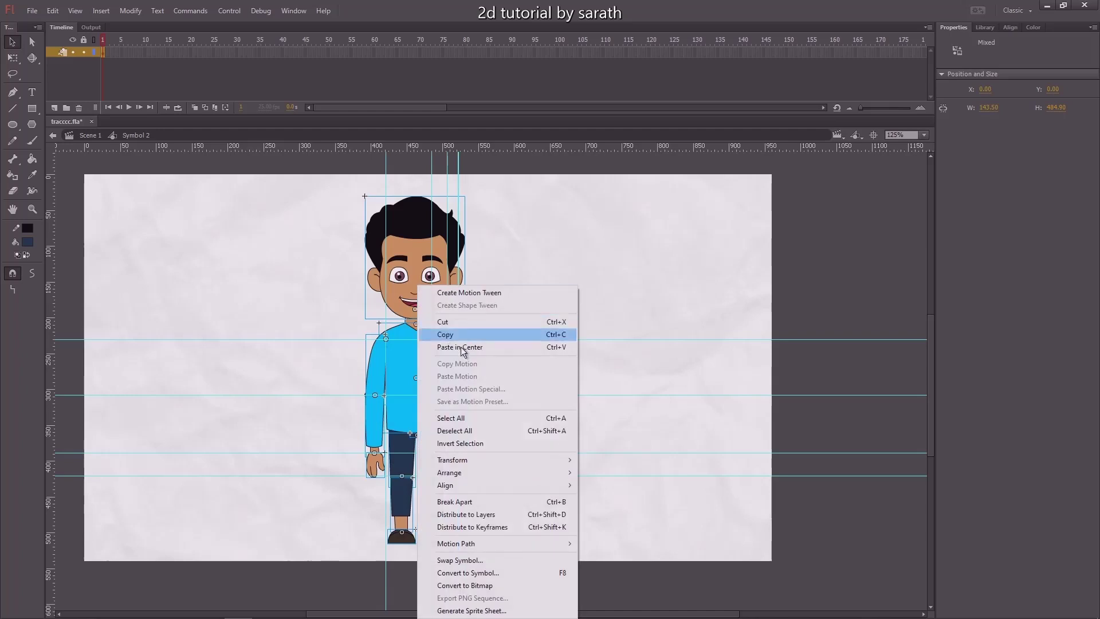
left_click(477, 515)
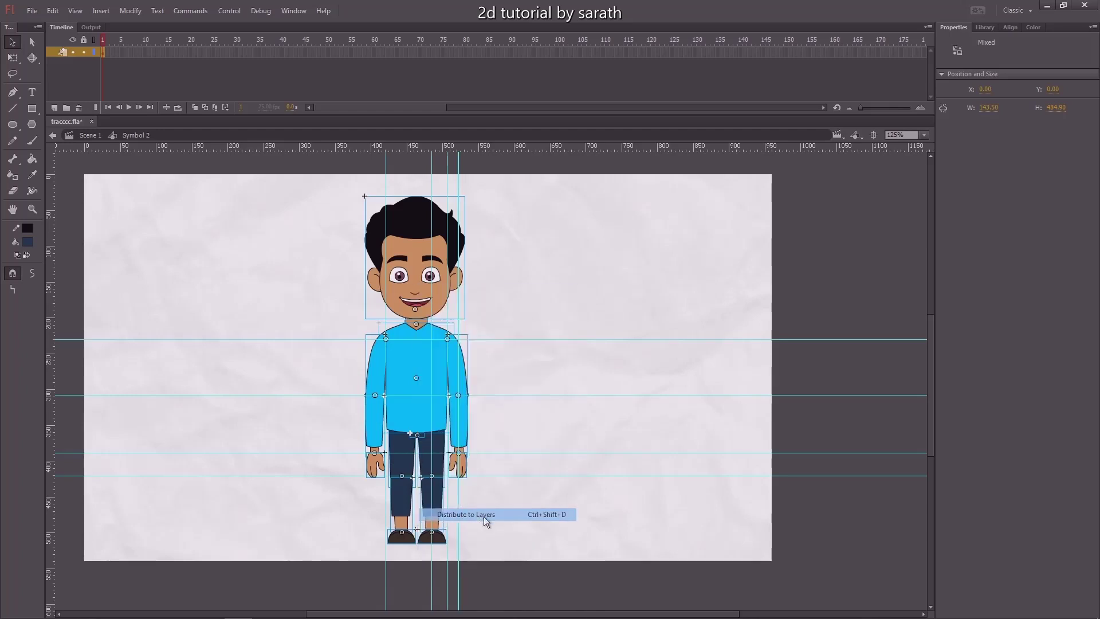
left_click(527, 320)
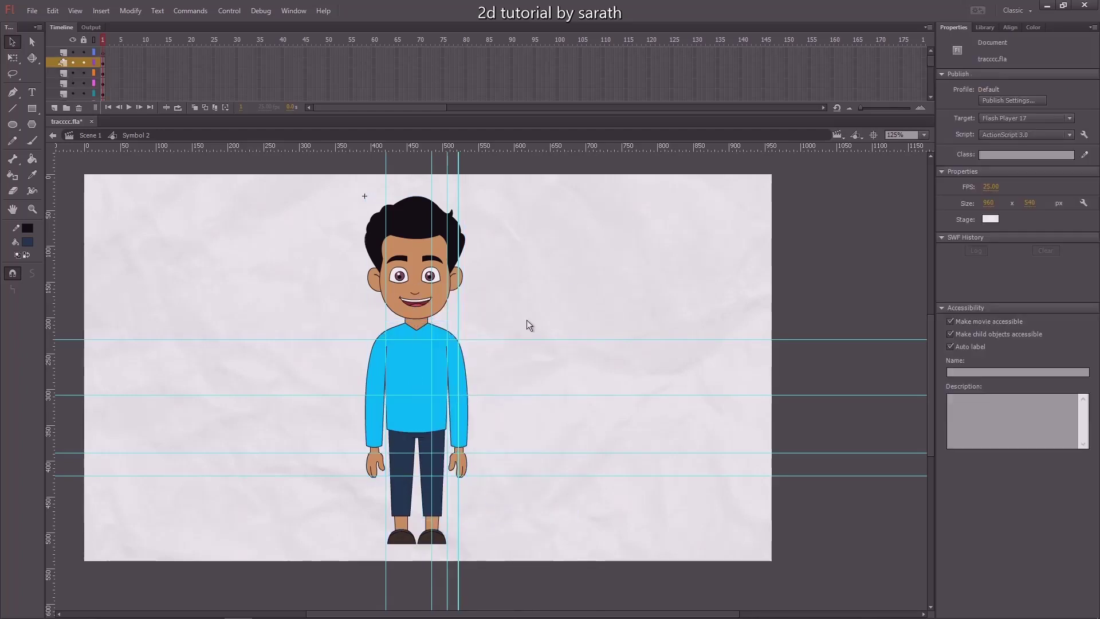
Step: Try pulling the head, neck, shirt, arm and leg pieces apart to check that each one moves separately
left_click_drag(441, 316, 441, 302)
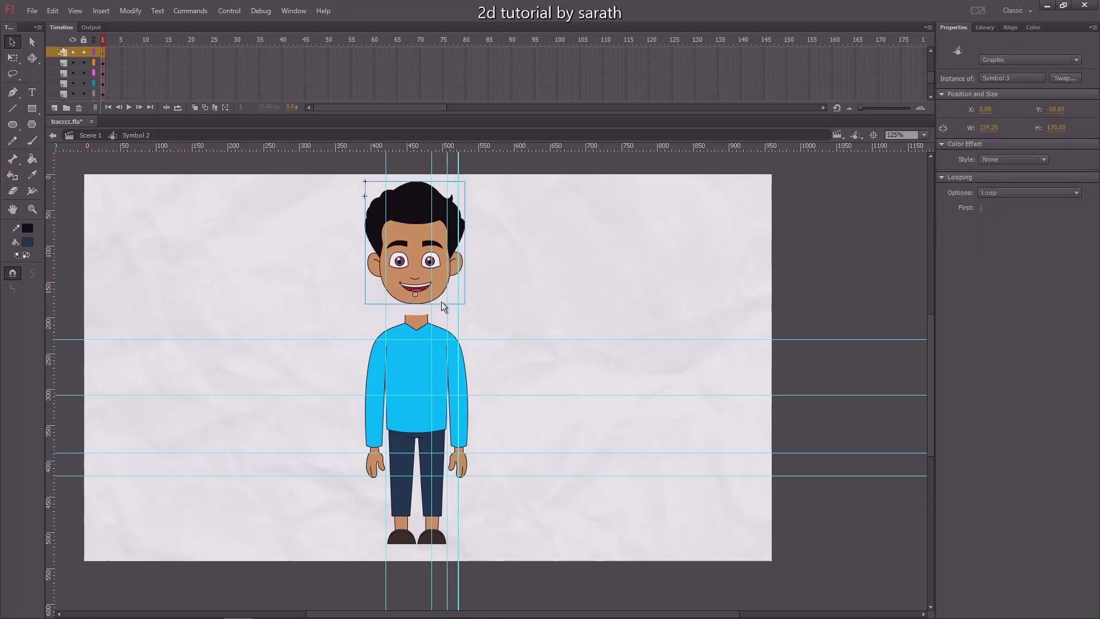
left_click(427, 320)
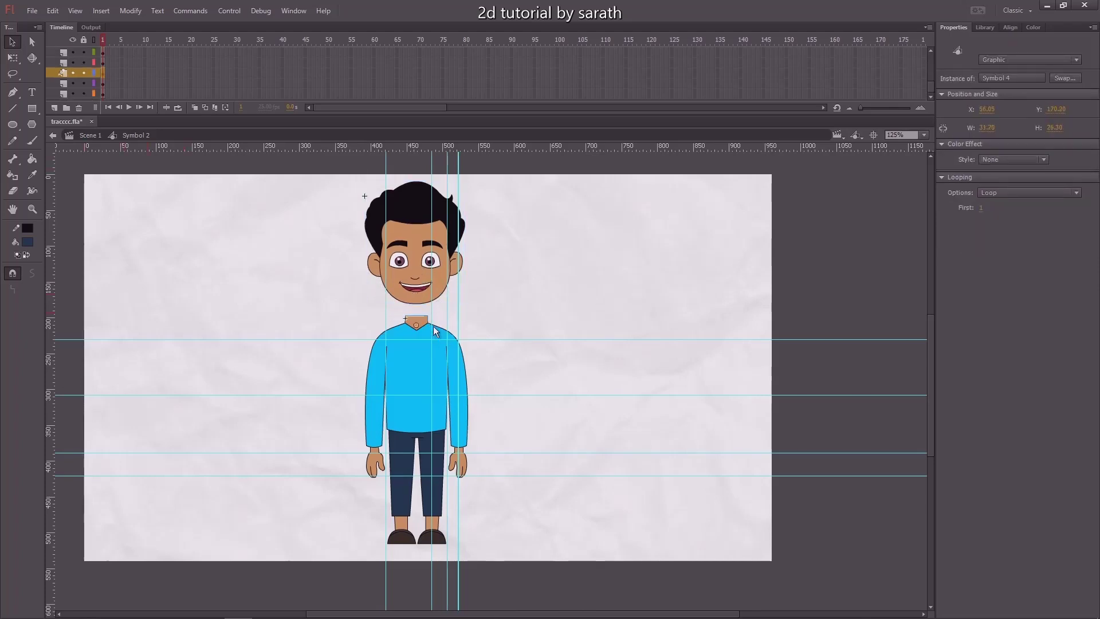
left_click(458, 355)
left_click_drag(406, 352, 370, 381)
left_click_drag(374, 424, 362, 423)
left_click_drag(465, 408, 507, 369)
left_click_drag(421, 448, 448, 447)
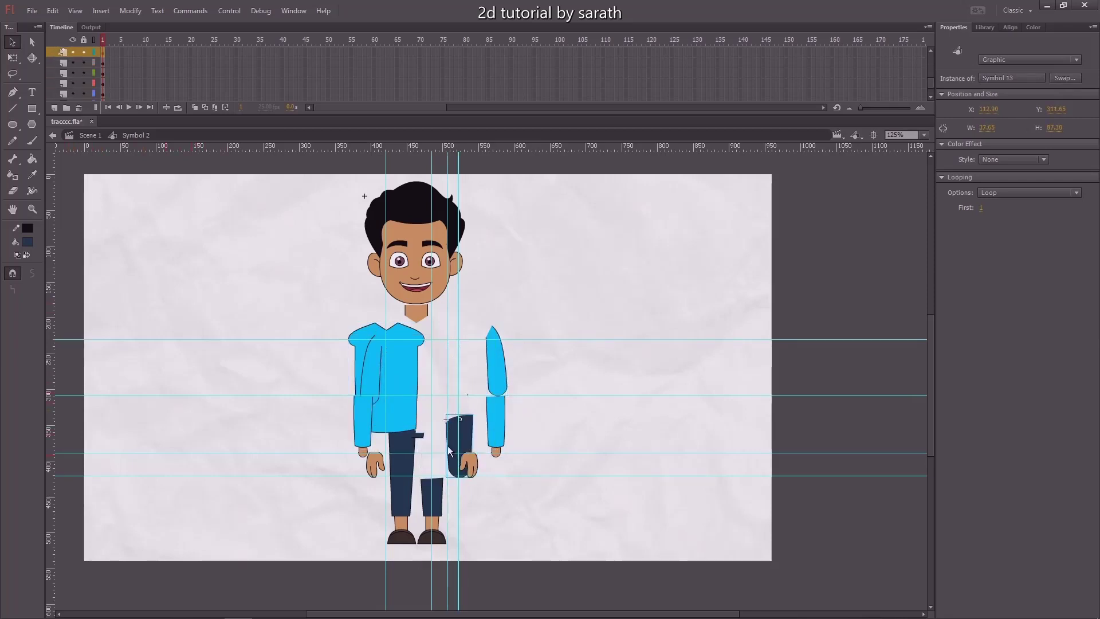
left_click_drag(410, 492, 431, 435)
Step: Undo all the test moves of the head, neck, shirt, arm and leg pieces to reassemble the character, and clear the selection
key("ctrl+z")
key("ctrl+z")
key("ctrl+z")
key("ctrl+z")
key("ctrl+z")
key("ctrl+z")
key("ctrl+z")
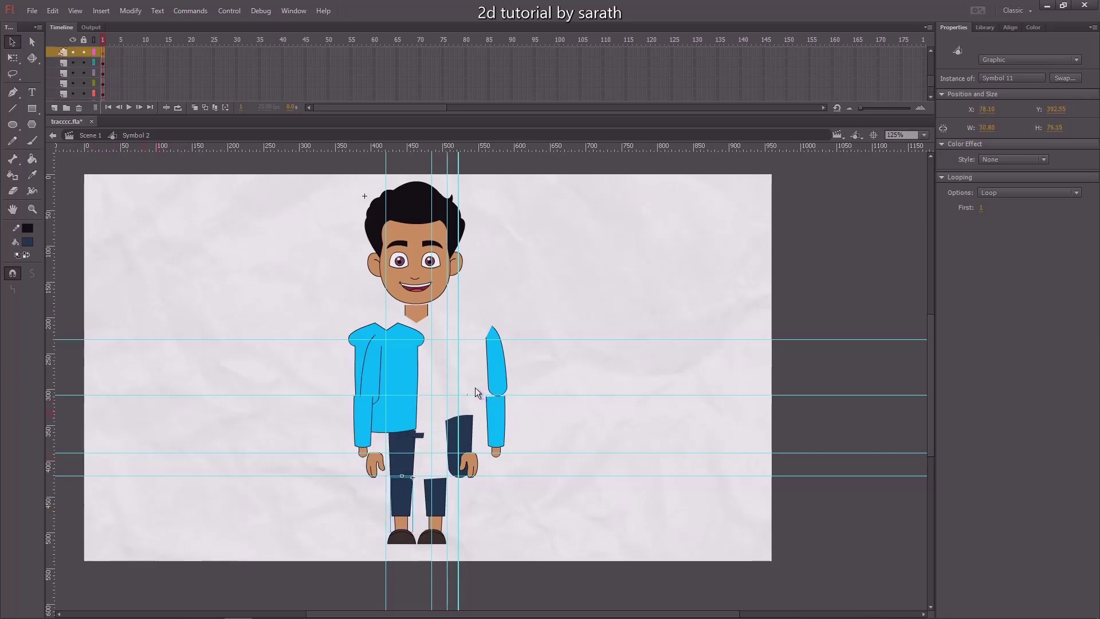
key("ctrl+z")
key("ctrl+z")
key("ctrl+z")
key("ctrl+z")
key("ctrl+z")
key("ctrl+z")
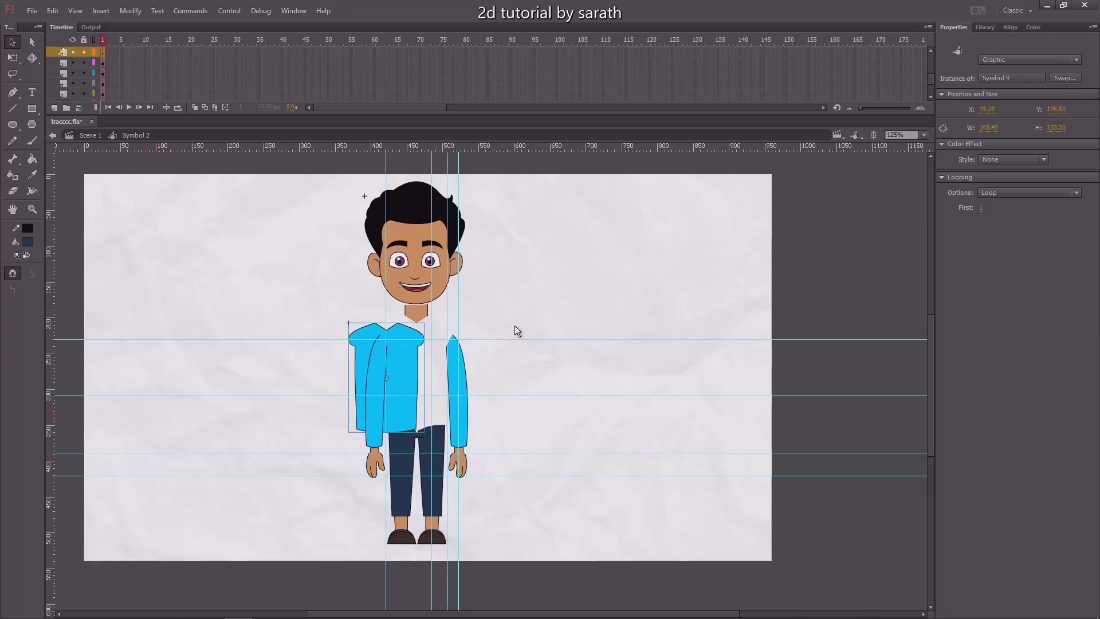
key("ctrl+z")
key("ctrl+z")
key("ctrl+z")
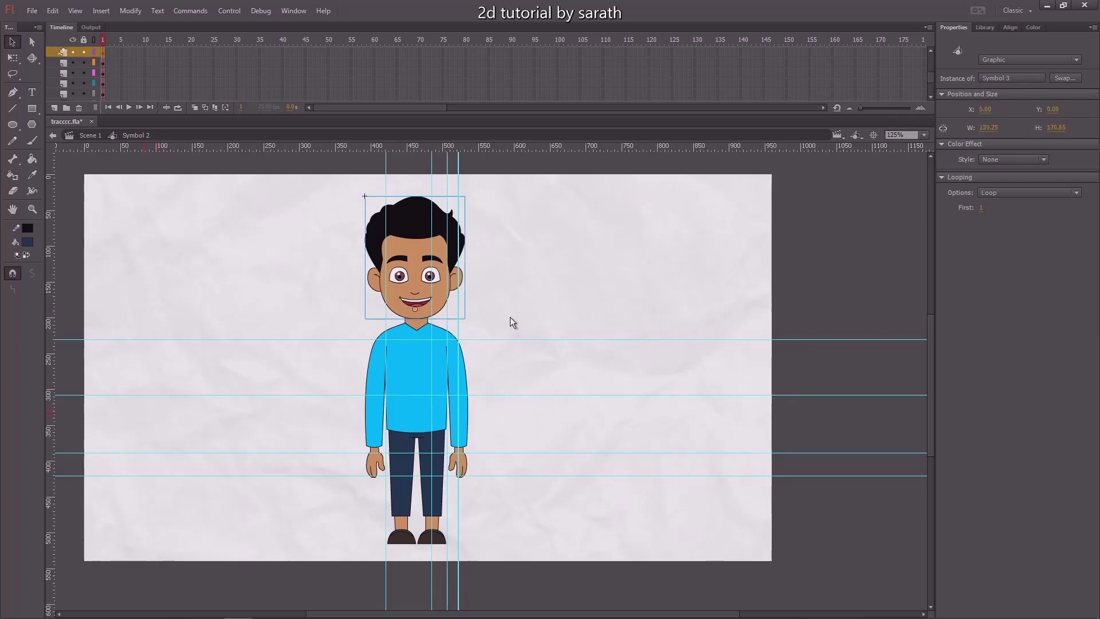
left_click(284, 231)
mouse_move(330, 288)
left_mouse_down()
mouse_move(308, 305)
mouse_move(326, 307)
left_mouse_up()
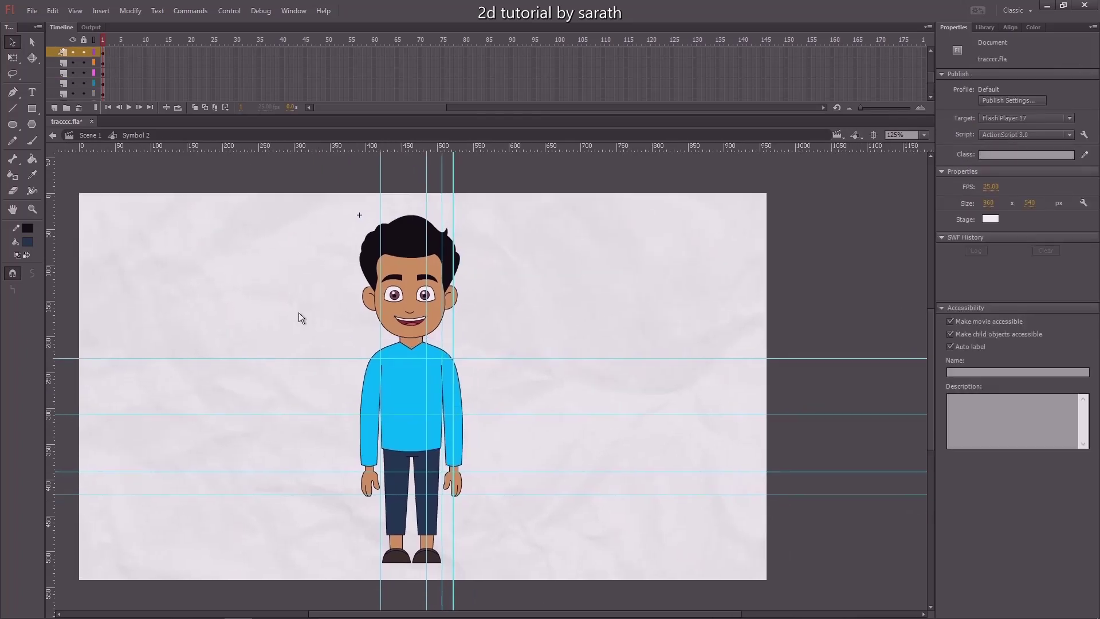
Step: Inspect the head's face up close, try rotating the head about its chin pivot, and undo the rotation
left_click(409, 297)
key("ctrl+=")
key("ctrl+=")
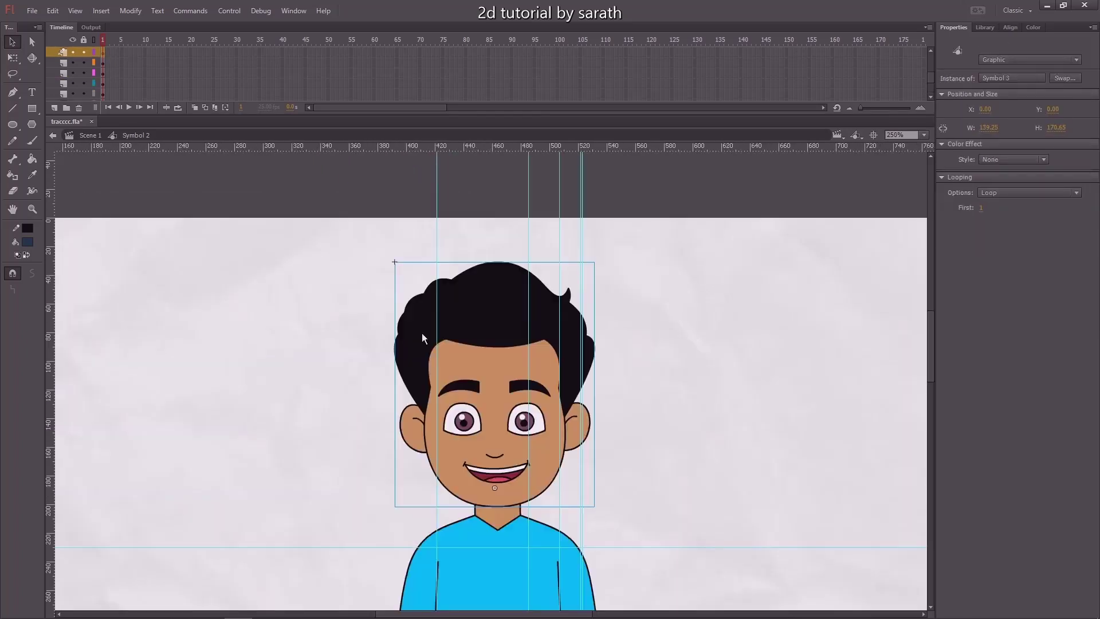
left_click_drag(583, 402, 531, 314)
left_click(707, 321)
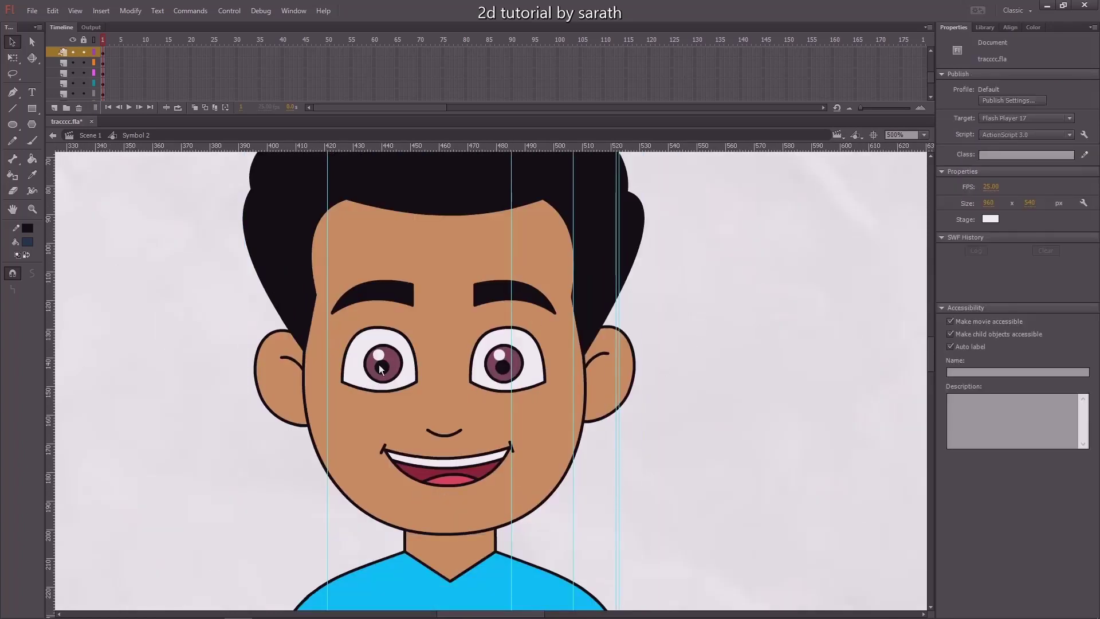
left_click_drag(365, 345, 418, 388)
left_click(413, 370)
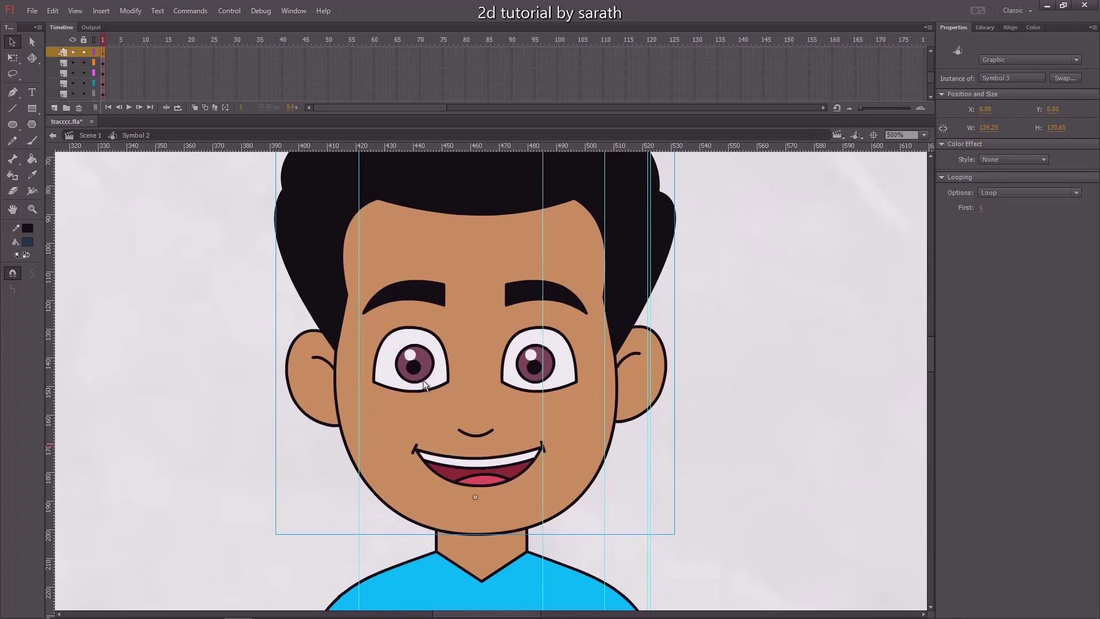
key("ctrl+minus")
key("q")
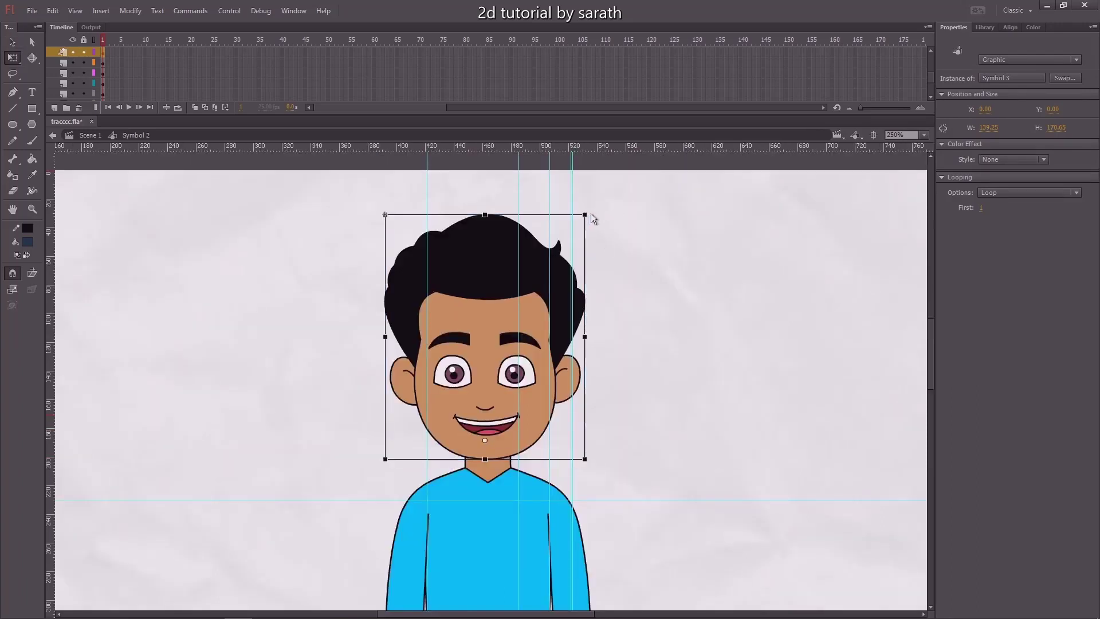
left_click_drag(590, 214, 641, 298)
key("ctrl+z")
Step: Select the head, shirt, arms and hands together, and clear the selection
scroll(612, 329, "down", 5)
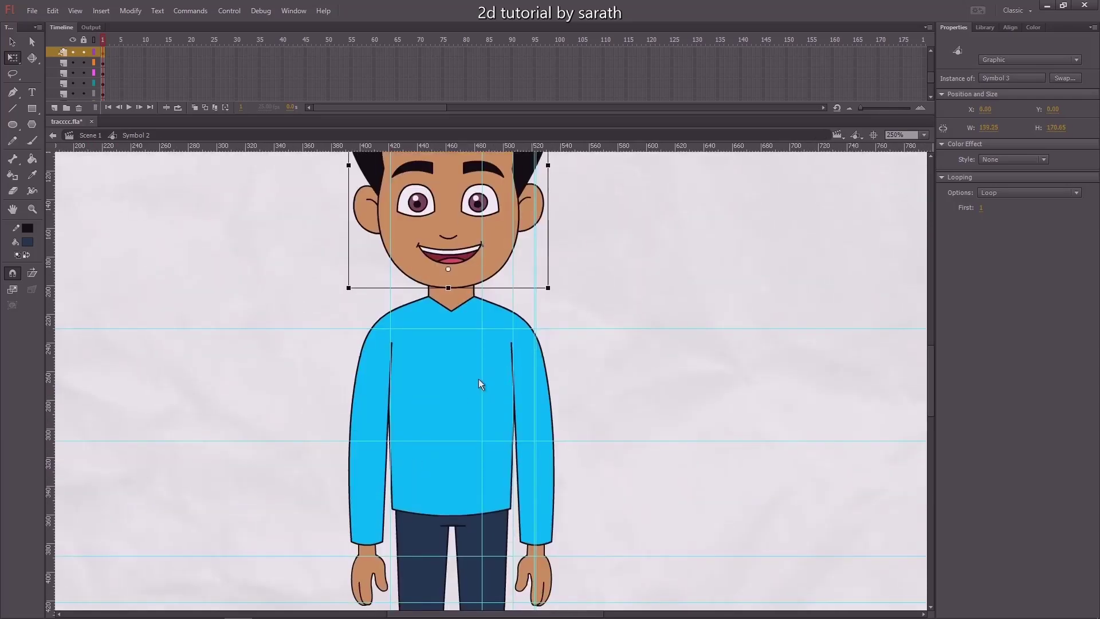
key("ctrl+minus")
left_click_drag(590, 229, 365, 385)
left_click_drag(589, 373, 521, 495)
left_click_drag(378, 422, 438, 513)
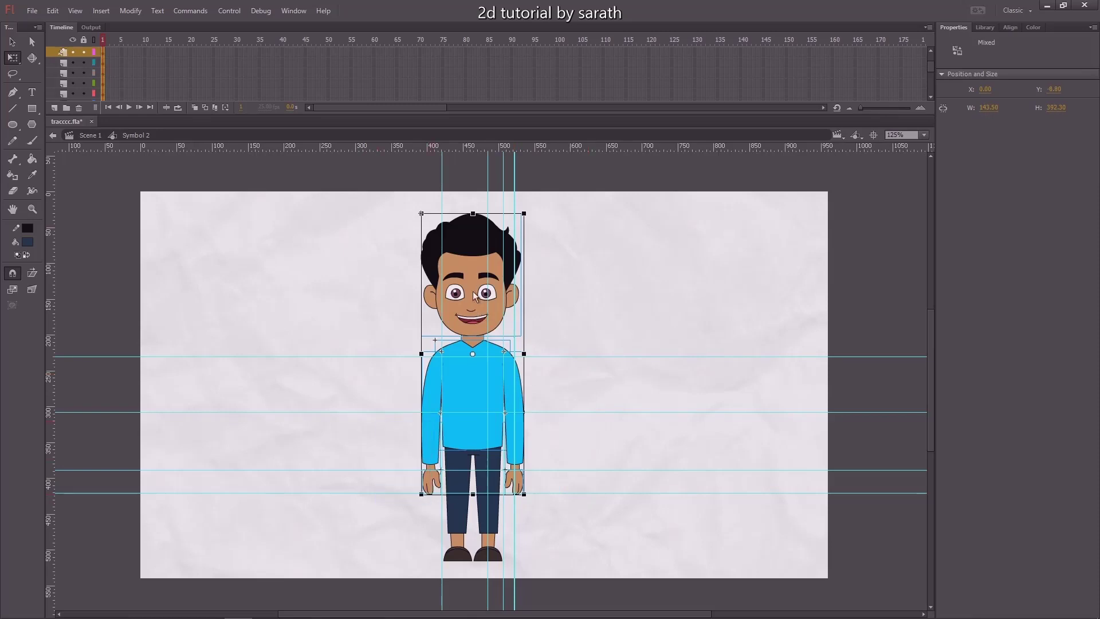
left_click_drag(474, 297, 482, 344)
left_click(549, 377)
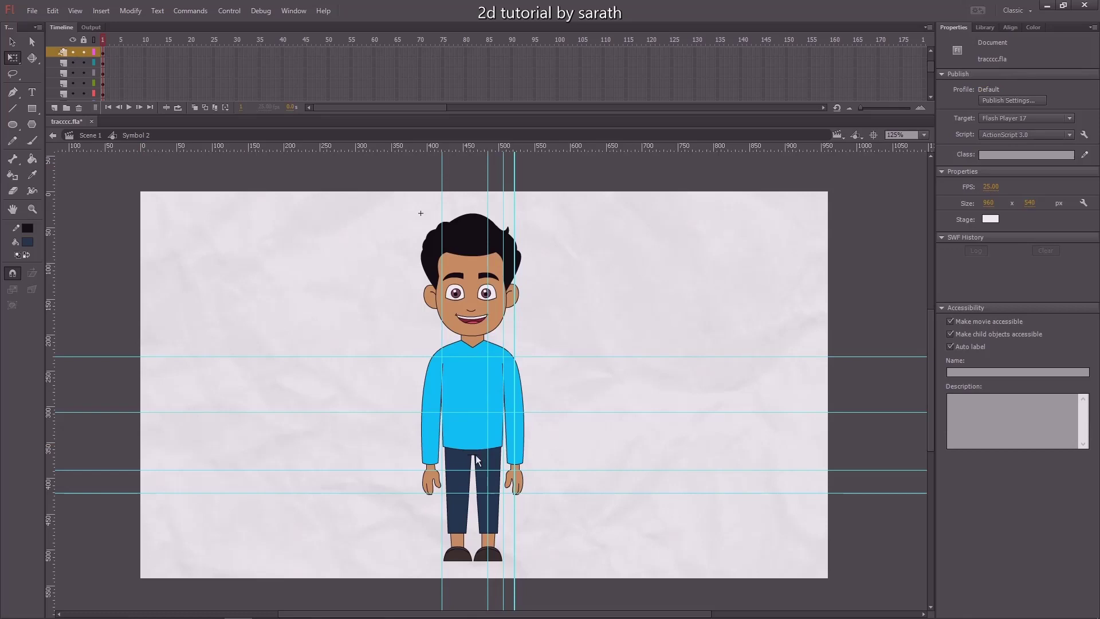
Step: Select the small trouser patch between the legs, move its layer below the shirt's layer, and deselect it
left_click(475, 453)
key("ctrl+=")
key("ctrl+=")
key("ctrl+=")
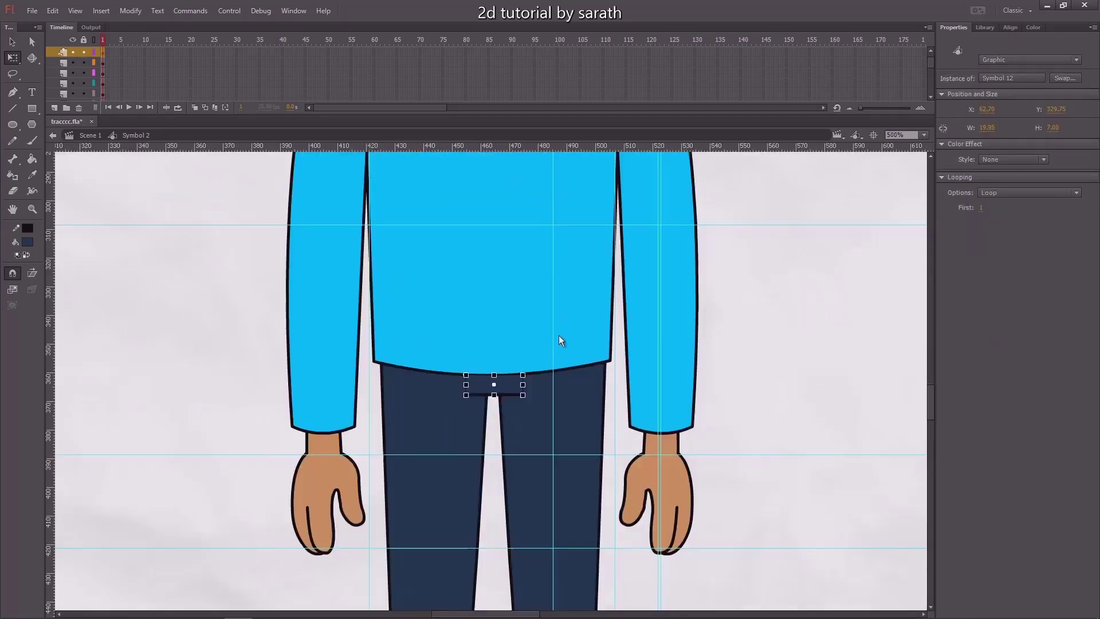
key("v")
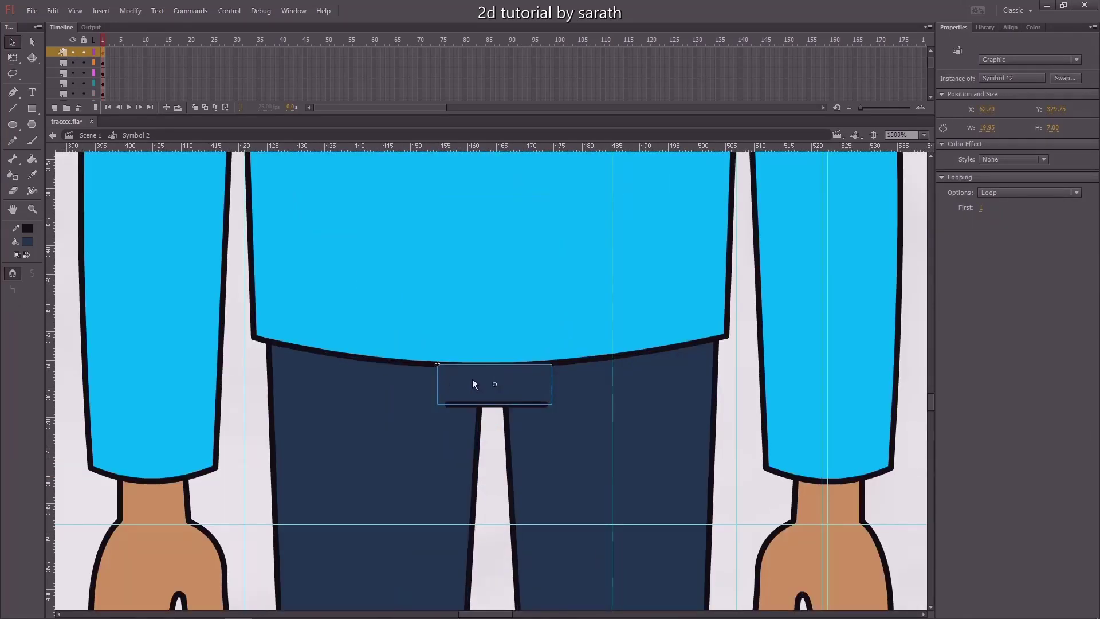
left_click_drag(51, 56, 55, 86)
scroll(58, 92, "down", 1)
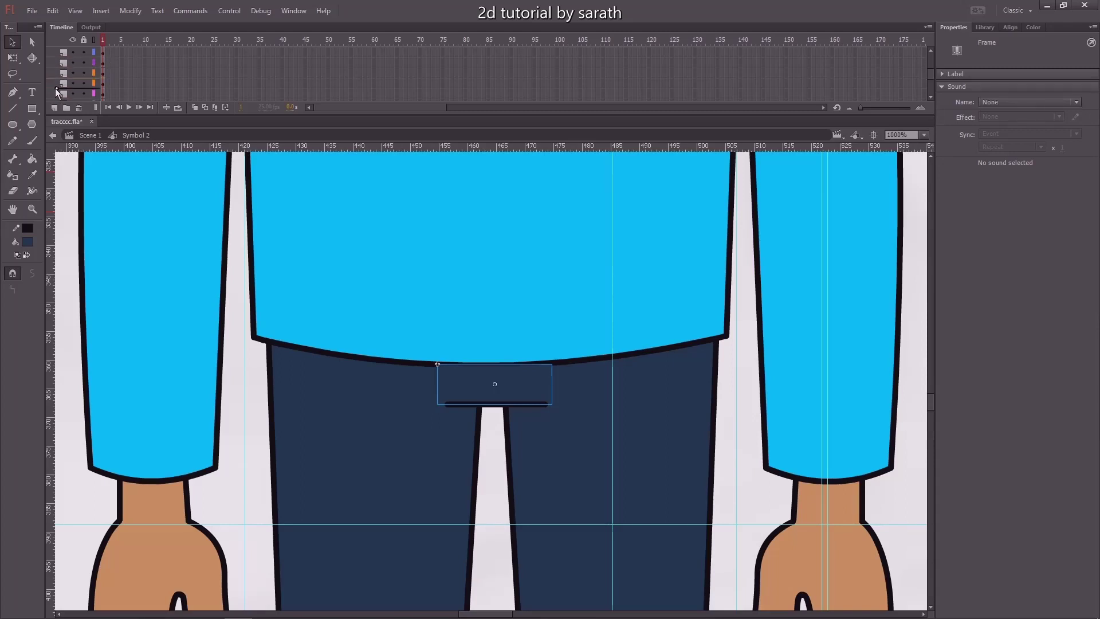
left_click(747, 370)
Step: Select the head, neck, shirt, arms and hands together and move their shared pivot down to the waist
key("ctrl+minus")
key("ctrl+minus")
key("ctrl+minus")
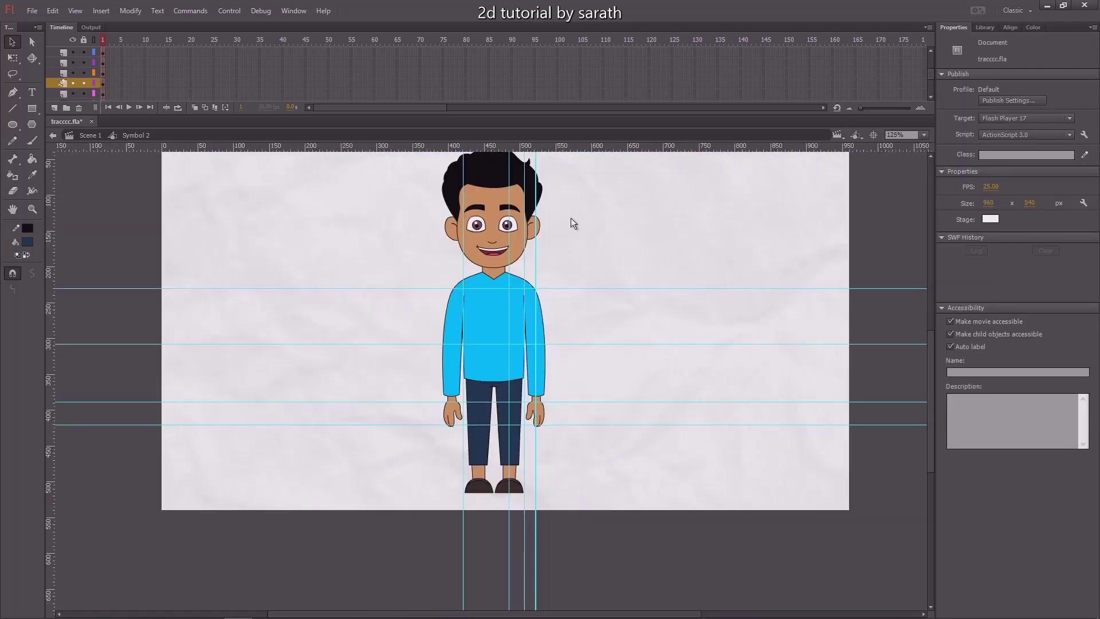
left_click_drag(633, 169, 383, 343)
left_click_drag(605, 322, 531, 431)
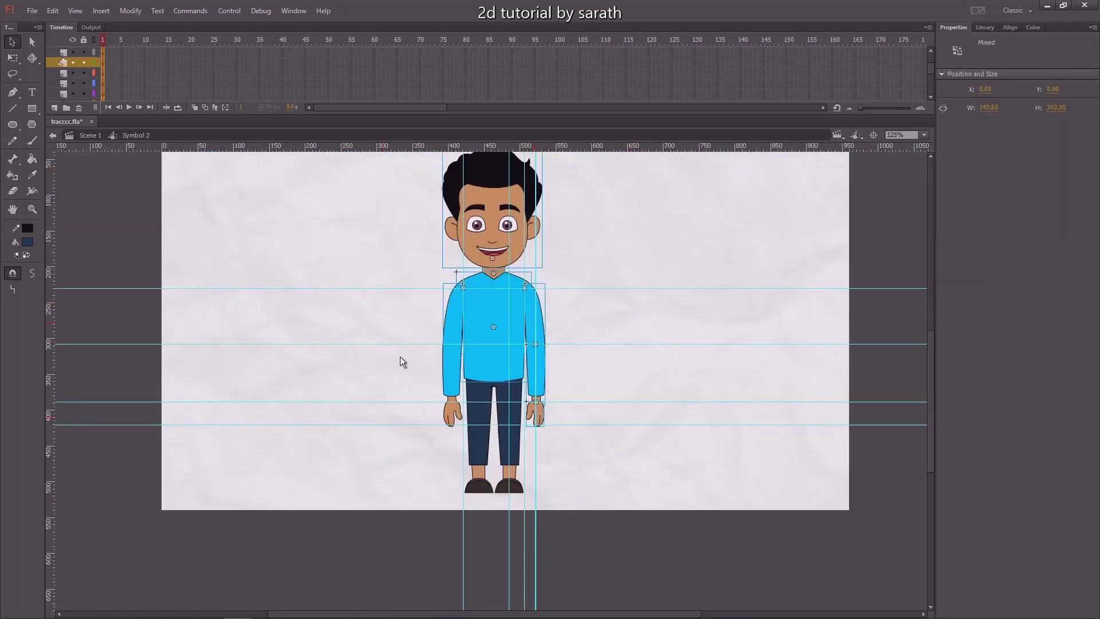
left_click_drag(400, 360, 451, 432)
key("q")
left_click_drag(494, 286, 494, 294)
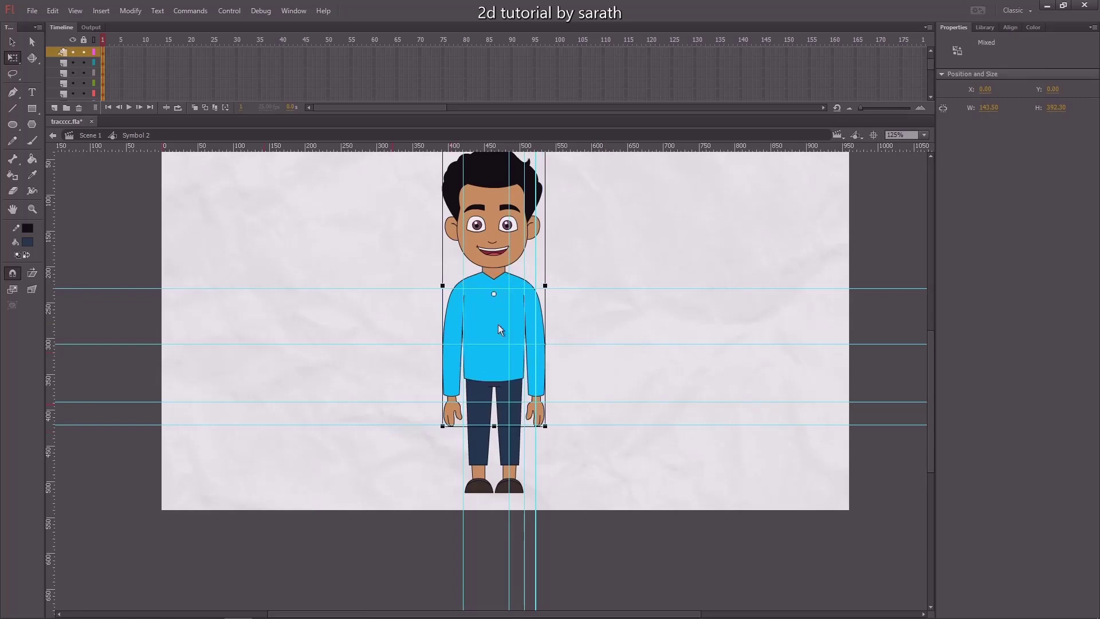
left_click_drag(496, 376, 495, 374)
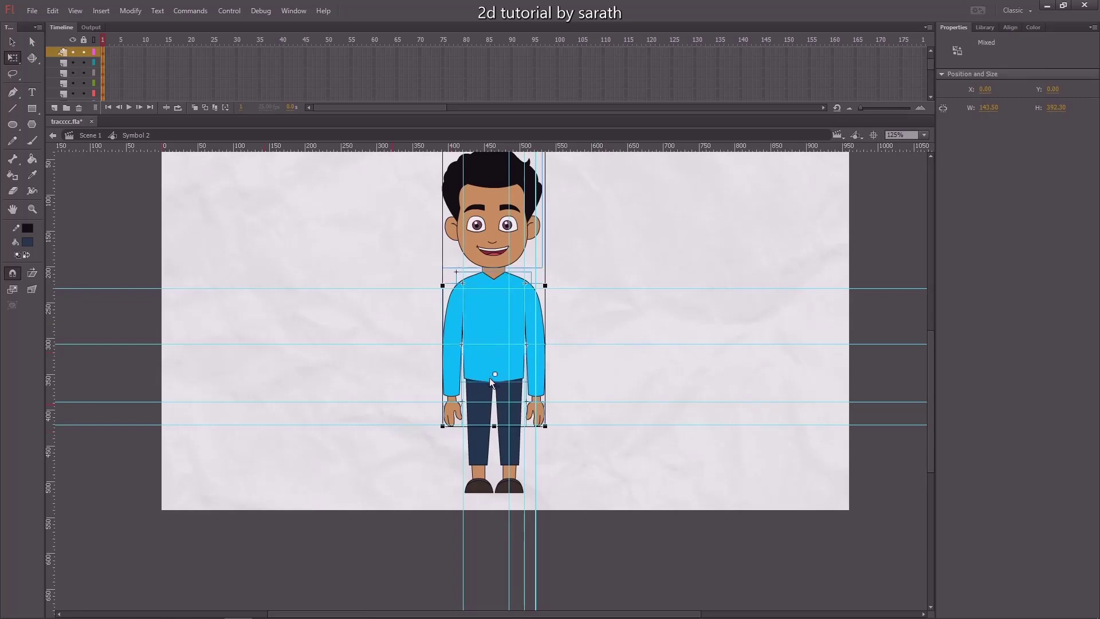
key("ctrl+equal")
left_click_drag(503, 291, 493, 194)
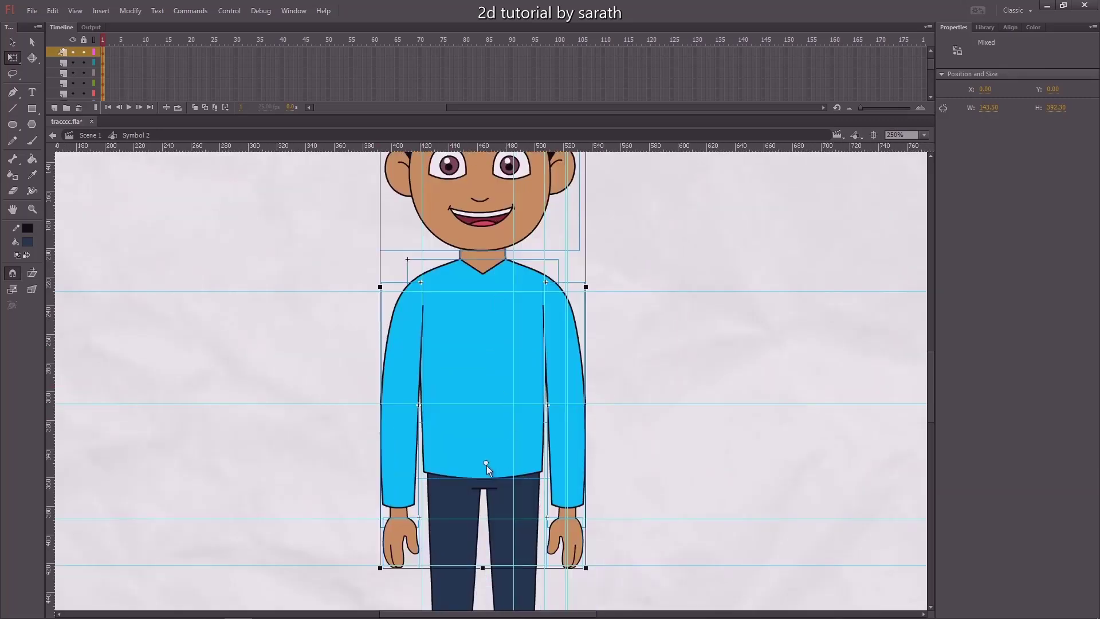
Step: Try rotating the whole upper body about the waist pivot and undo the rotation
left_click_drag(590, 355, 571, 338)
key("ctrl+minus")
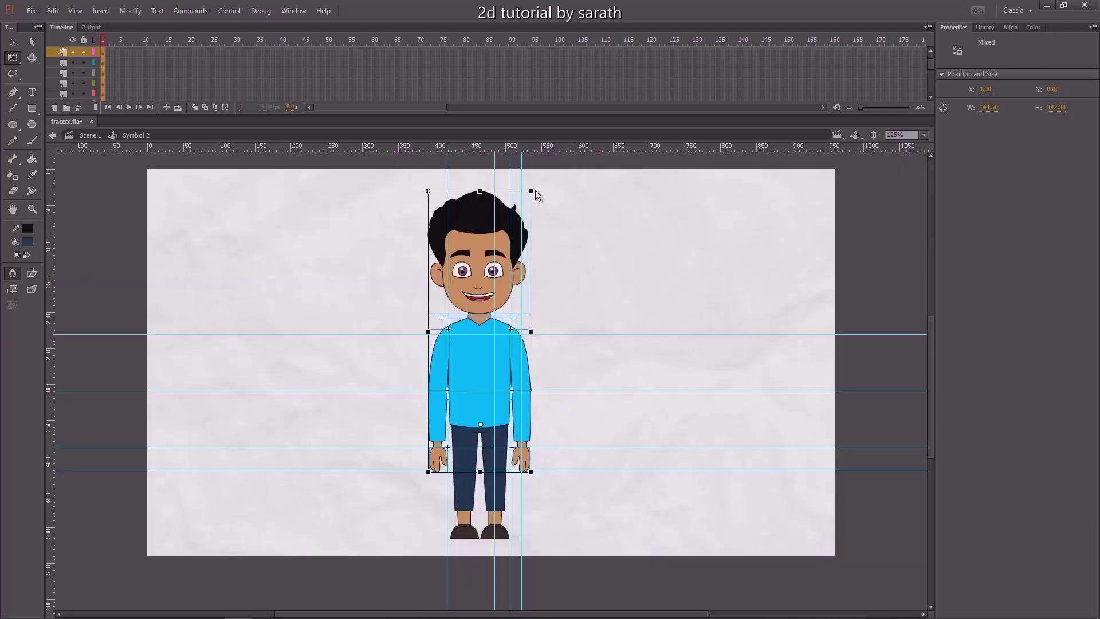
left_click_drag(536, 190, 501, 199)
key("ctrl+z")
Step: Select only the head, test its rotation again, undo it, and clear the selection
key("v")
left_click(436, 254)
key("q")
left_click_drag(531, 191, 554, 211)
key("ctrl+z")
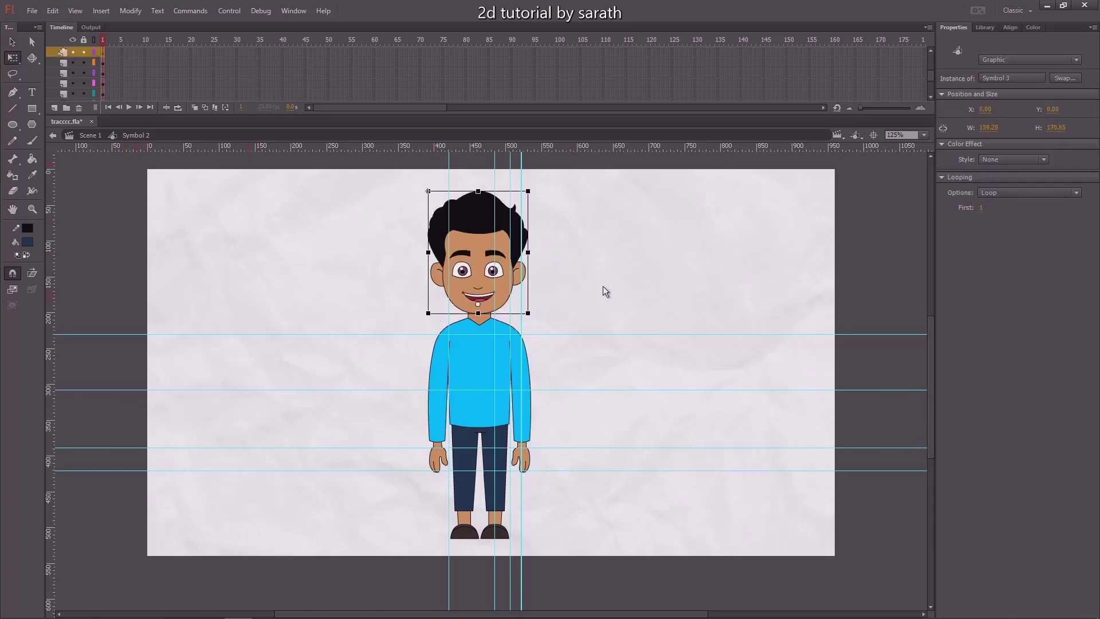
left_click(603, 287)
left_click_drag(562, 273, 545, 290)
key("v")
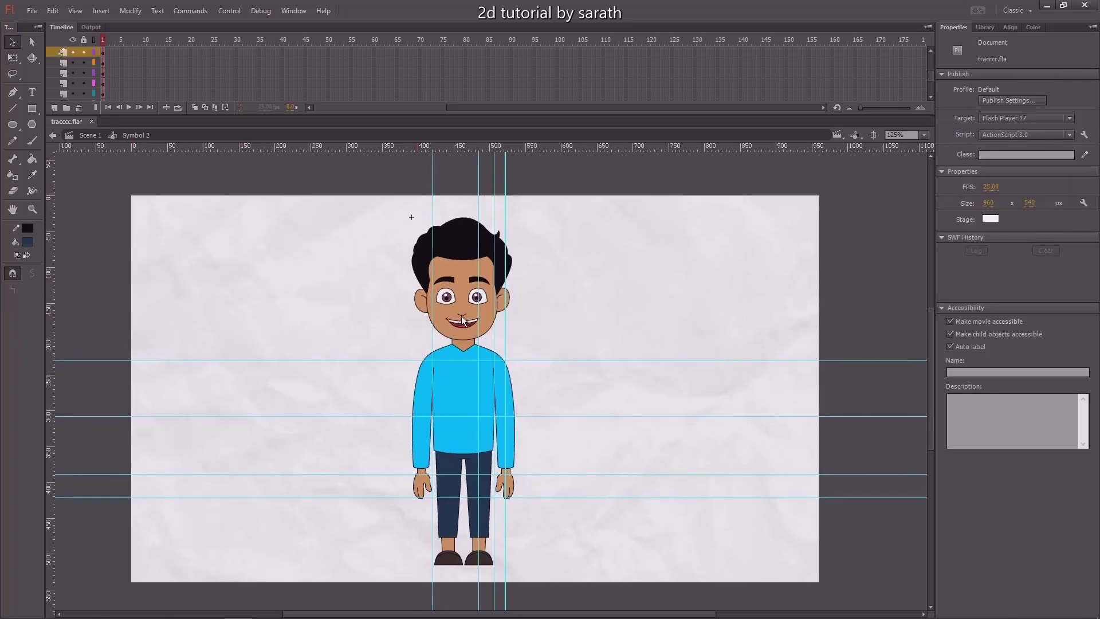